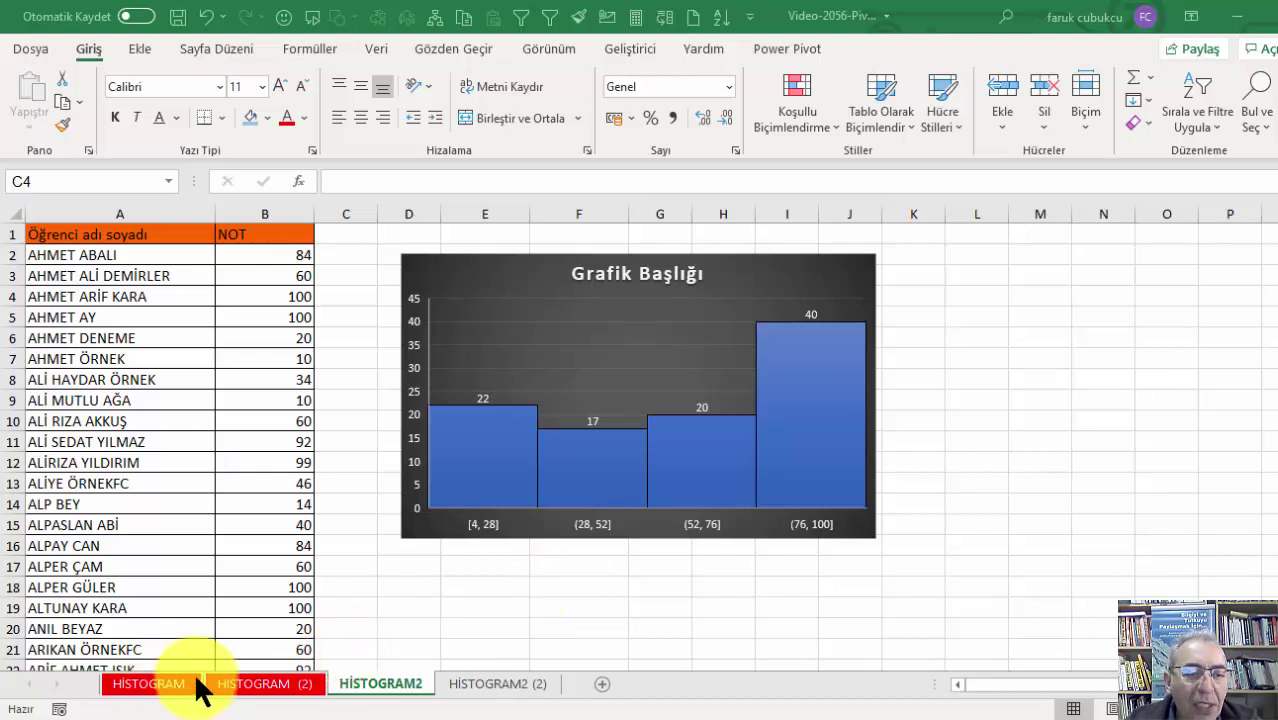
Step: Drag the grades histogram on HİSTOGRAM2 further right on the sheet
scroll(242, 401, "down", 3)
scroll(242, 401, "up", 3)
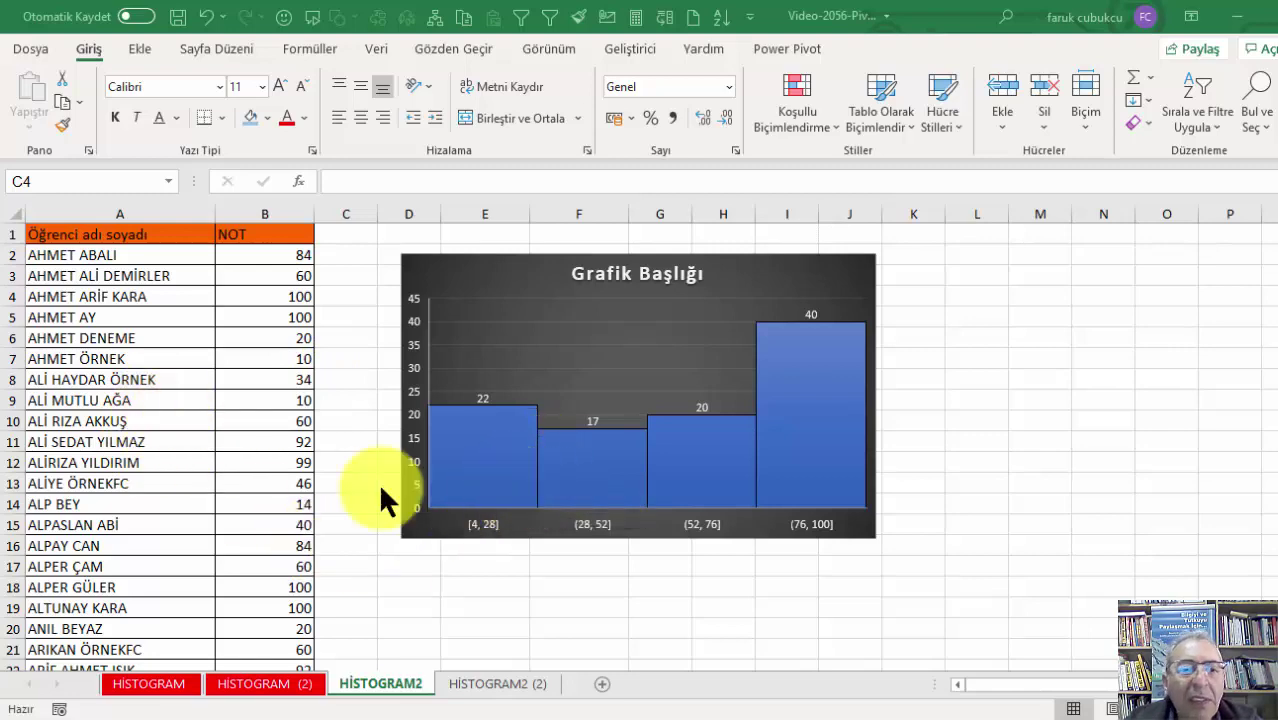
scroll(220, 375, "down", 1)
scroll(213, 360, "down", 5)
scroll(213, 360, "down", 2)
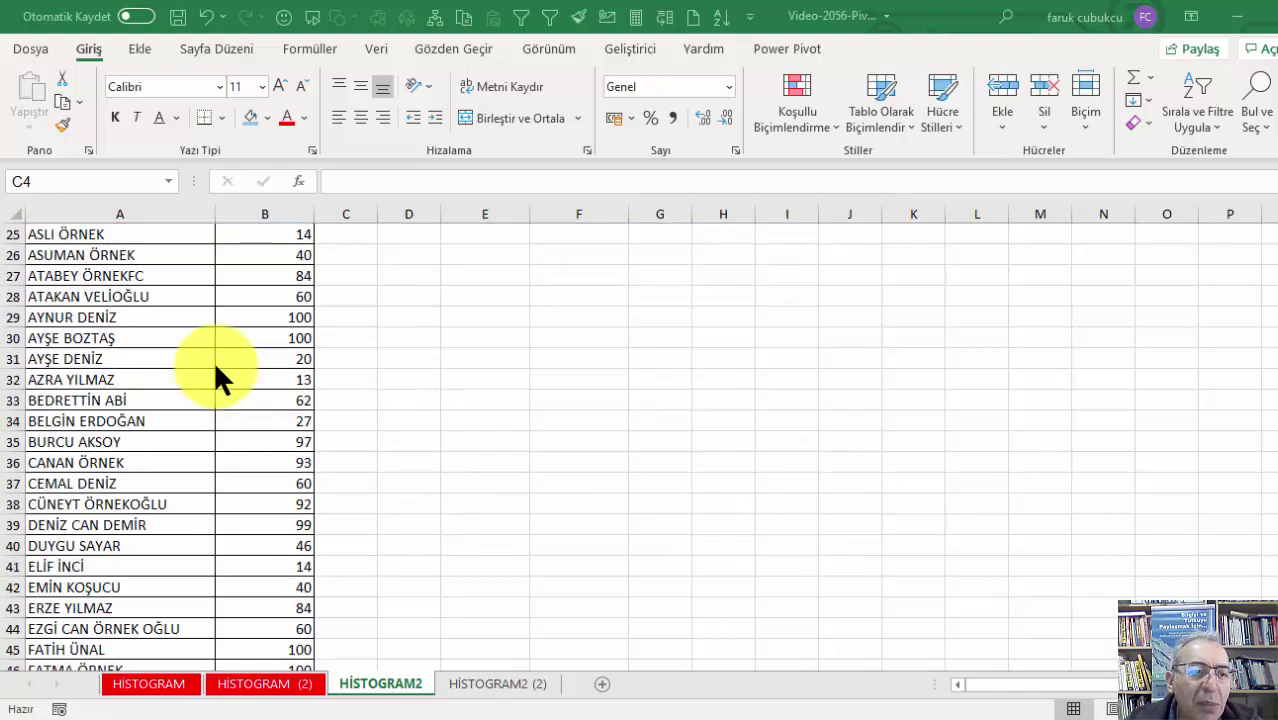
scroll(213, 360, "up", 8)
scroll(228, 336, "down", 1)
scroll(230, 345, "down", 6)
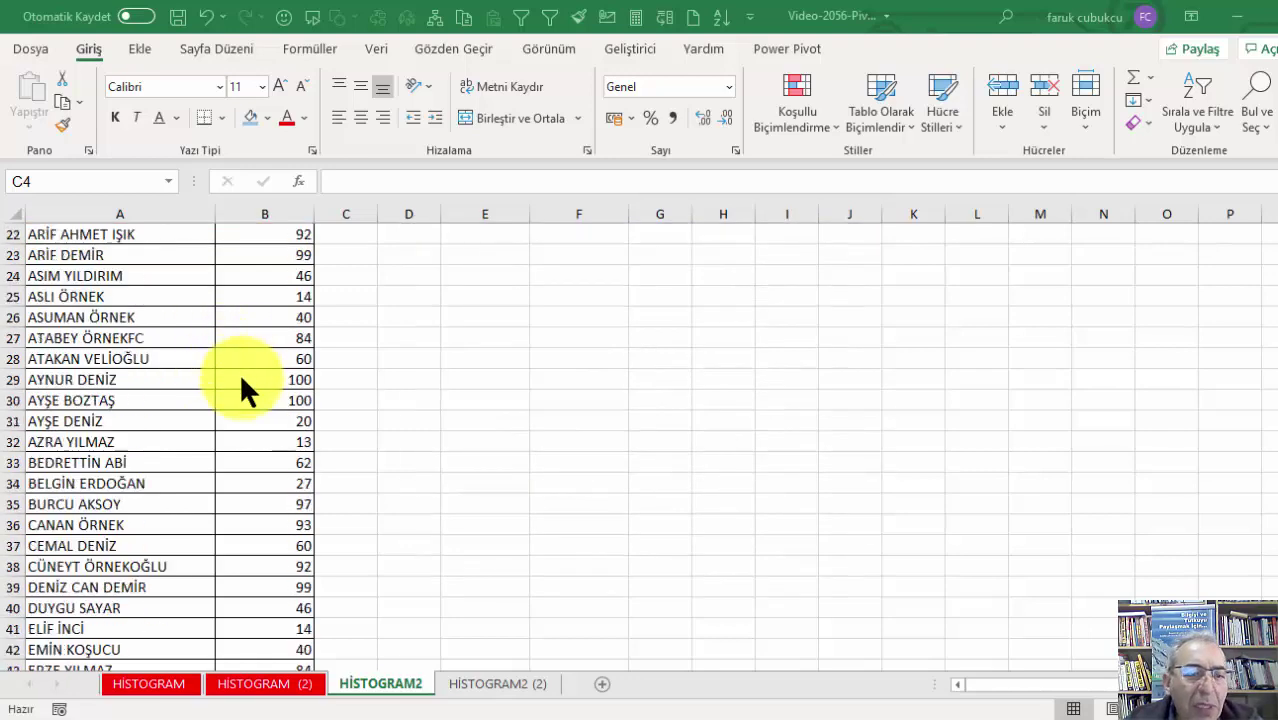
scroll(239, 372, "up", 3)
scroll(243, 384, "up", 2)
scroll(244, 390, "up", 2)
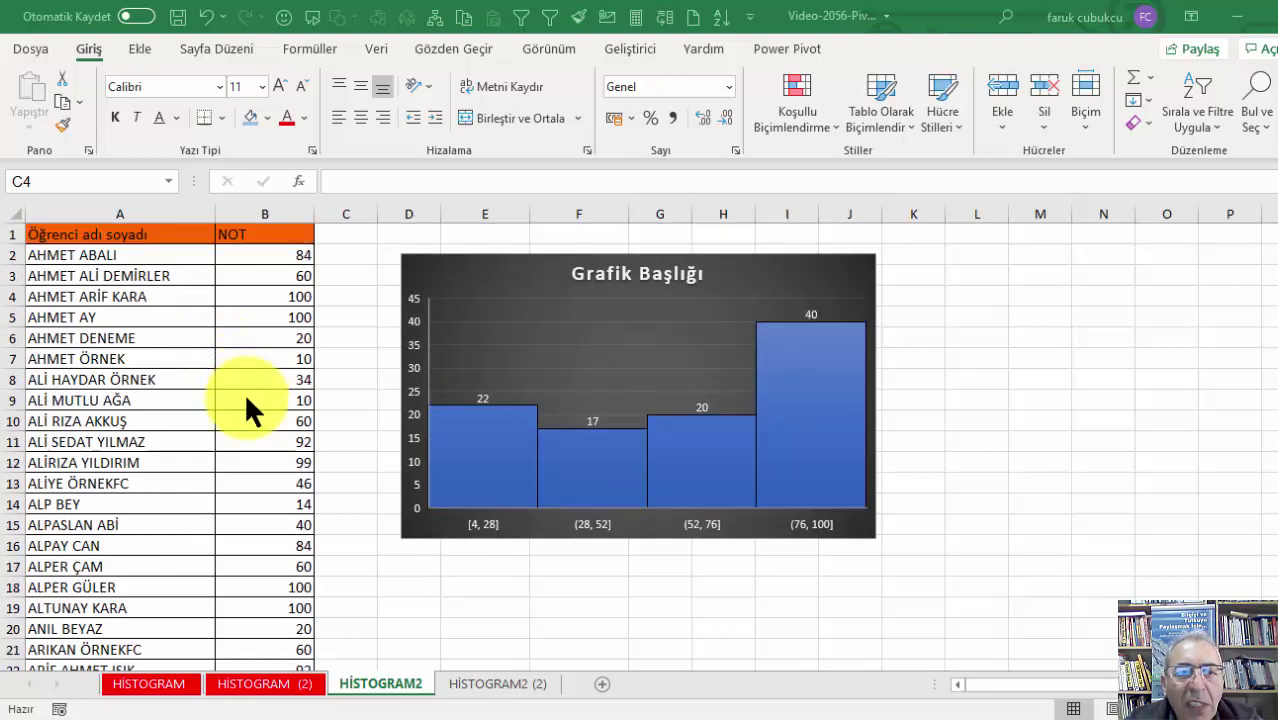
left_click(487, 272)
left_click_drag(533, 263, 669, 254)
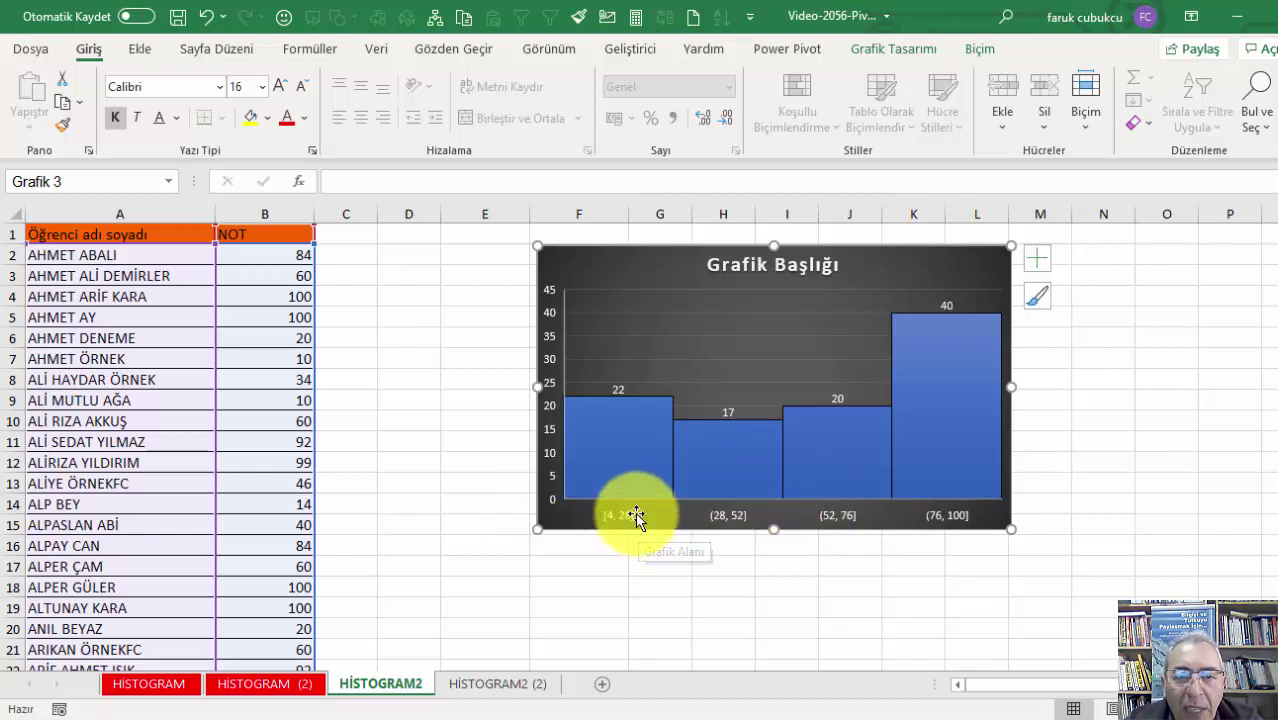
Step: Nudge the histogram slightly back left so it spans roughly columns E to L
left_click(588, 265)
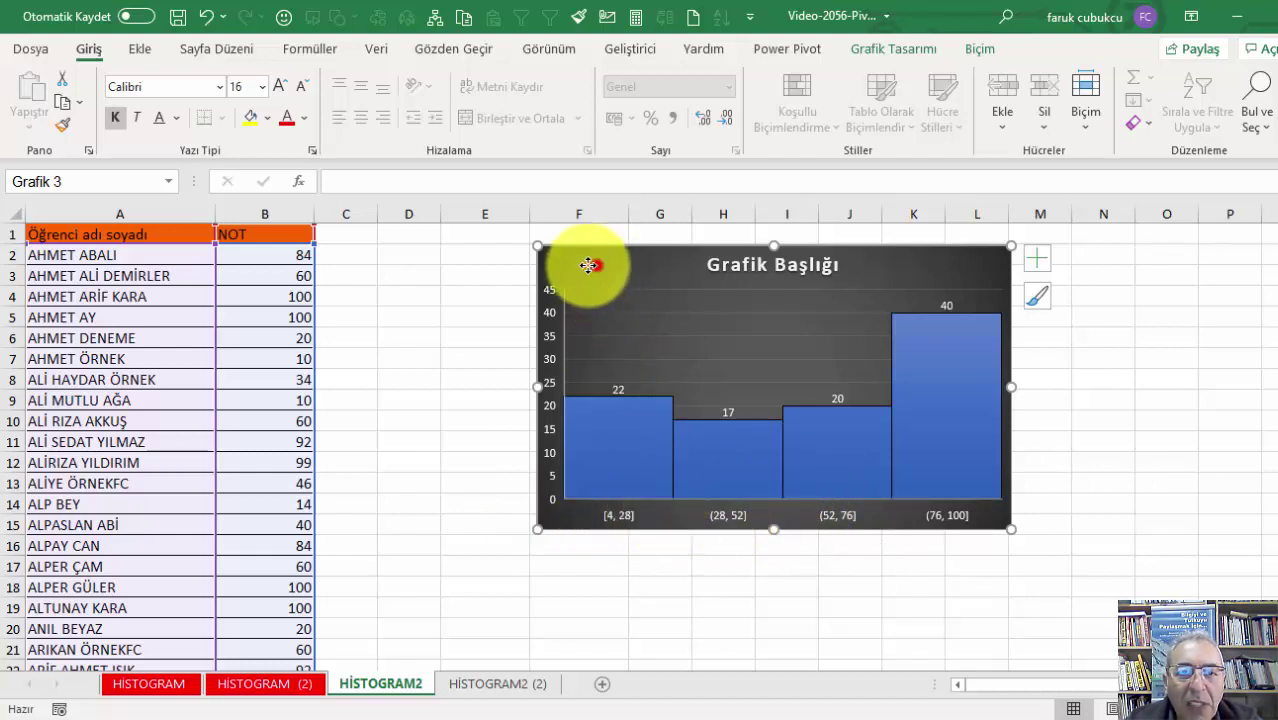
left_click_drag(588, 265, 542, 264)
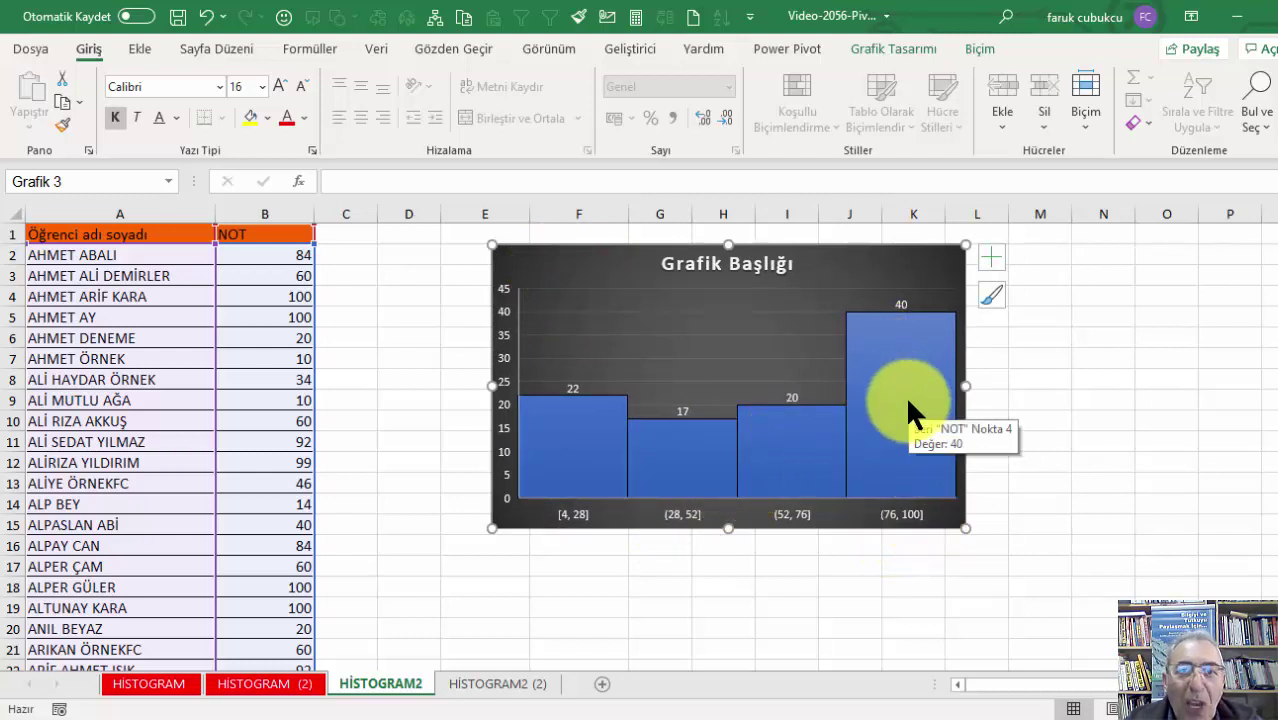
scroll(901, 450, "down", 1)
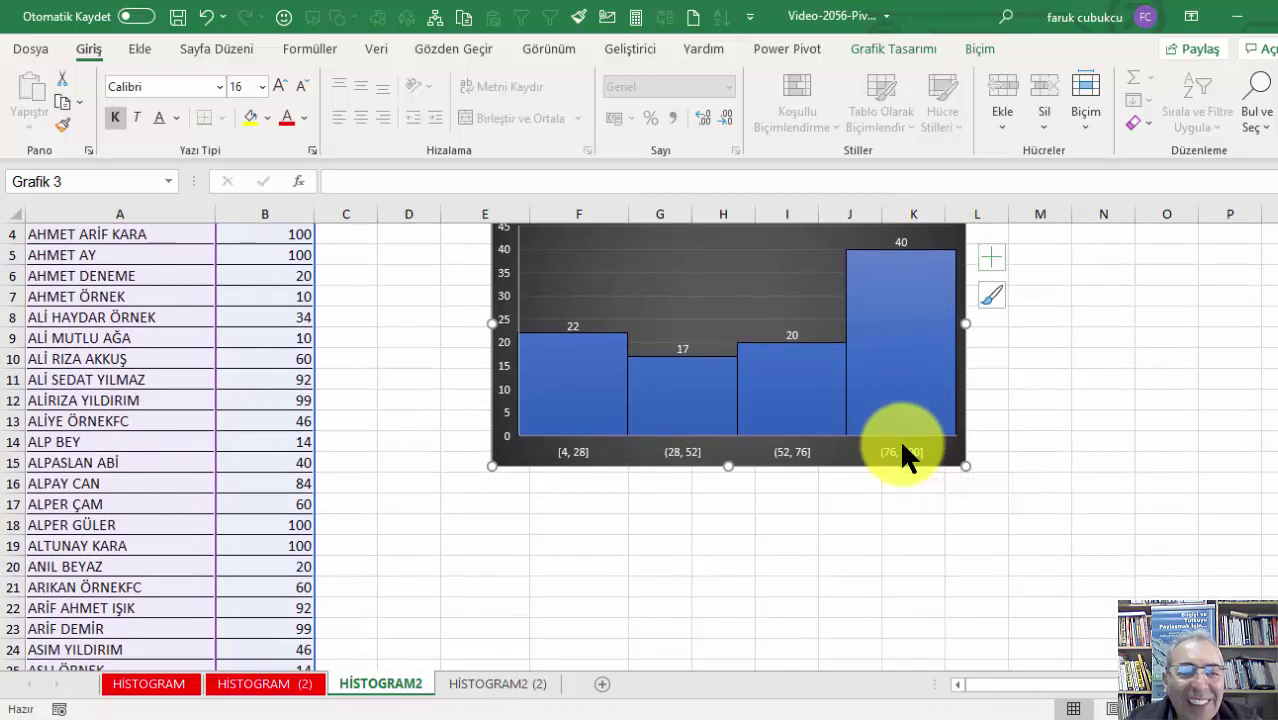
scroll(901, 450, "up", 1)
Step: On the HİSTOGRAM sheet, shift the seven-bin complaint histogram slightly right and down
left_click(148, 683)
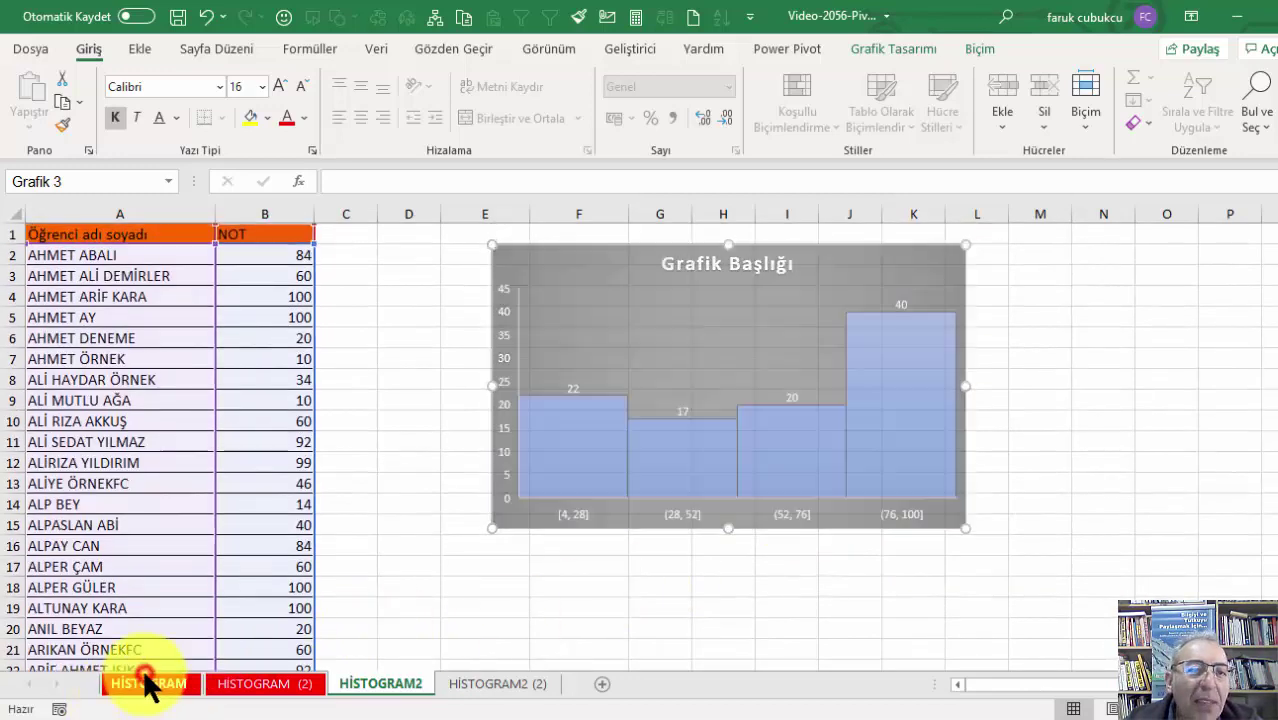
left_click_drag(436, 249, 506, 268)
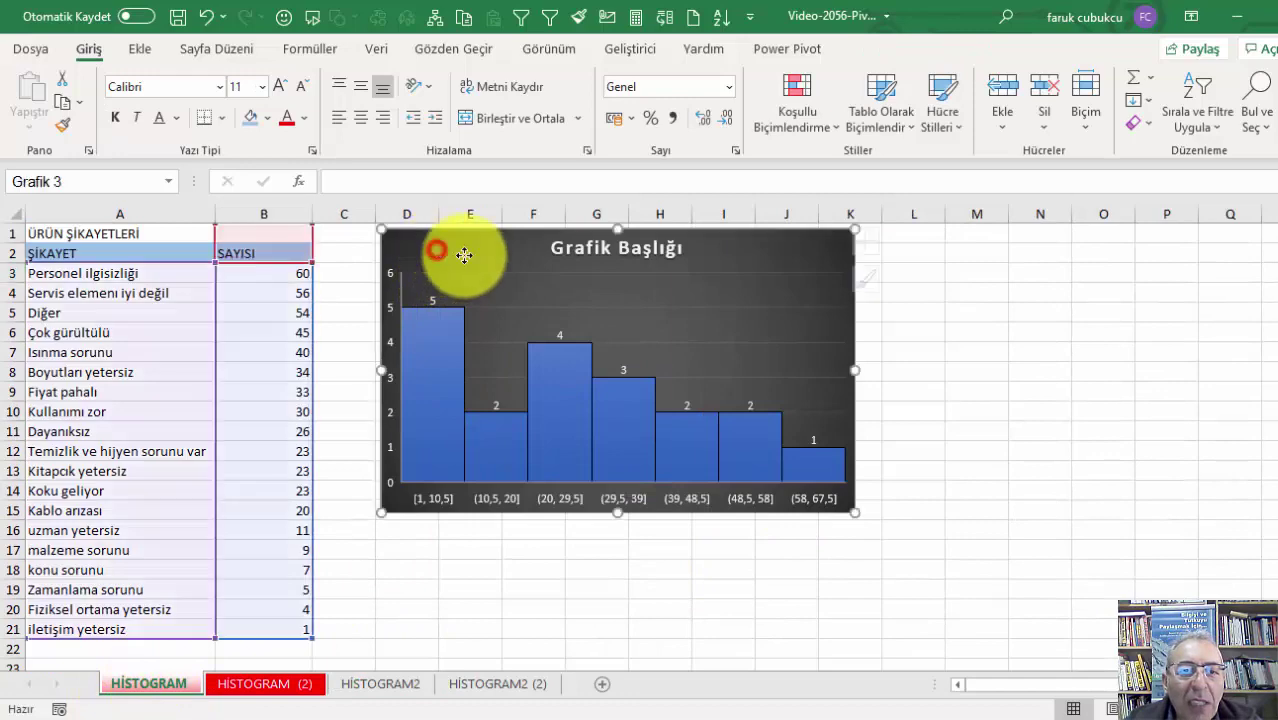
left_click(90, 334)
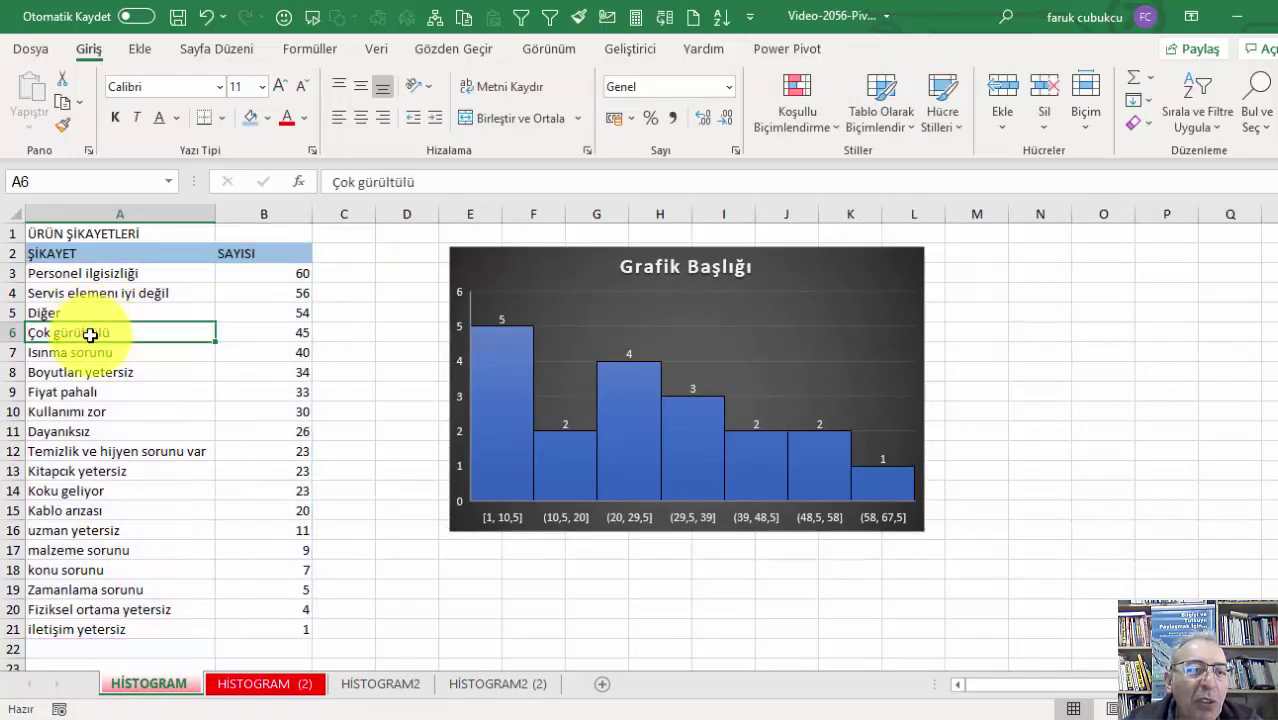
scroll(90, 334, "down", 4)
scroll(90, 334, "up", 4)
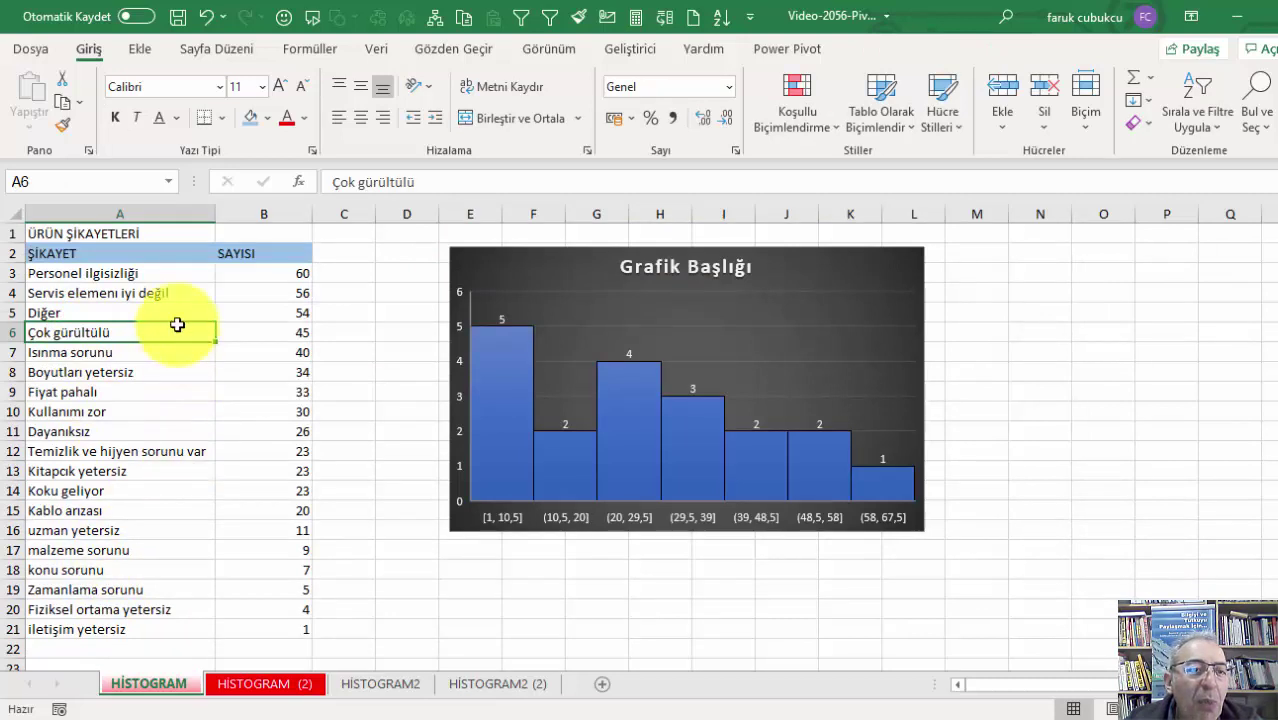
Step: Select the Fiyat pahalı complaint in A9, then glance at HİSTOGRAM2 and return
left_click(237, 273)
left_click(155, 327)
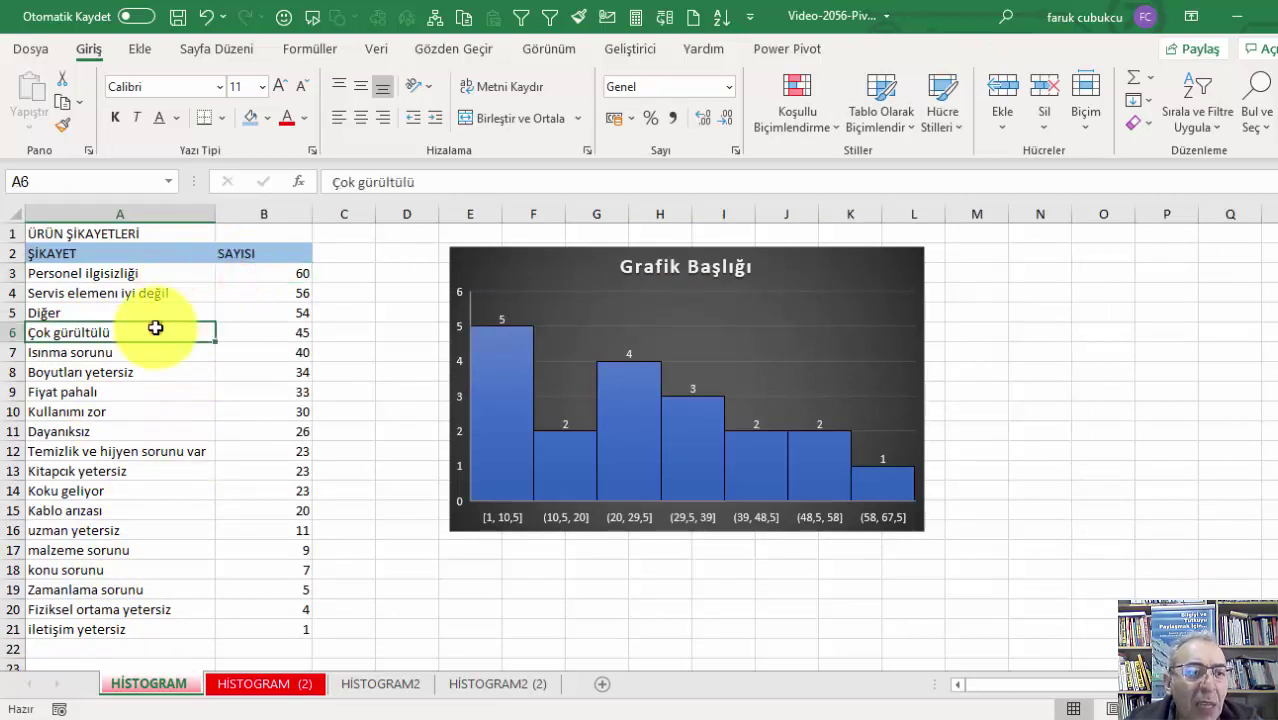
left_click(110, 389)
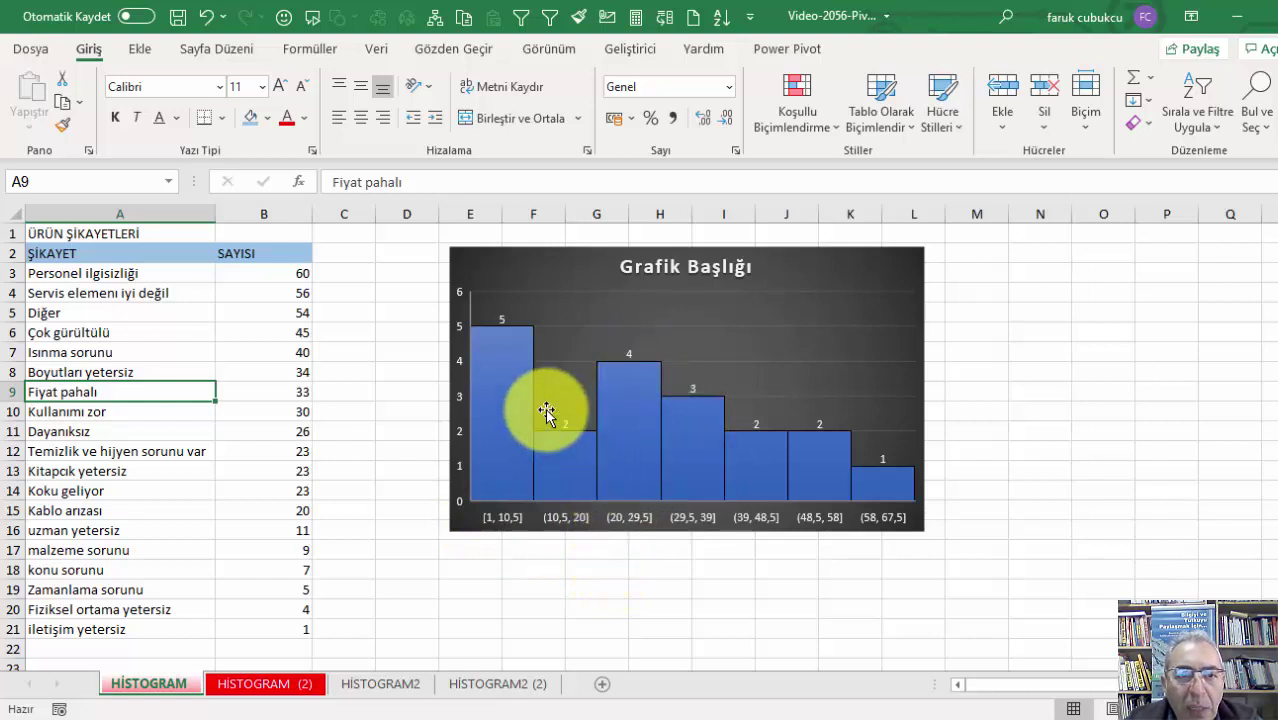
left_click(370, 684)
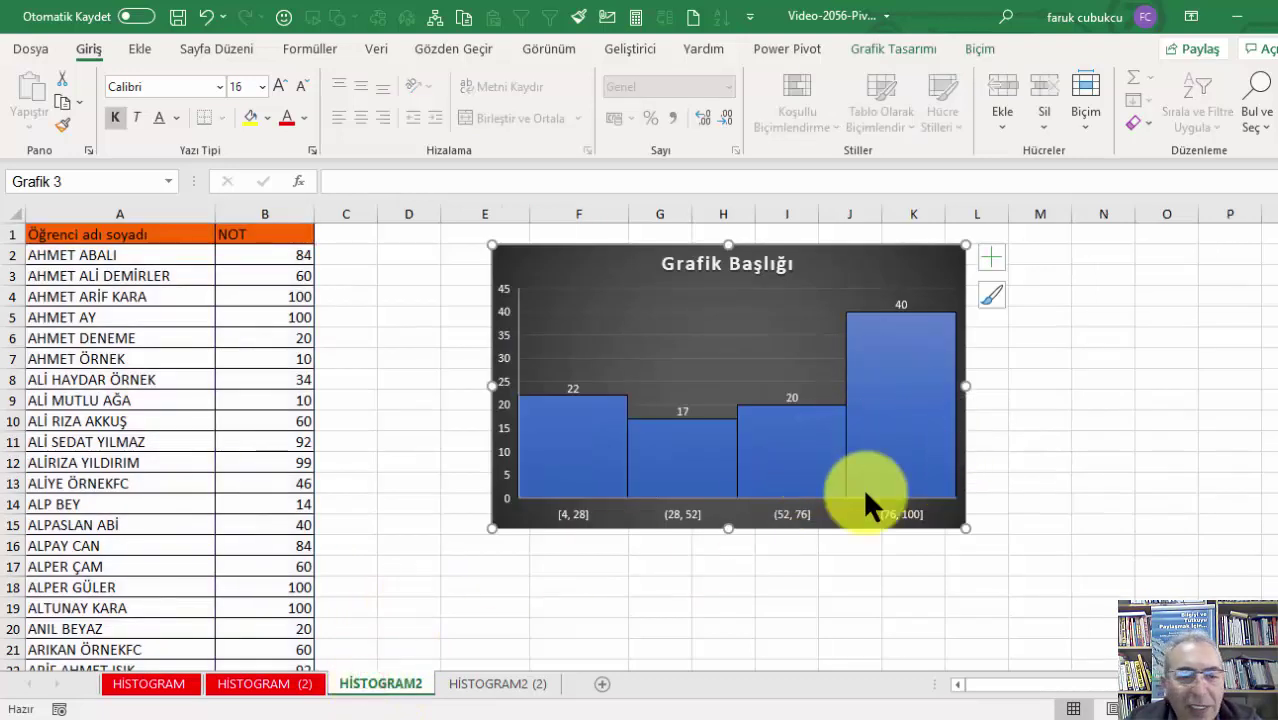
left_click(170, 684)
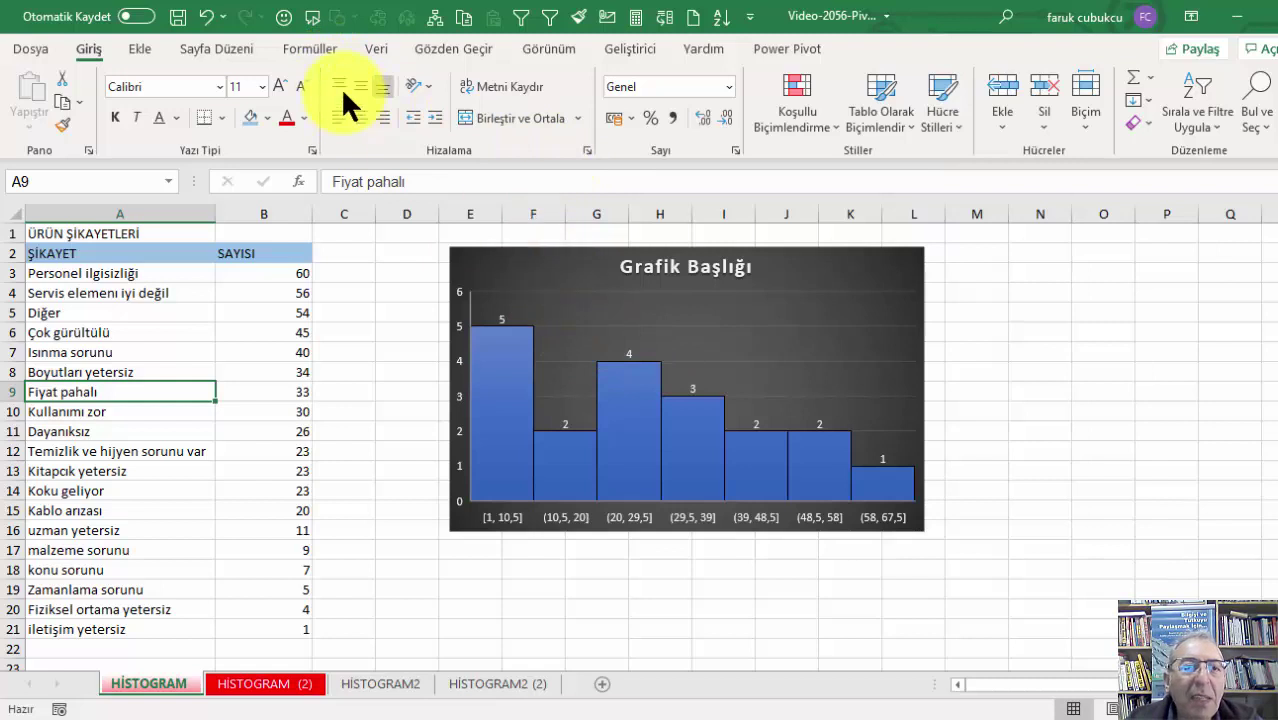
left_click(141, 49)
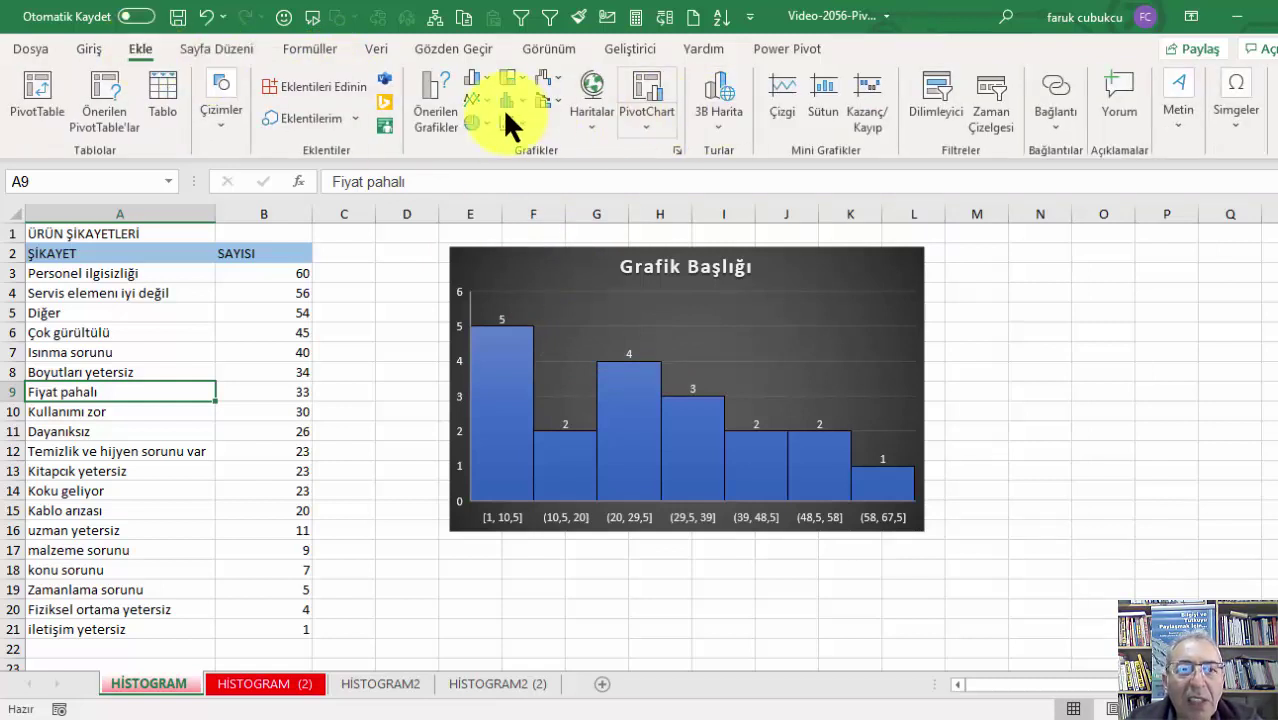
left_click(519, 96)
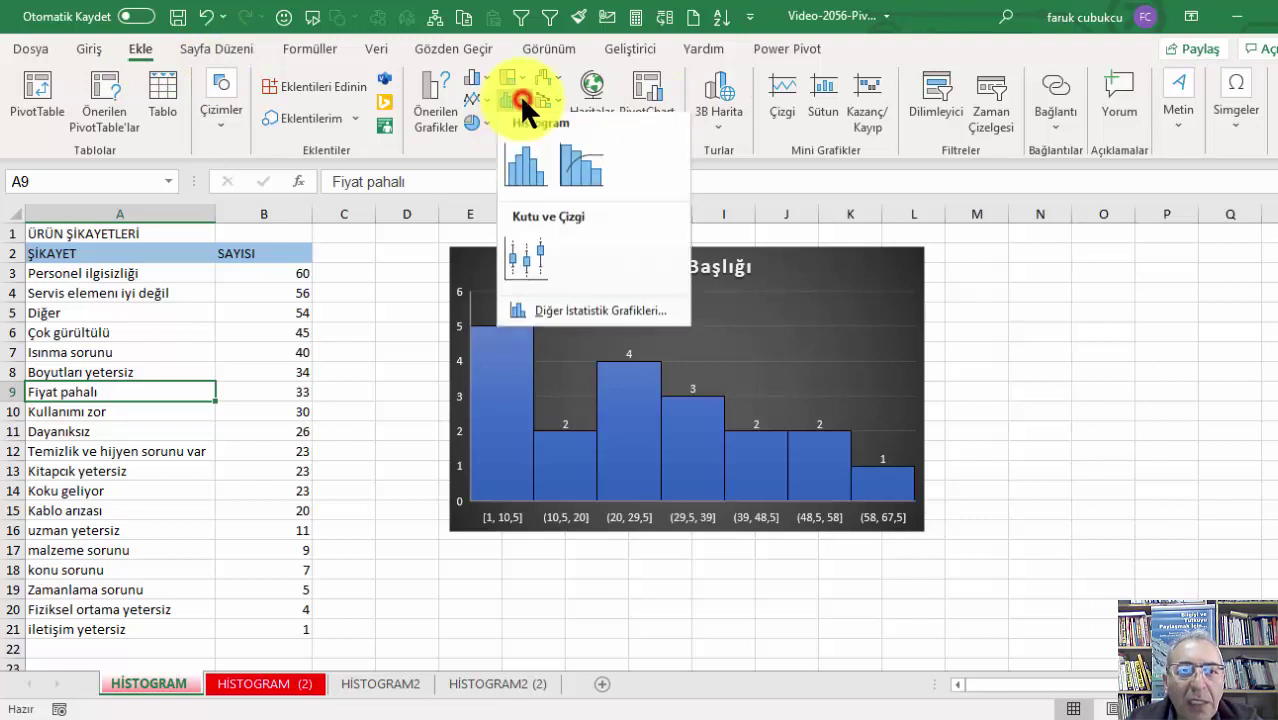
left_click(562, 166)
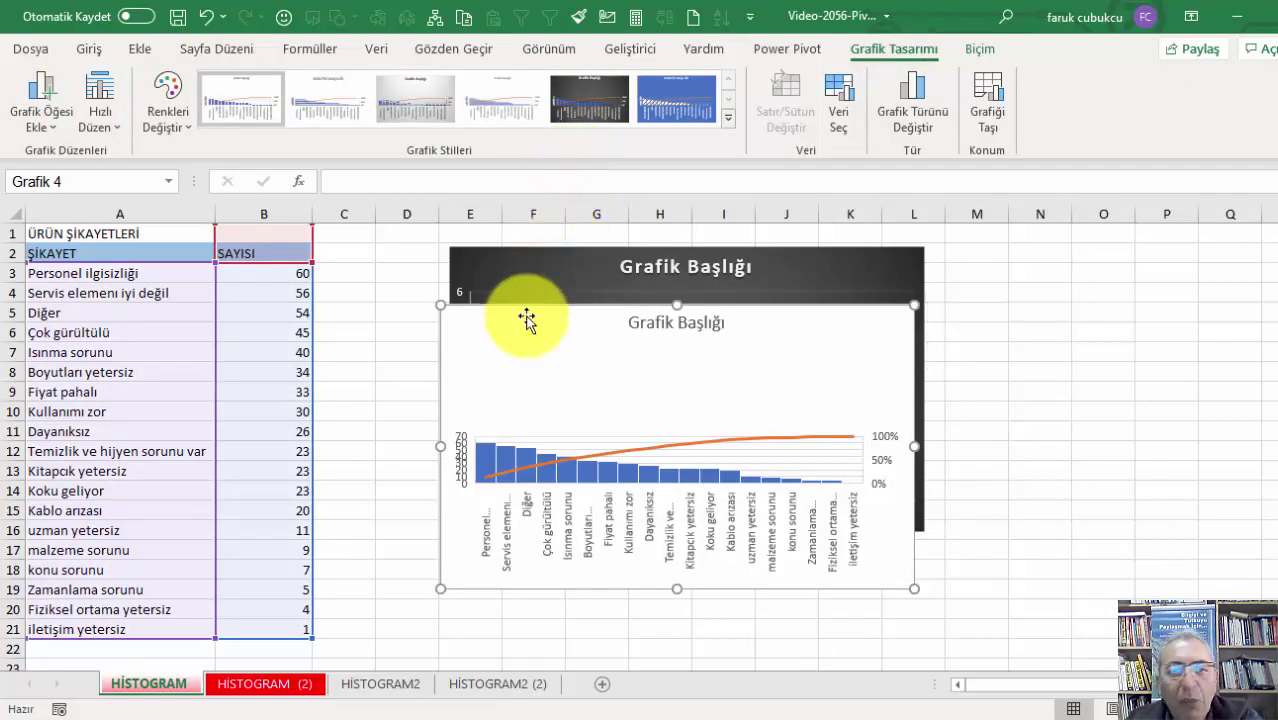
key("Delete")
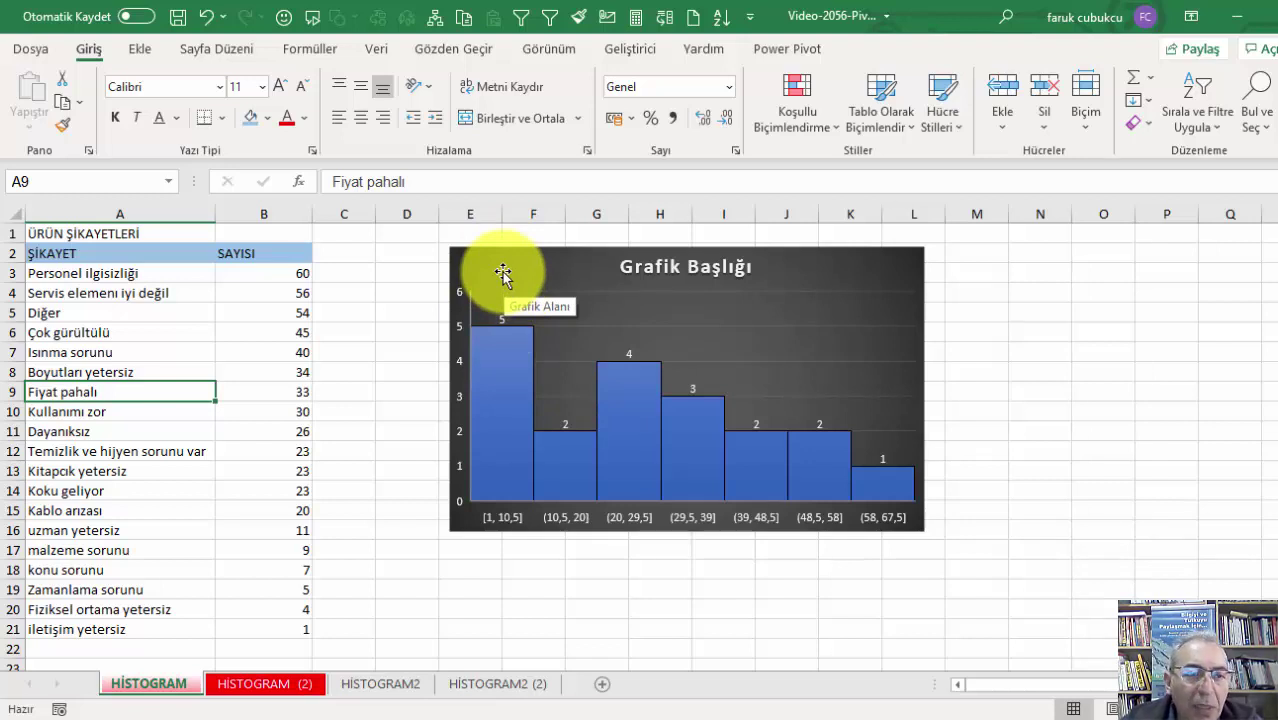
Step: Delete the existing grades histogram on the HİSTOGRAM2 sheet
left_click(355, 695)
scroll(228, 396, "down", 5)
scroll(226, 400, "up", 5)
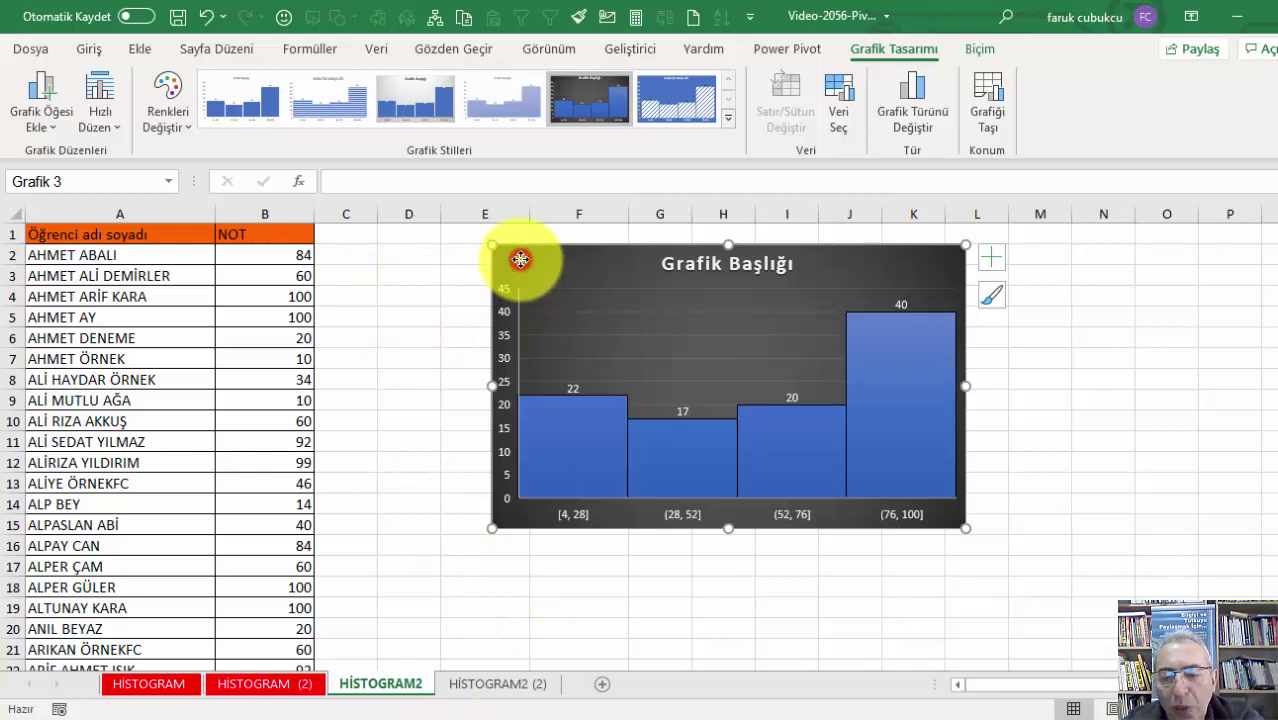
key("Delete")
Step: Insert a new statistical histogram of the NOT grades and move it up beside the list
left_click(116, 281)
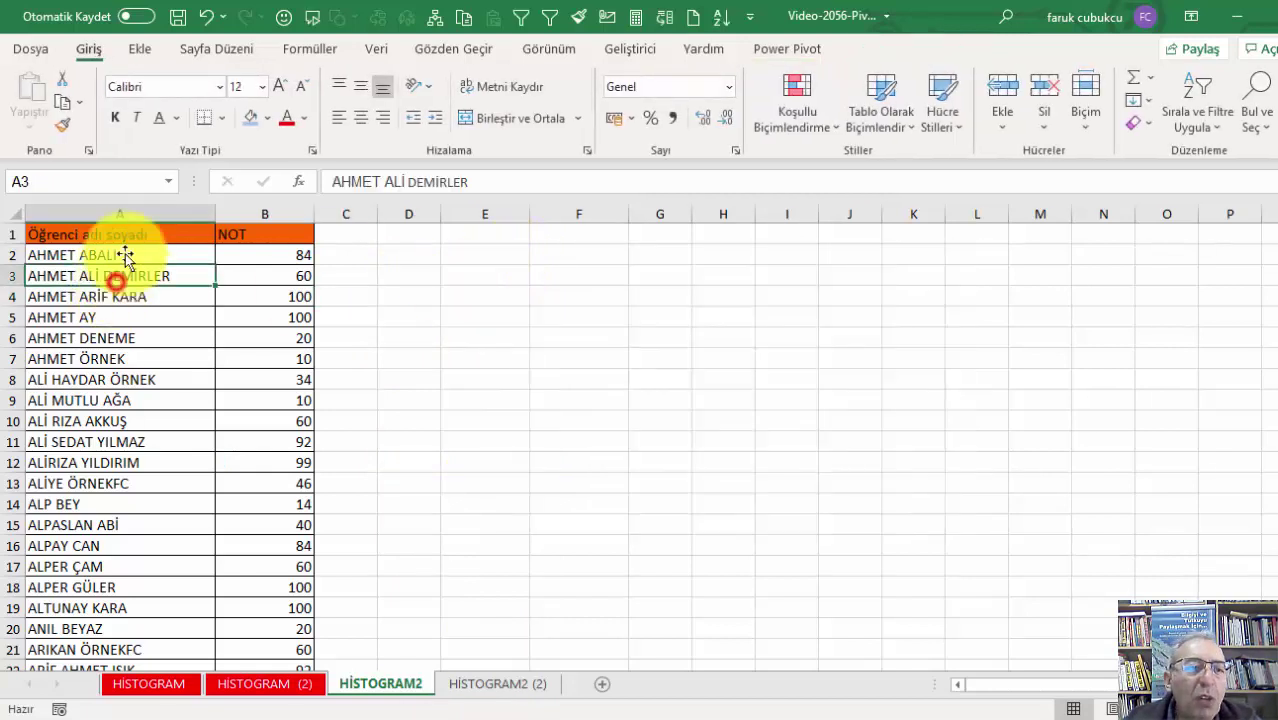
left_click(139, 49)
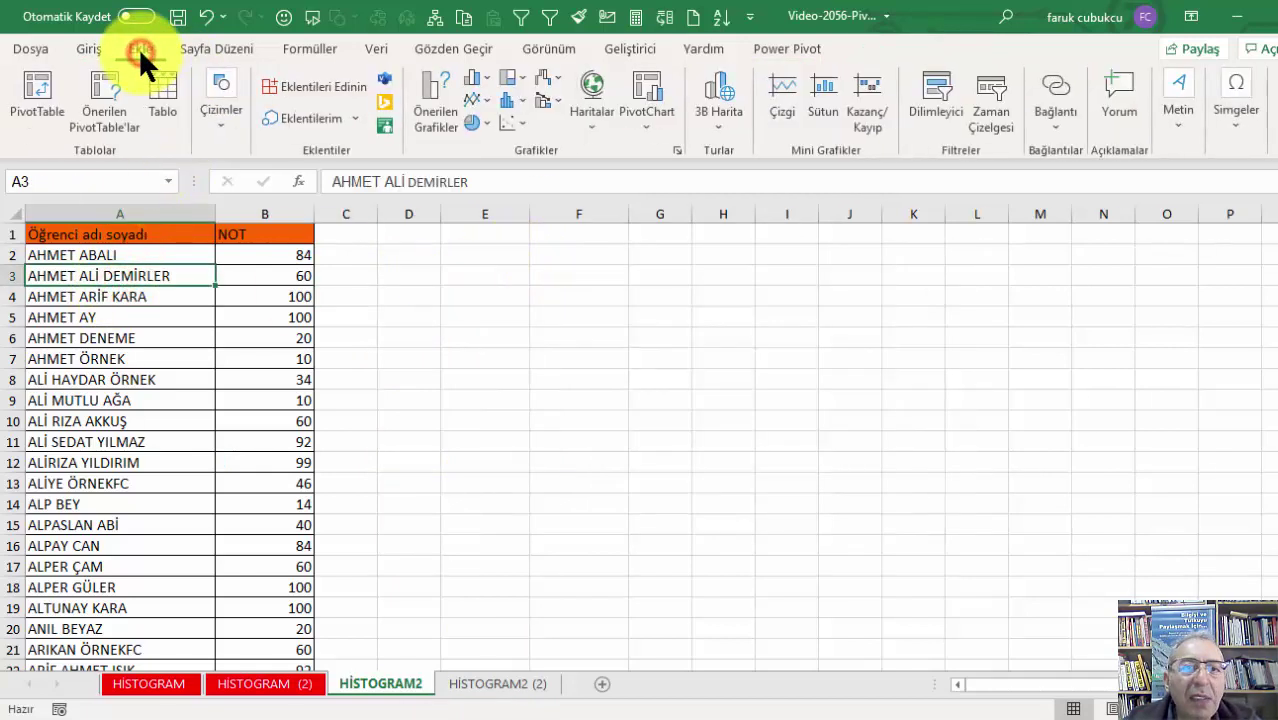
left_click(519, 95)
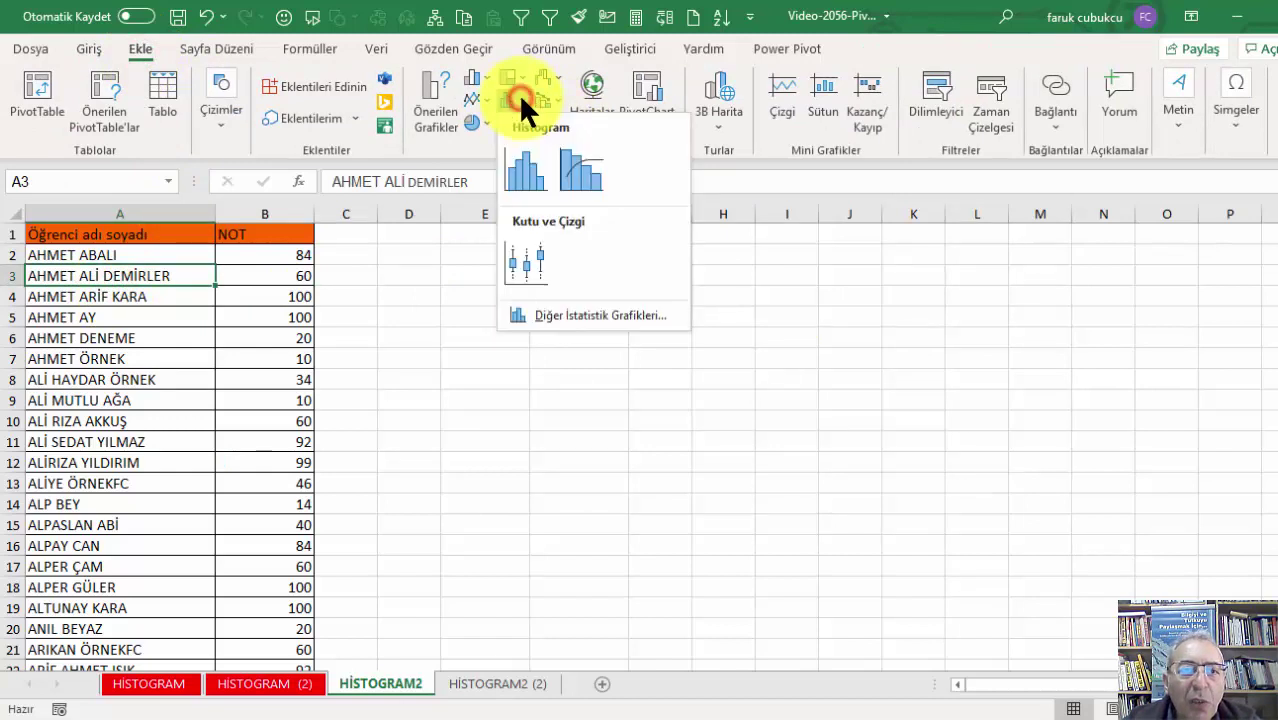
left_click(526, 167)
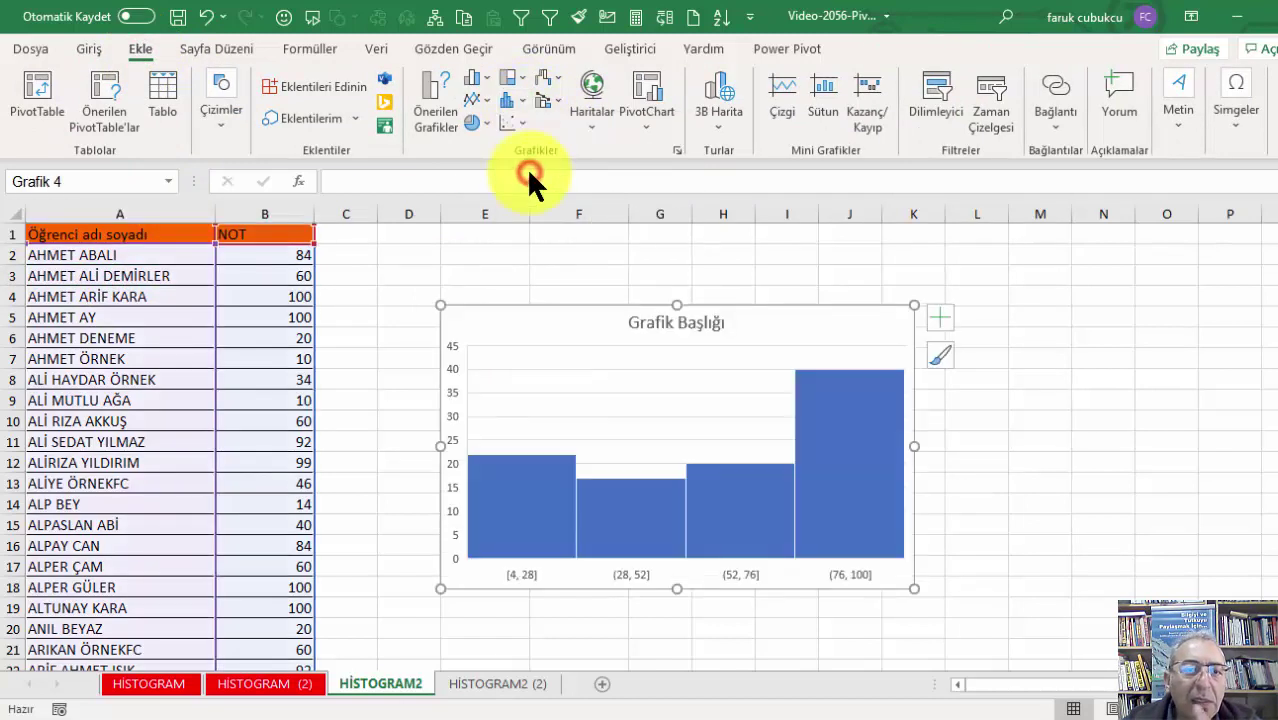
left_click_drag(484, 316, 465, 266)
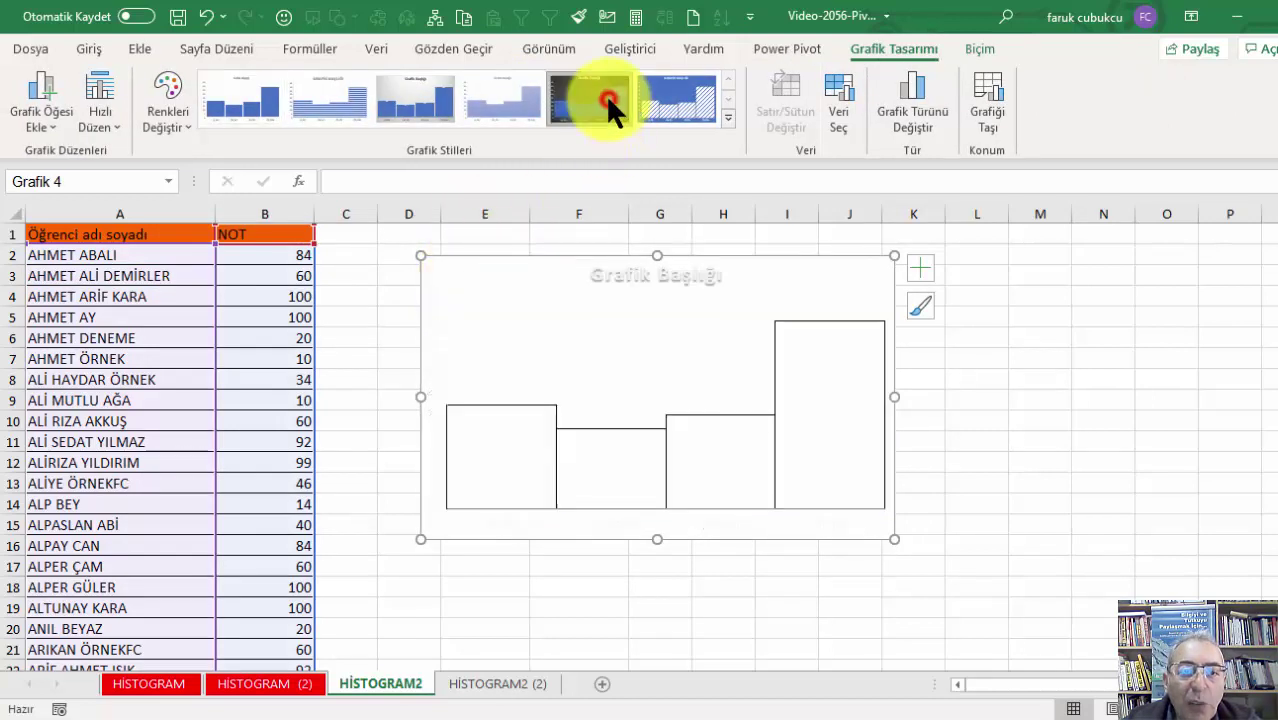
Step: Apply the fifth, dark chart style to the new histogram and shift it slightly right
left_click(606, 100)
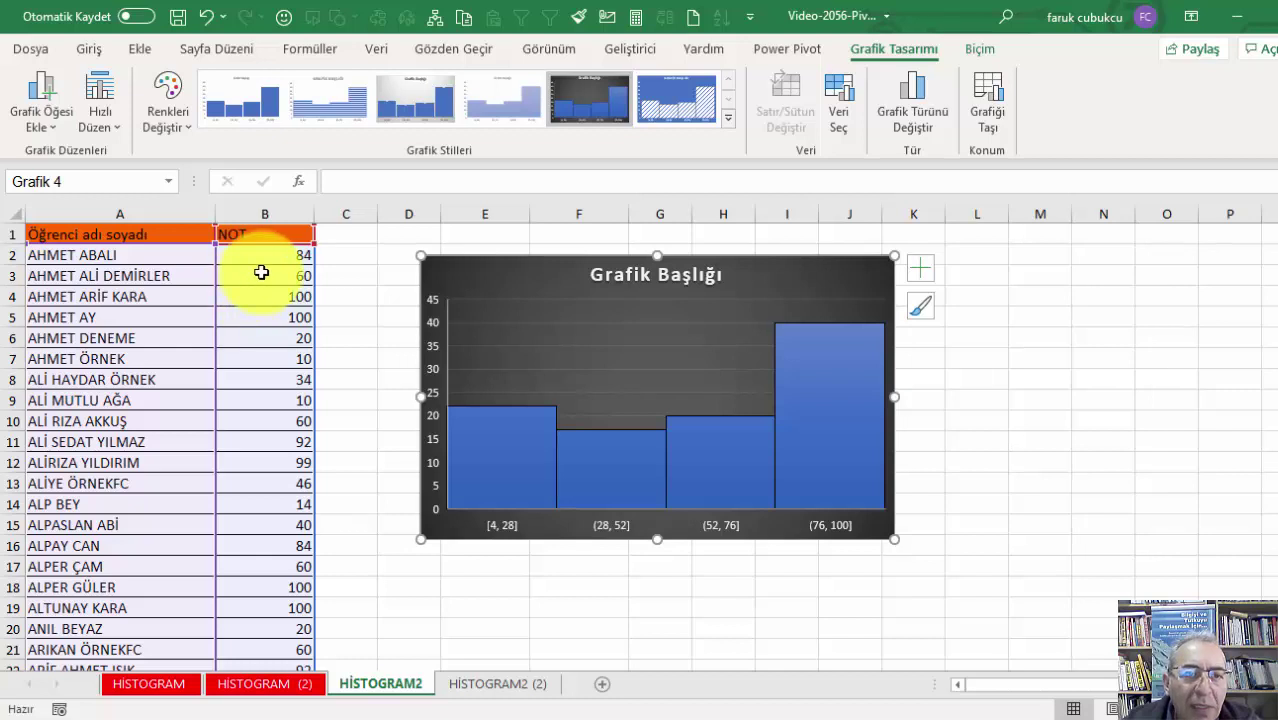
mouse_move(465, 266)
left_mouse_down()
mouse_move(536, 273)
mouse_move(487, 273)
left_mouse_up()
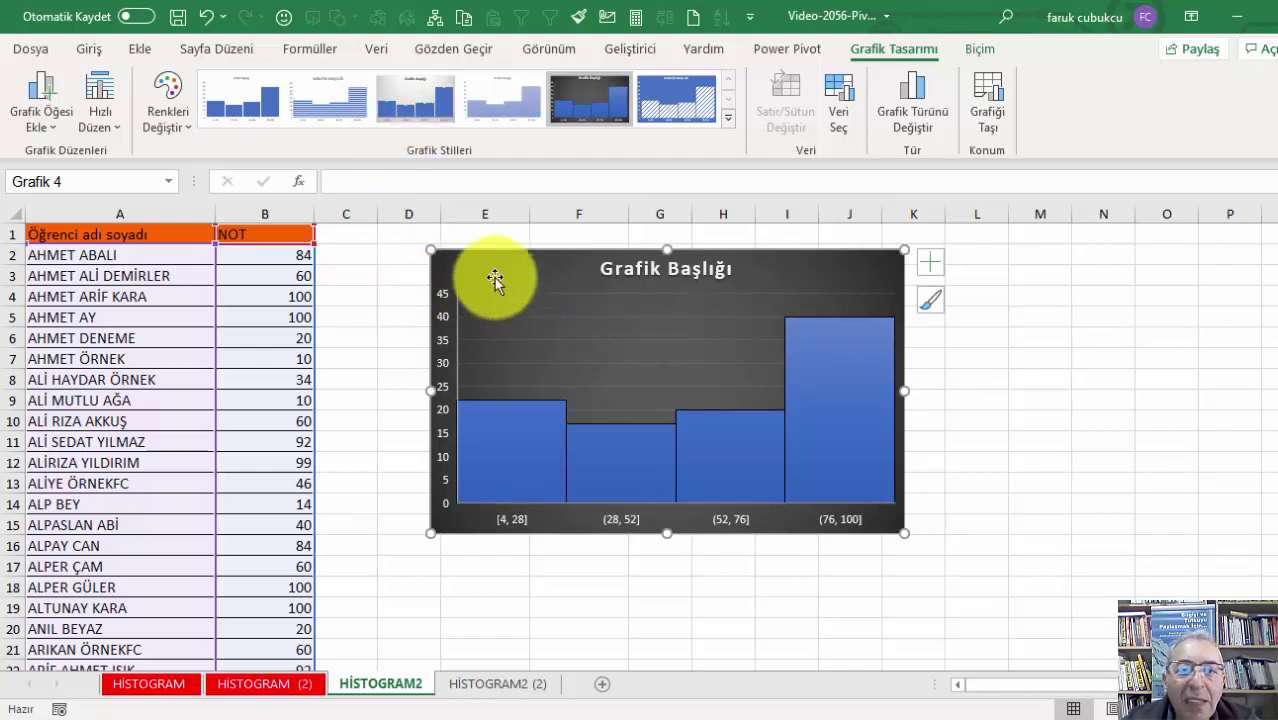
left_click(382, 50)
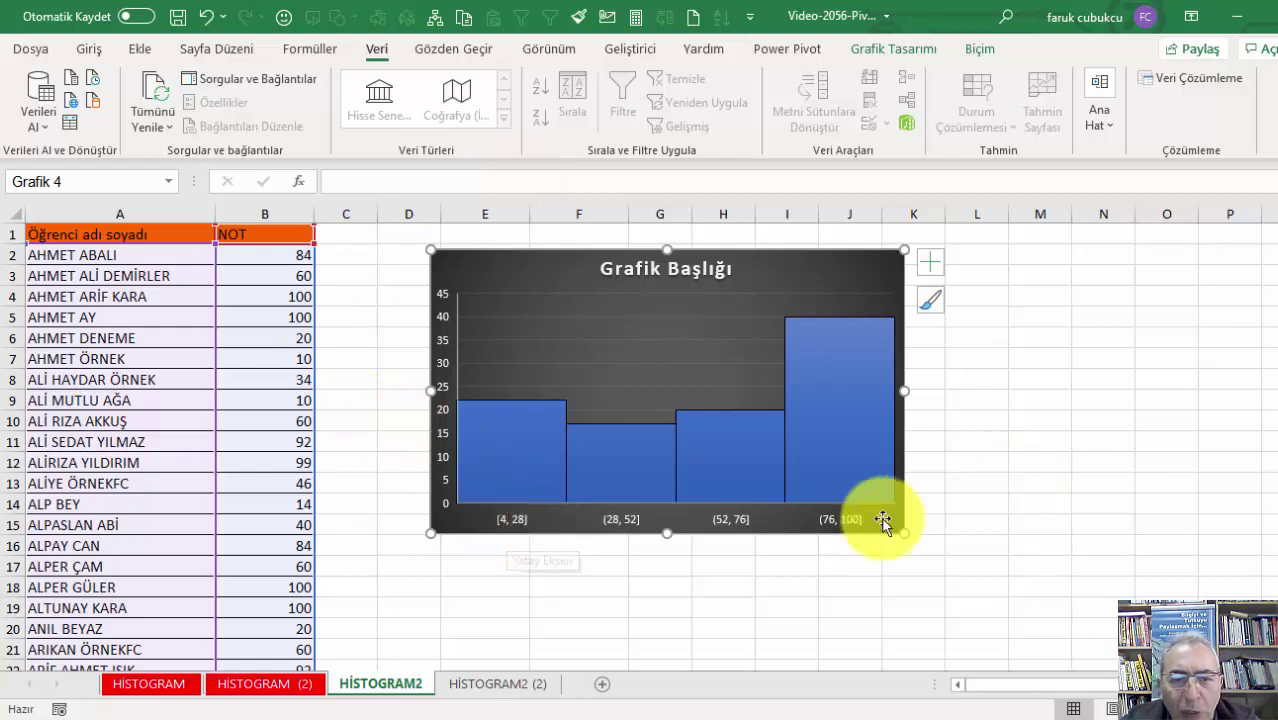
Step: Format the histogram's horizontal axis to use a bin width of 20
left_click(508, 515)
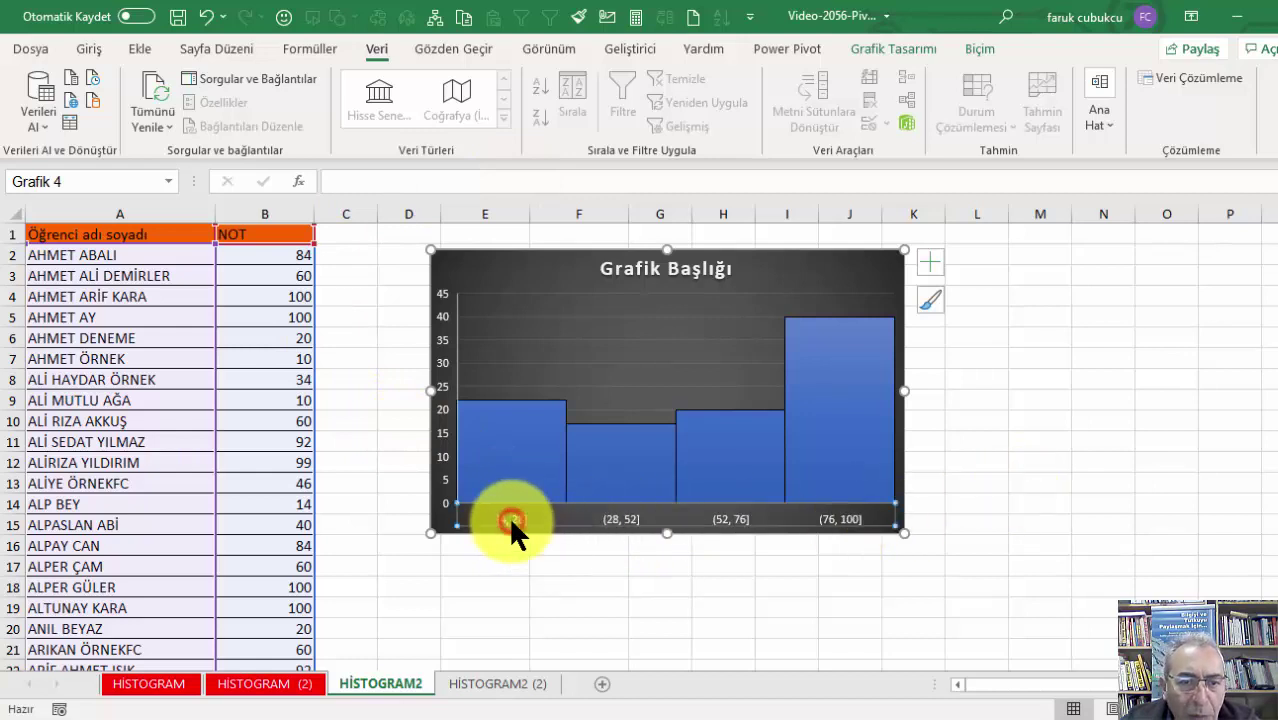
right_click(508, 520)
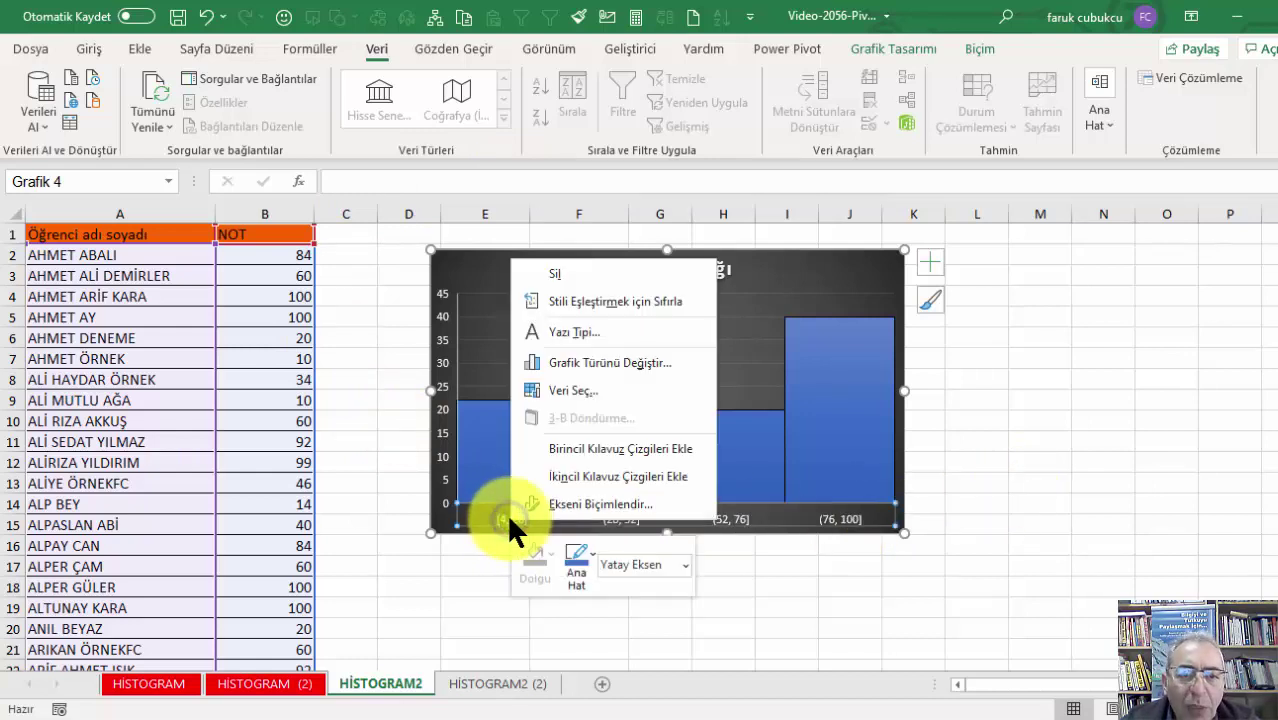
left_click(576, 502)
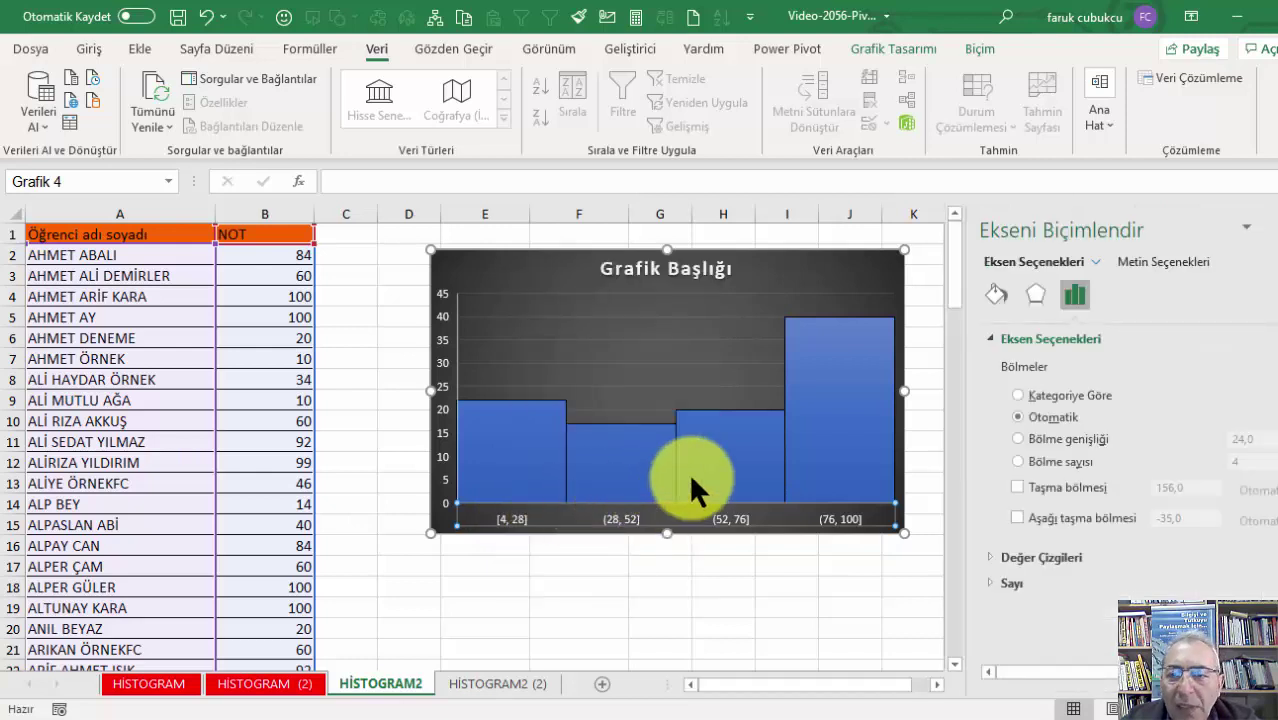
left_click(1051, 438)
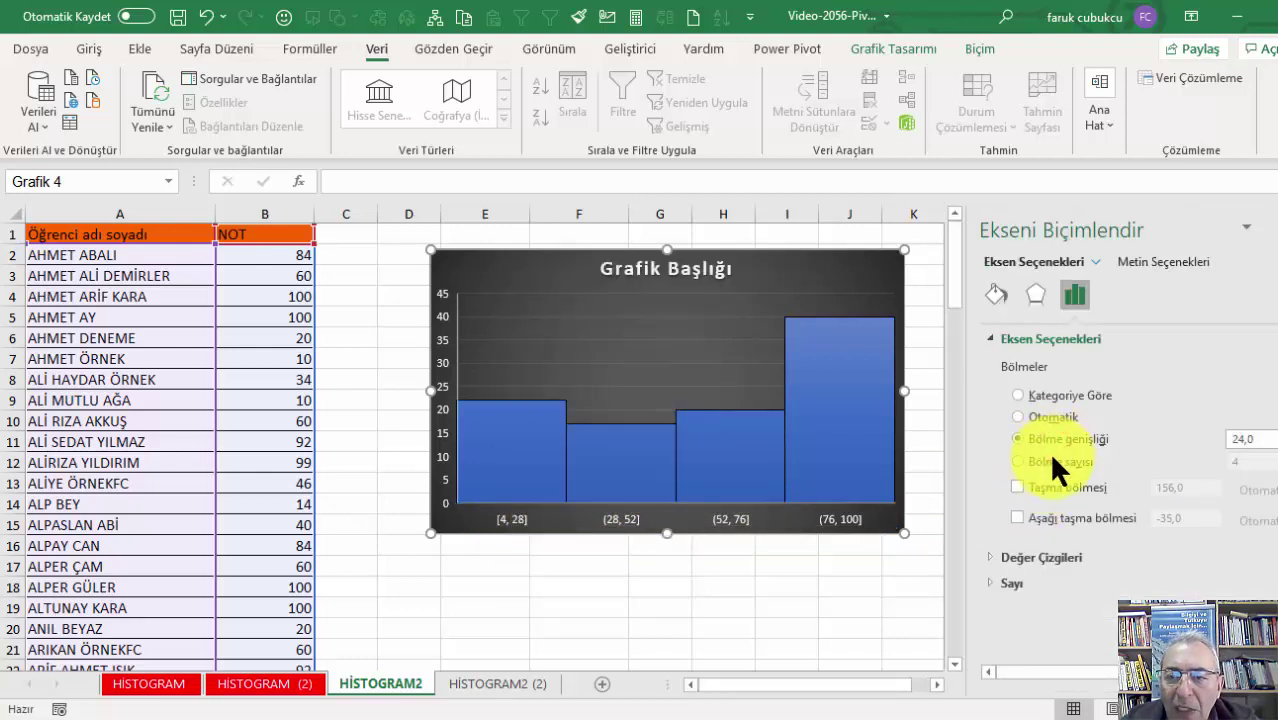
left_click(1262, 437)
type("20")
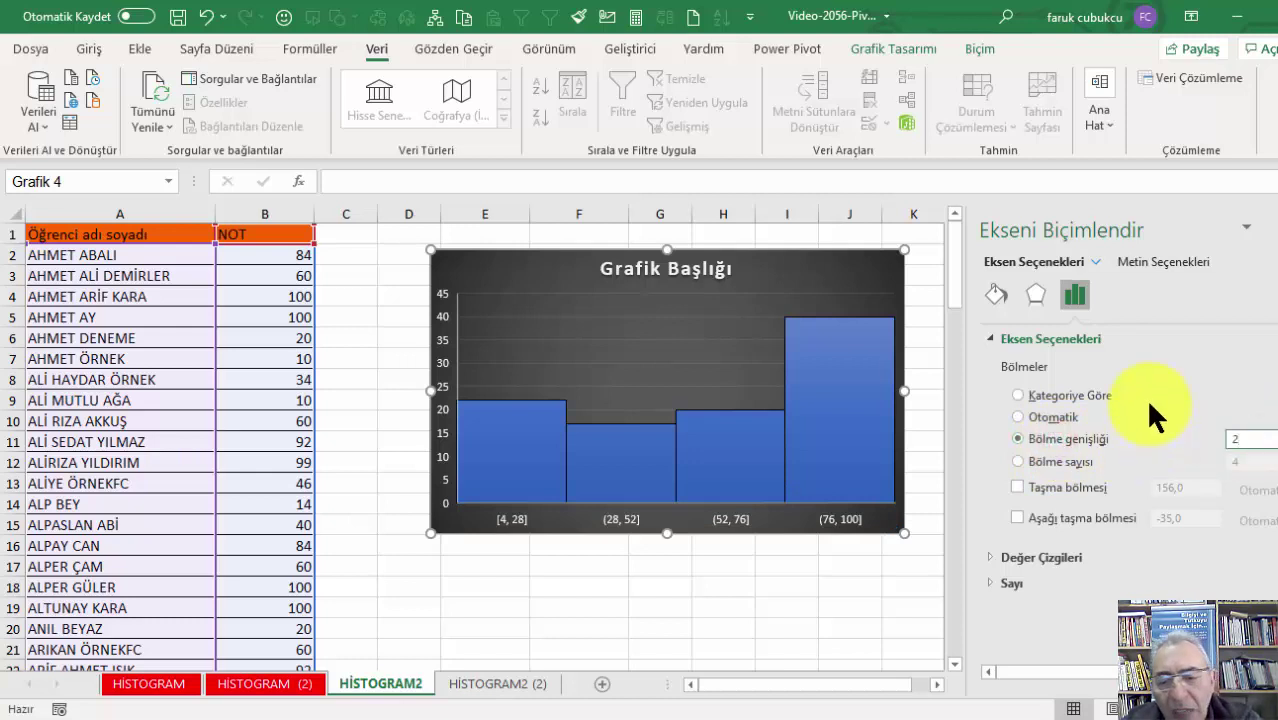
key("Return")
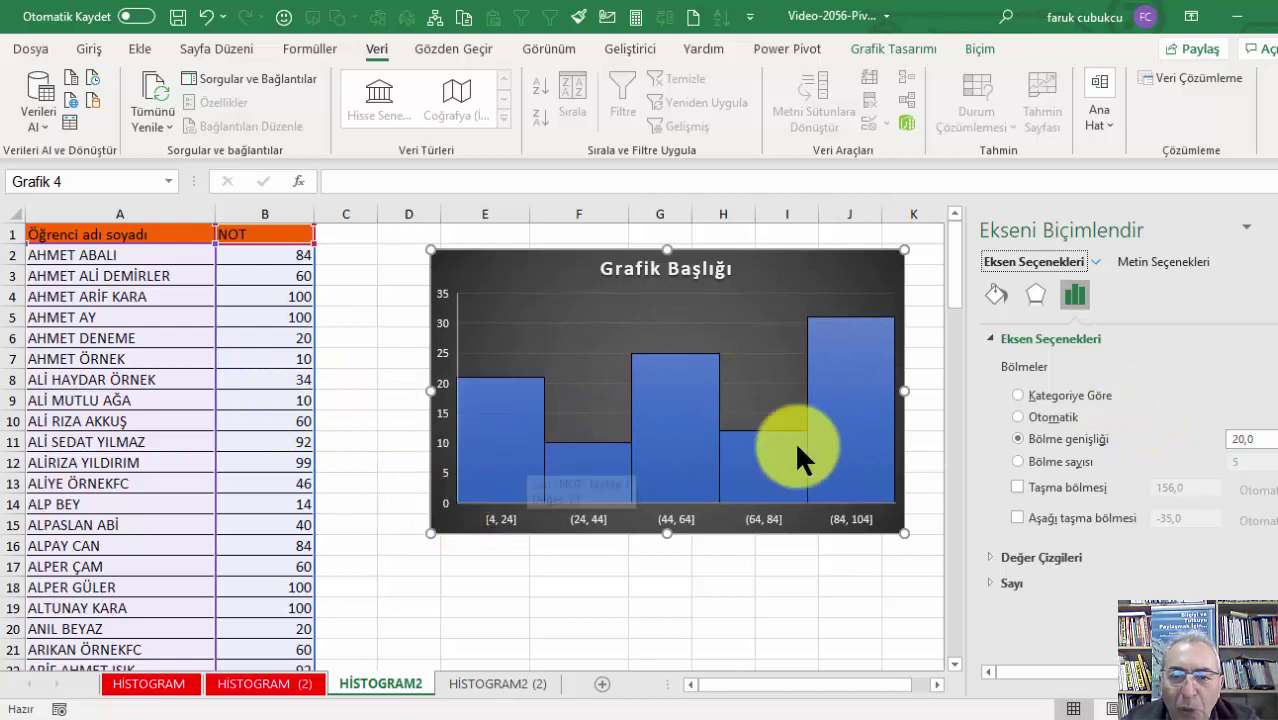
Step: Switch to a fixed number of bins, trying 3 bins and then 6 bins
left_click(1051, 463)
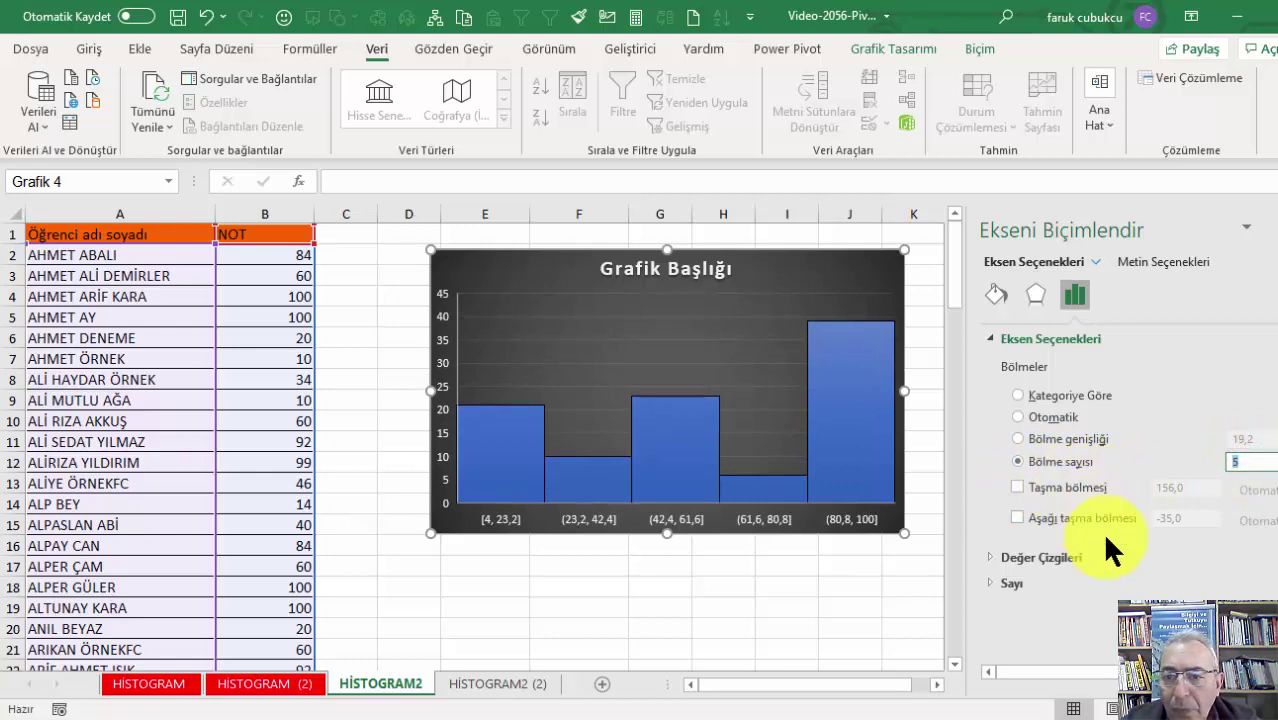
type("3")
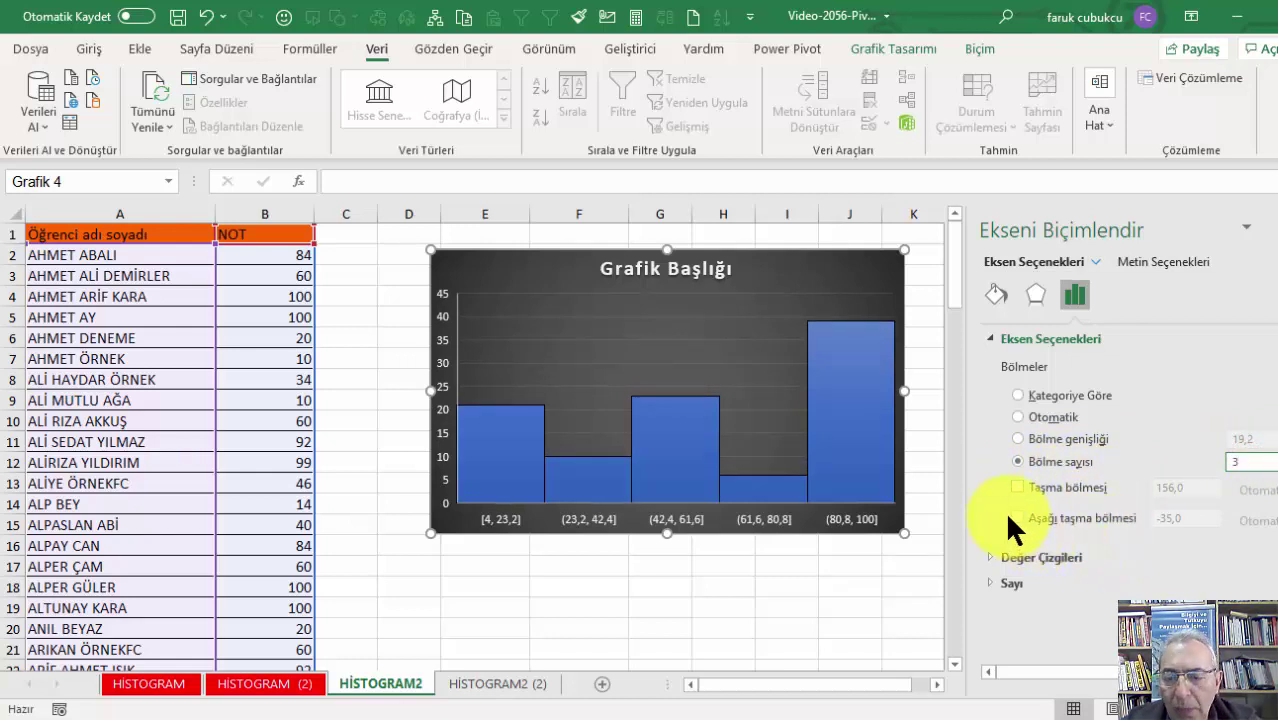
key("Return")
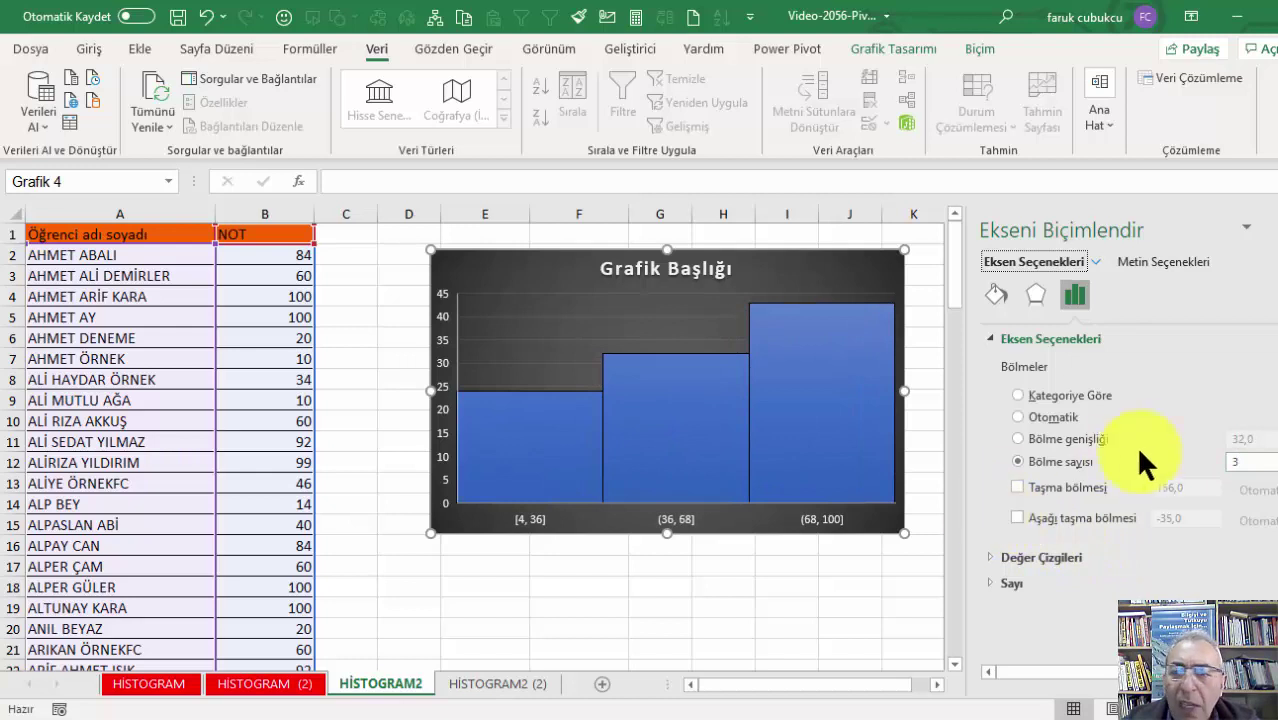
double_click(1239, 458)
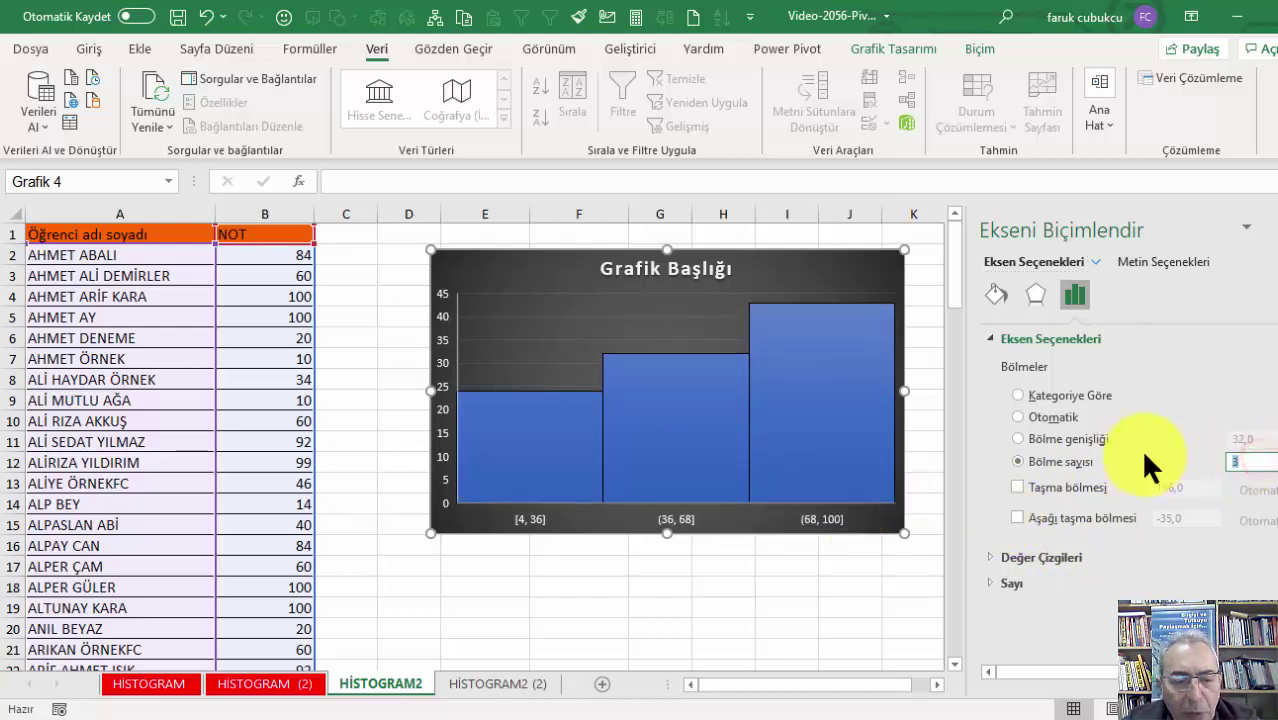
type("6")
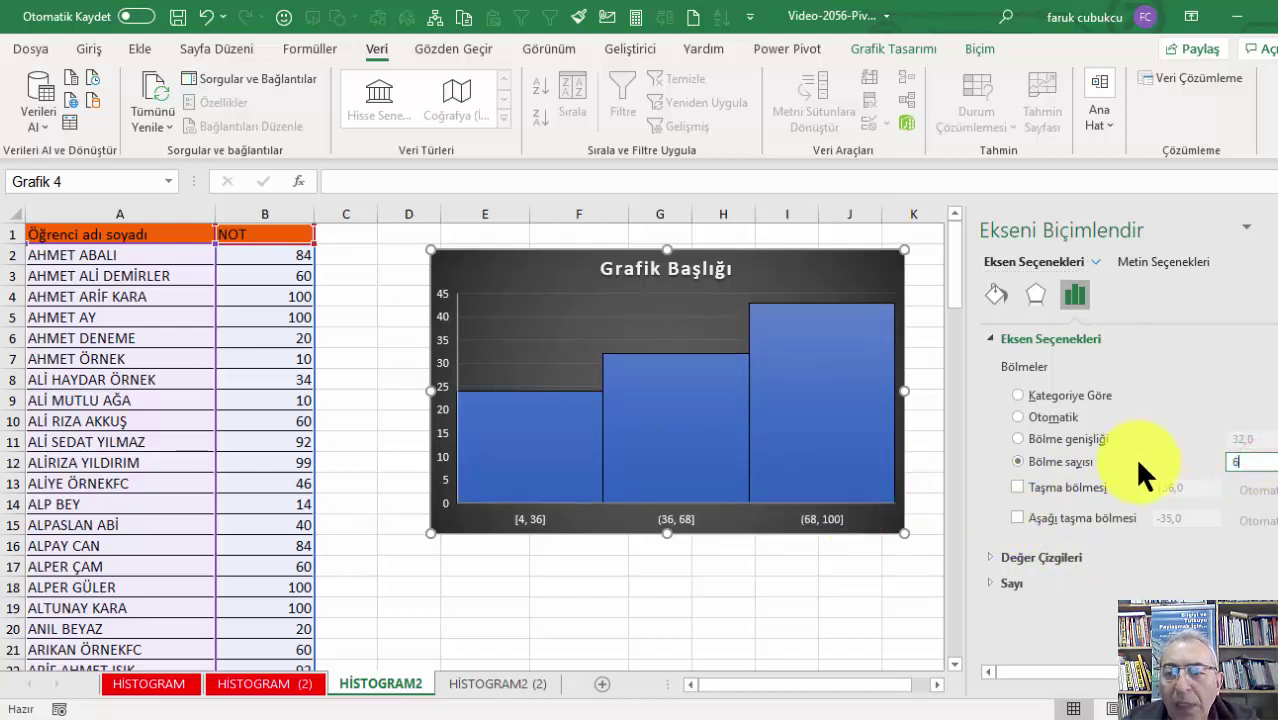
key("Return")
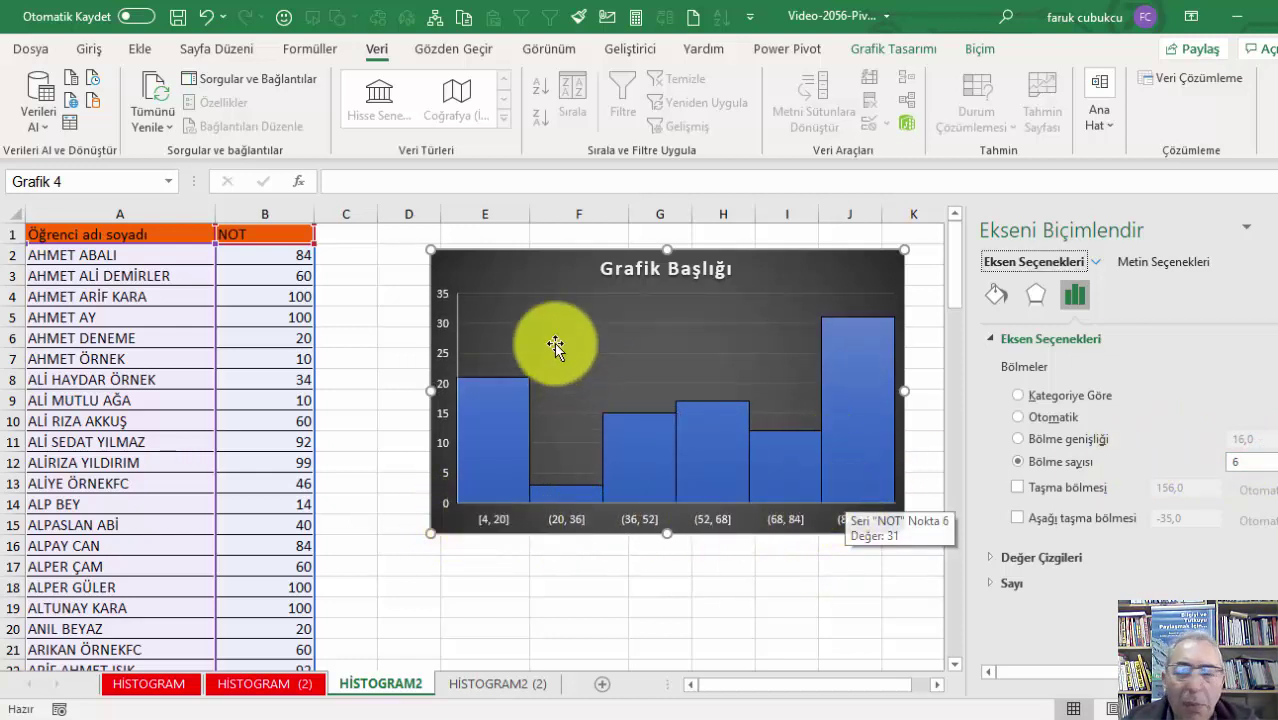
Step: Close the Format Axis pane and delete the histogram chart
left_click(1265, 228)
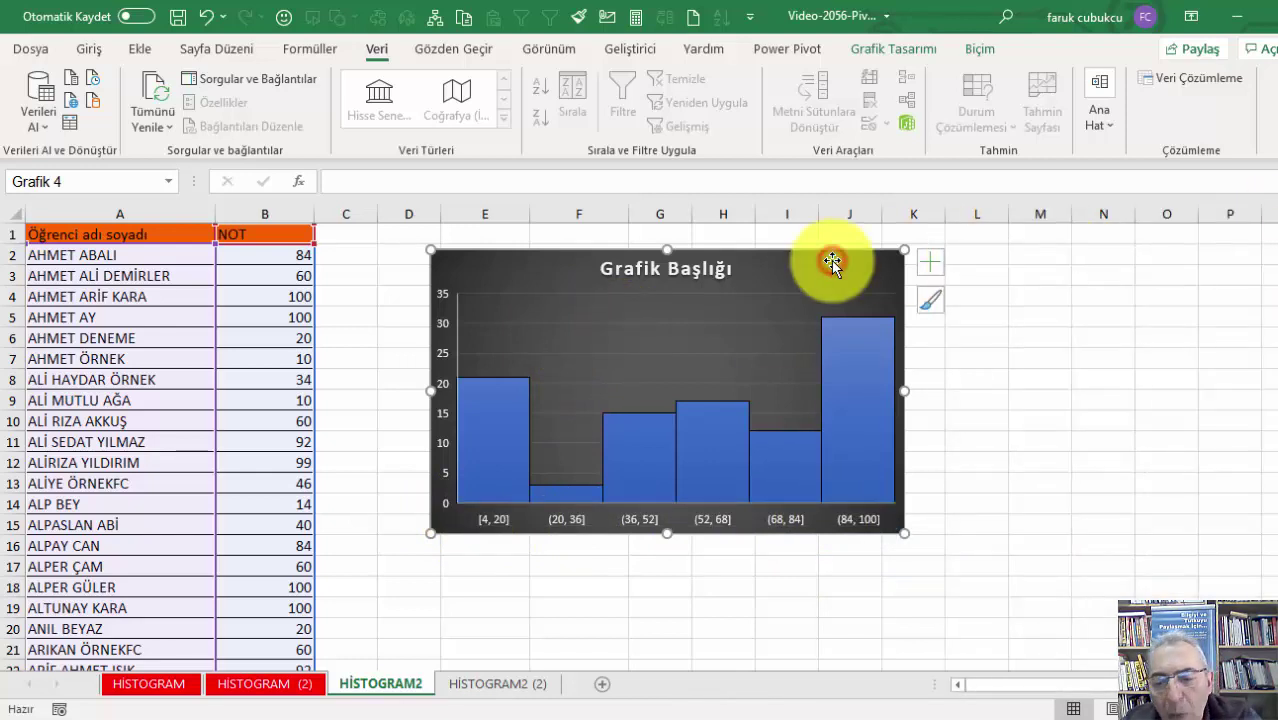
key("Delete")
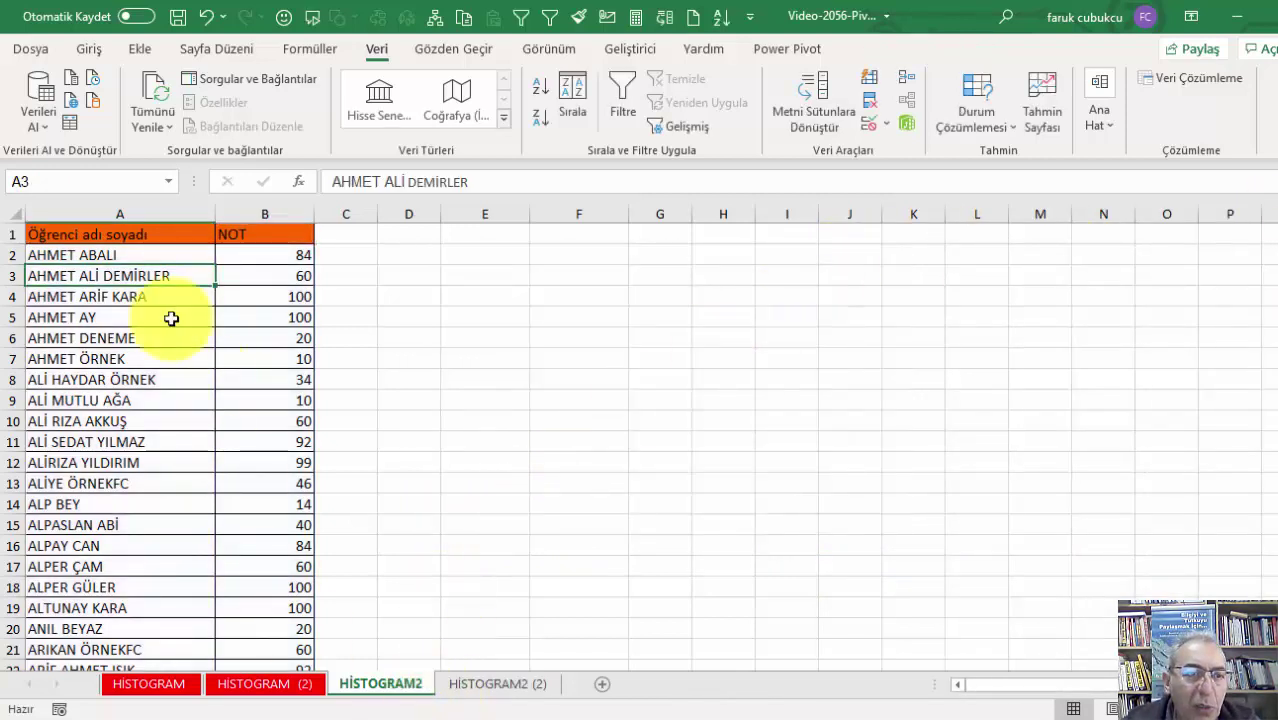
scroll(140, 295, "down", 3)
scroll(140, 300, "up", 3)
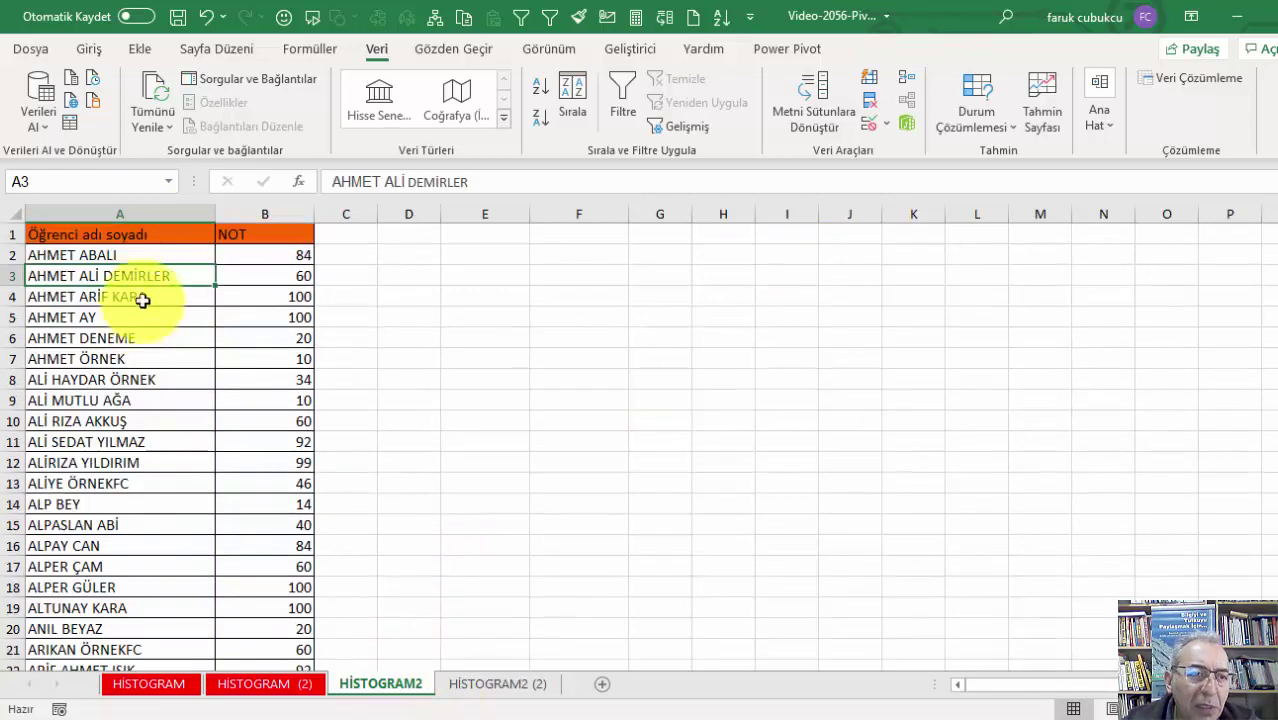
scroll(200, 285, "down", 2)
scroll(204, 296, "up", 2)
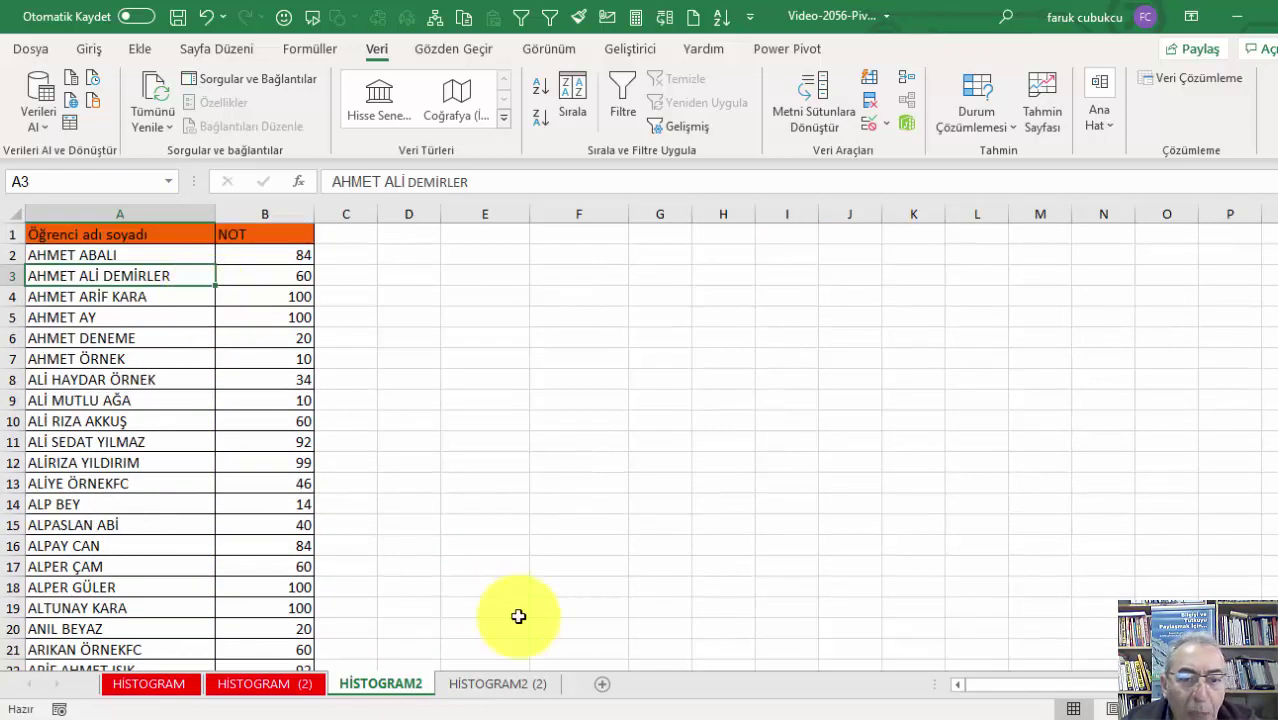
Step: On HİSTOGRAM2 (2), resize columns B to D to fit names, departments and grades
left_click(497, 683)
left_click(316, 400)
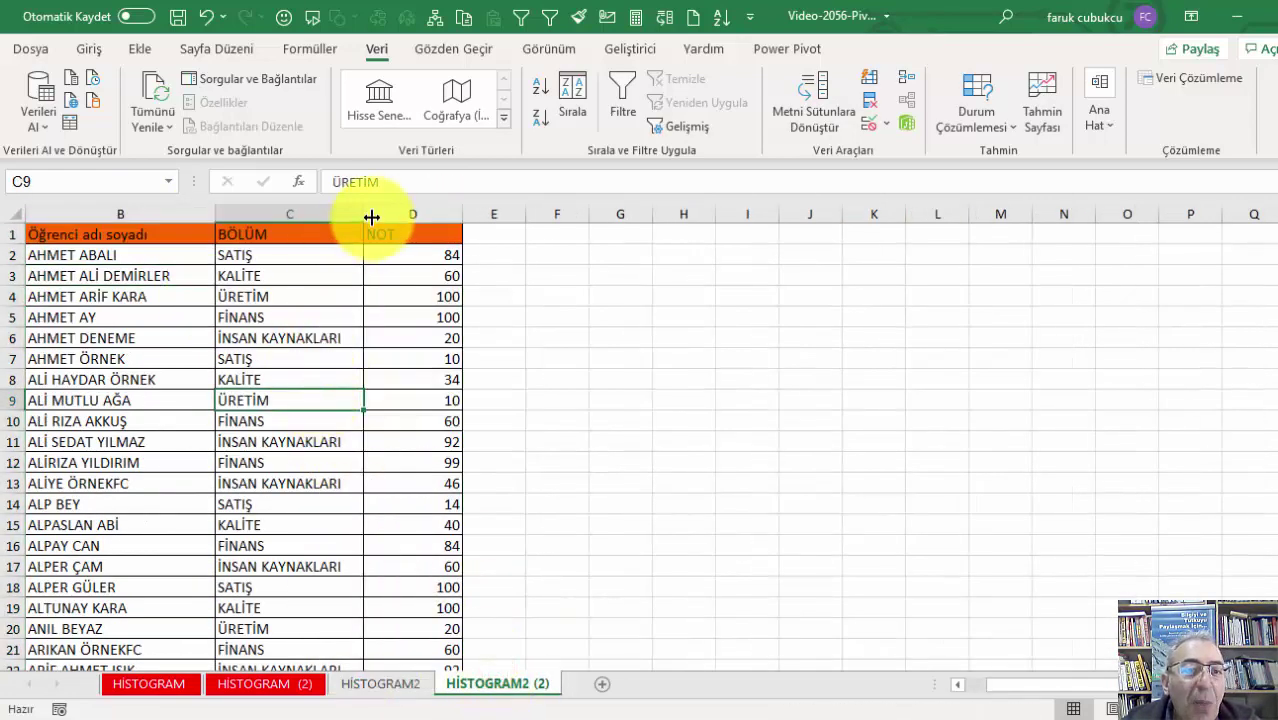
left_click_drag(363, 213, 357, 213)
left_click_drag(215, 213, 195, 213)
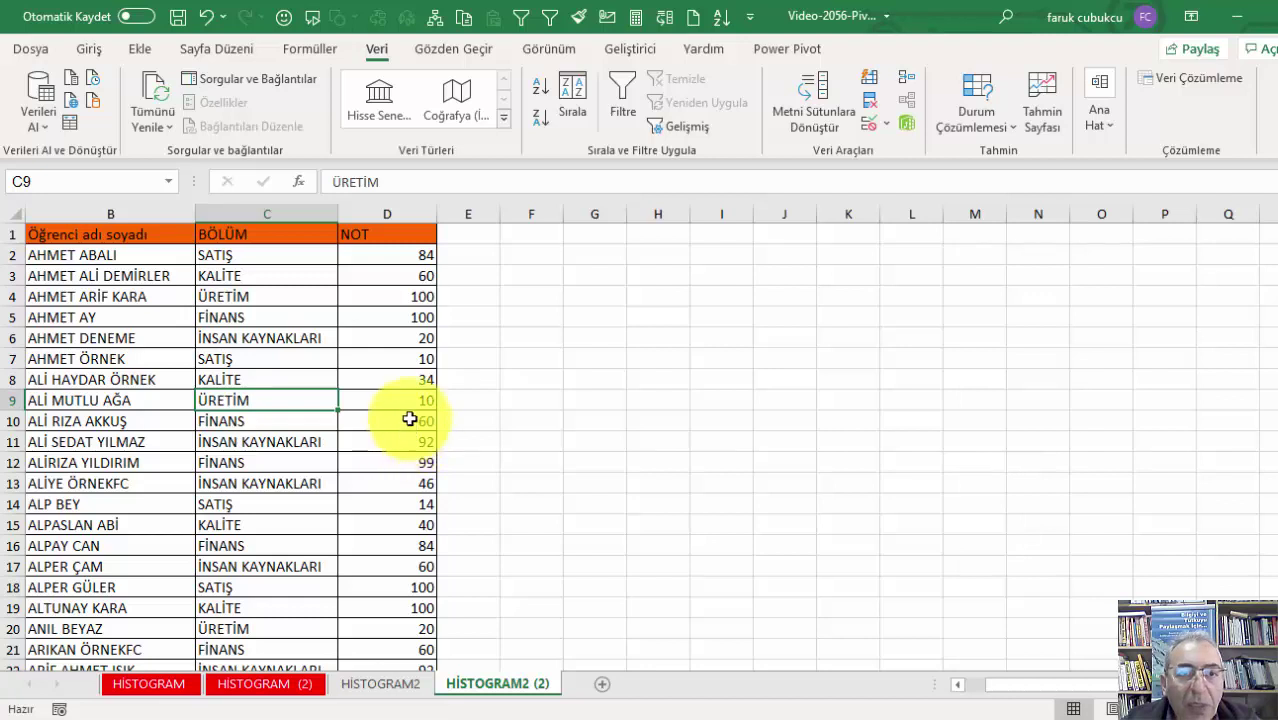
left_click_drag(436, 207, 447, 208)
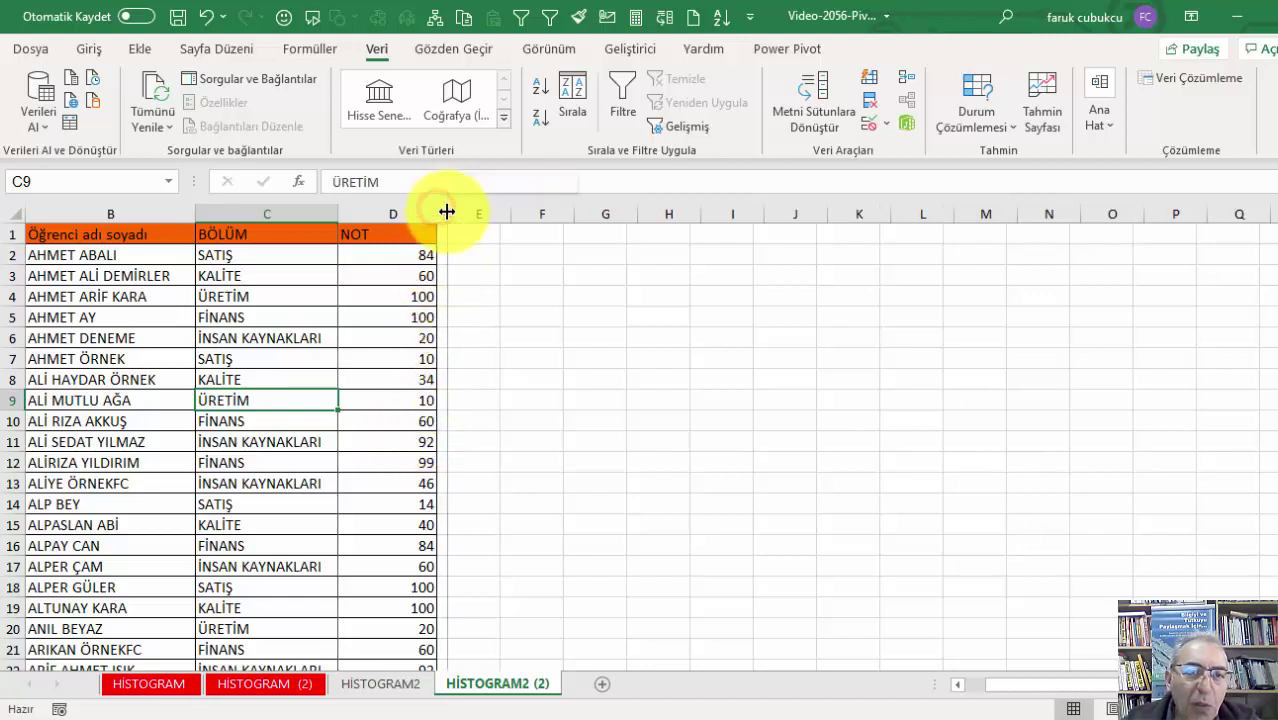
scroll(424, 402, "down", 2)
scroll(424, 402, "up", 2)
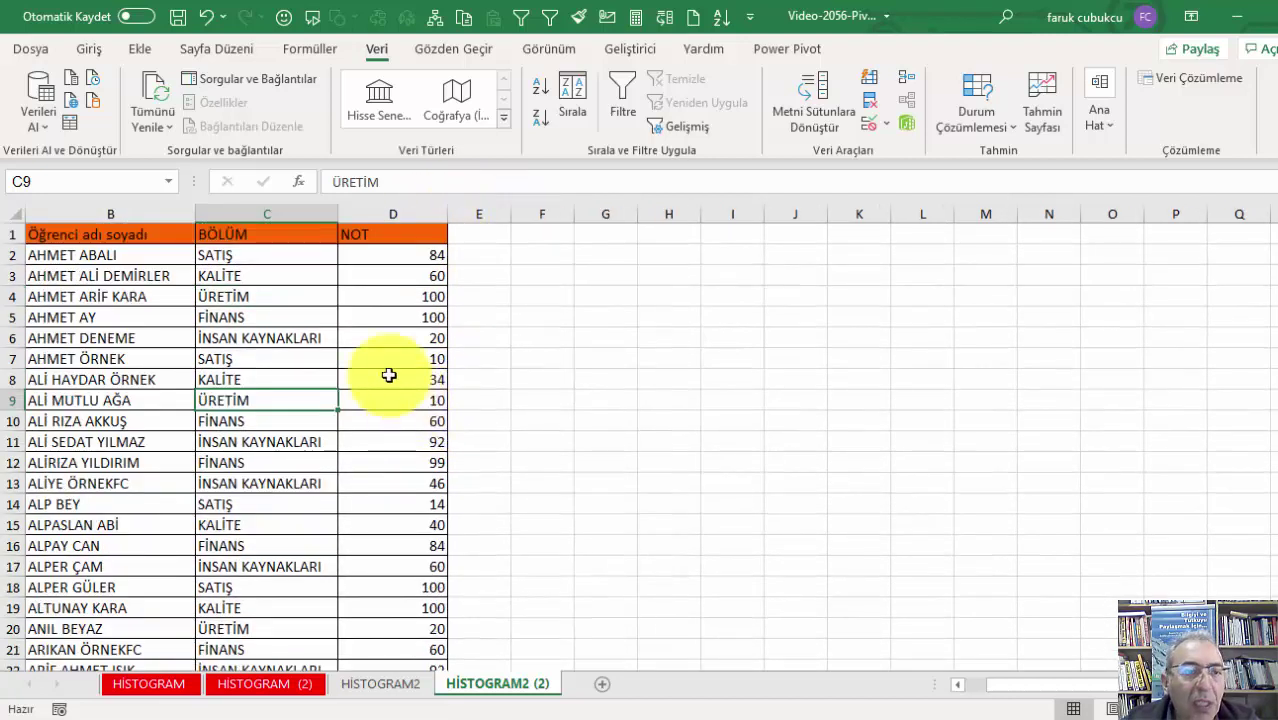
Step: Start a PivotTable from the data range A1:D100 on a new worksheet
left_click(237, 255)
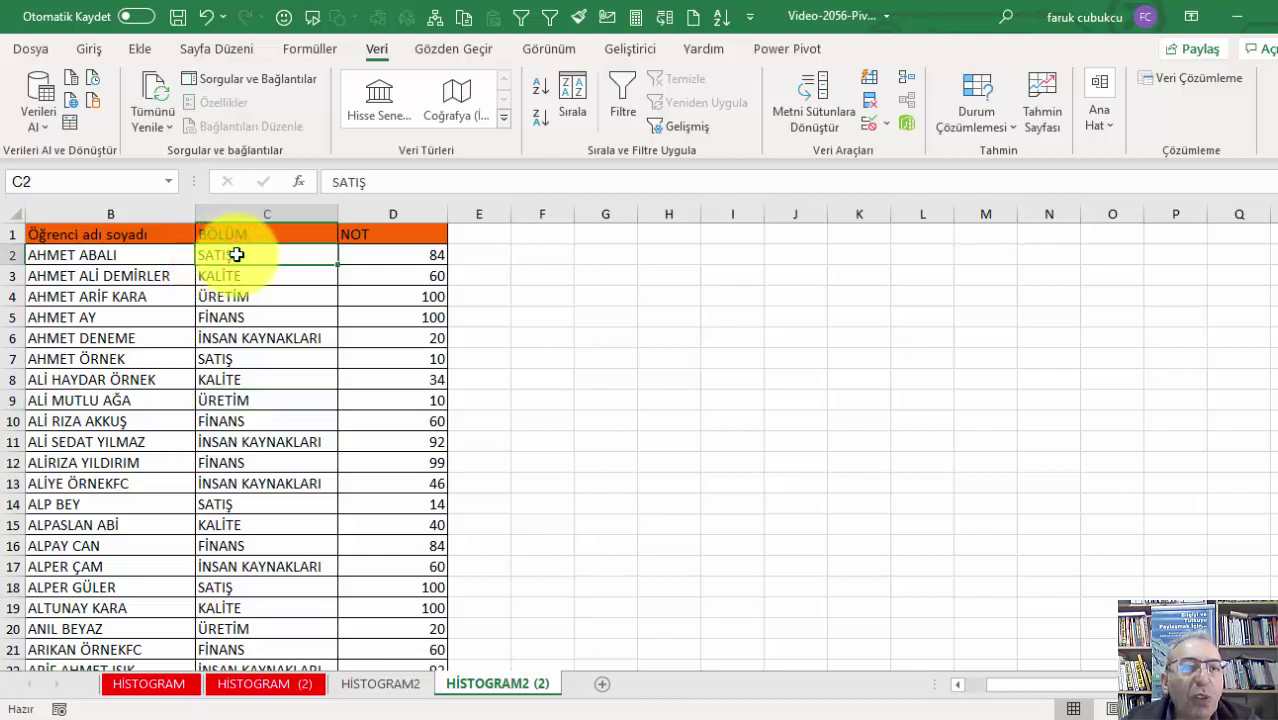
left_click(145, 47)
left_click(38, 88)
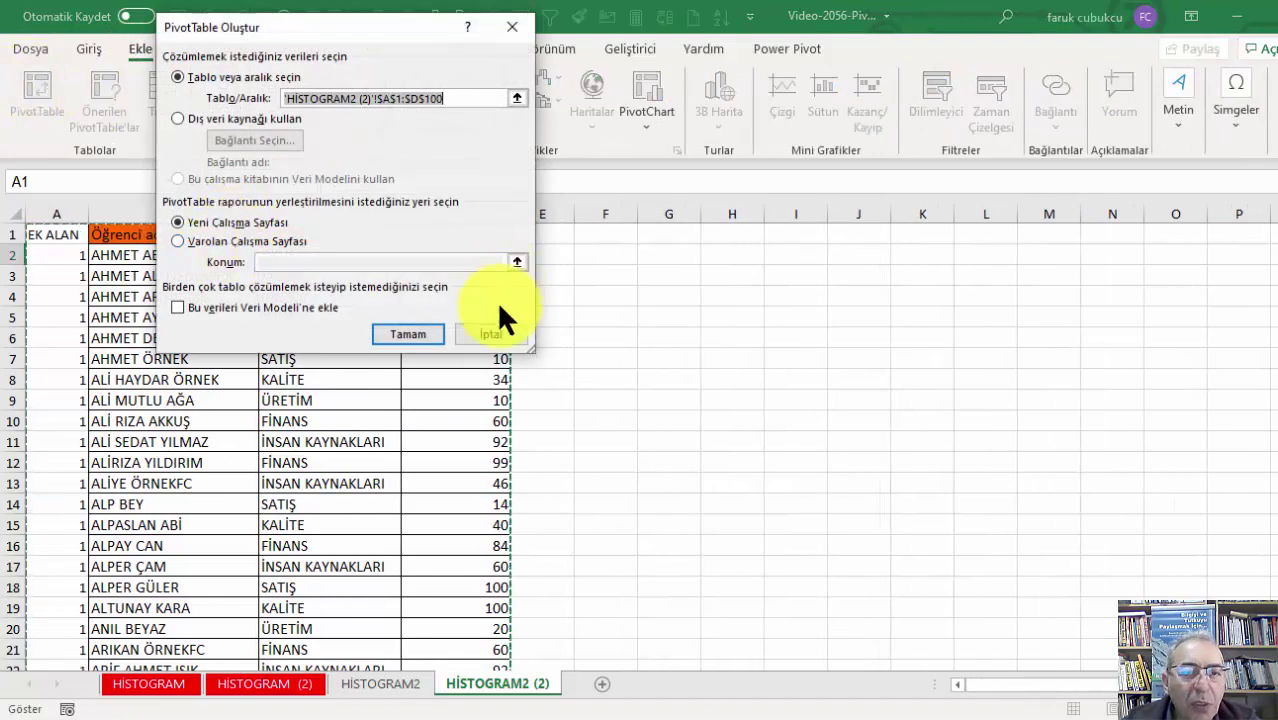
Step: Cancel the pivot dialog and delete the EK ALAN helper column A
left_click(490, 334)
left_click(242, 338)
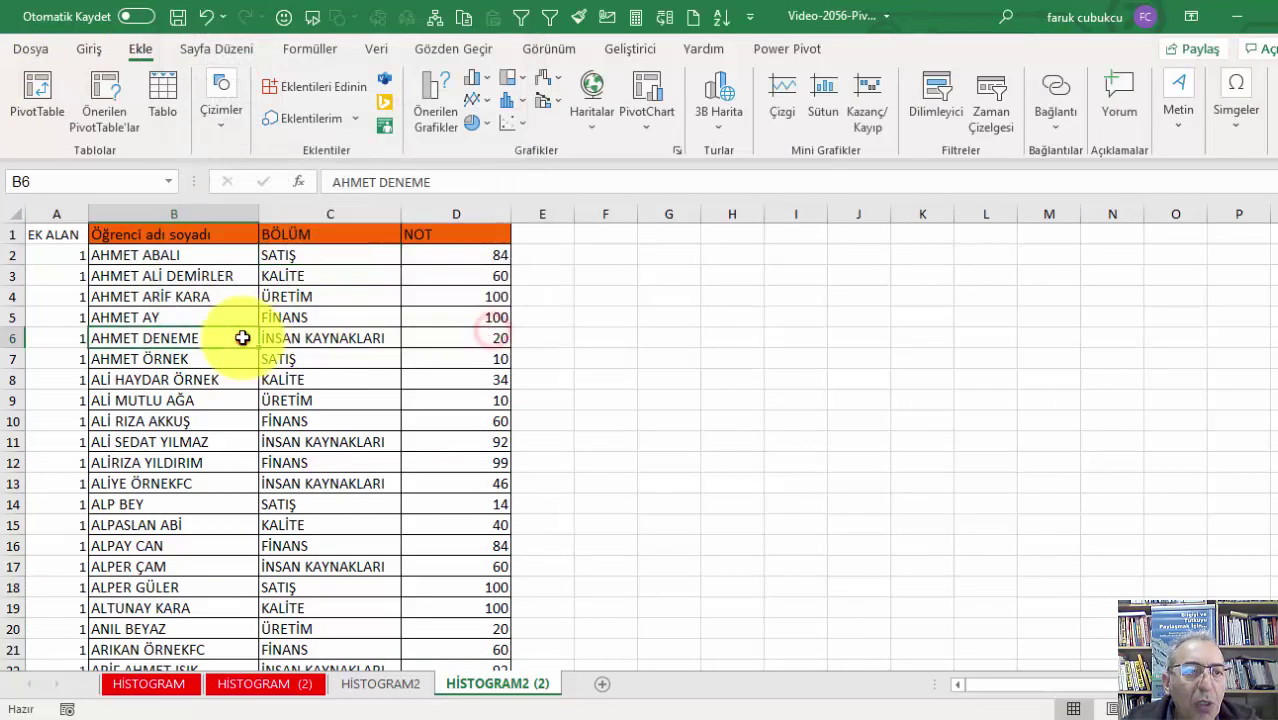
left_click(49, 208)
right_click(46, 211)
left_click(120, 400)
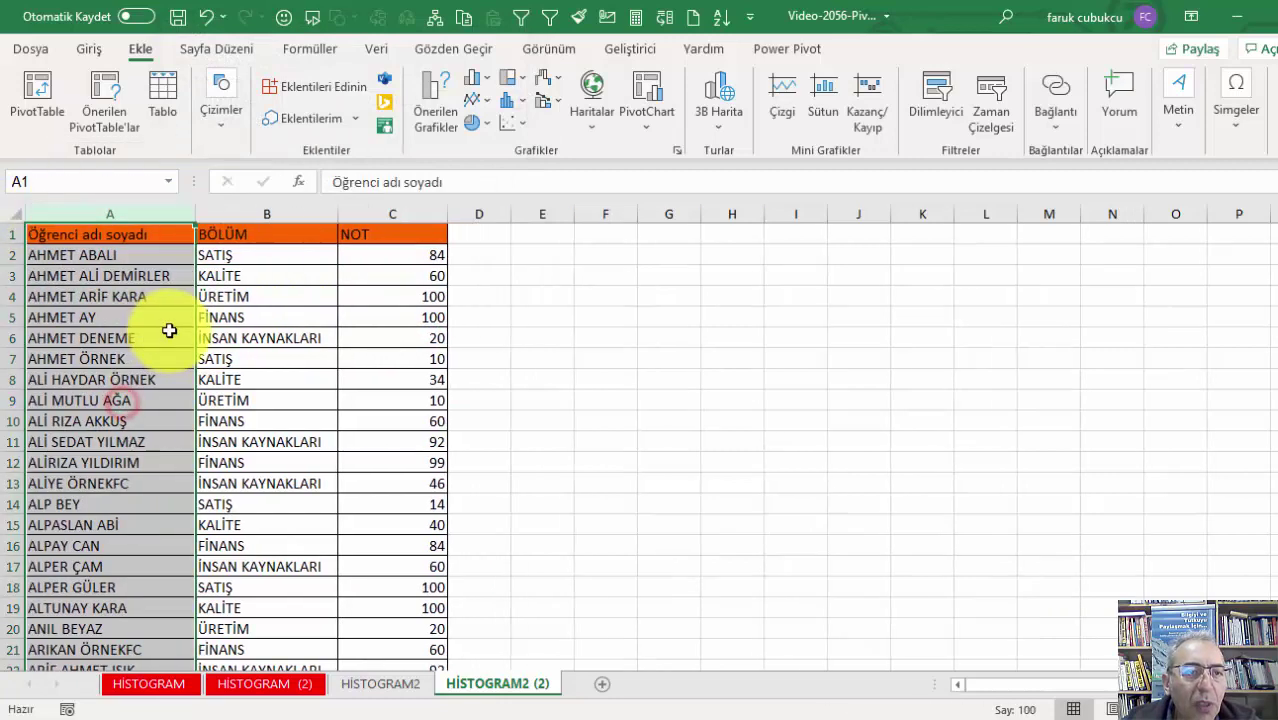
left_click(170, 330)
left_click(134, 276)
scroll(362, 323, "down", 1)
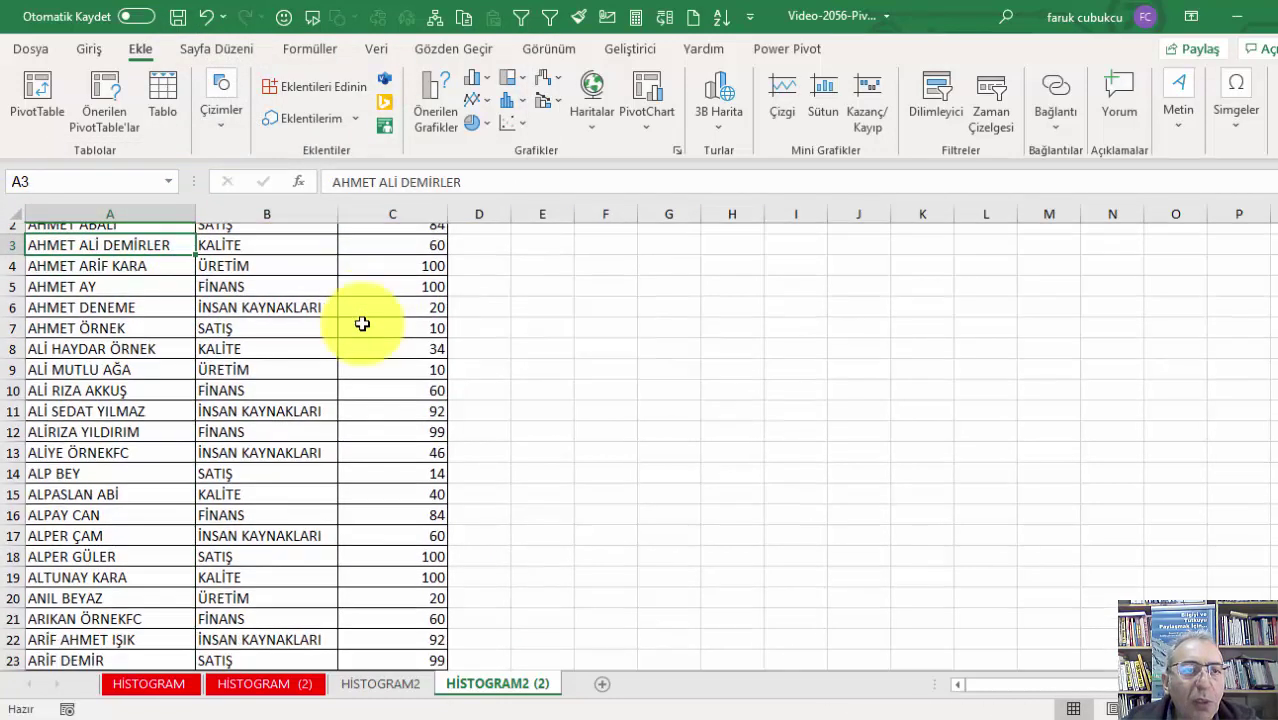
scroll(362, 323, "up", 1)
Step: Create an empty pivot table at F1 on the existing sheet
left_click(160, 236)
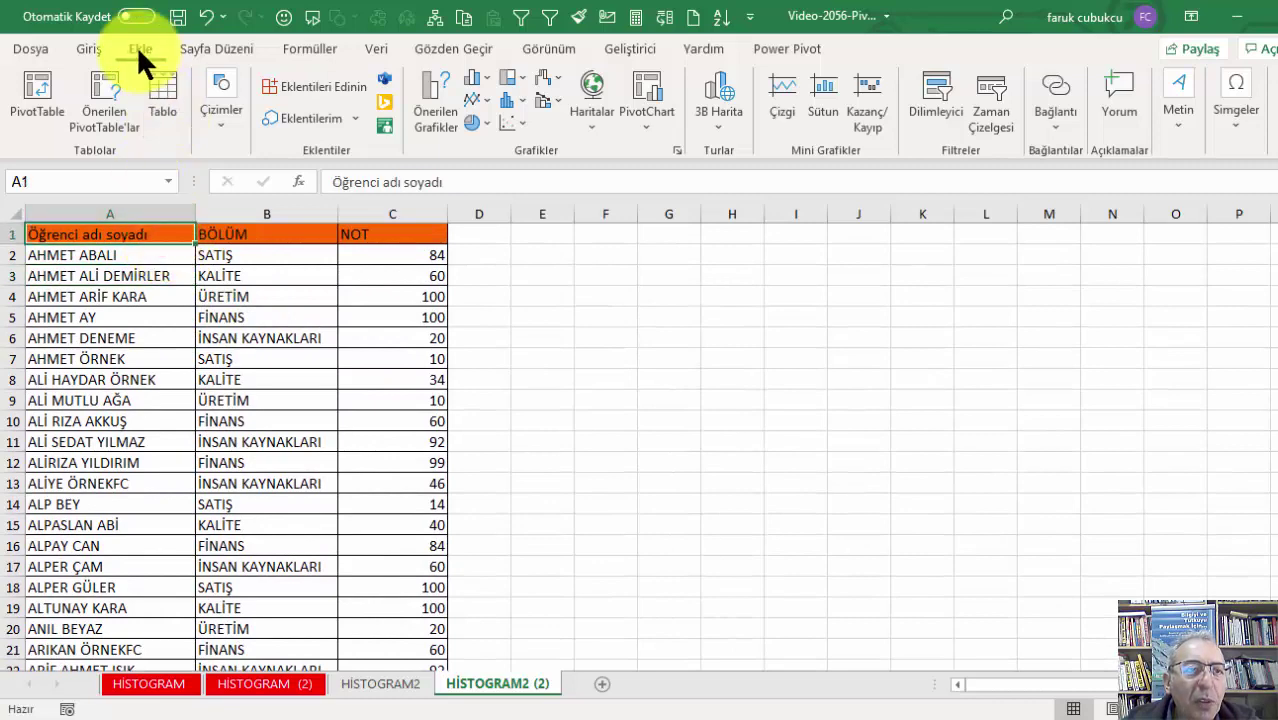
left_click(50, 88)
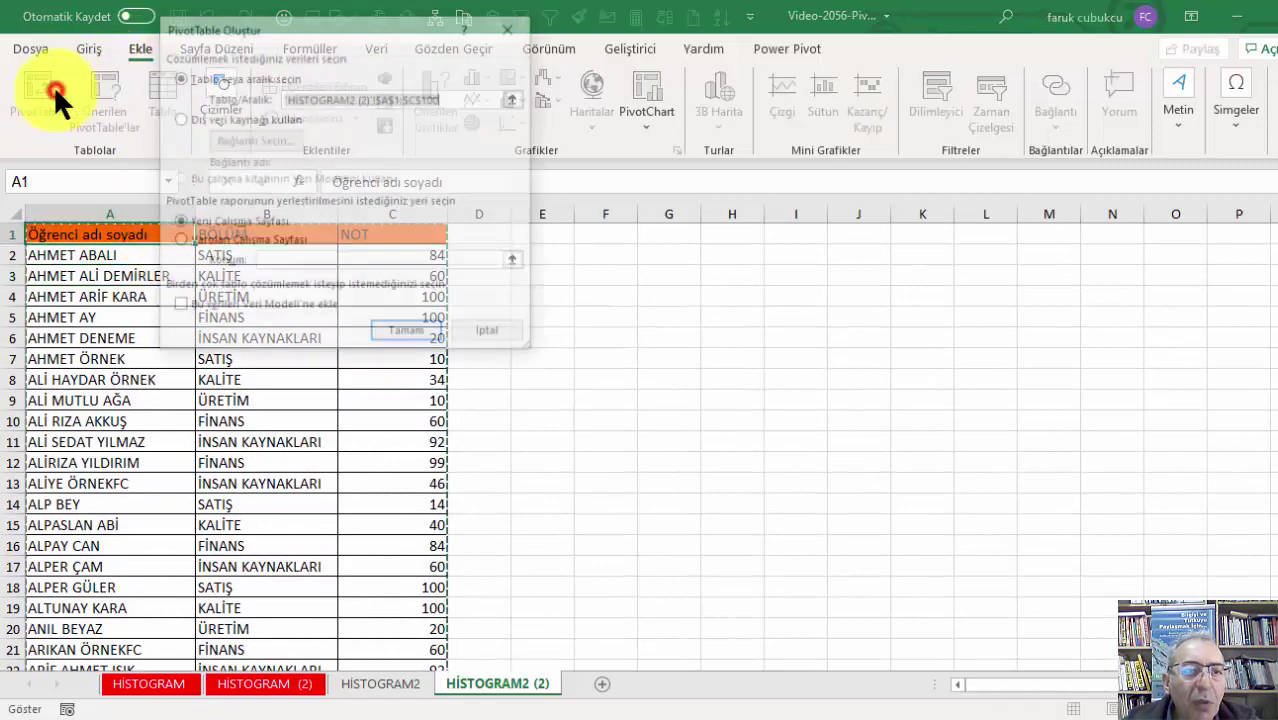
left_click(245, 241)
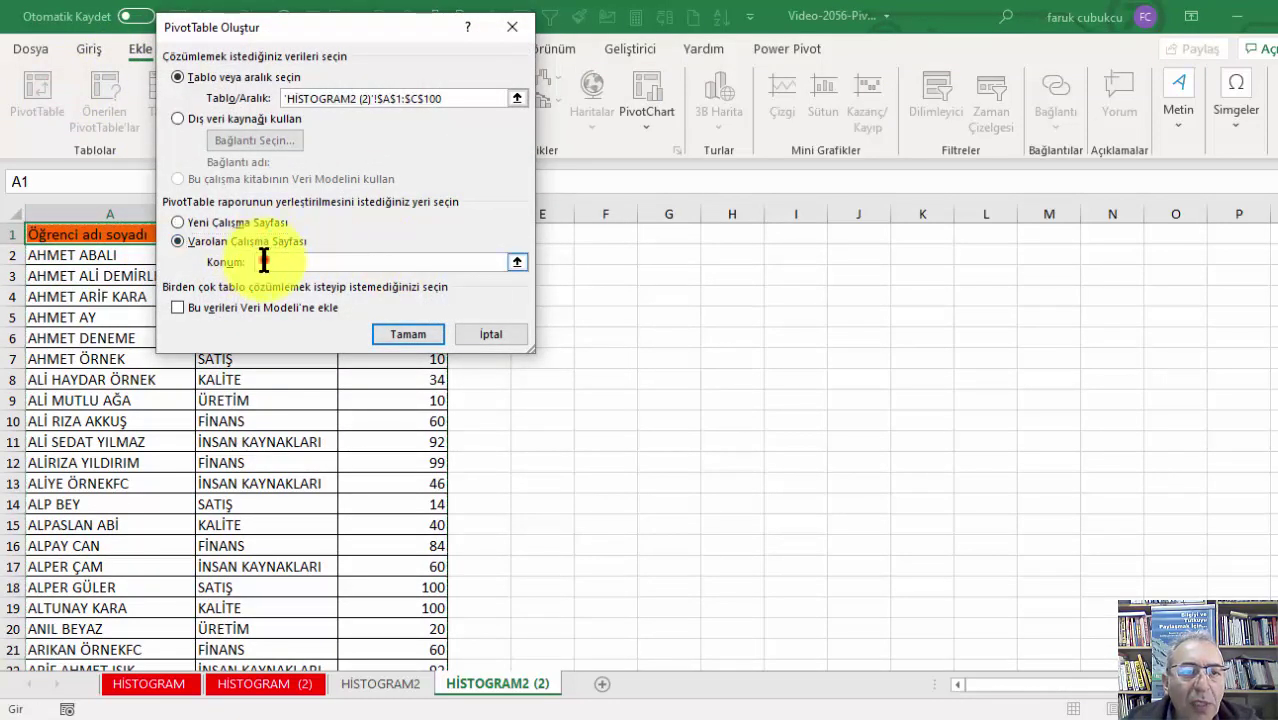
left_click(267, 262)
left_click(420, 333)
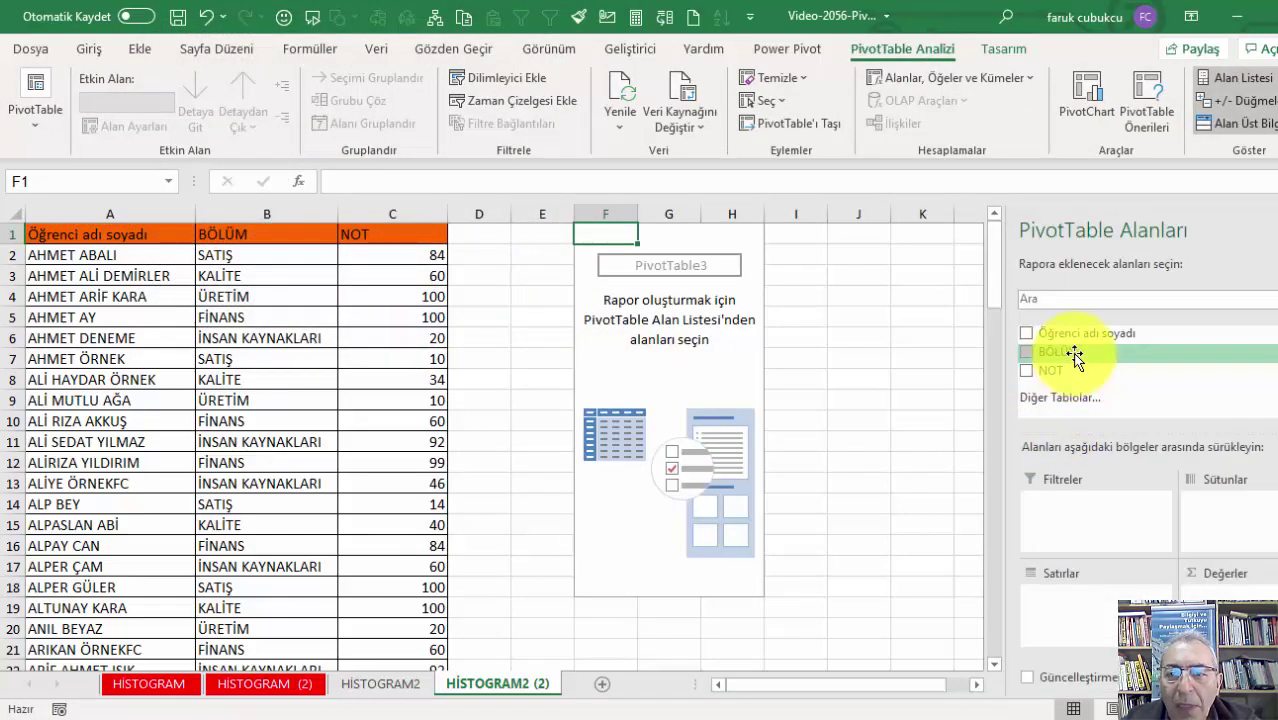
Step: Put BÖLÜM in the pivot rows and NOT in values, summarized as average
left_click_drag(1075, 357, 1040, 622)
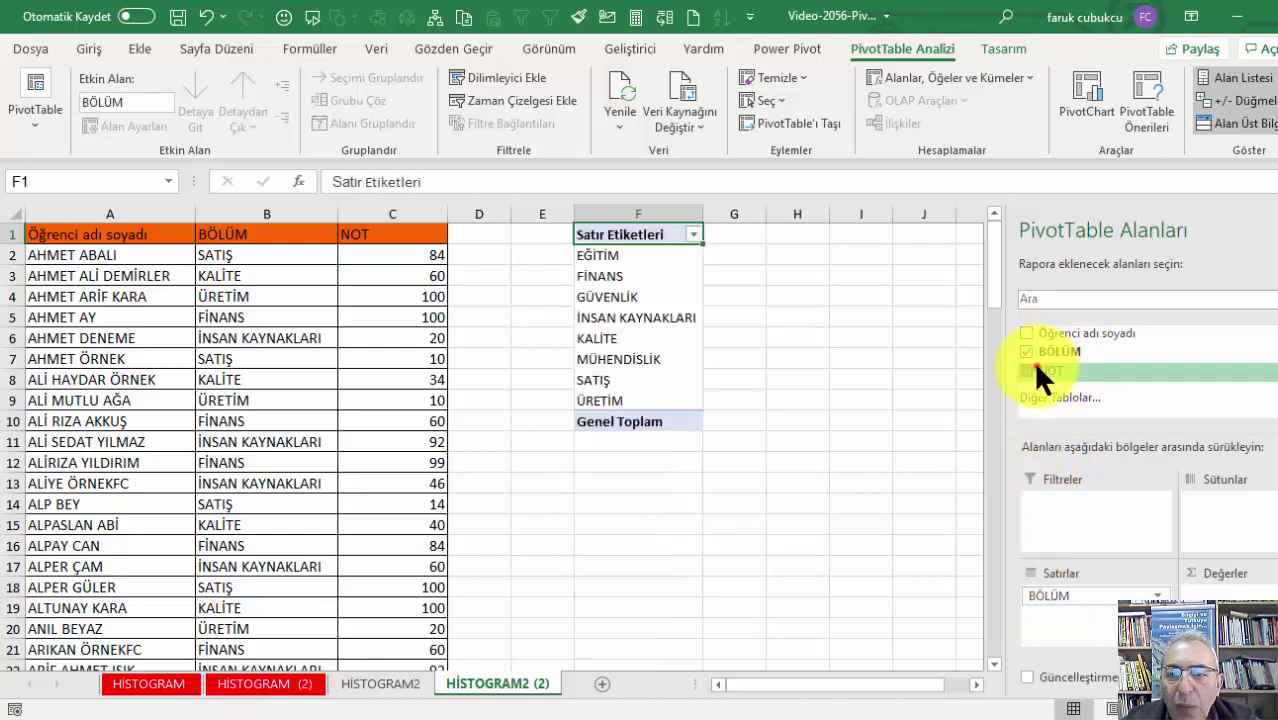
left_click_drag(1040, 368, 1195, 596)
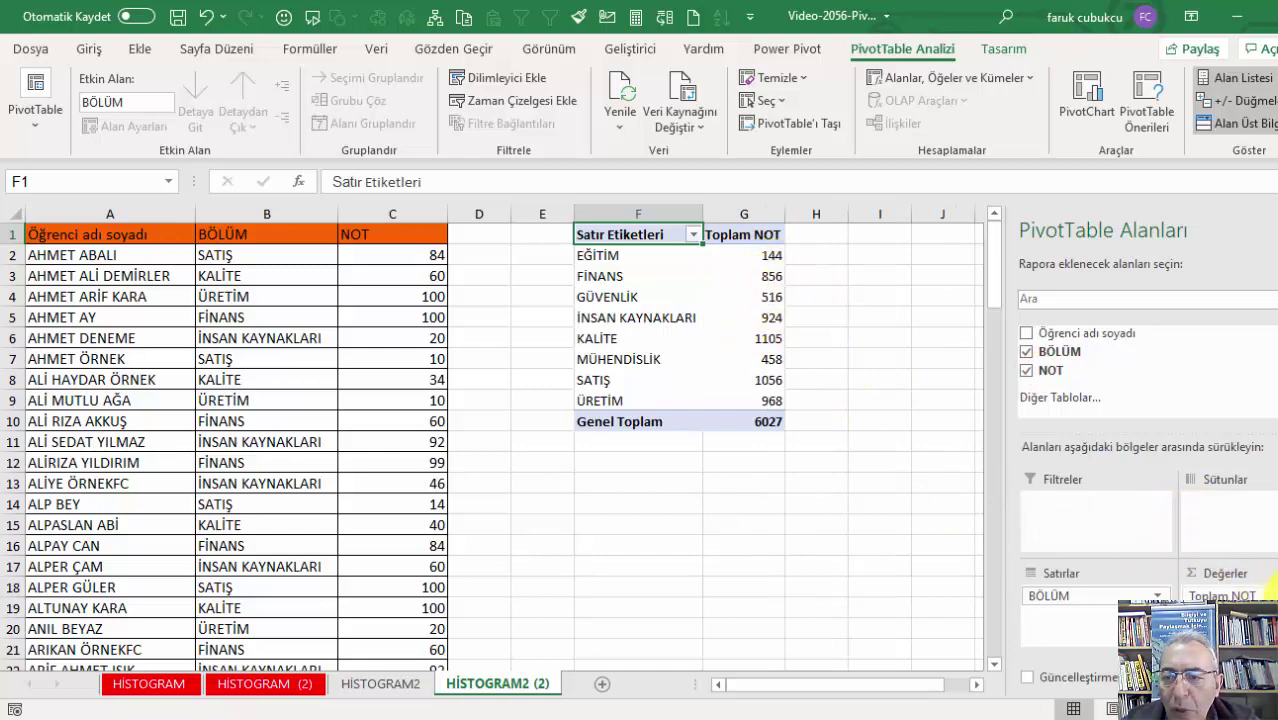
left_click(1222, 596)
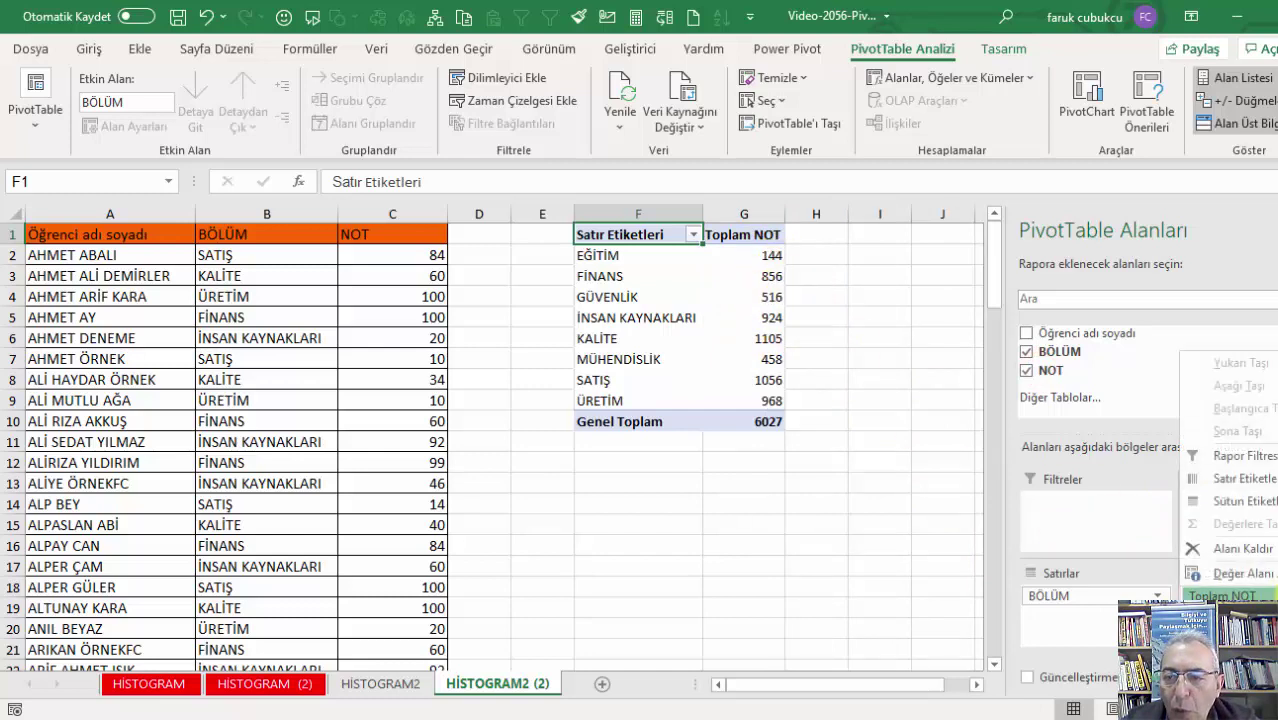
left_click(1215, 572)
left_click(228, 229)
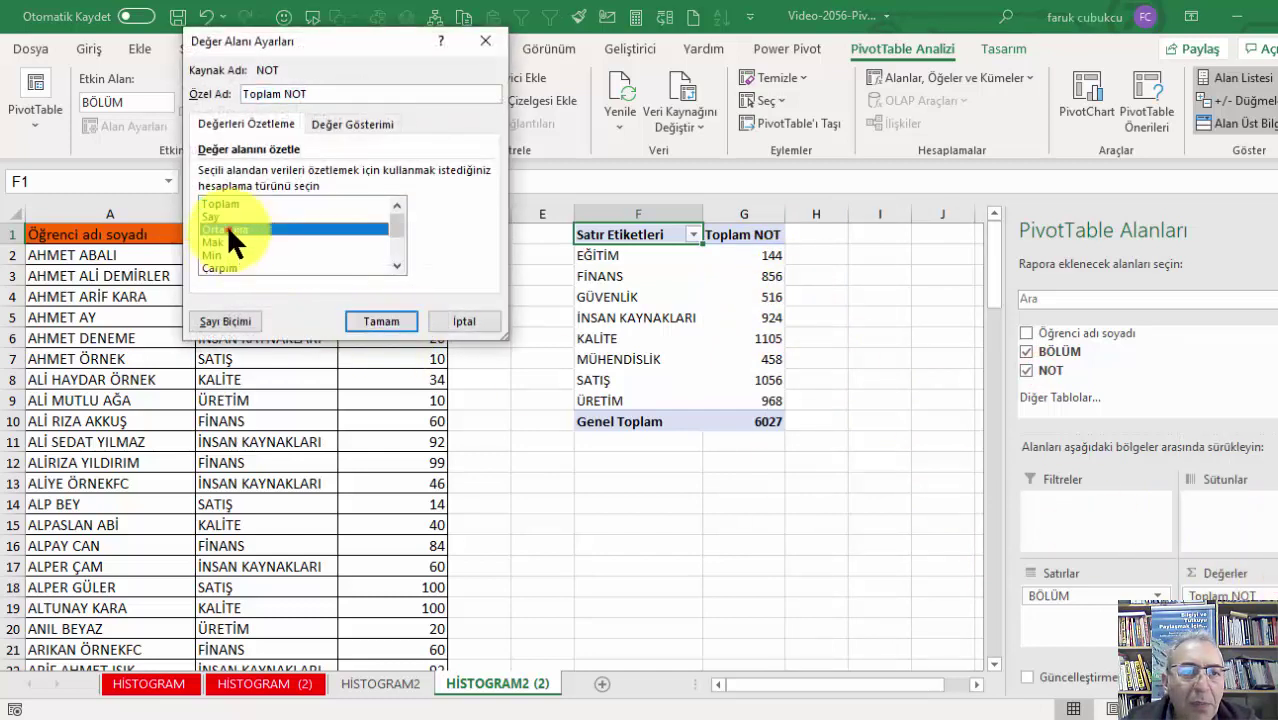
left_click(373, 315)
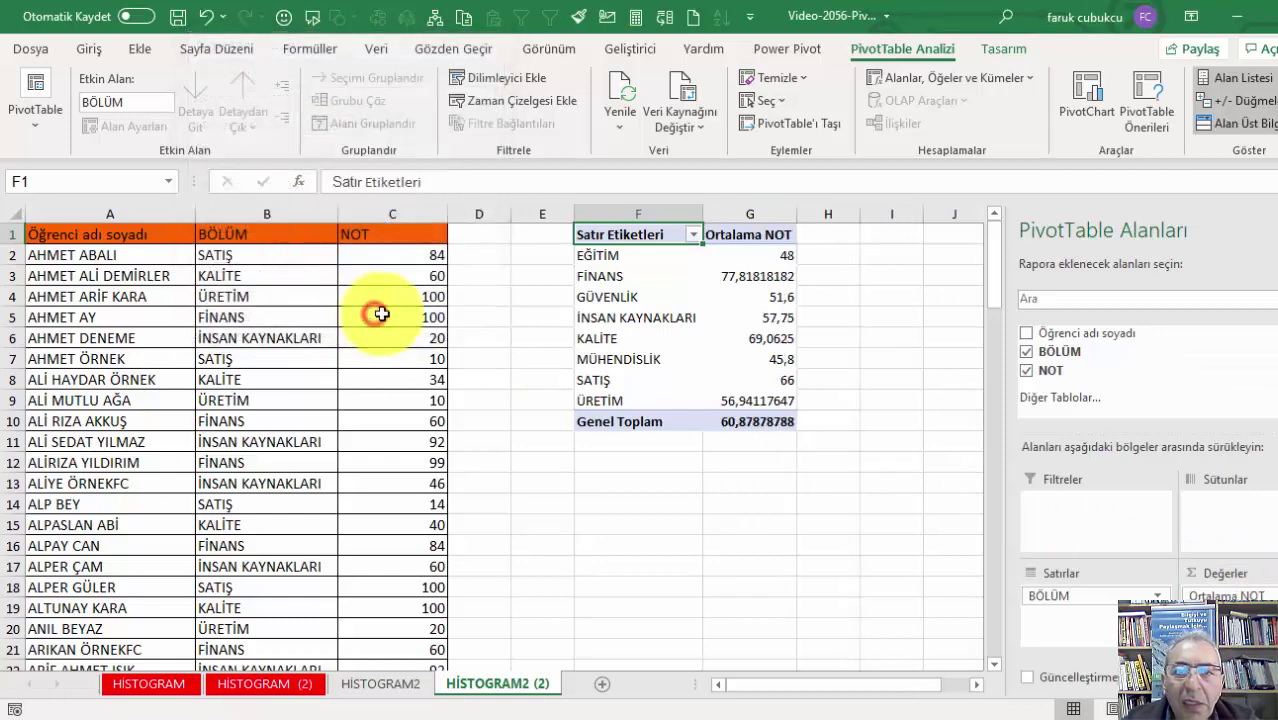
Step: Sort departments by average NOT descending and show G2:G10 averages to two decimals
right_click(770, 260)
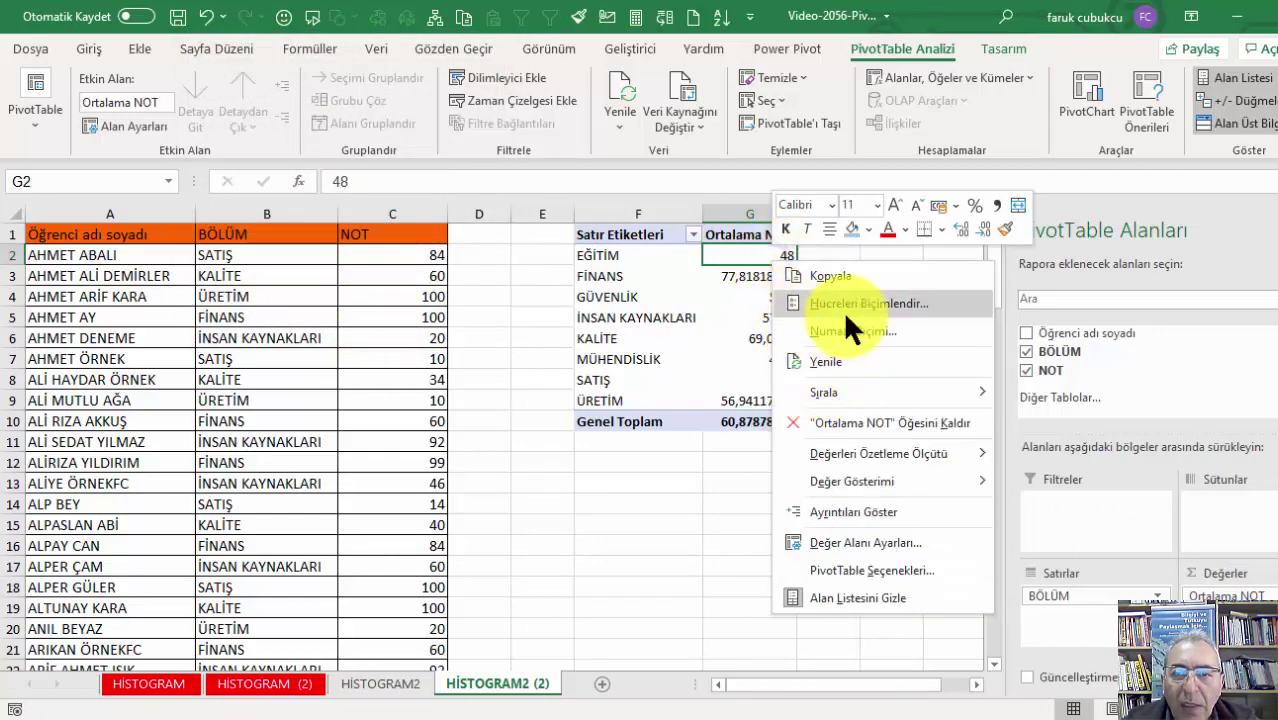
left_click(1055, 420)
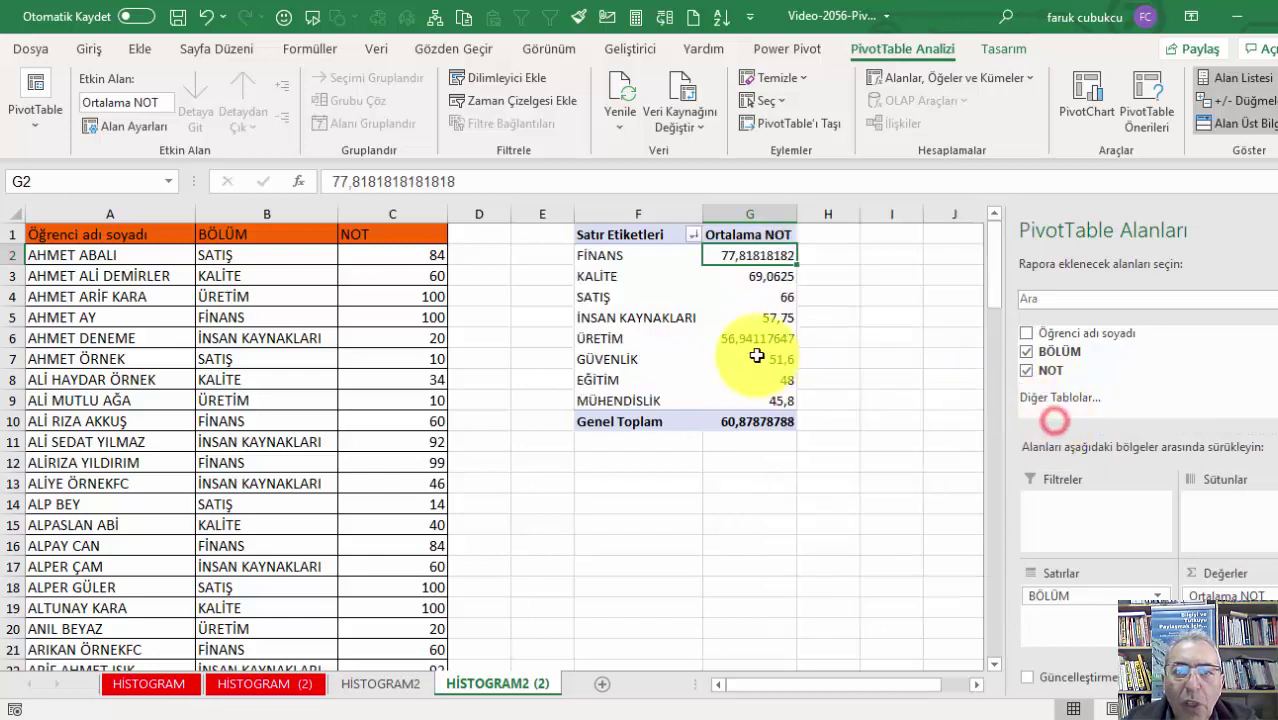
left_click(757, 356)
left_click_drag(750, 255, 755, 421)
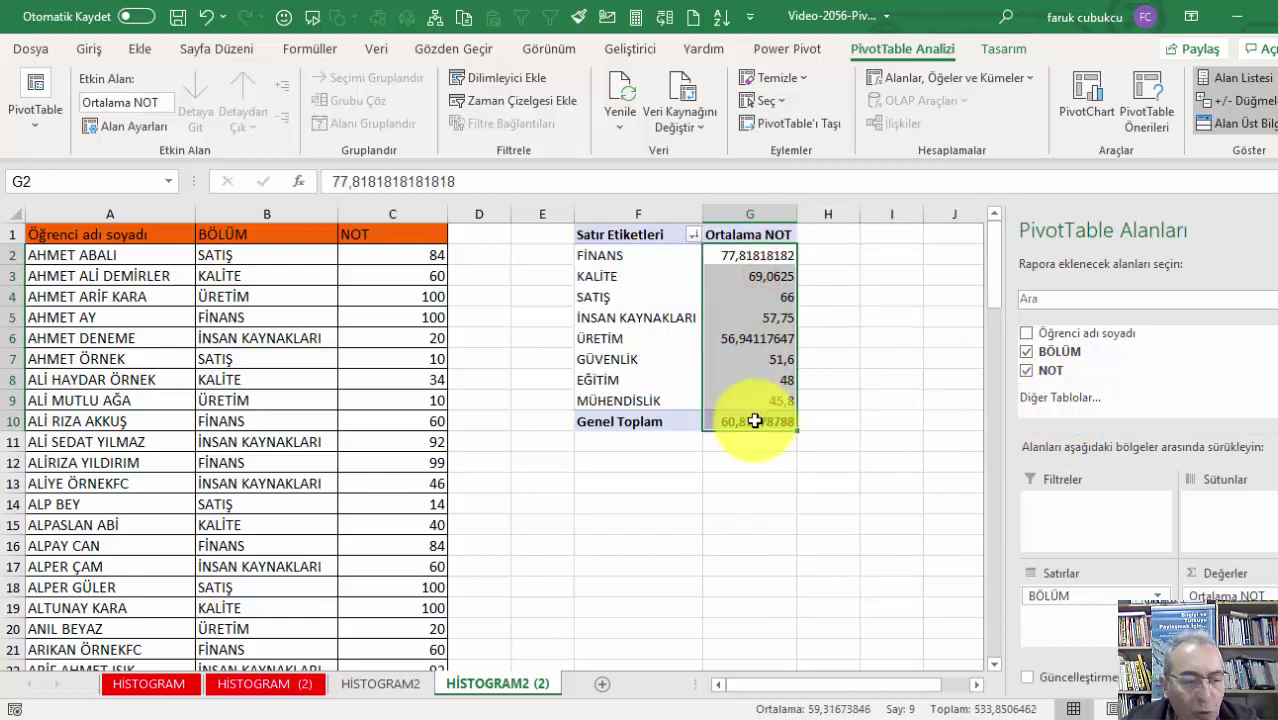
key("ctrl+shift+1")
left_click(750, 338)
left_click(748, 297)
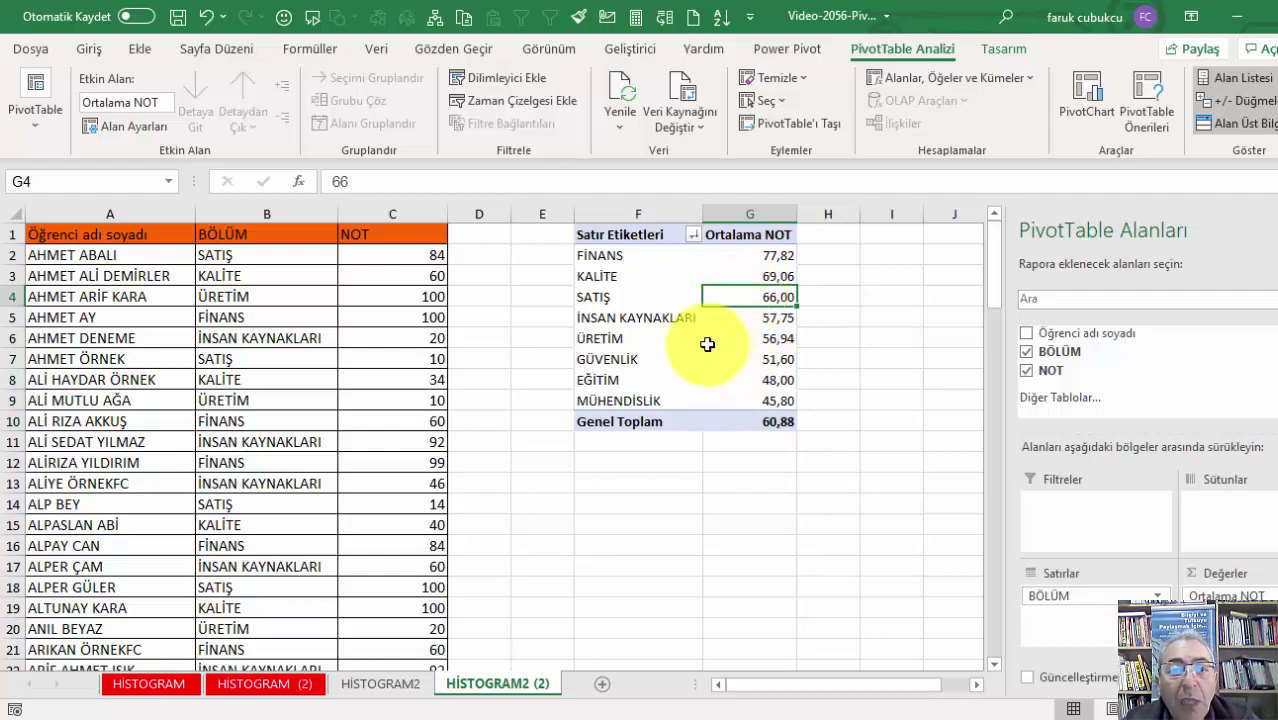
Step: Check the full unrounded average in G2
scroll(702, 337, "down", 4)
scroll(705, 377, "up", 4)
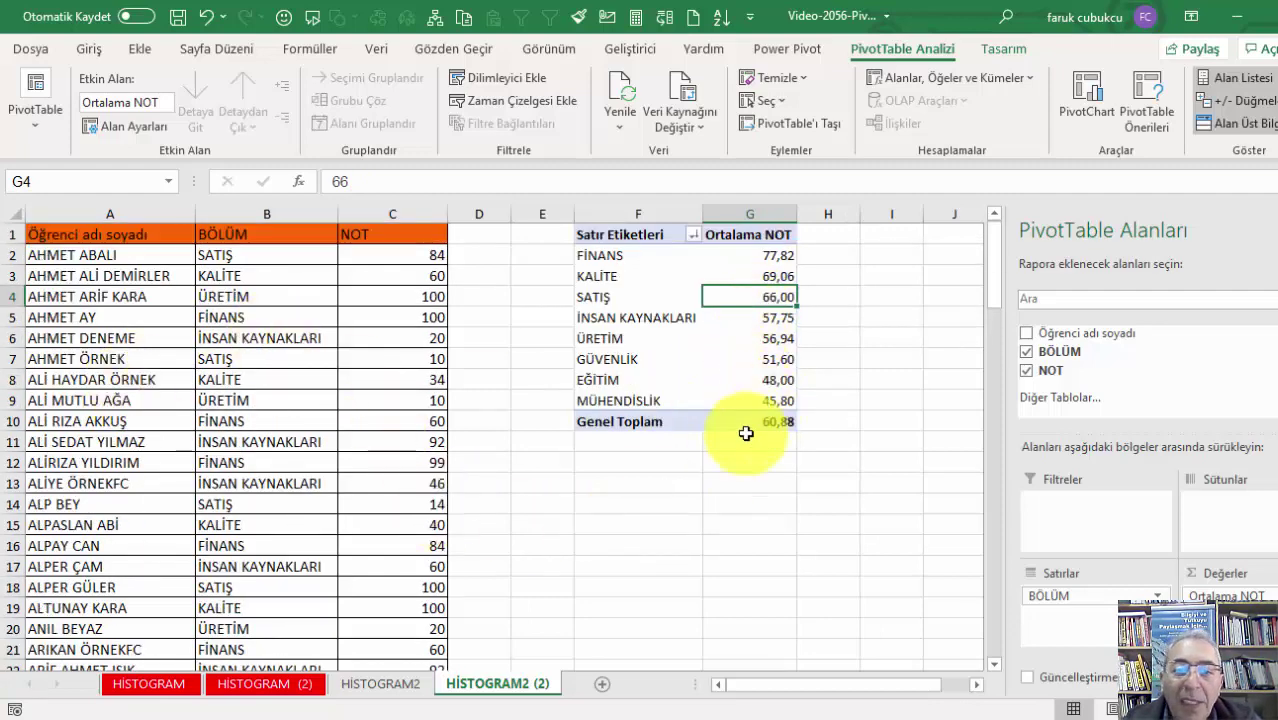
left_click(748, 256)
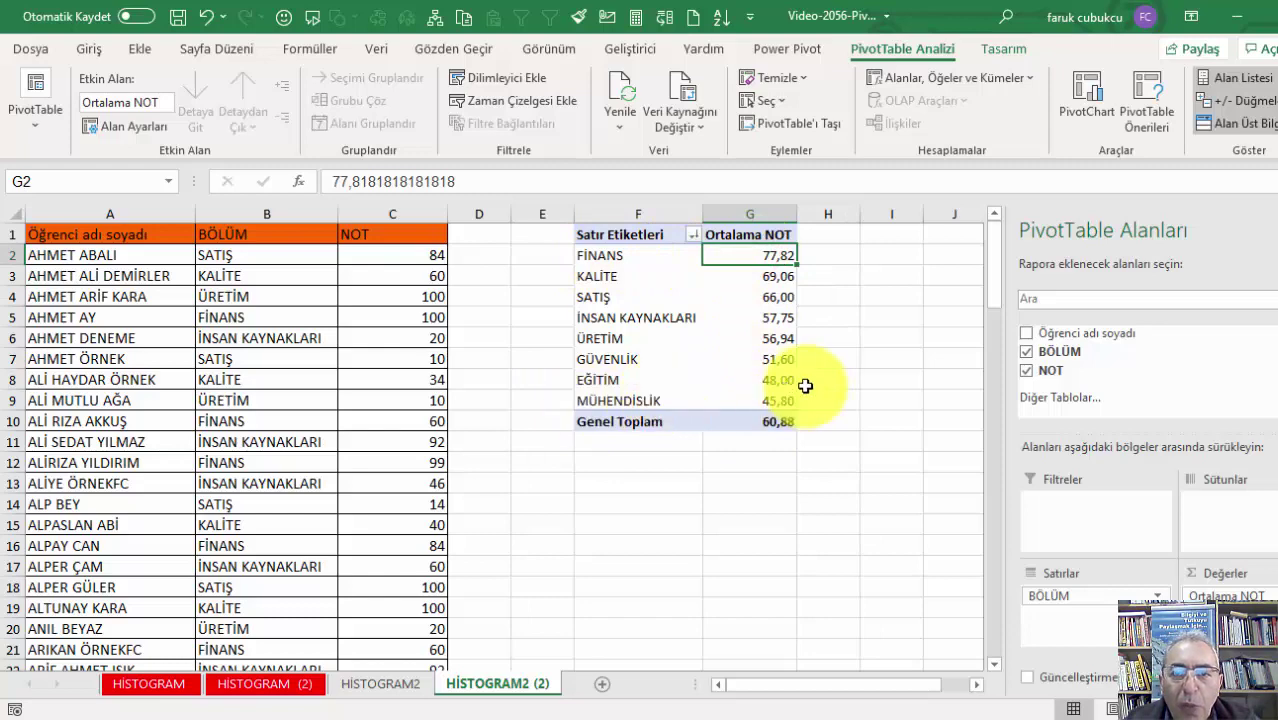
scroll(798, 381, "down", 2)
scroll(798, 381, "up", 2)
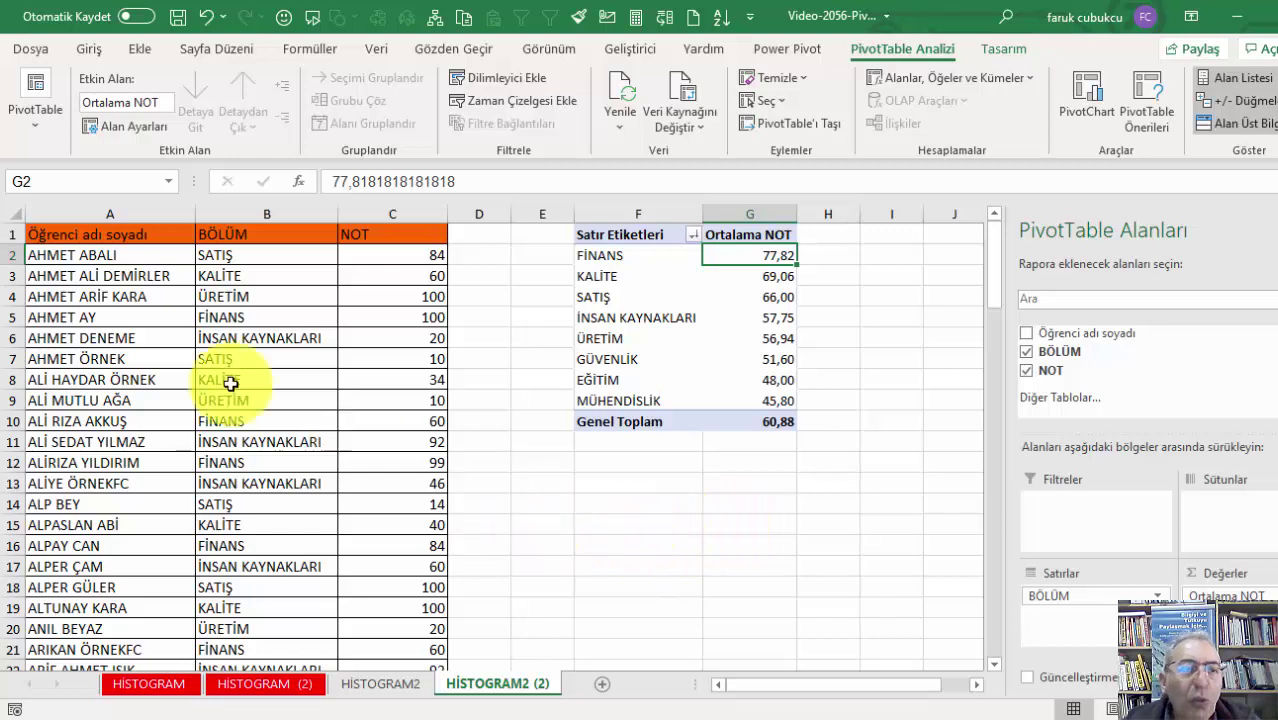
Step: Insert a new empty column A before the student names
left_click(117, 210)
left_click(205, 294)
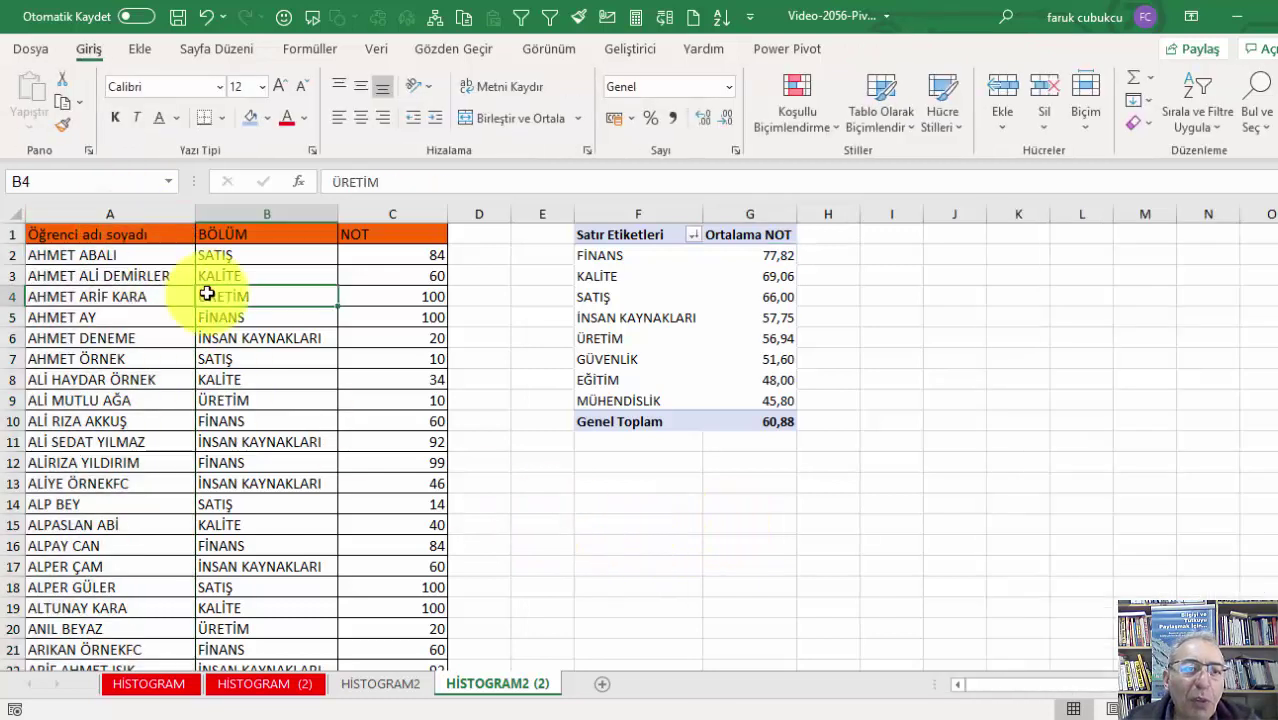
left_click(735, 320)
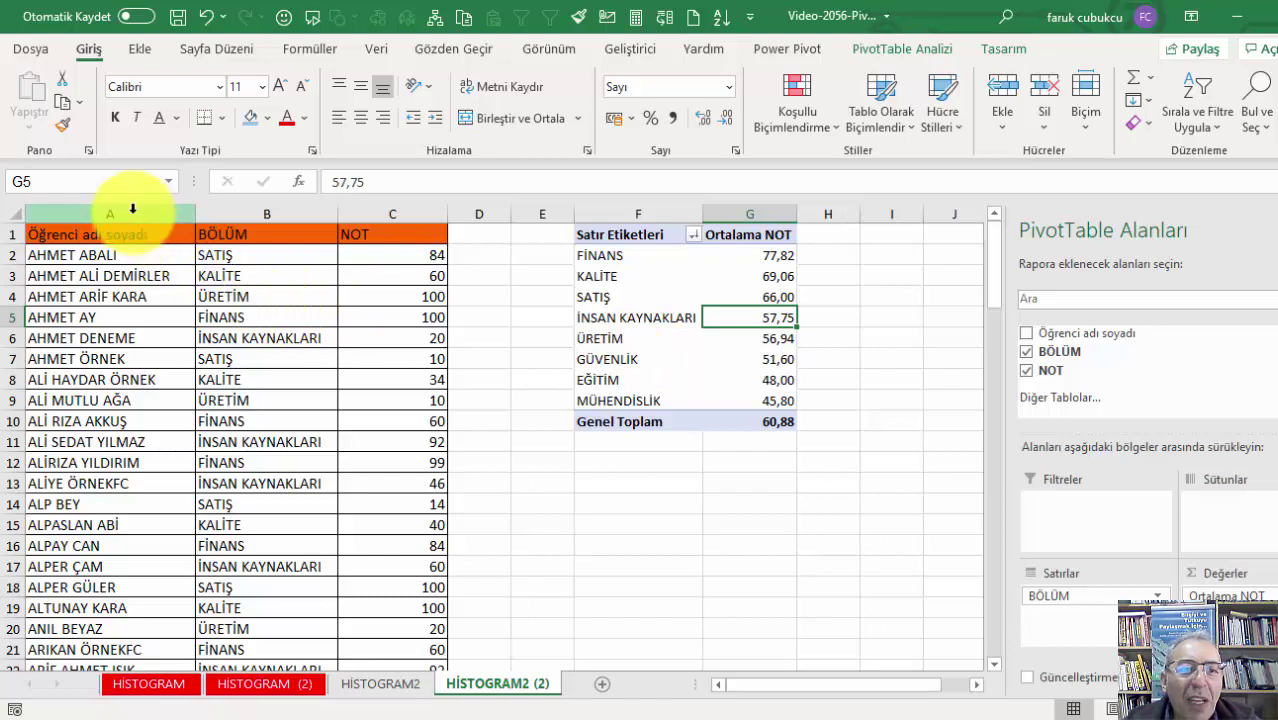
left_click(157, 312)
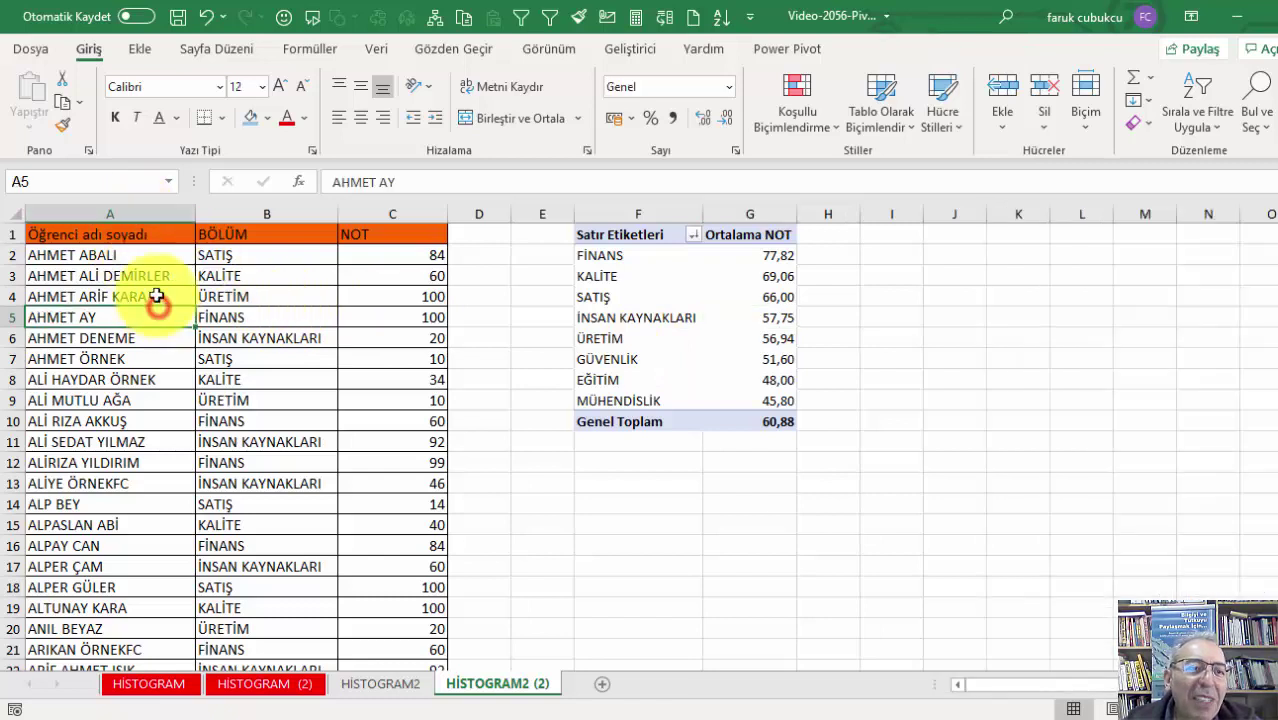
left_click(128, 215)
right_click(128, 215)
left_click(202, 372)
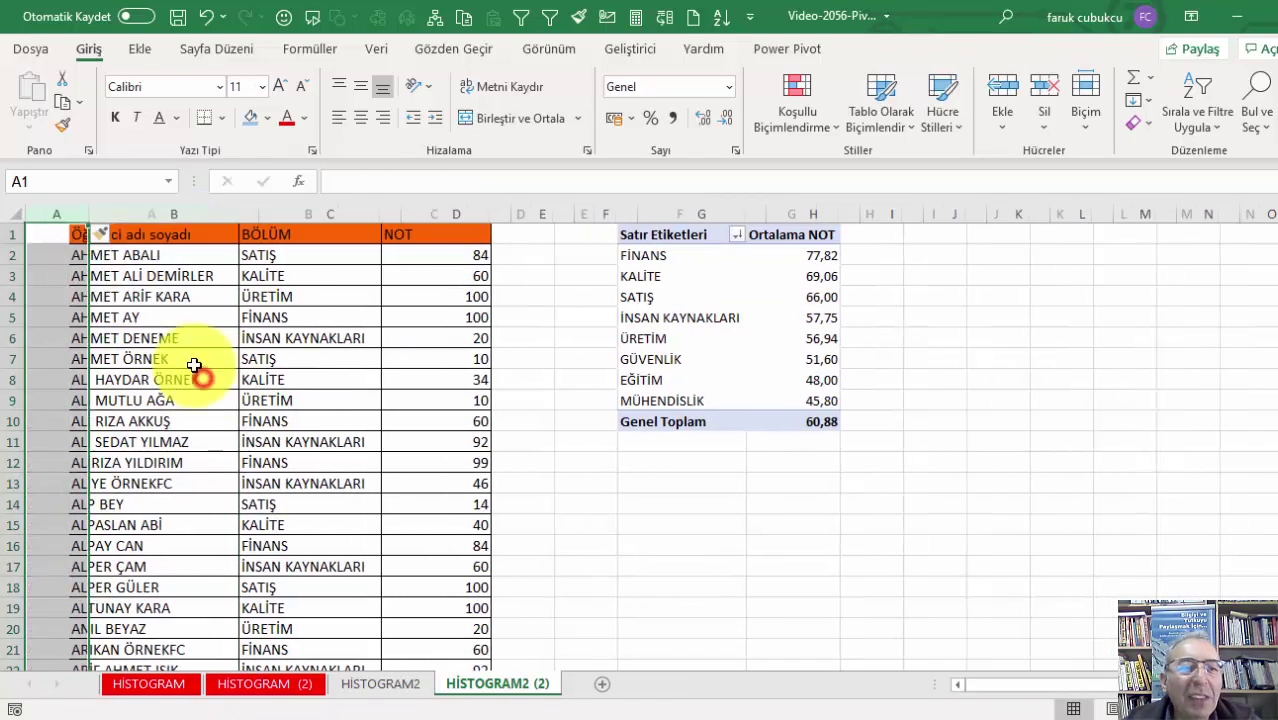
Step: Head the new column 'ek alan' and fill 1 down through all 99 data rows
left_click(71, 240)
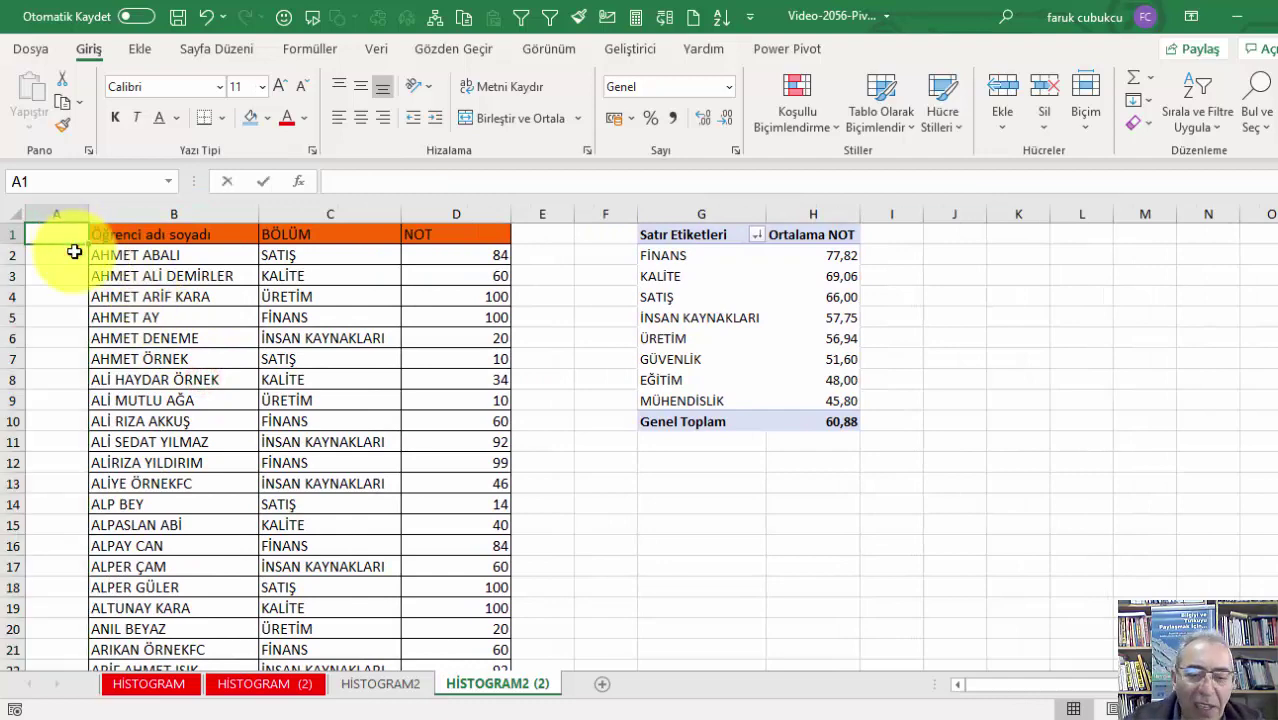
type("ek alan")
key("Return")
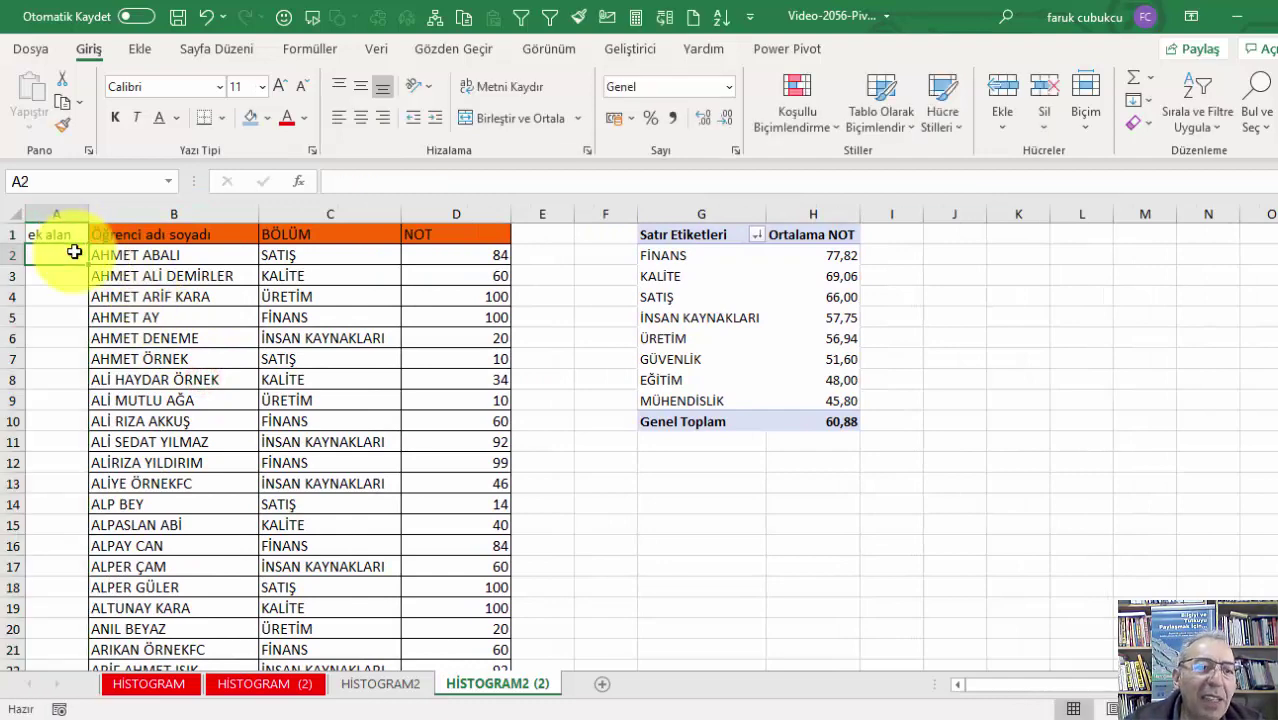
type("1")
key("Down")
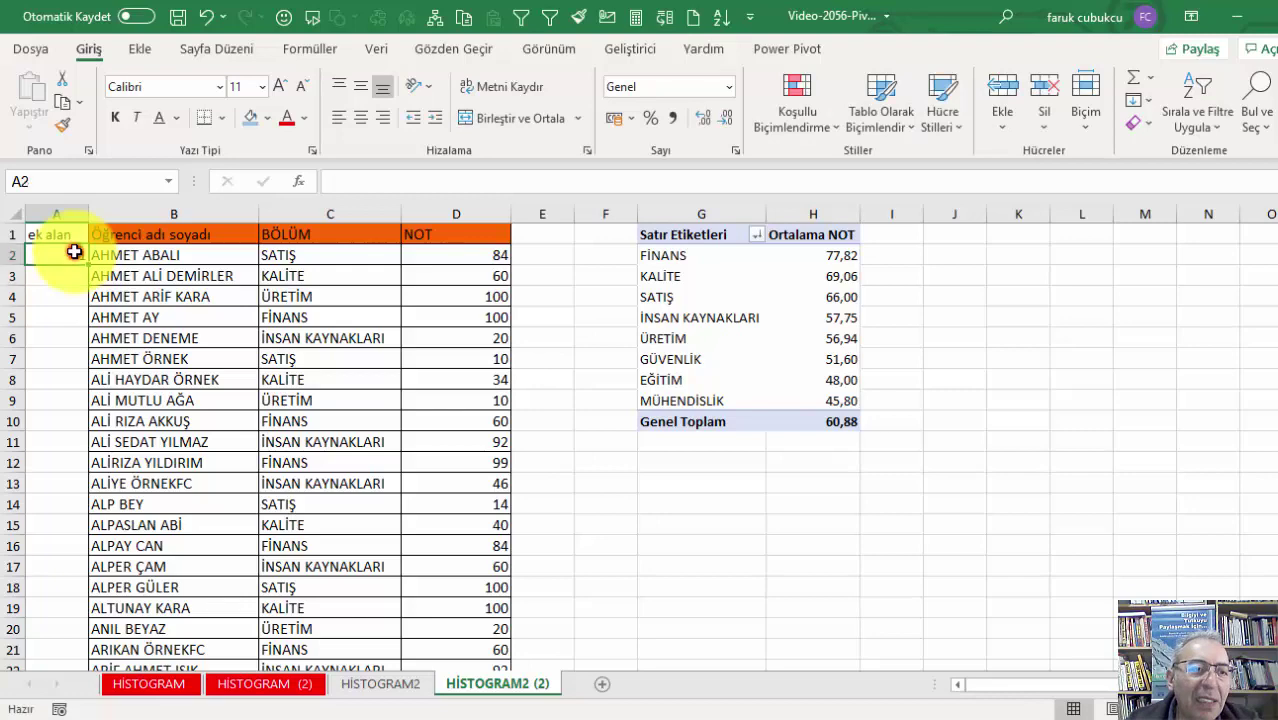
type("1")
key("ctrl+Return")
double_click(88, 264)
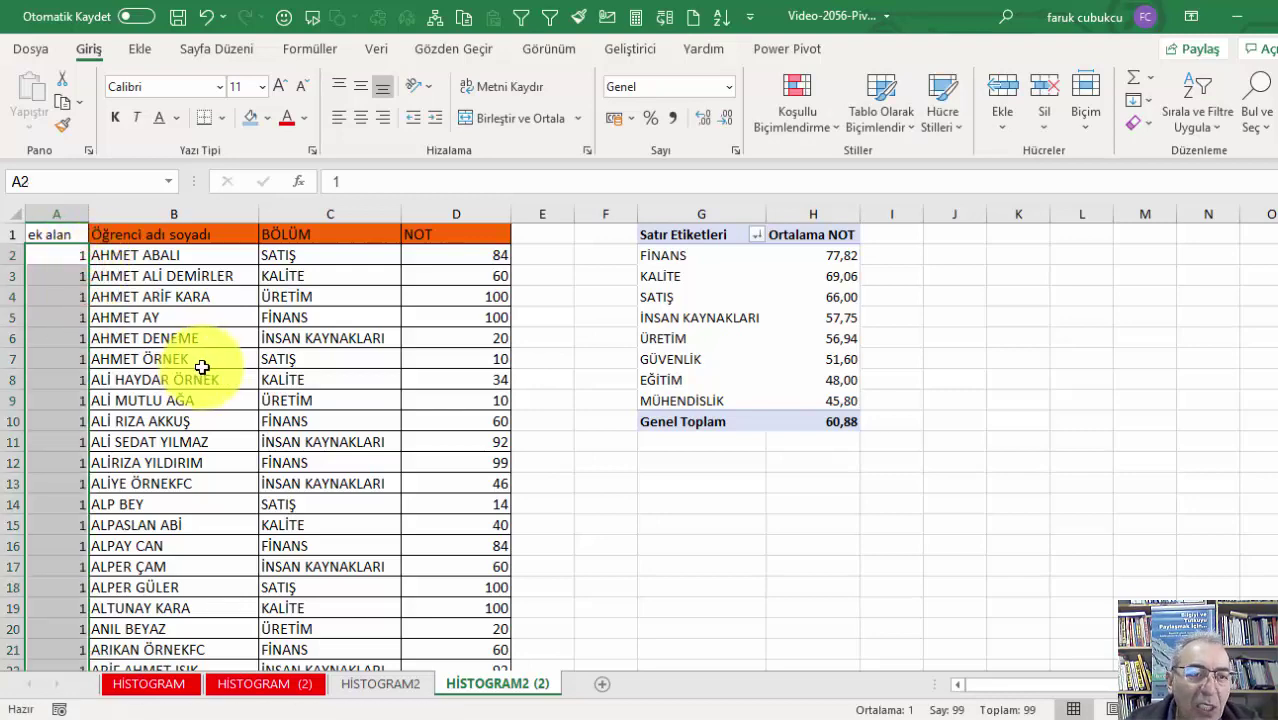
scroll(202, 367, "down", 3)
scroll(200, 385, "up", 3)
left_click(49, 234)
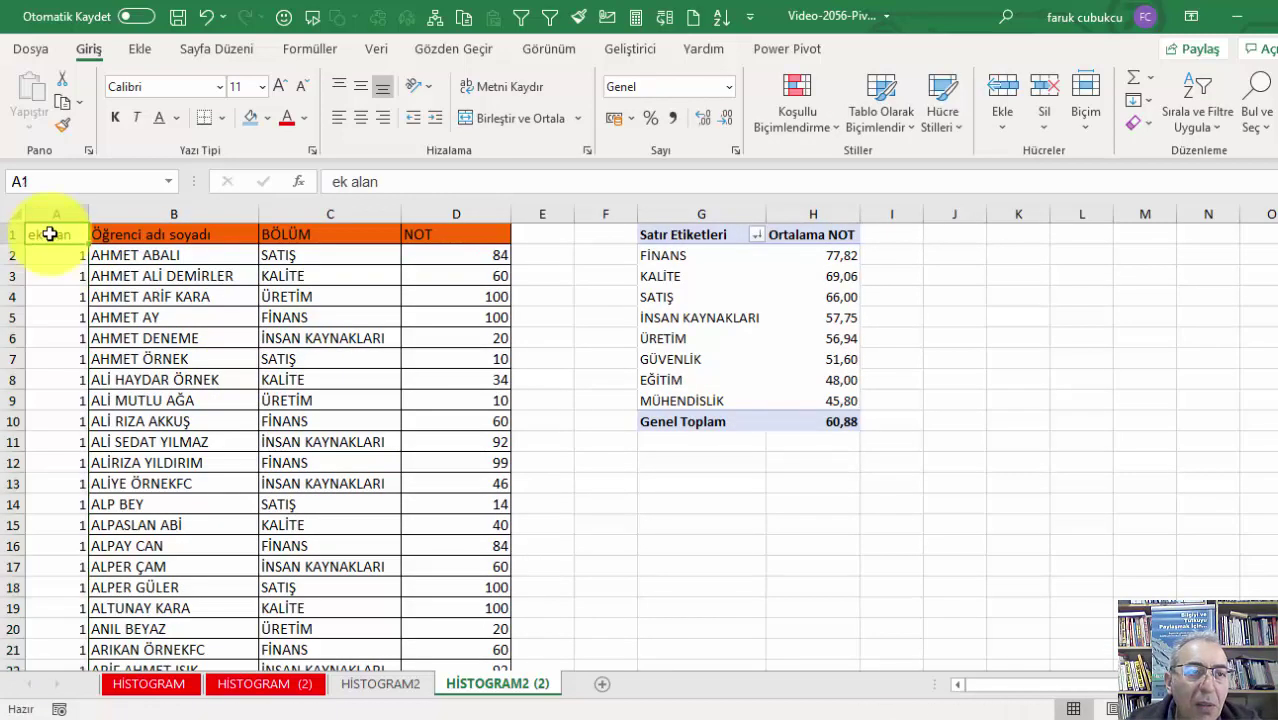
Step: Create a second pivot table on the existing sheet at cell G13
left_click(138, 46)
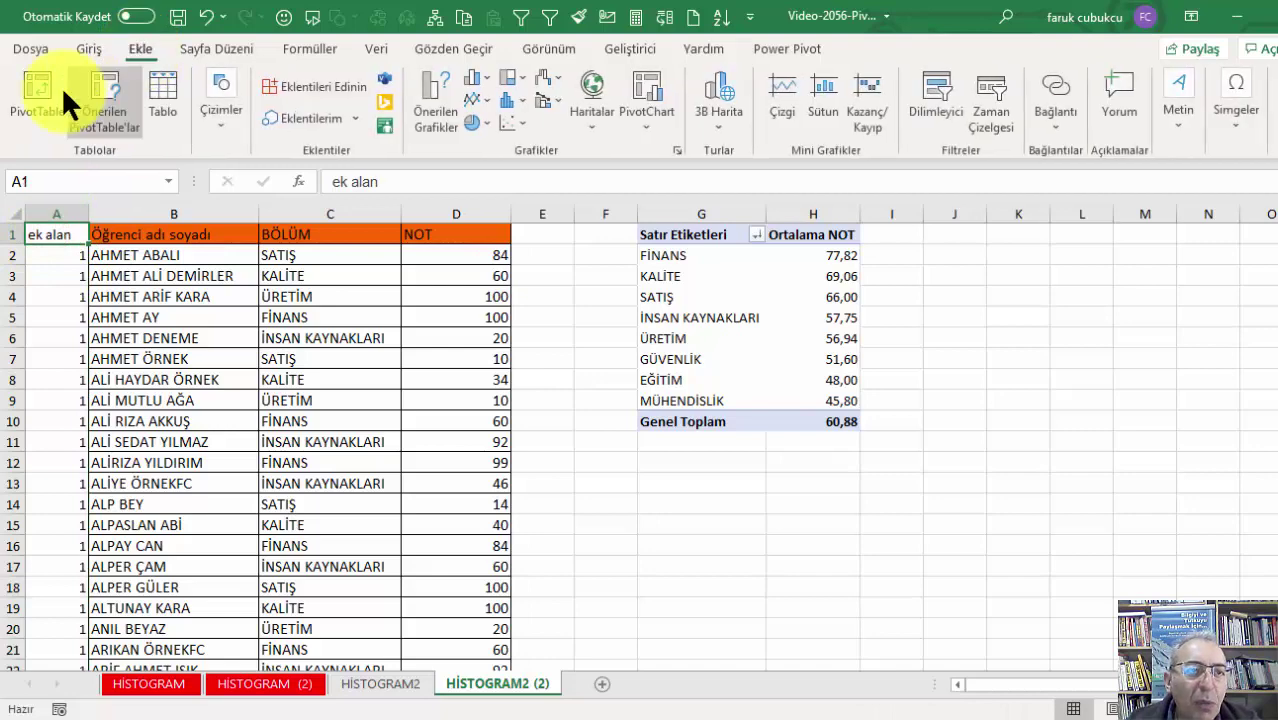
left_click(47, 85)
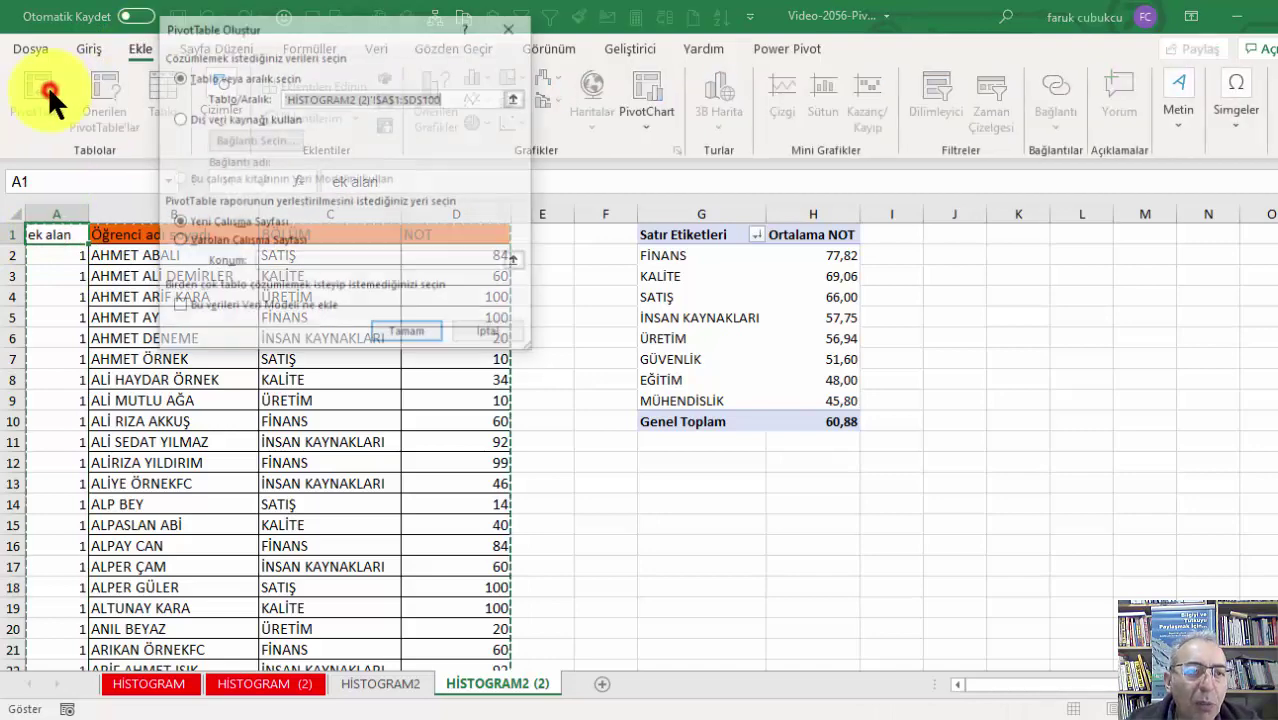
left_click(244, 242)
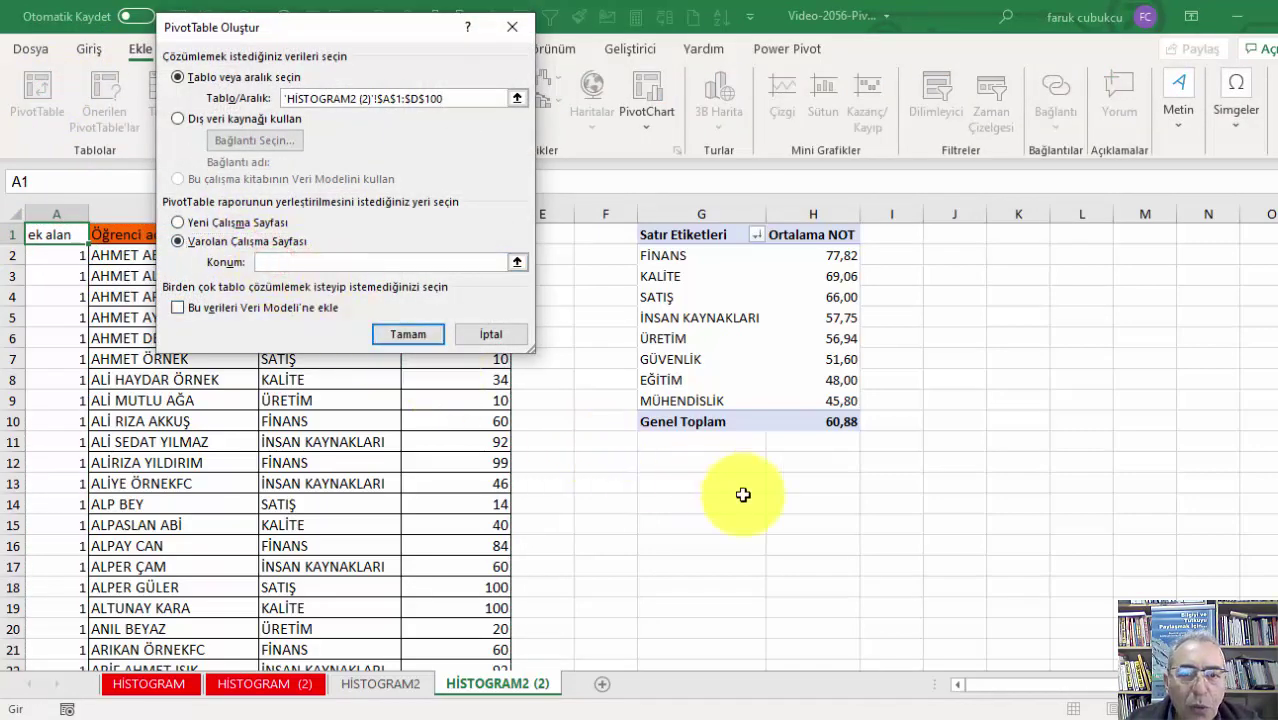
left_click(652, 489)
left_click(410, 335)
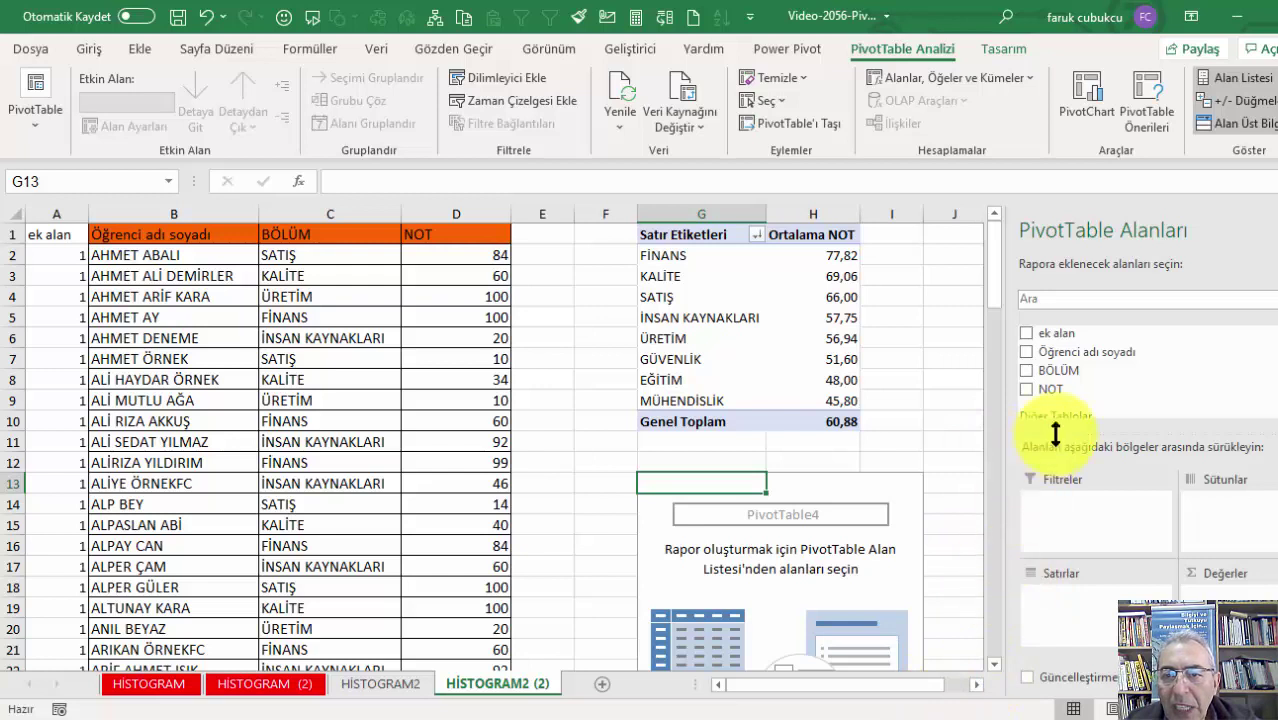
Step: Put BÖLÜM then NOT in the pivot rows and sum ek alan as values
left_click_drag(1072, 375, 1066, 603)
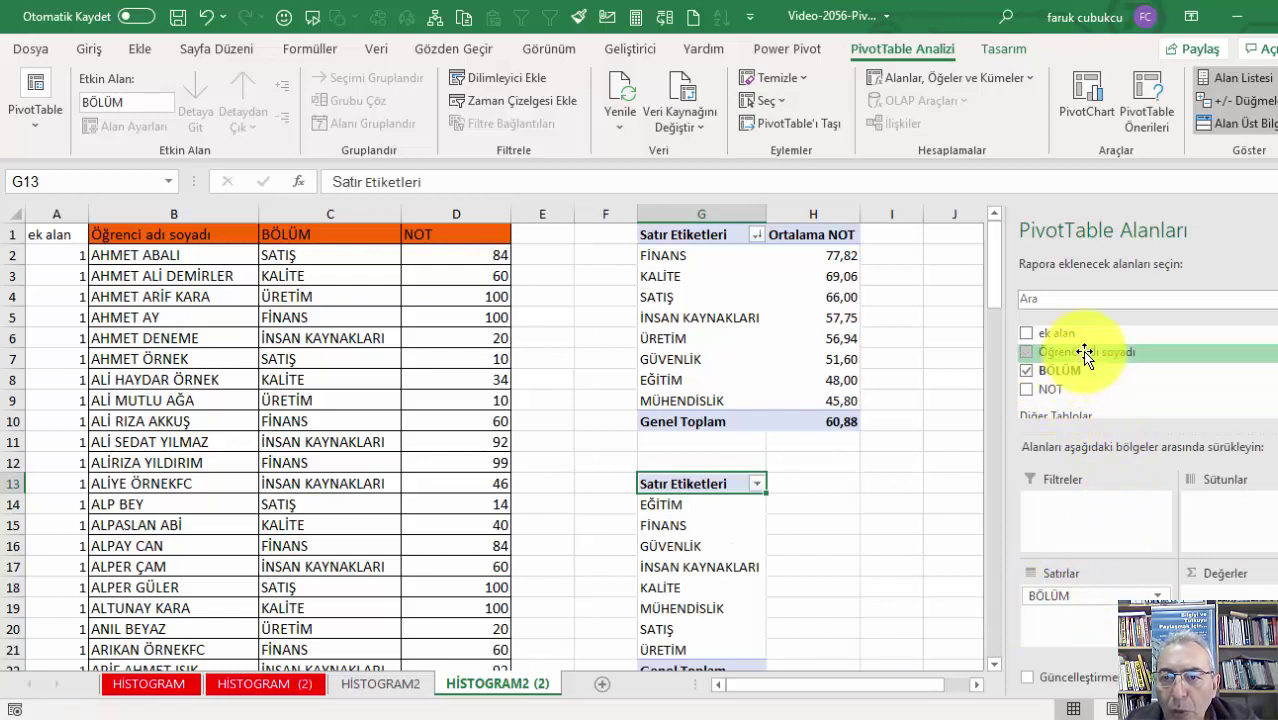
left_click_drag(1250, 578, 1250, 578)
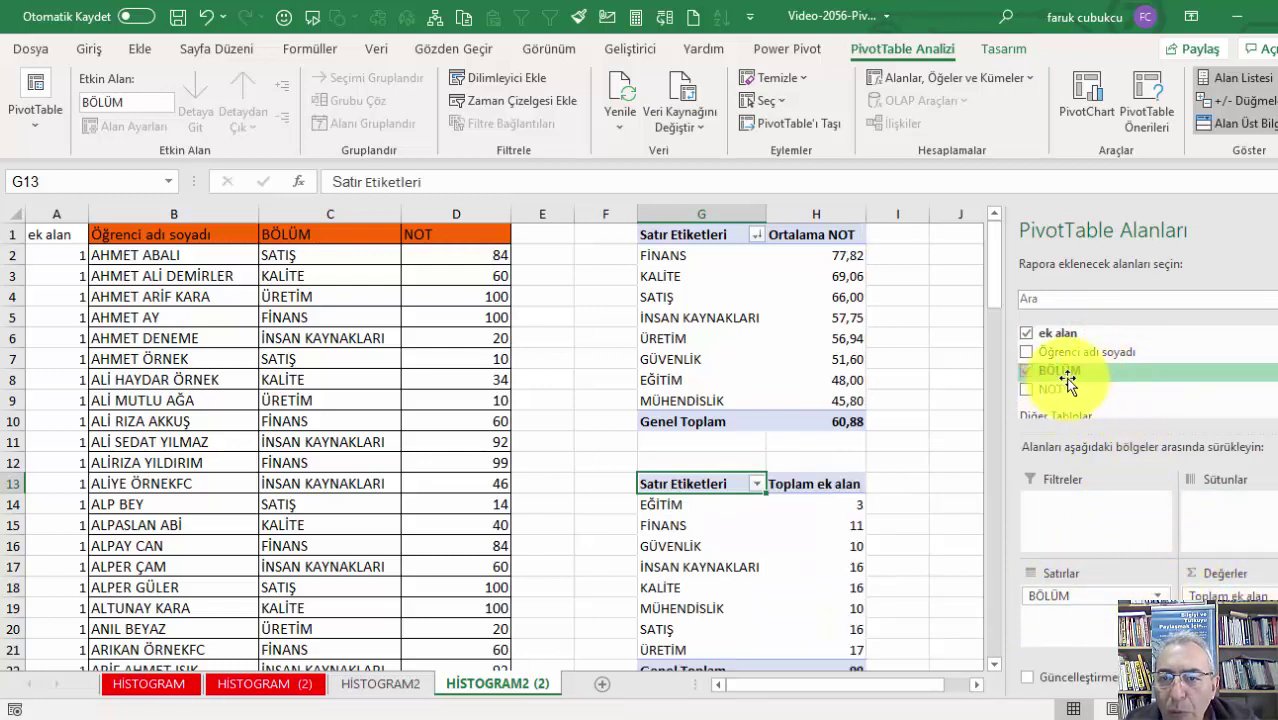
left_click_drag(1044, 390, 1078, 636)
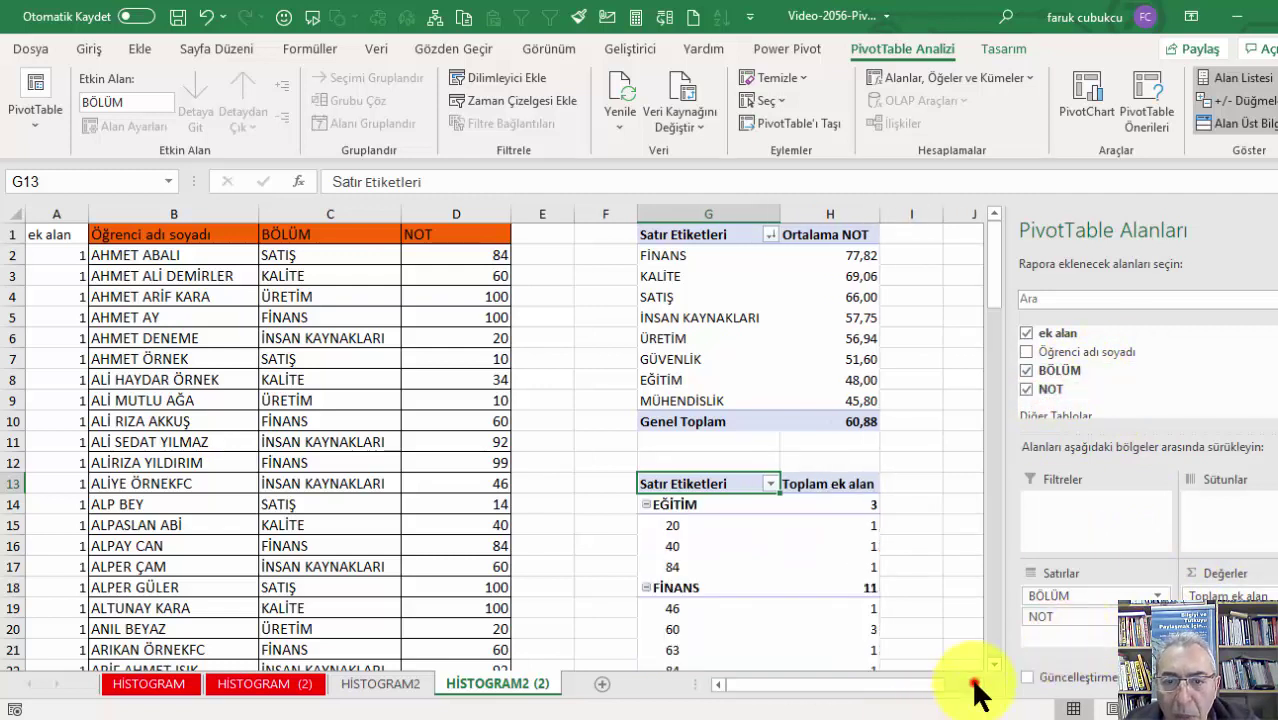
Step: Scroll through the second pivot's per-grade counts and select a NOT score
left_click(977, 684)
left_click(977, 684)
scroll(650, 638, "down", 2)
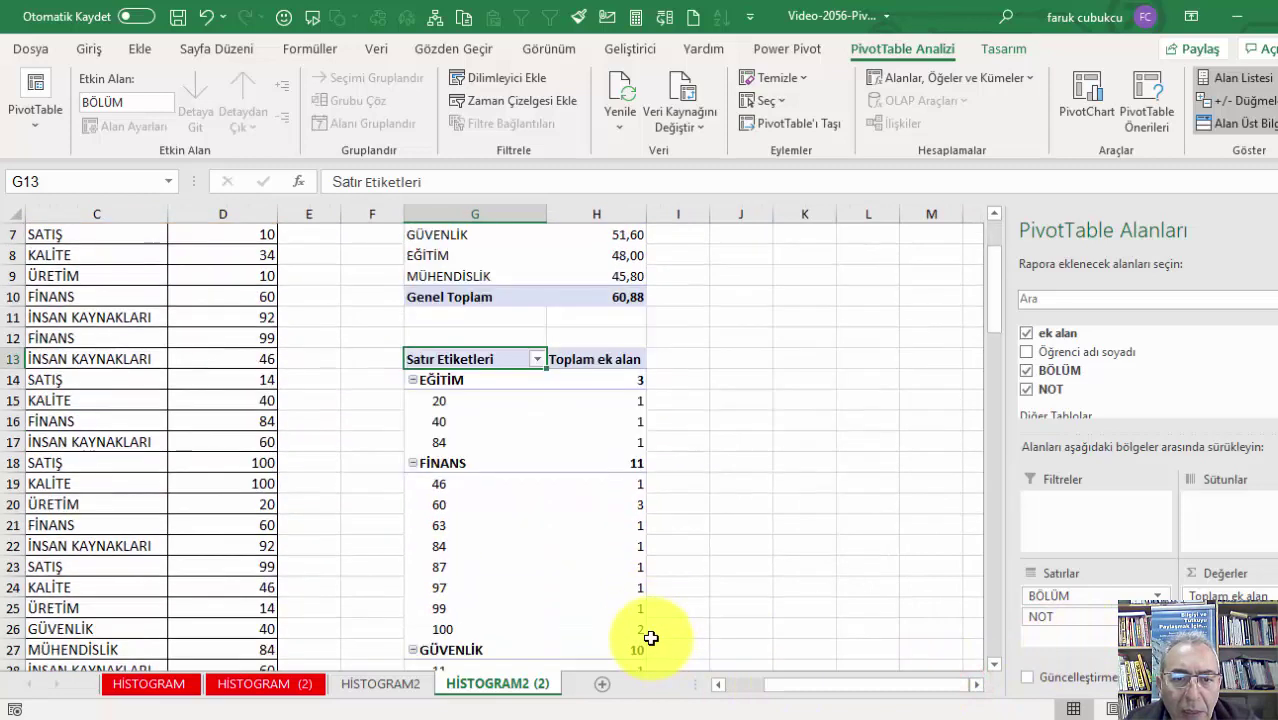
scroll(650, 638, "down", 1)
scroll(650, 636, "down", 1)
scroll(660, 626, "down", 1)
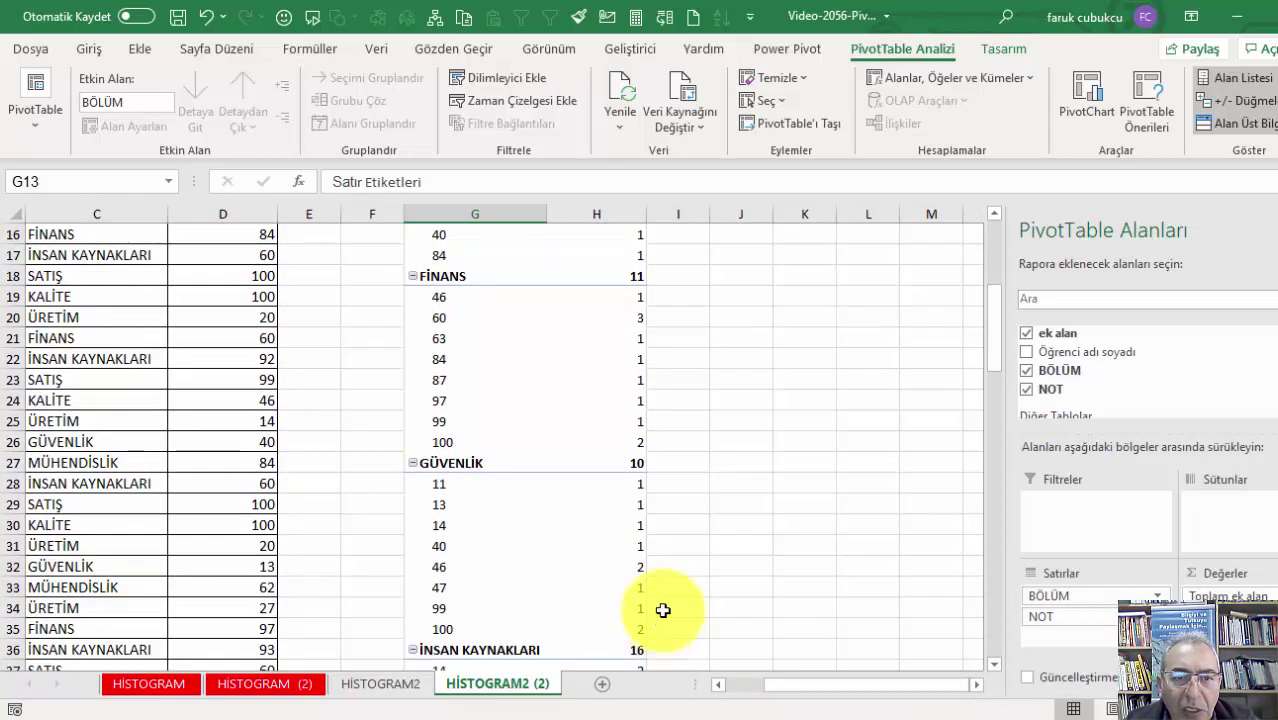
scroll(615, 460, "up", 4)
scroll(595, 505, "up", 1)
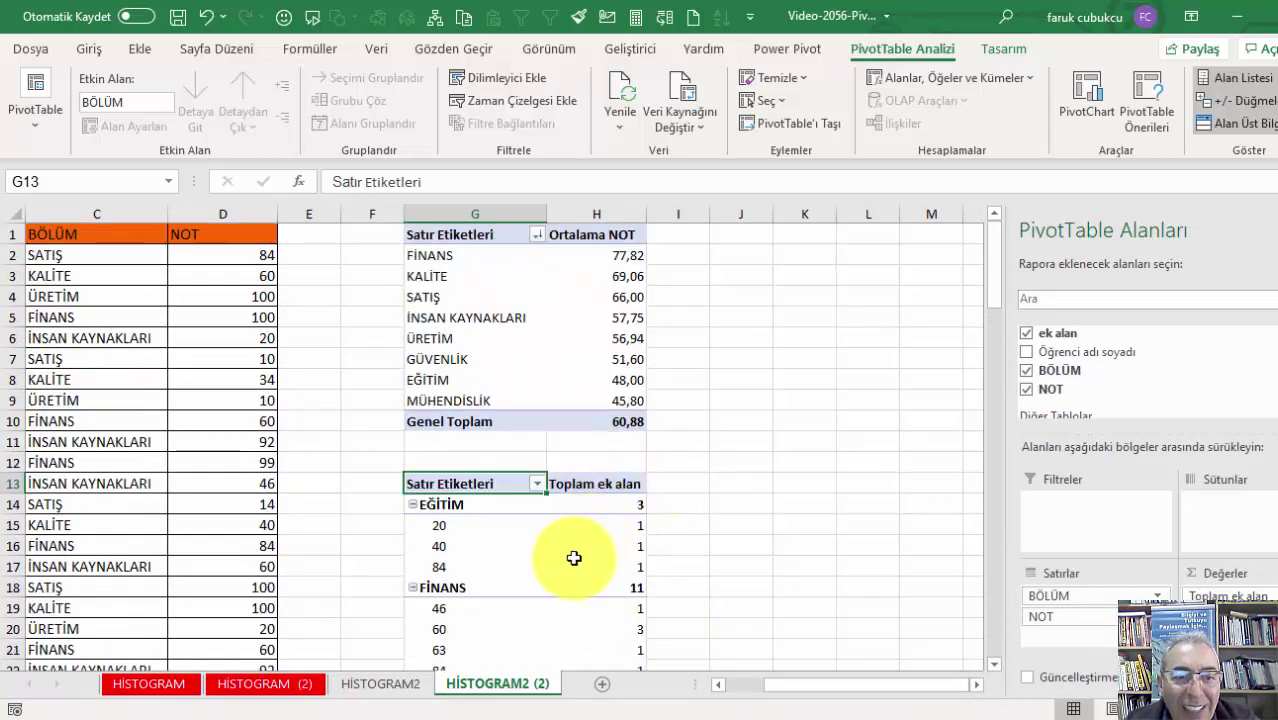
scroll(574, 558, "down", 1)
scroll(572, 557, "down", 1)
scroll(566, 556, "down", 2)
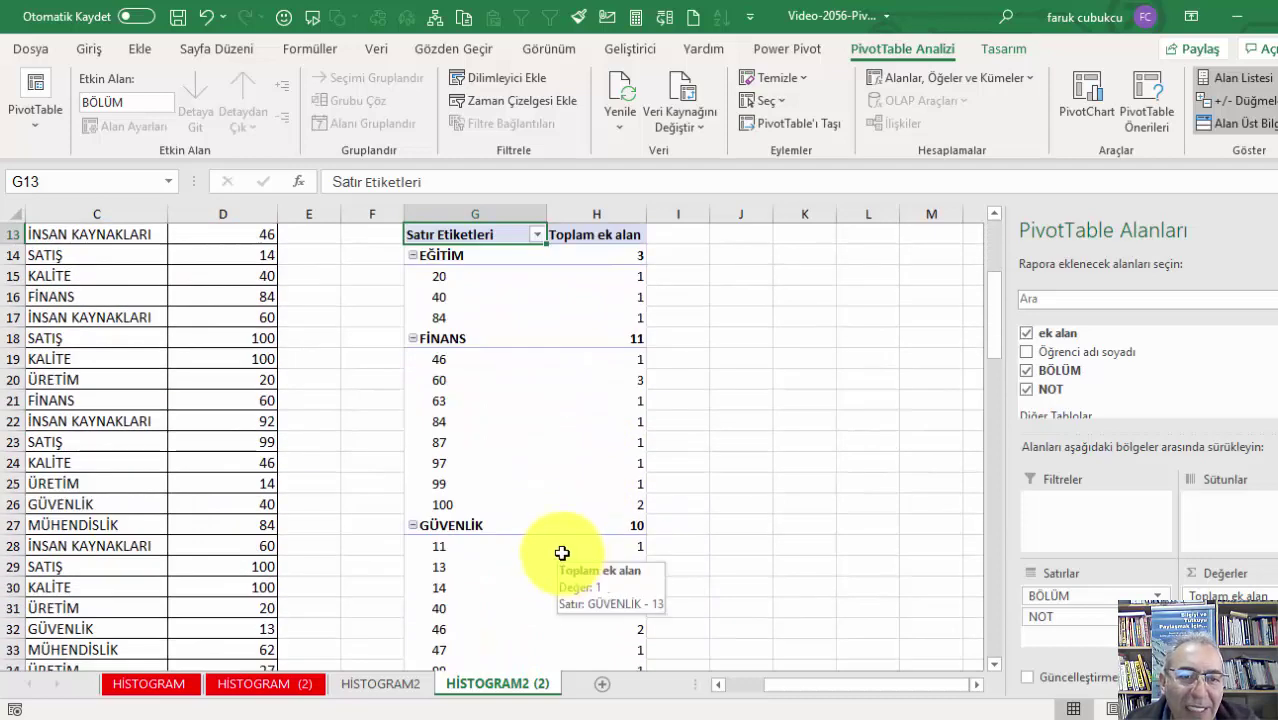
scroll(470, 480, "up", 4)
scroll(460, 565, "down", 2)
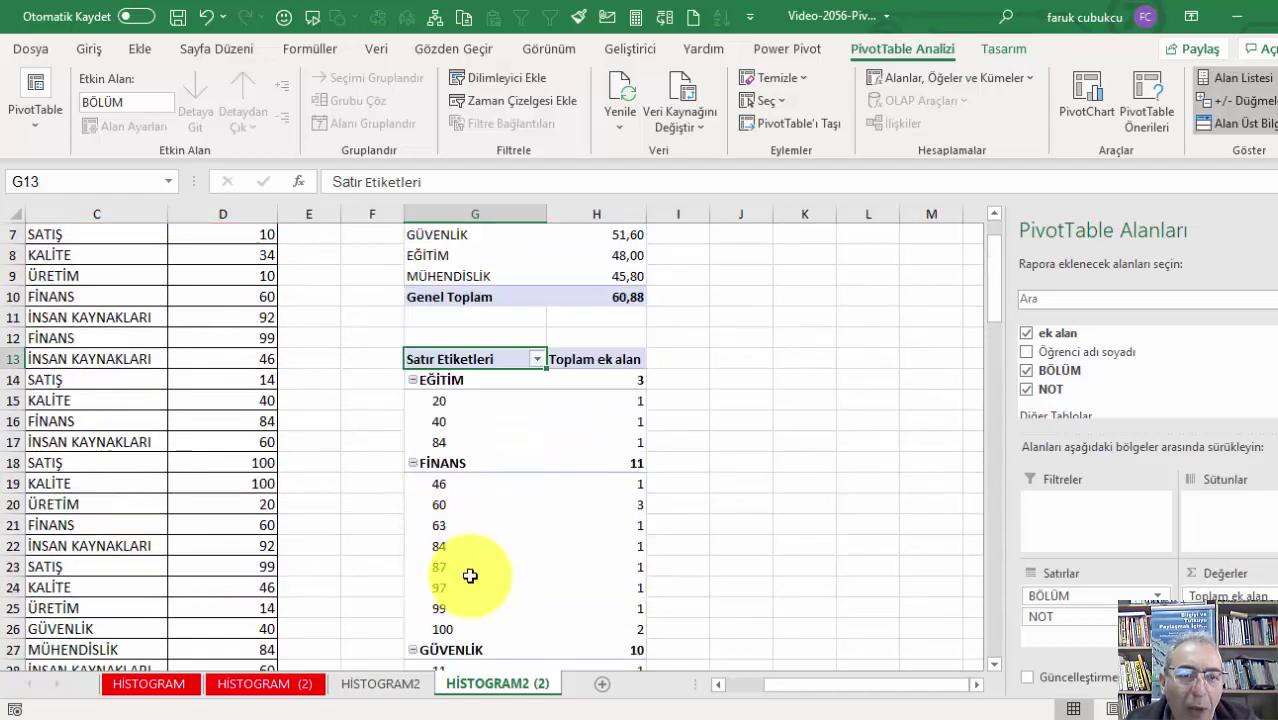
left_click(457, 404)
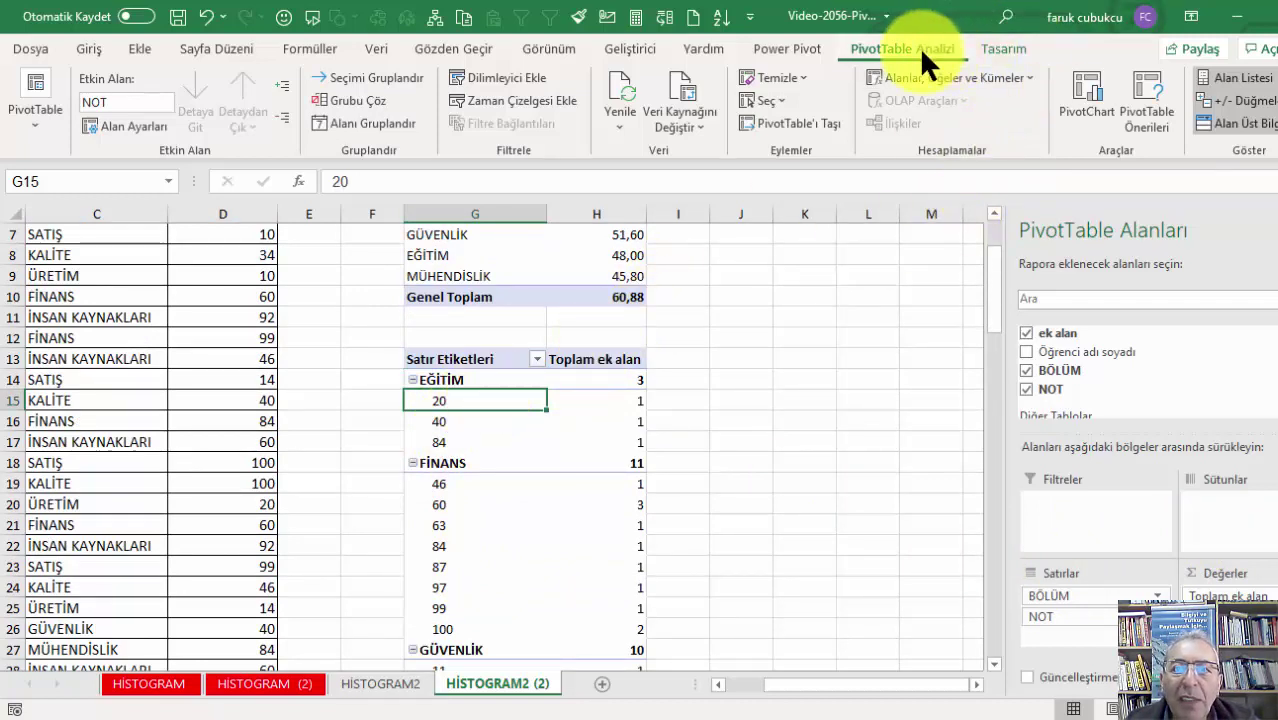
left_click(1005, 47)
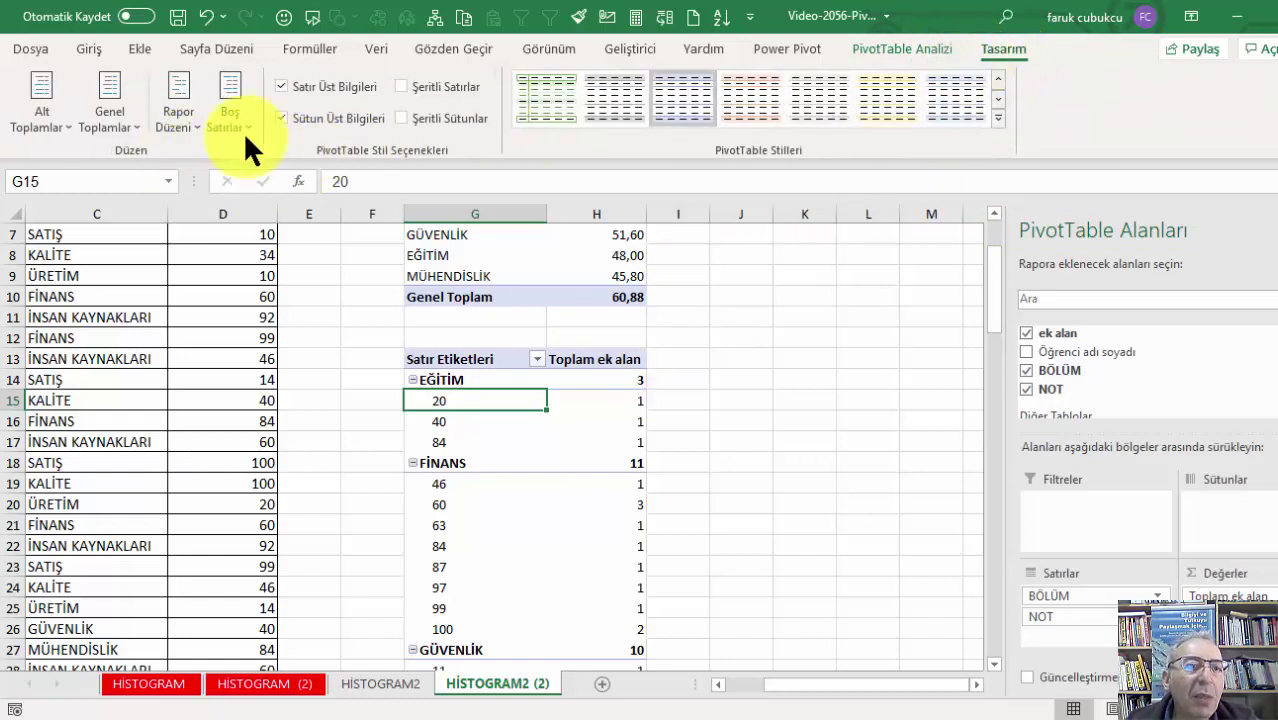
left_click(175, 124)
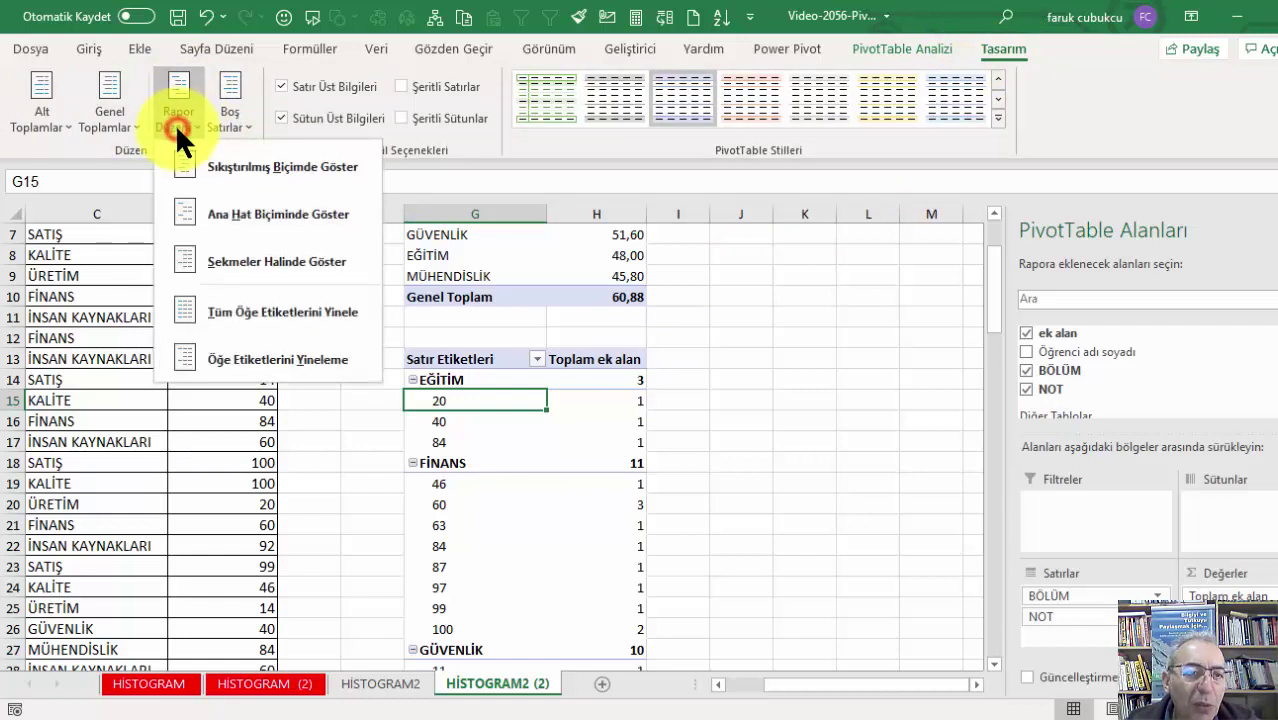
left_click(263, 260)
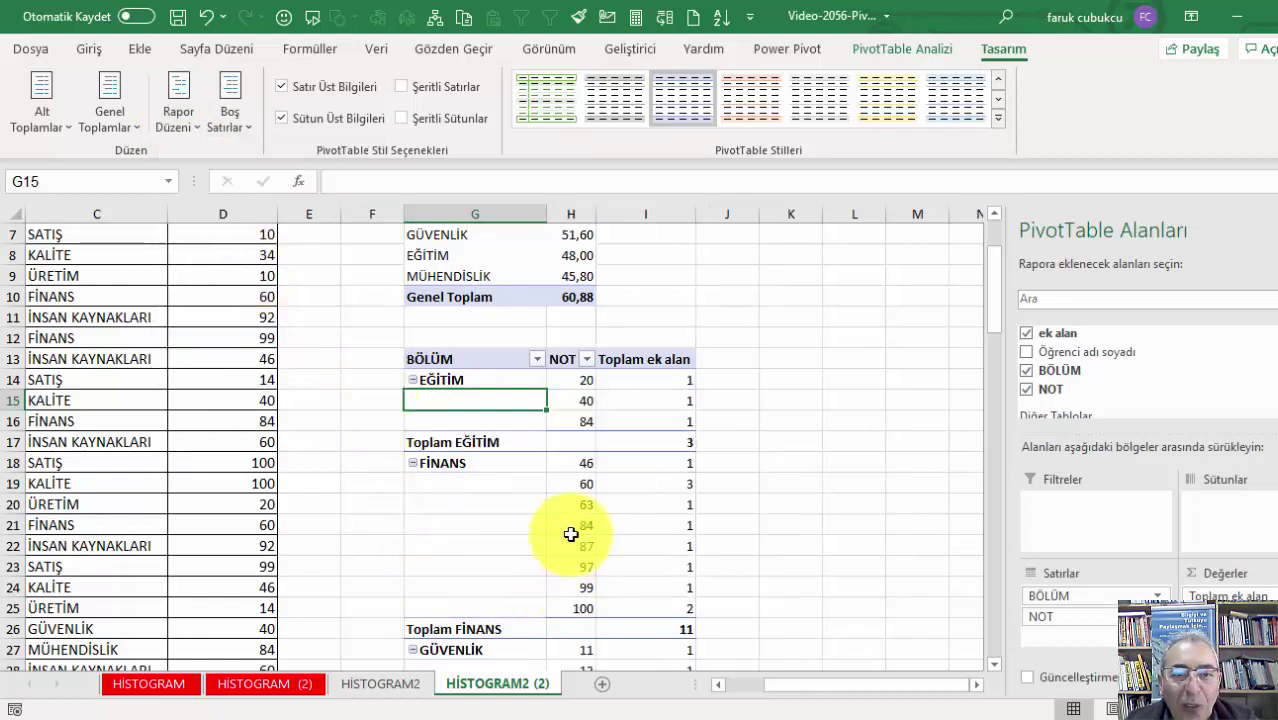
scroll(570, 535, "down", 1)
scroll(600, 473, "down", 1)
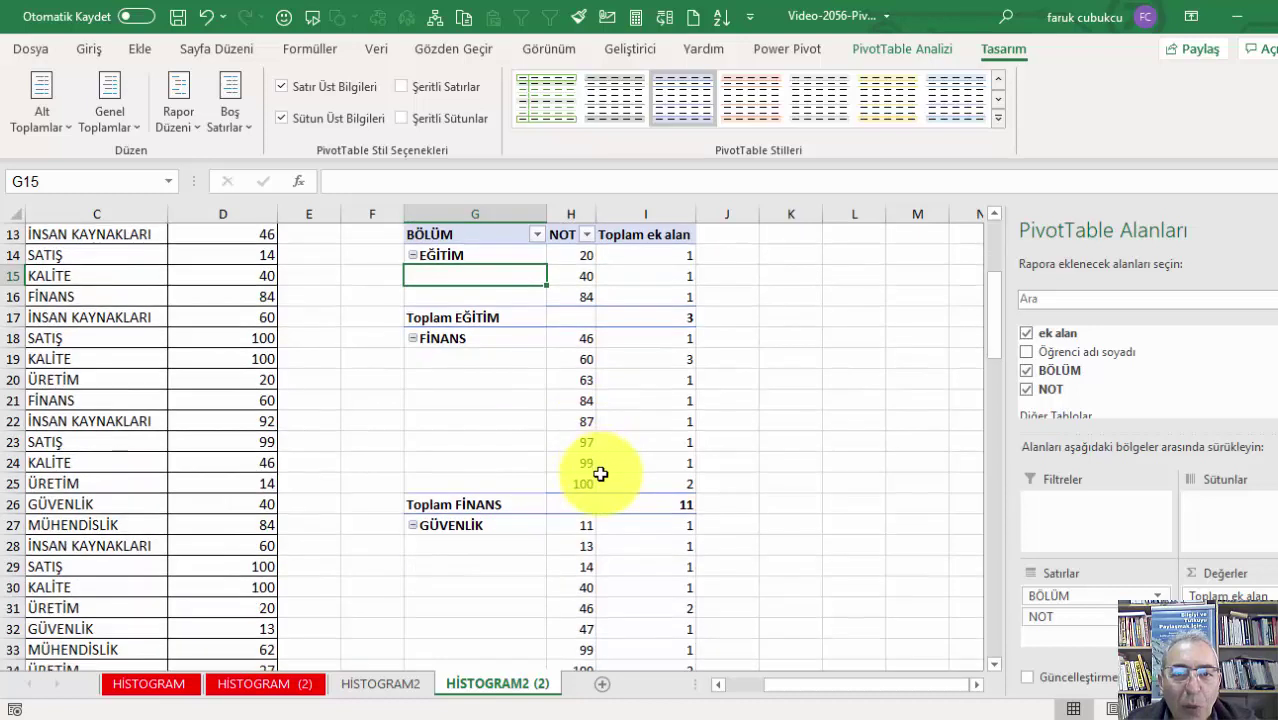
scroll(599, 471, "up", 2)
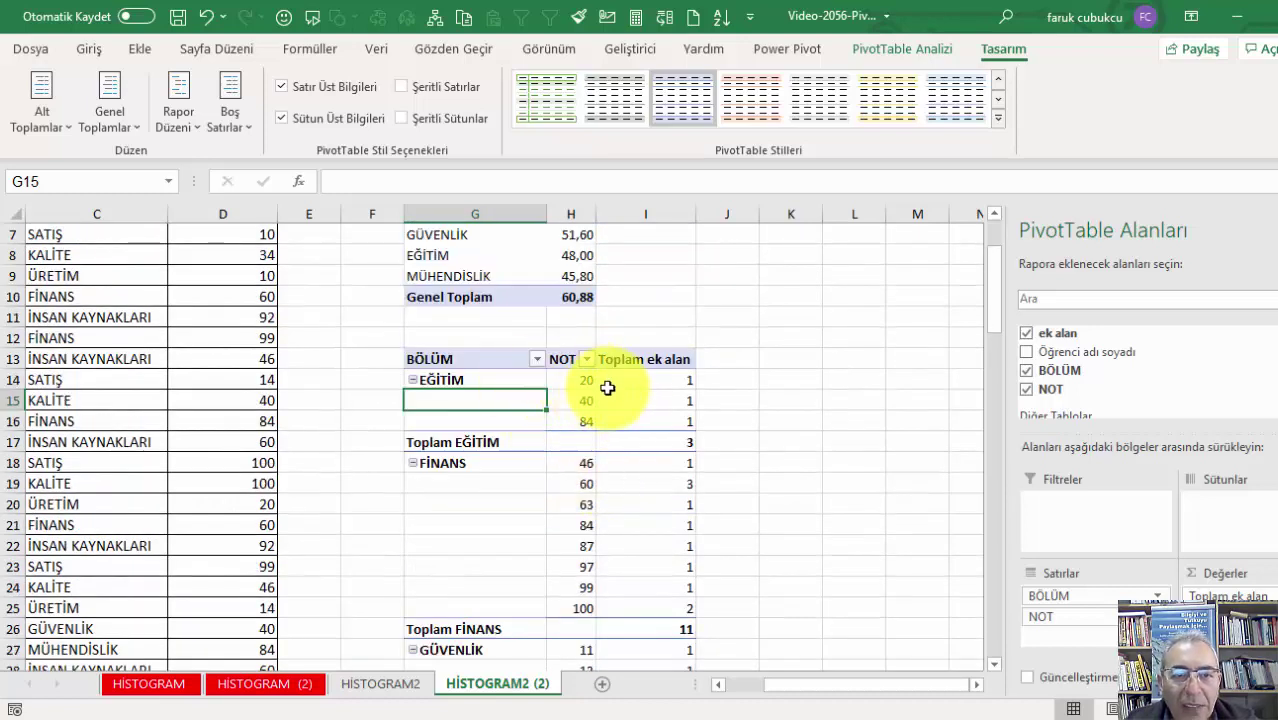
scroll(607, 389, "down", 1)
left_click(585, 421)
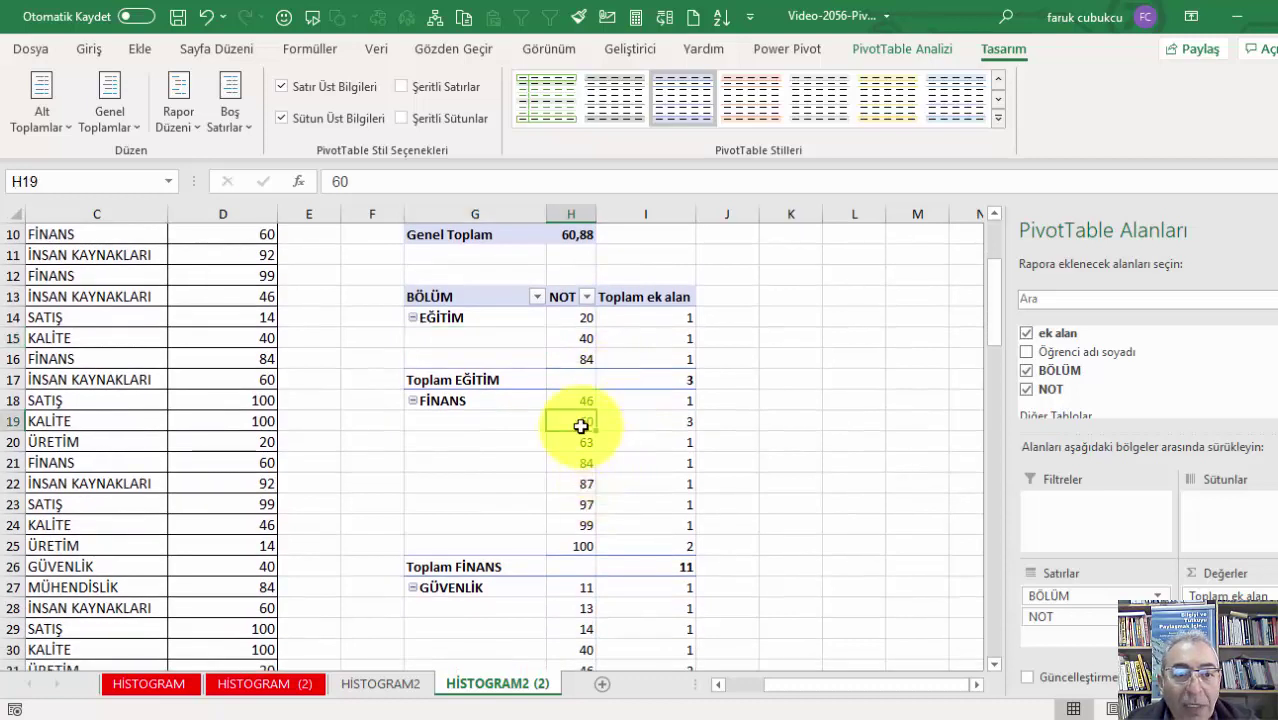
left_click(648, 417)
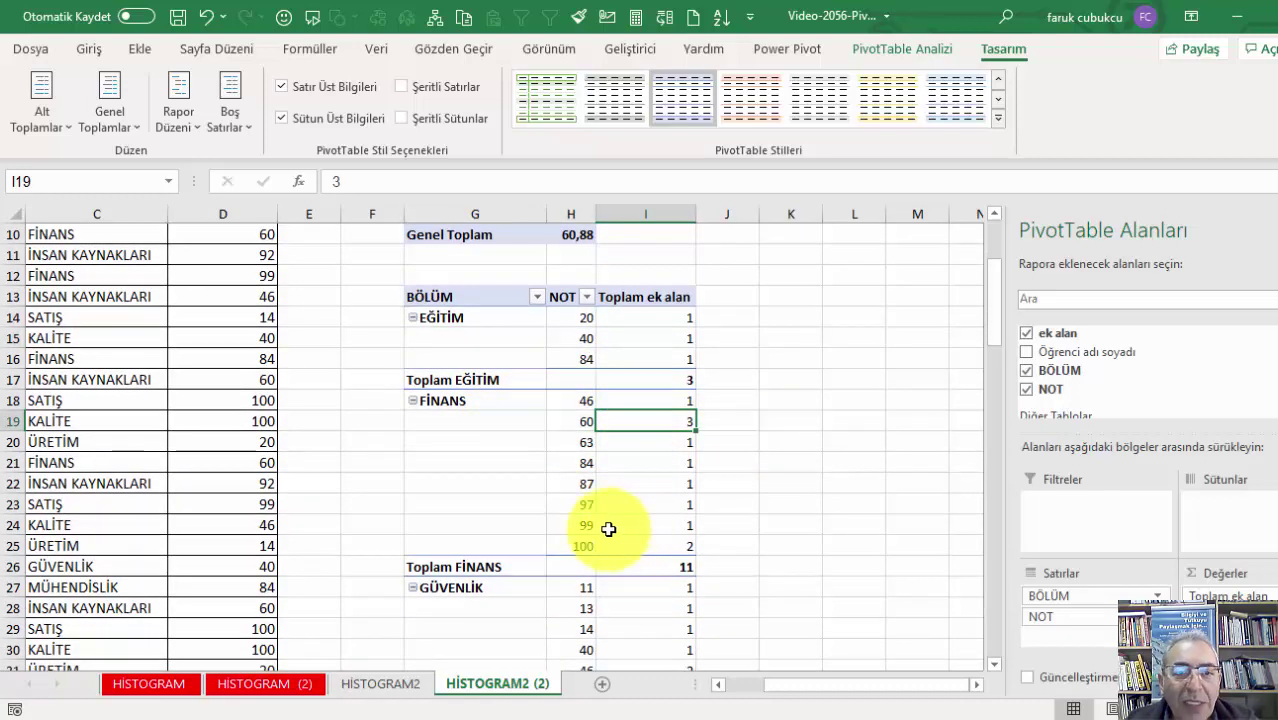
scroll(604, 550, "up", 3)
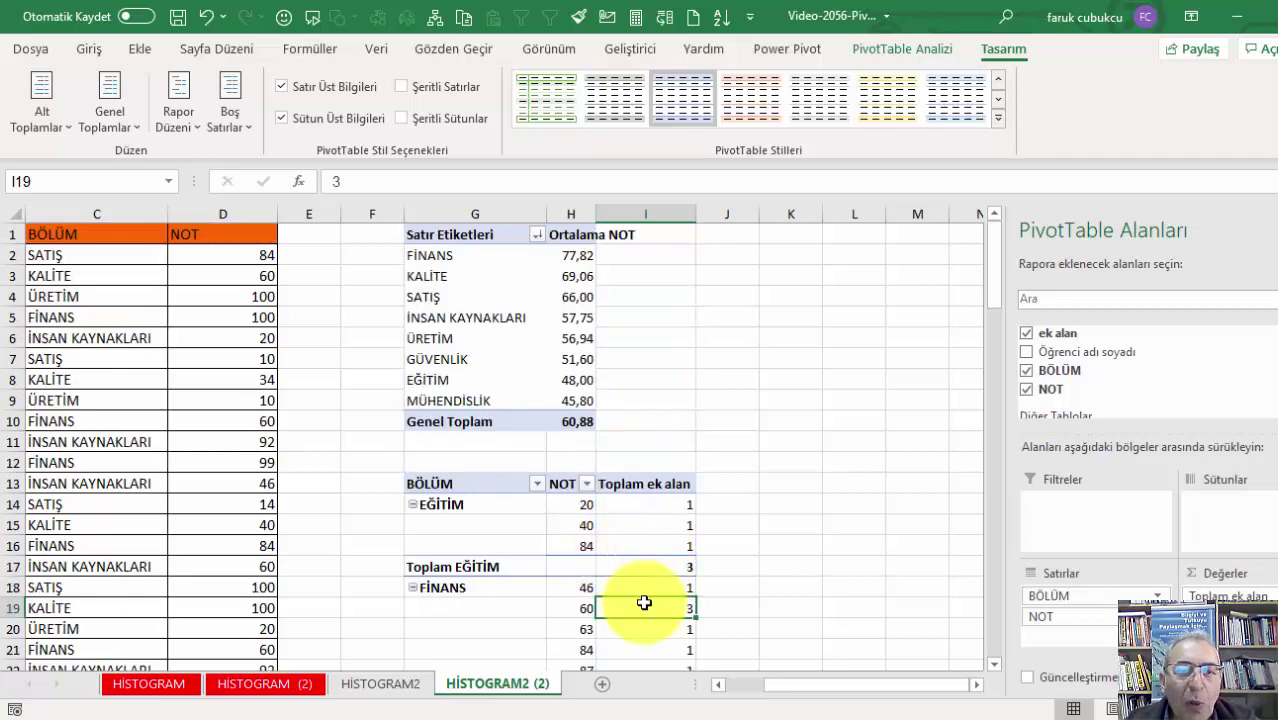
scroll(650, 612, "down", 2)
scroll(652, 619, "up", 2)
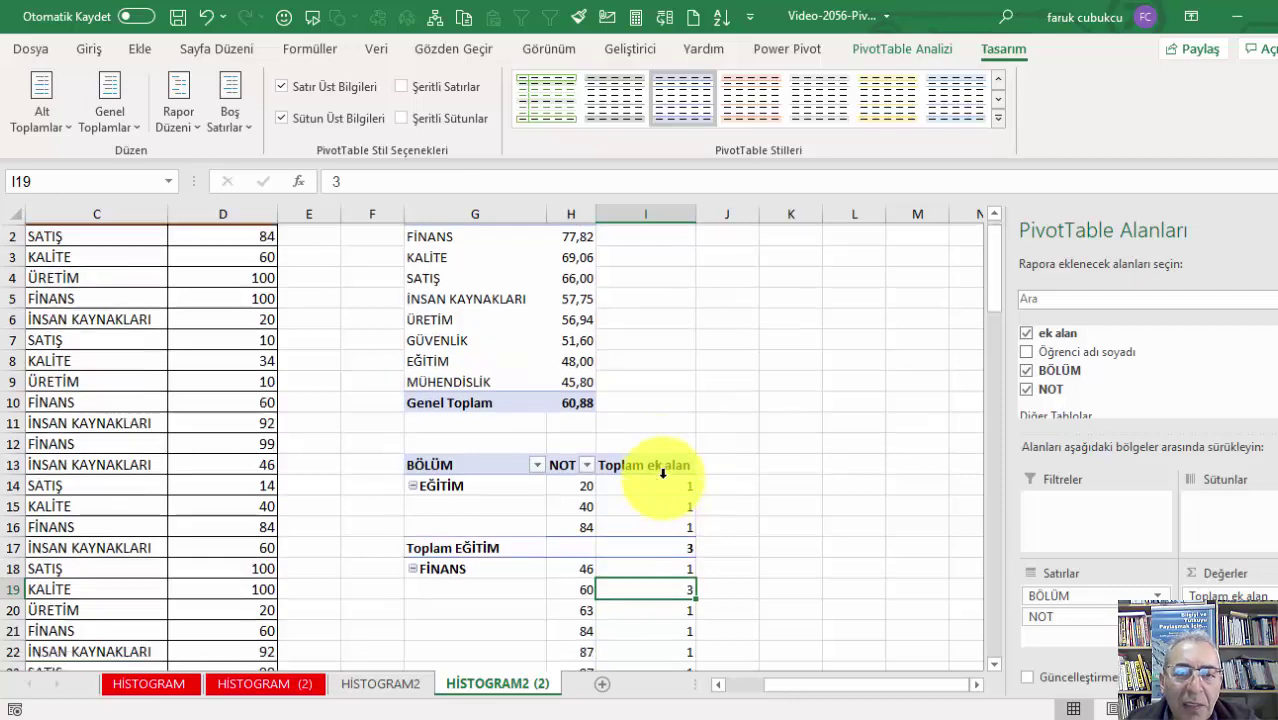
scroll(660, 480, "down", 3)
scroll(660, 507, "down", 3)
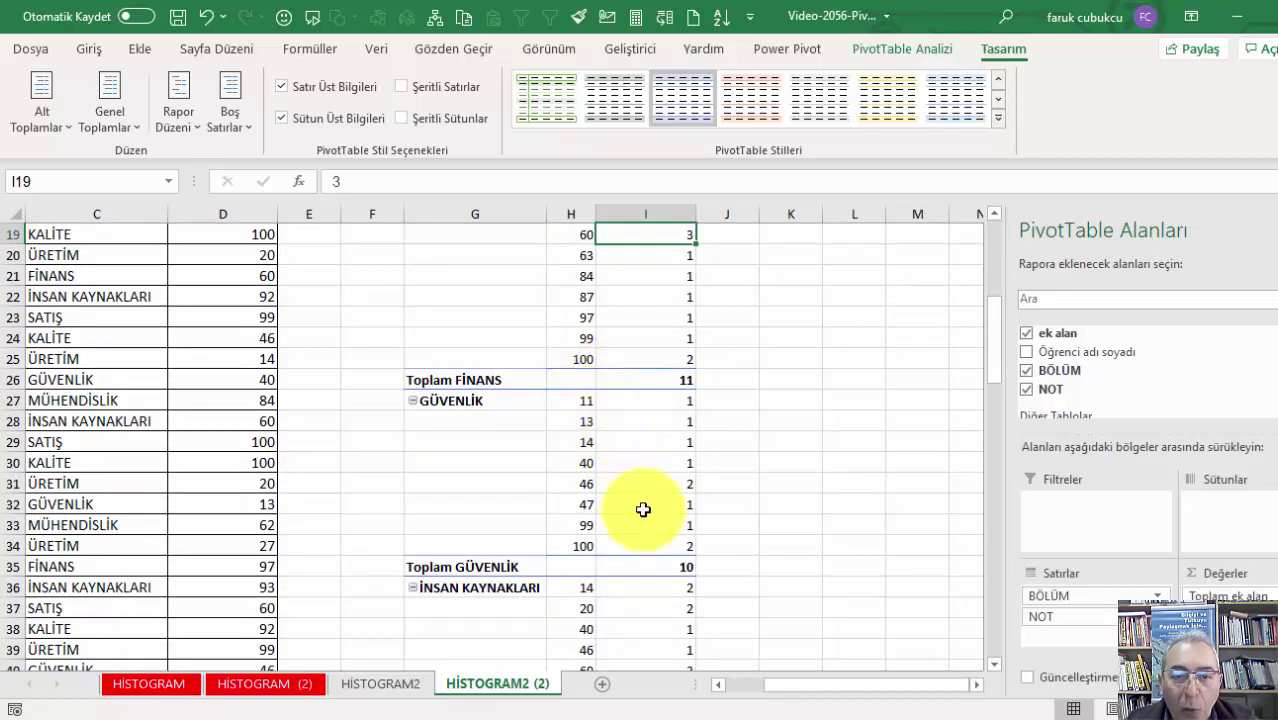
scroll(601, 484, "down", 2)
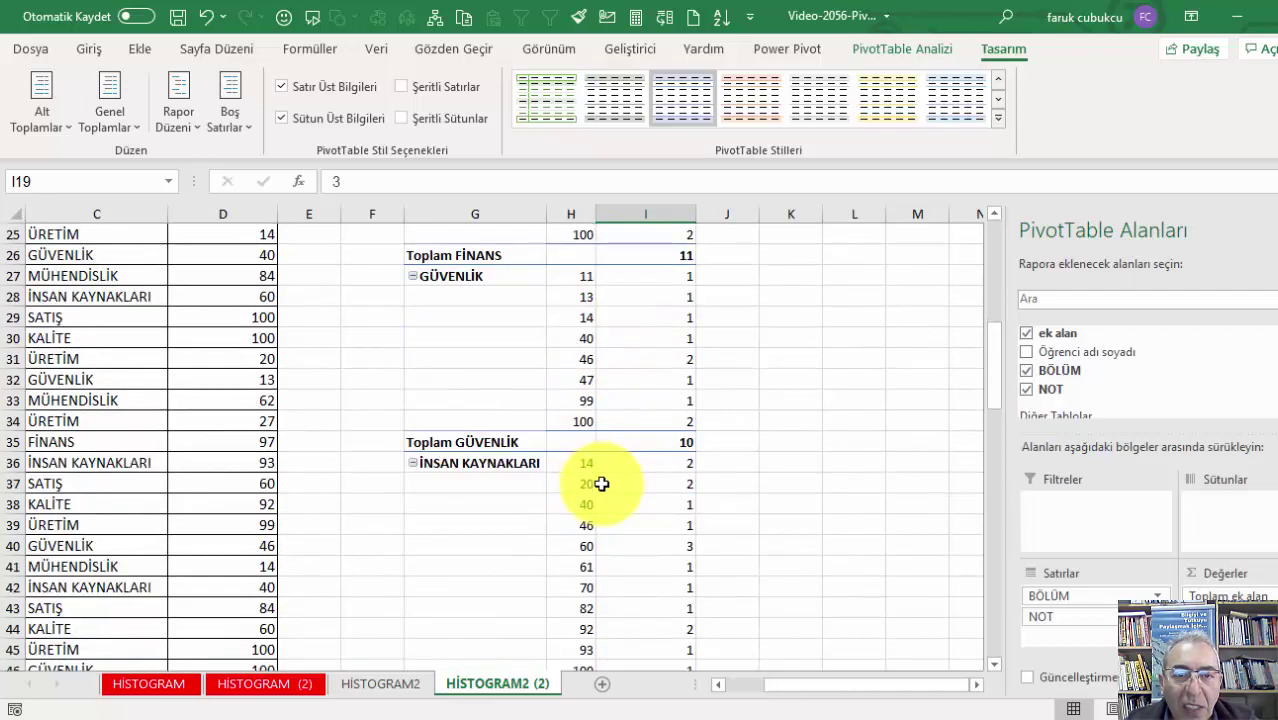
scroll(601, 484, "up", 2)
scroll(601, 484, "up", 3)
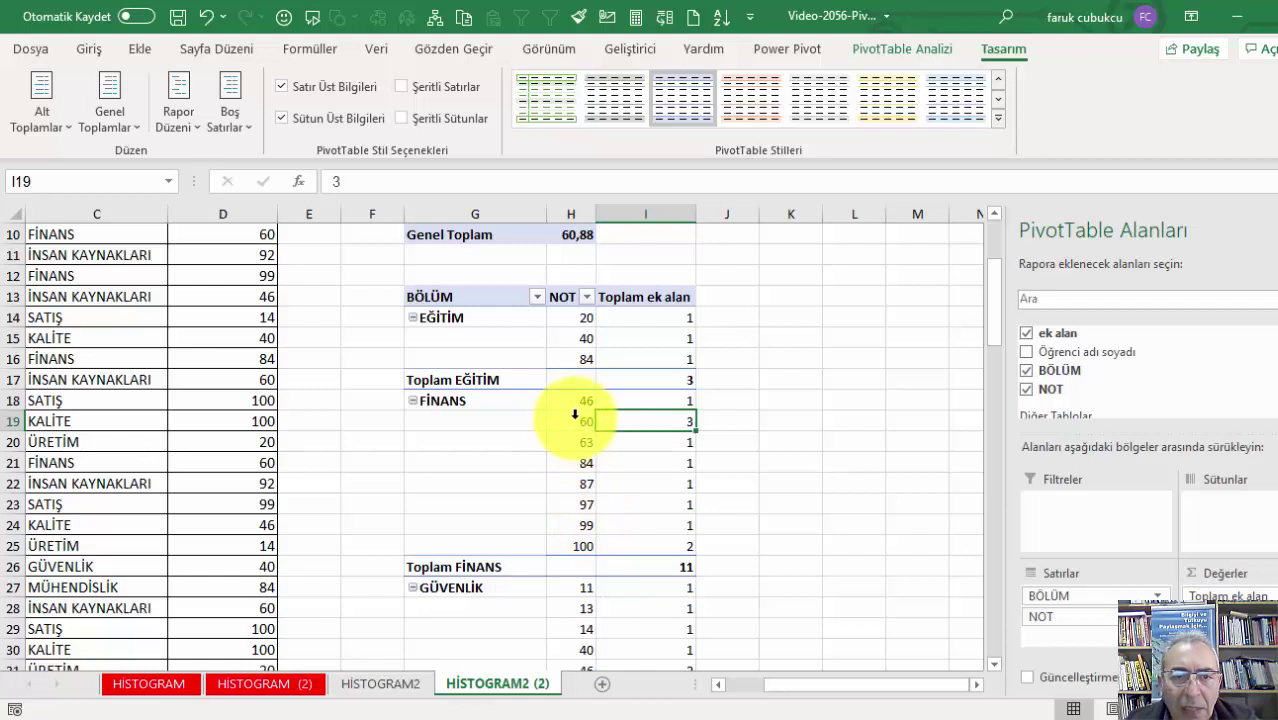
Step: Group the pivot's NOT values by 20, starting at 4 and ending at 100, and review the ranges
left_click(575, 418)
right_click(572, 418)
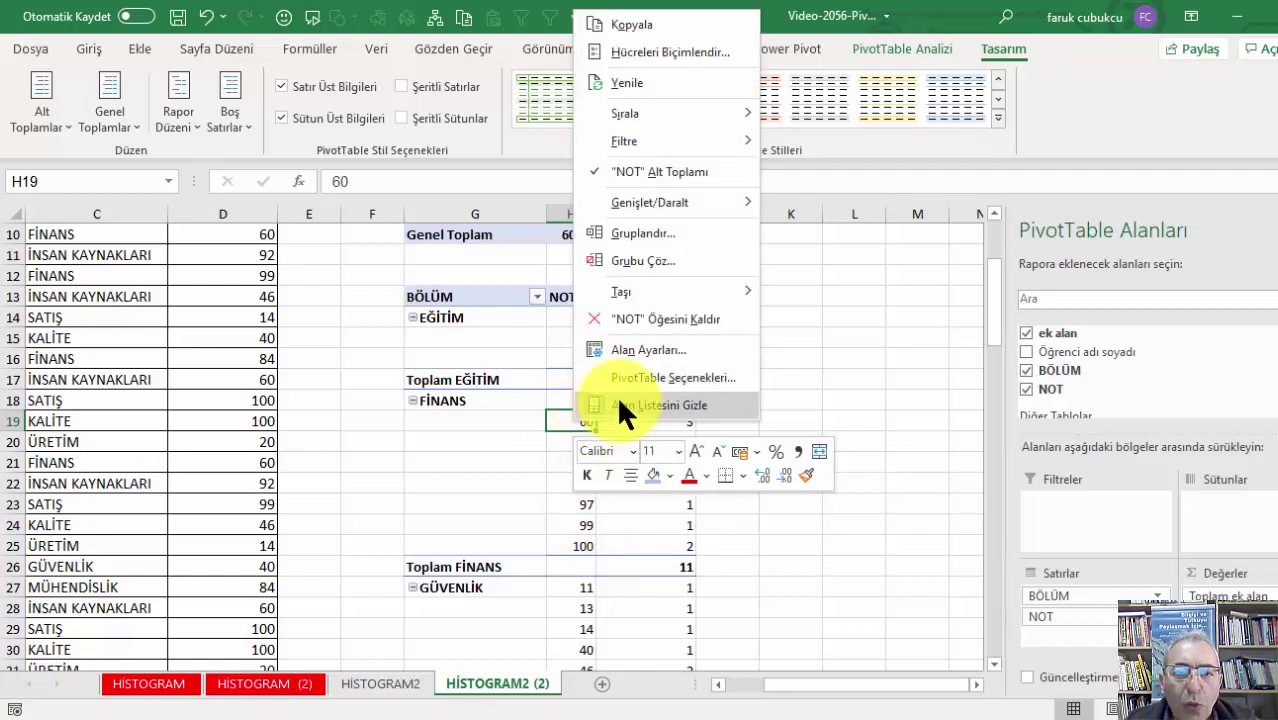
left_click(640, 234)
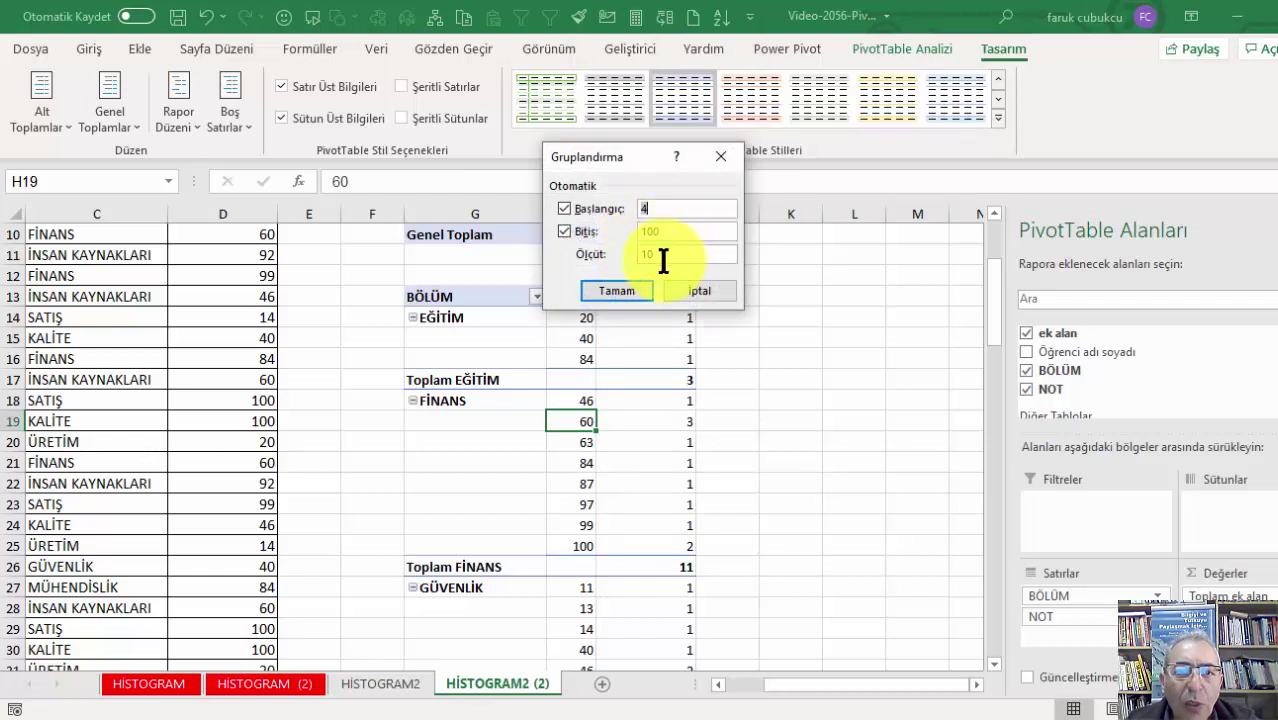
left_click(663, 254)
type("20")
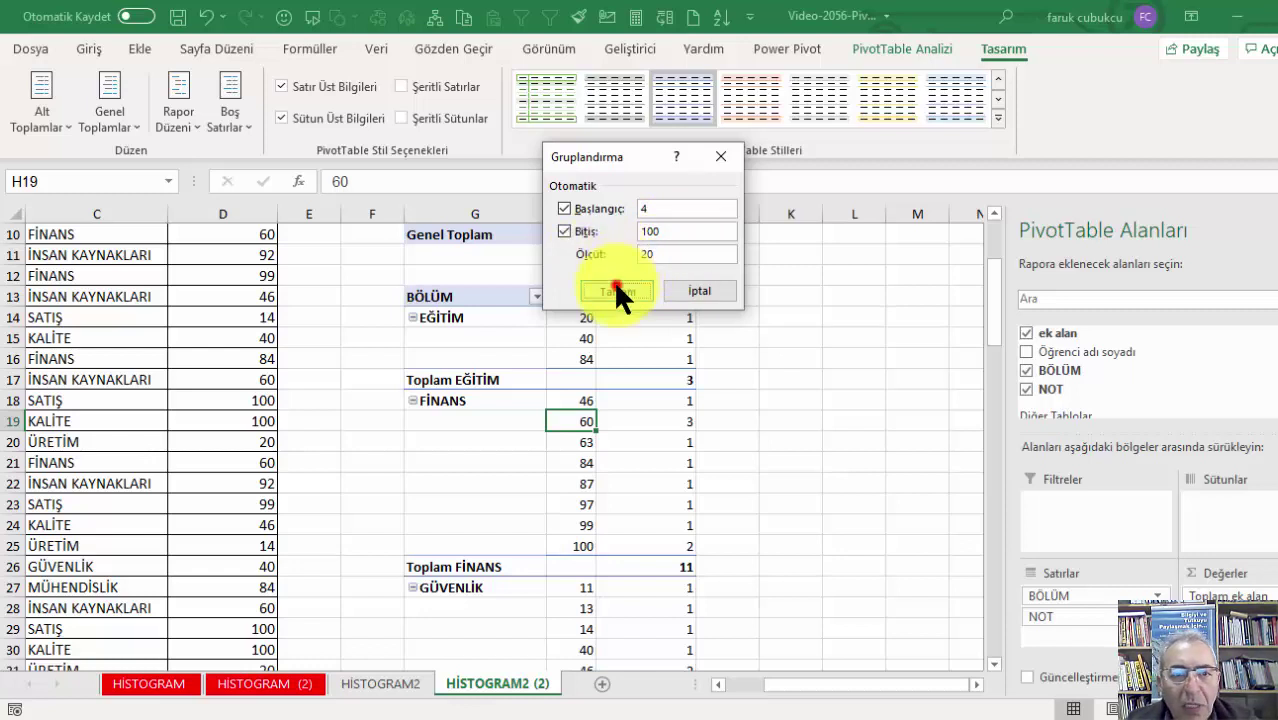
left_click(616, 290)
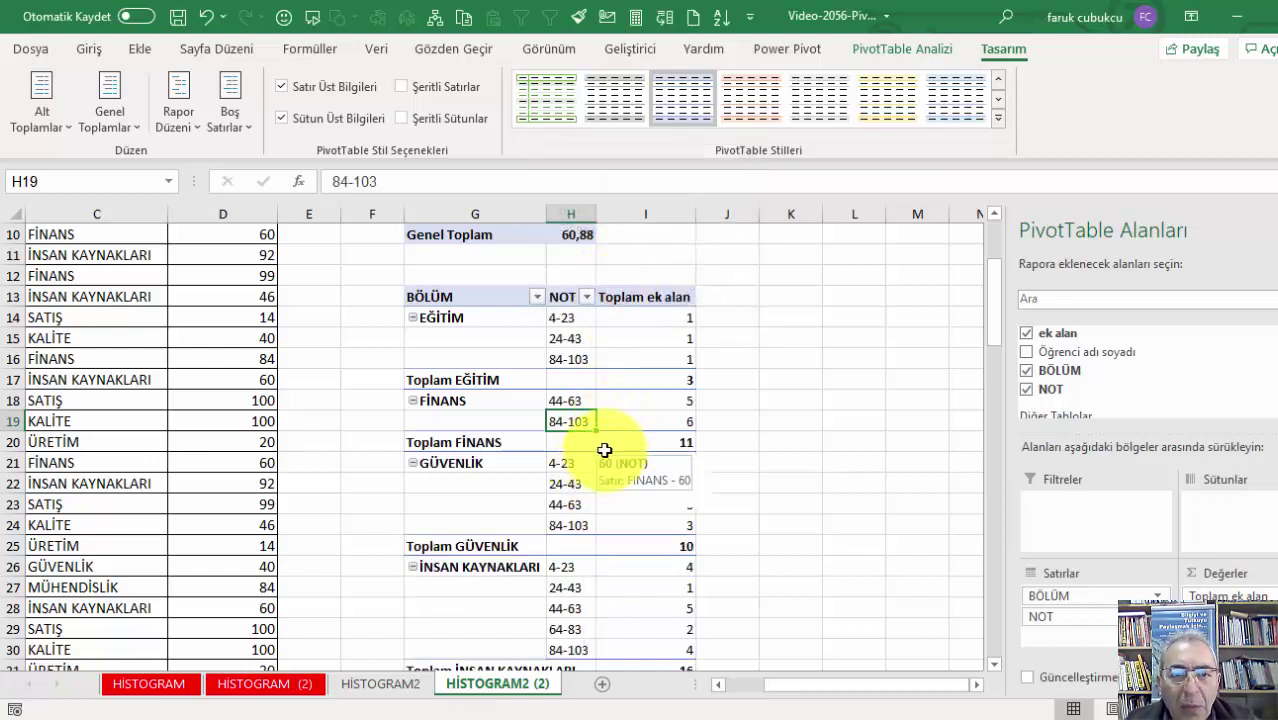
scroll(600, 455, "down", 1)
scroll(595, 450, "up", 1)
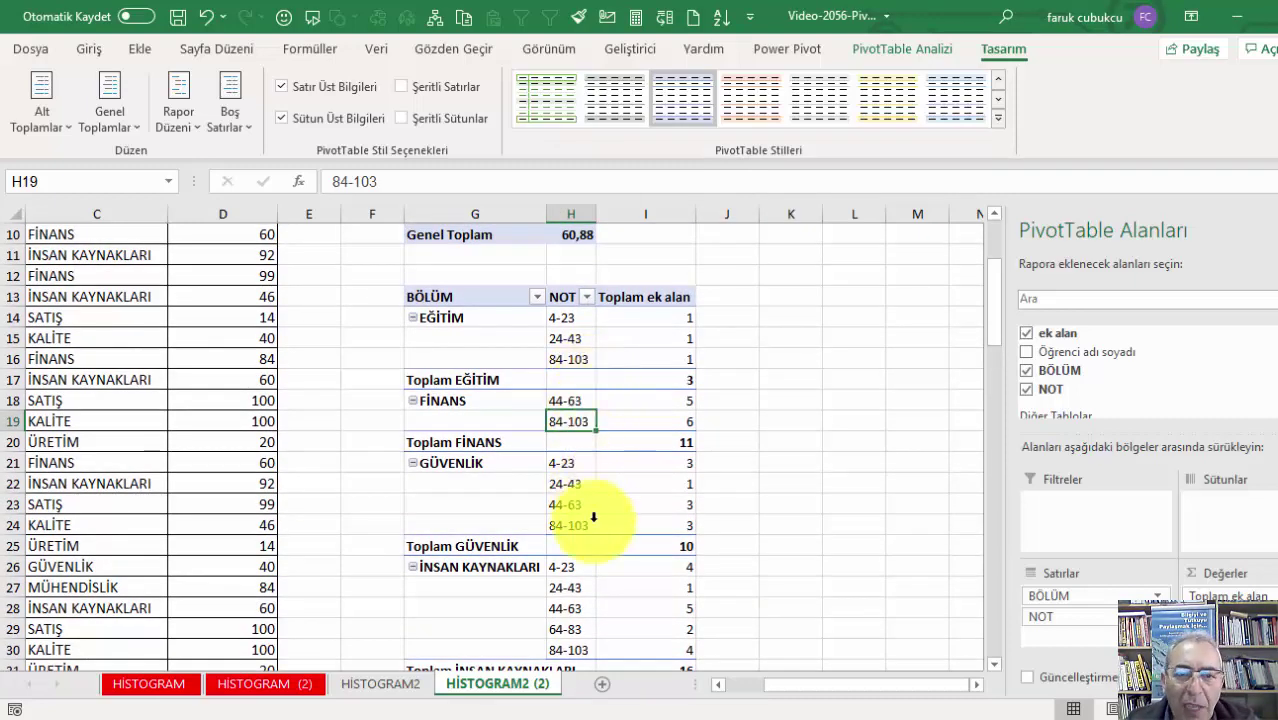
scroll(594, 517, "down", 1)
scroll(602, 434, "down", 2)
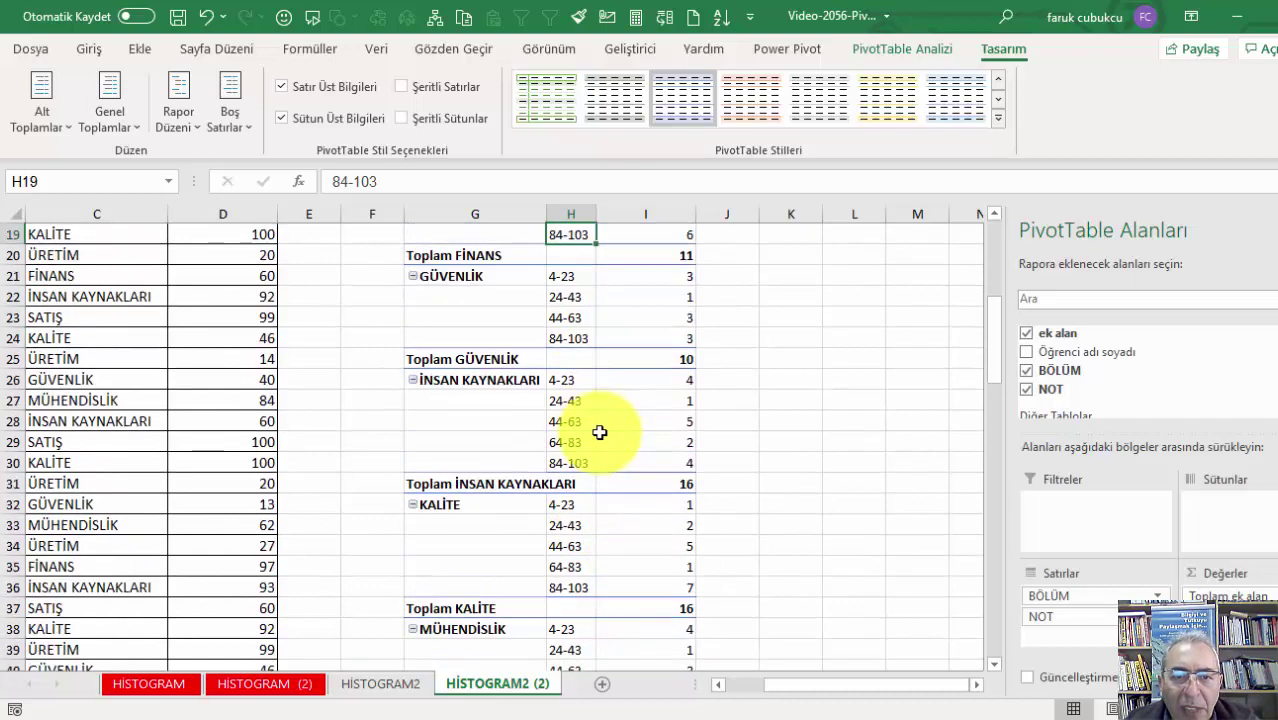
scroll(600, 432, "down", 2)
scroll(599, 432, "down", 2)
scroll(600, 432, "down", 1)
scroll(600, 432, "down", 2)
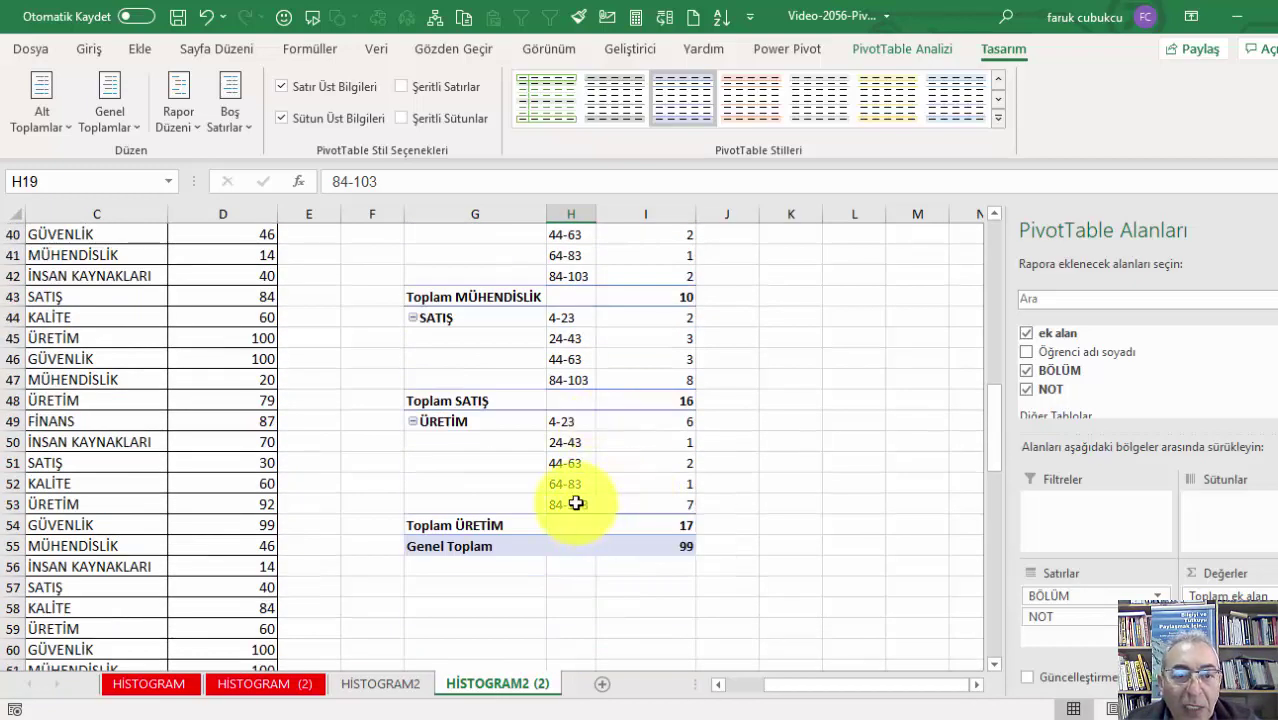
scroll(614, 457, "up", 2)
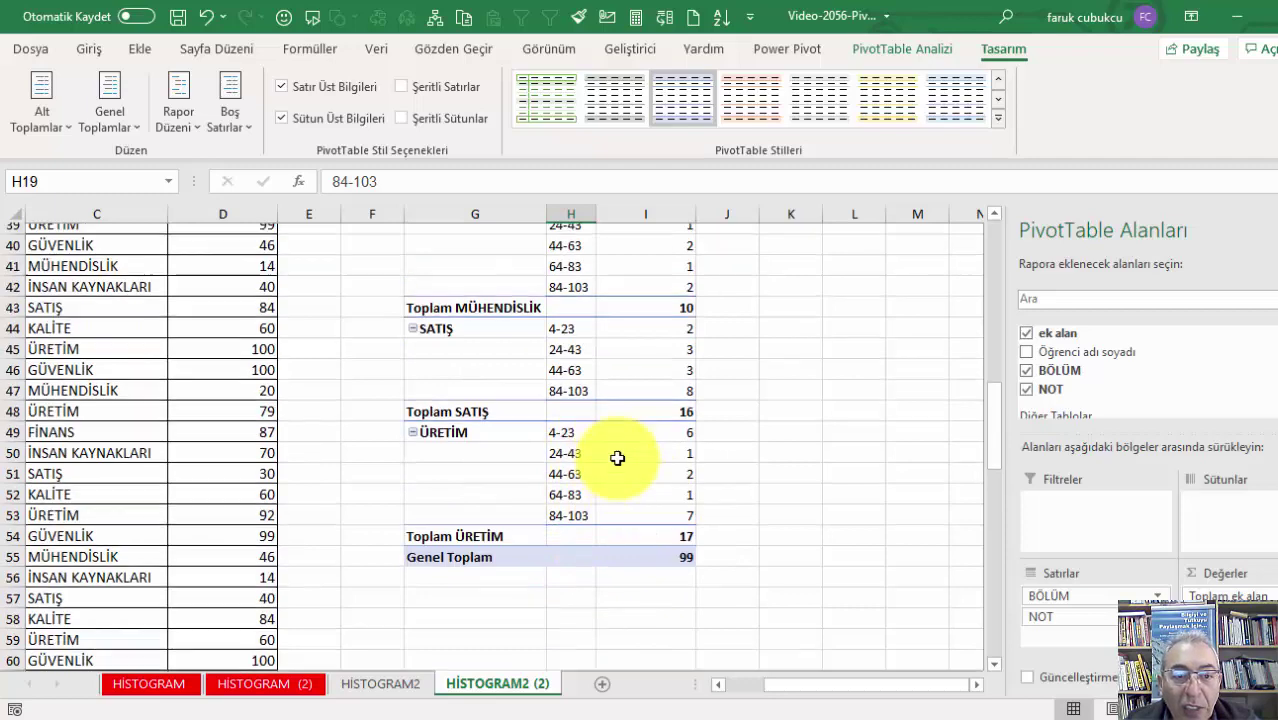
scroll(618, 458, "up", 6)
scroll(618, 458, "up", 3)
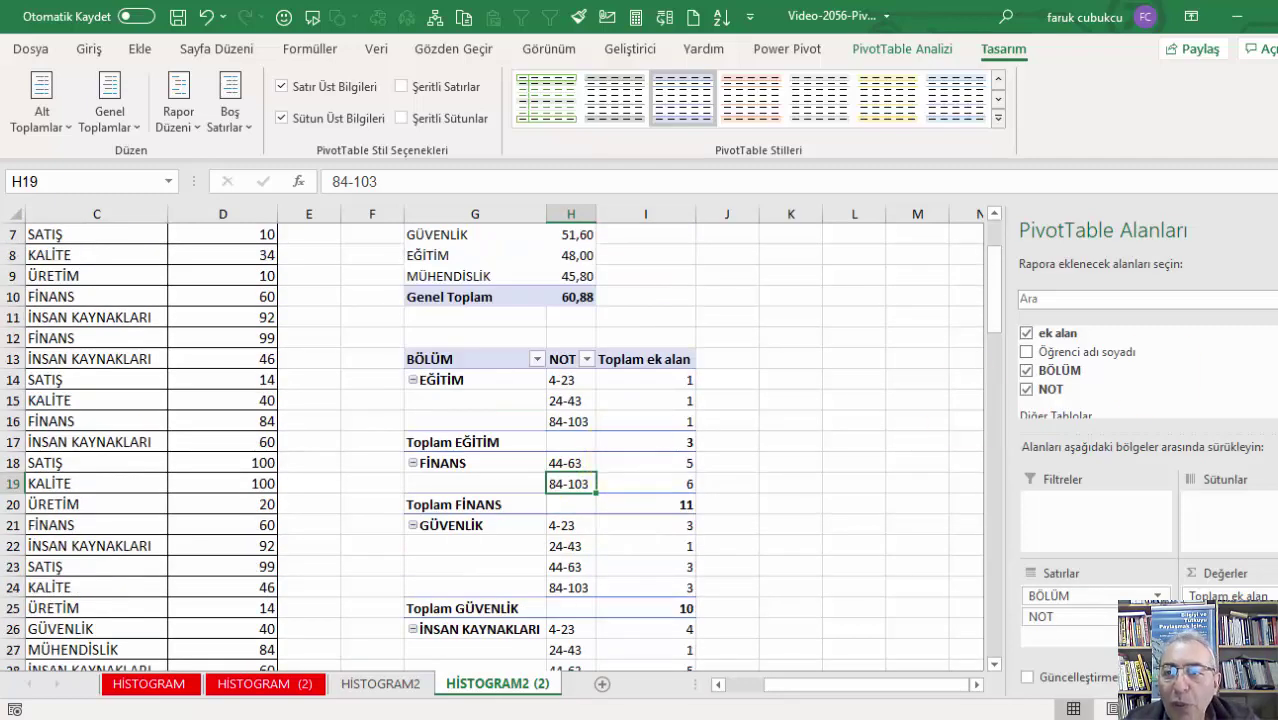
Step: Insert a clustered column pivot chart and position it beside the pivot table
left_click(1273, 232)
left_click_drag(661, 382, 657, 421)
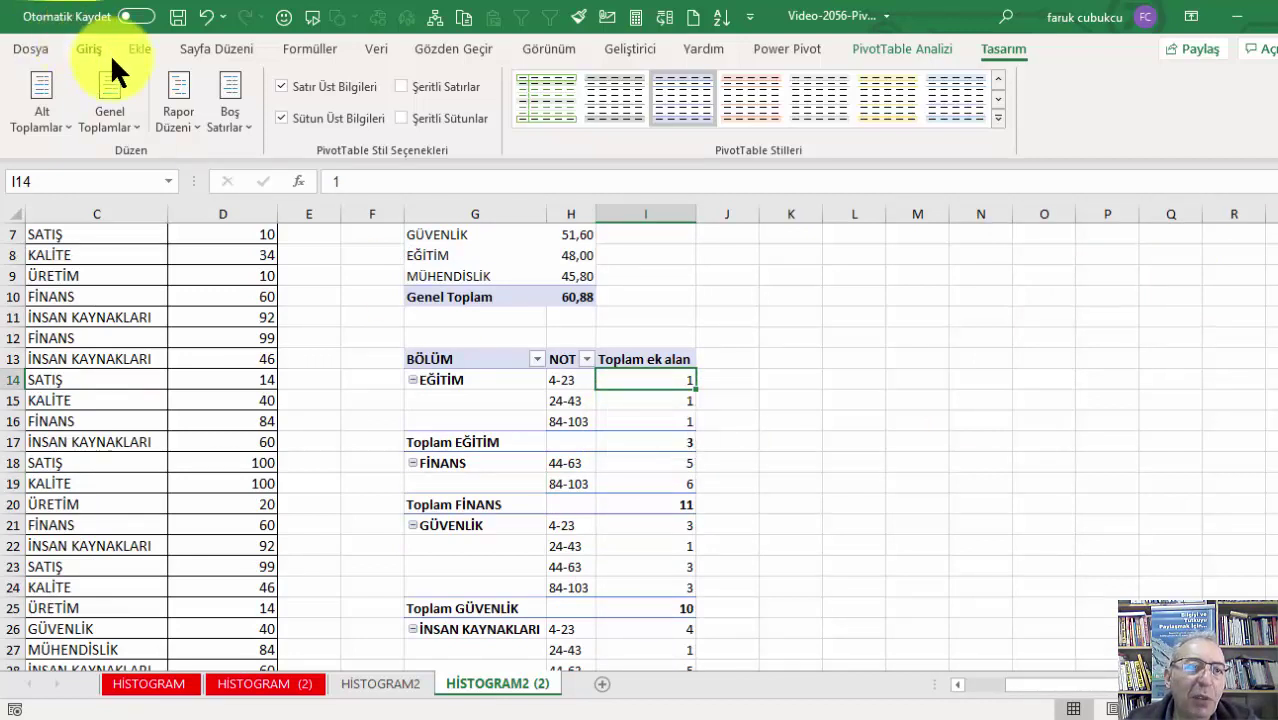
left_click(136, 47)
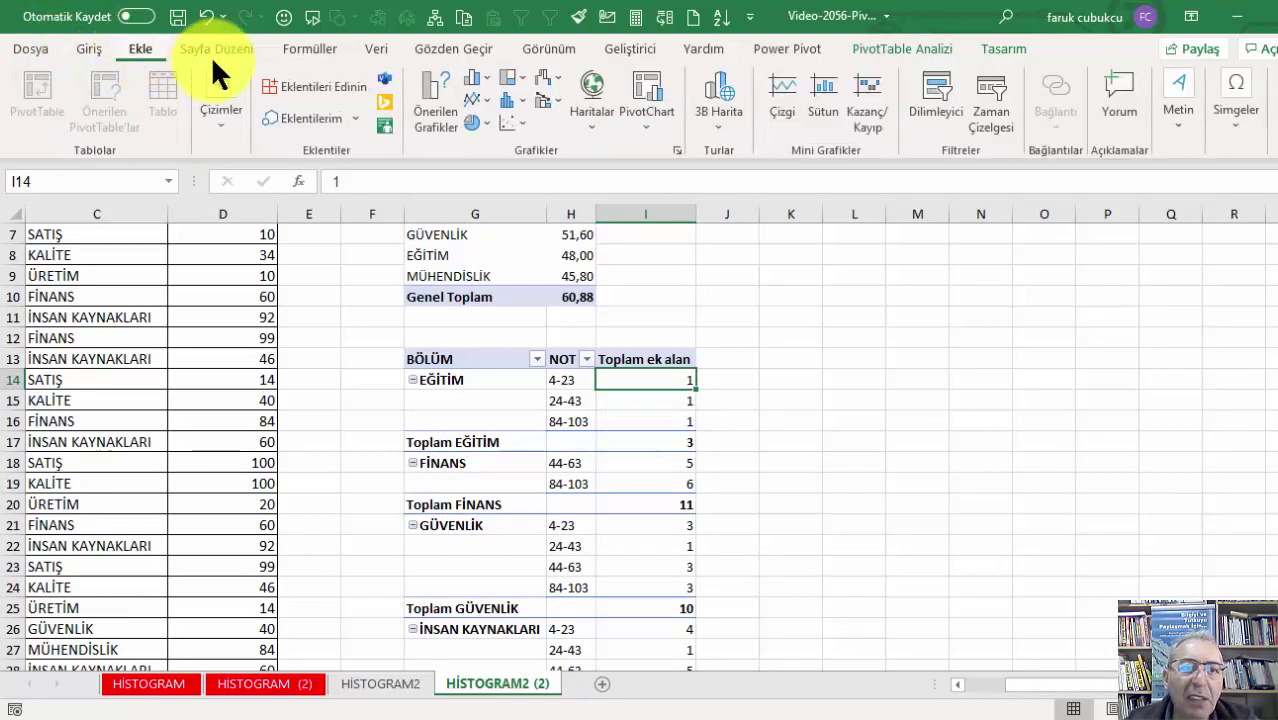
left_click(481, 80)
left_click(479, 140)
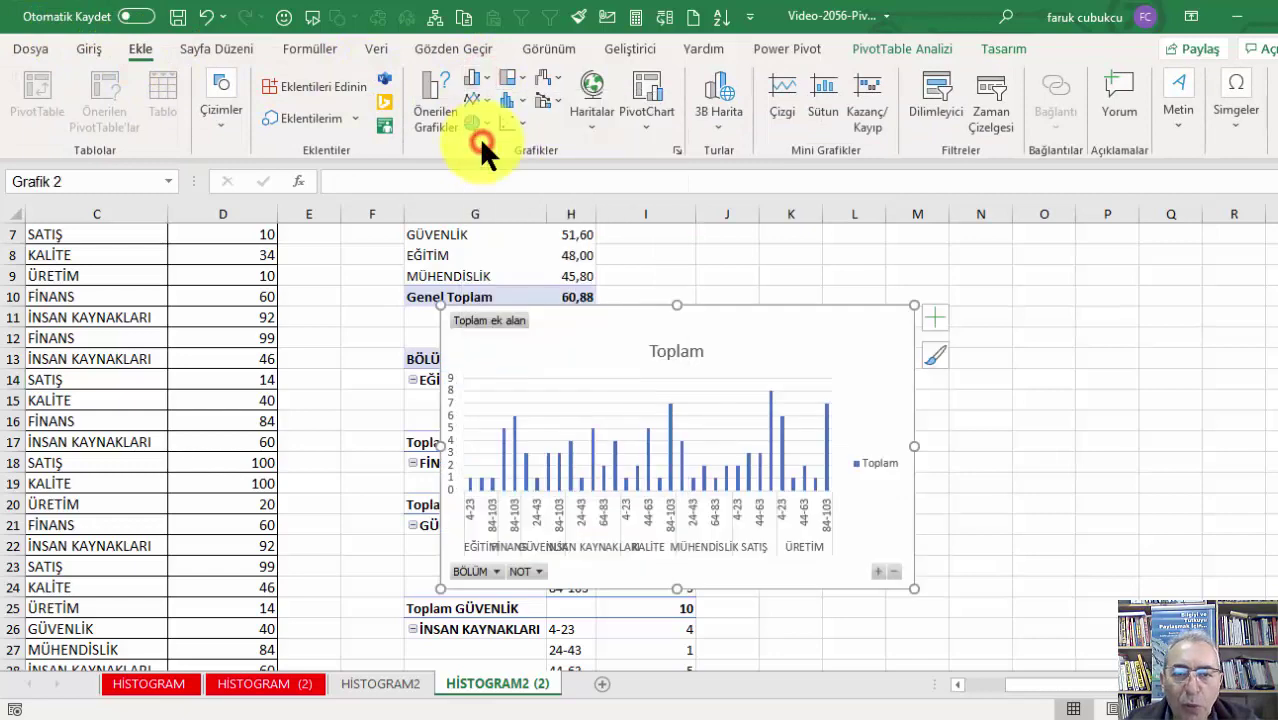
left_click_drag(582, 330, 857, 273)
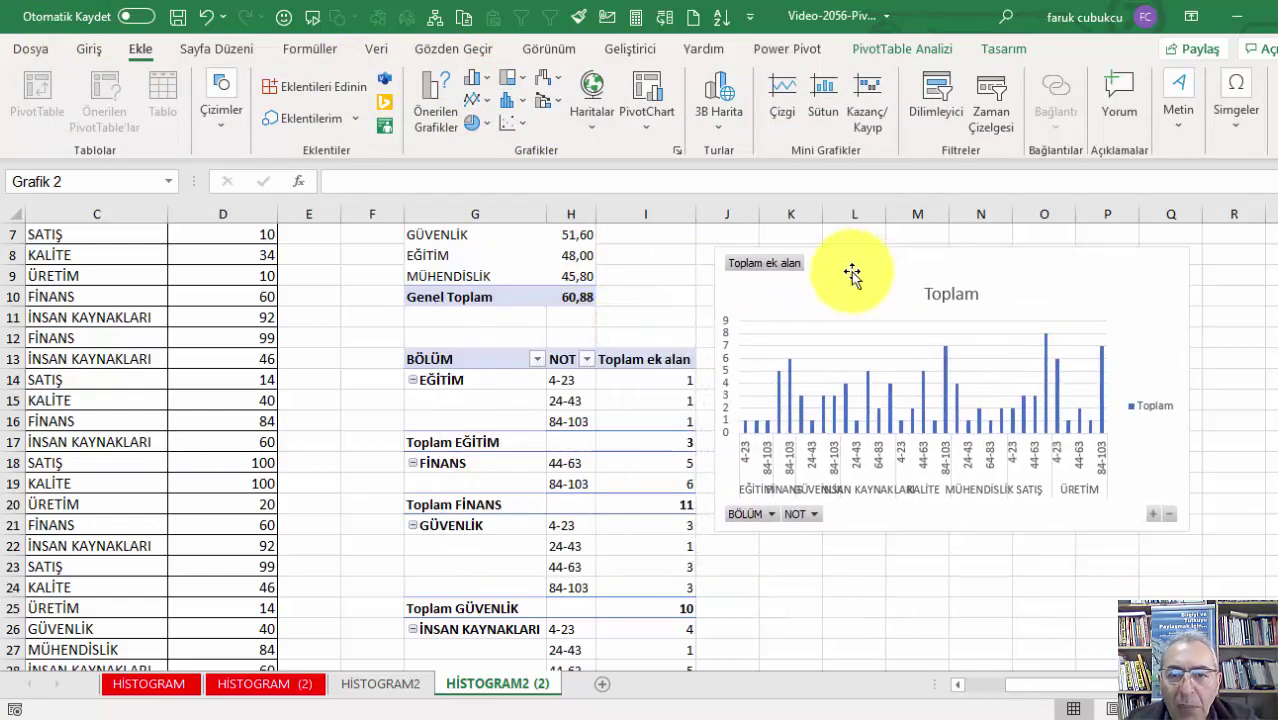
left_click_drag(1189, 532, 1245, 527)
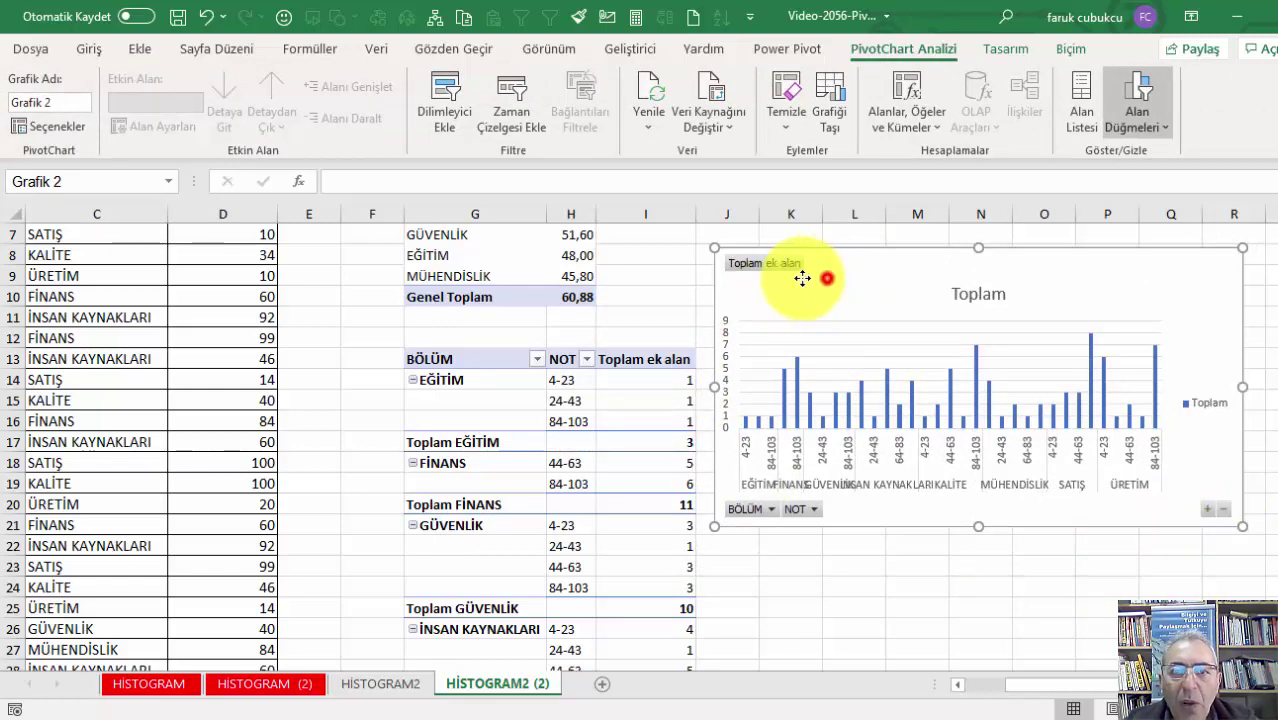
left_click_drag(802, 274, 778, 274)
Step: Apply a dark chart style, add data labels, and widen the chart leftward
left_click(1005, 48)
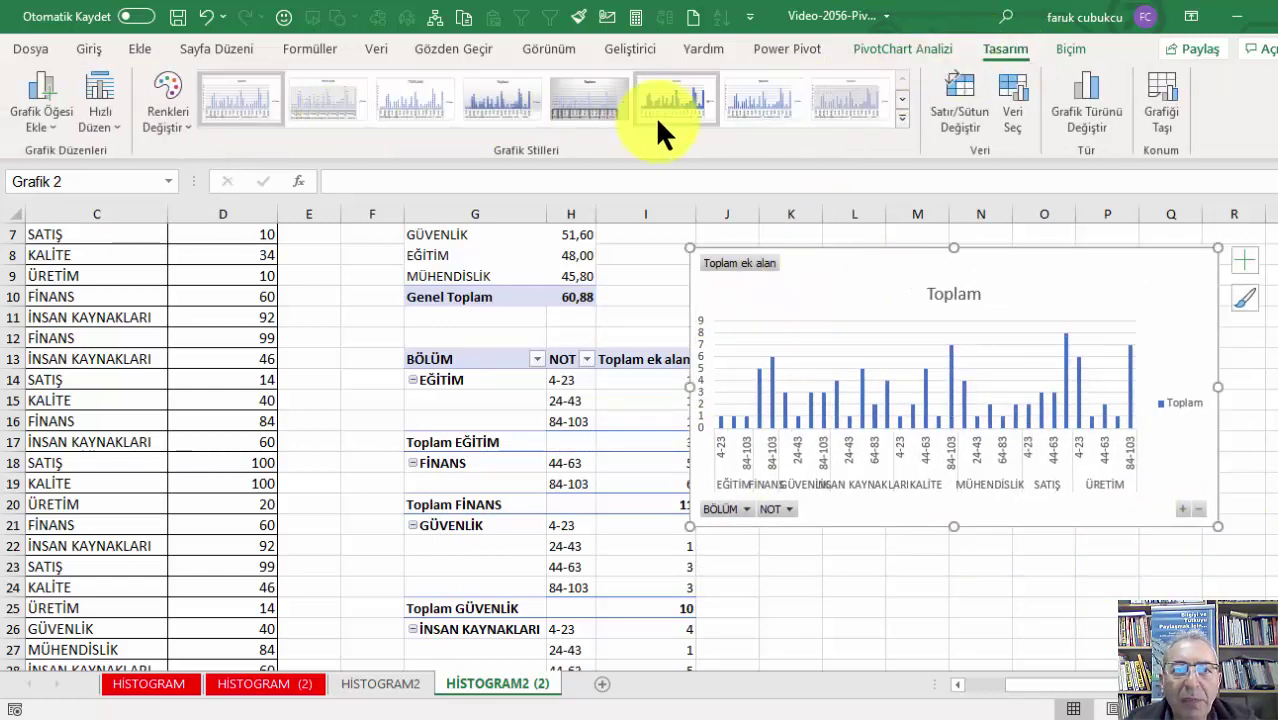
left_click(657, 98)
left_click(899, 118)
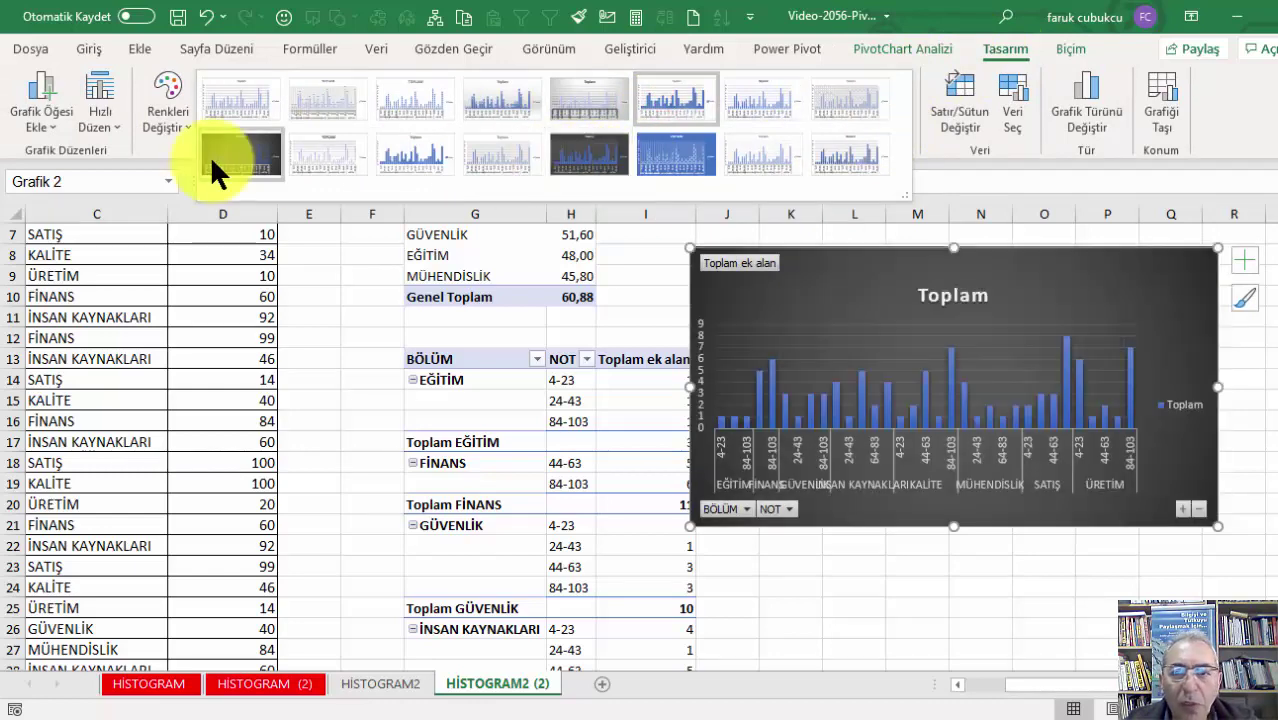
left_click(210, 155)
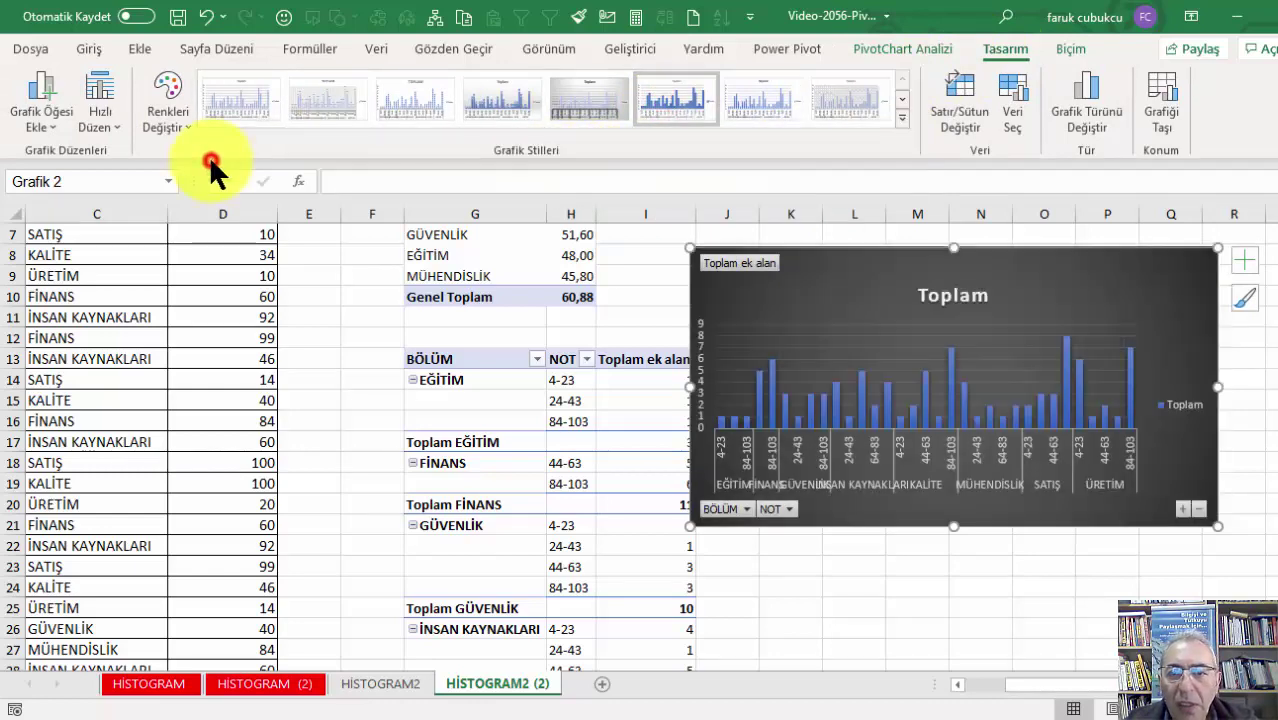
left_click(1245, 262)
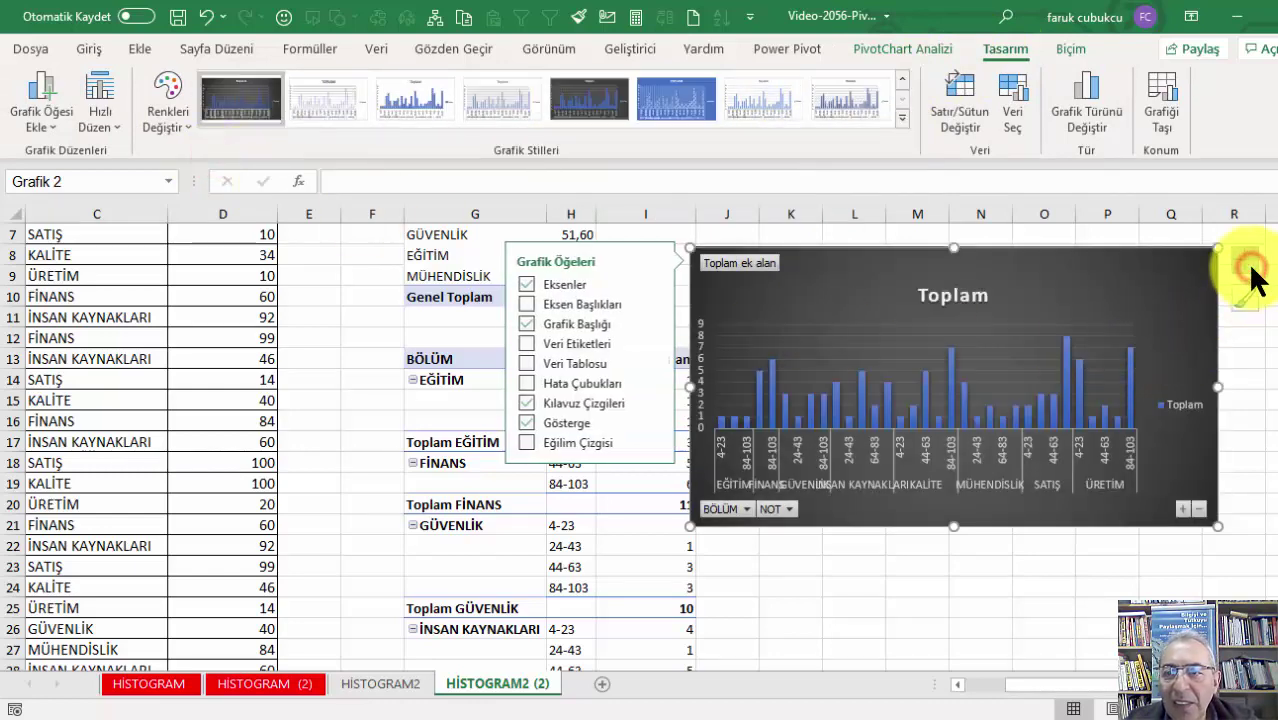
left_click(524, 343)
left_click_drag(690, 248, 290, 245)
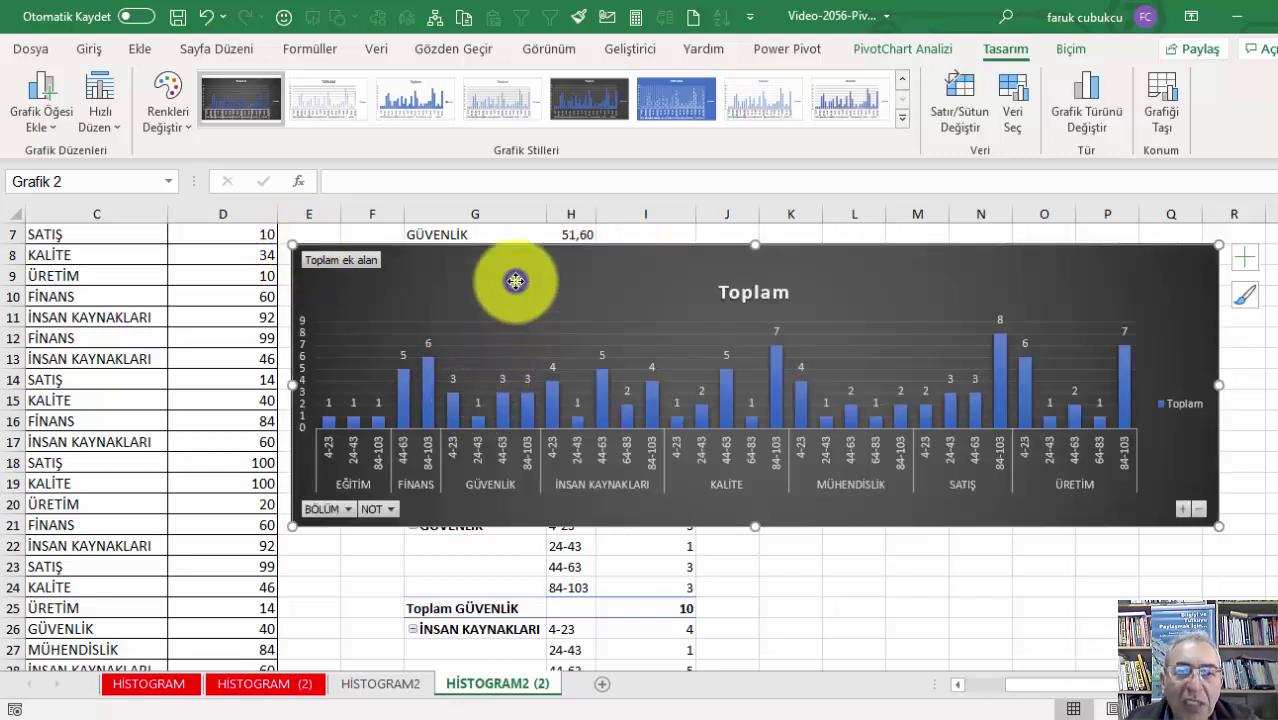
Step: Move the pivot chart onto its own new chart sheet, Grafik1
right_click(515, 281)
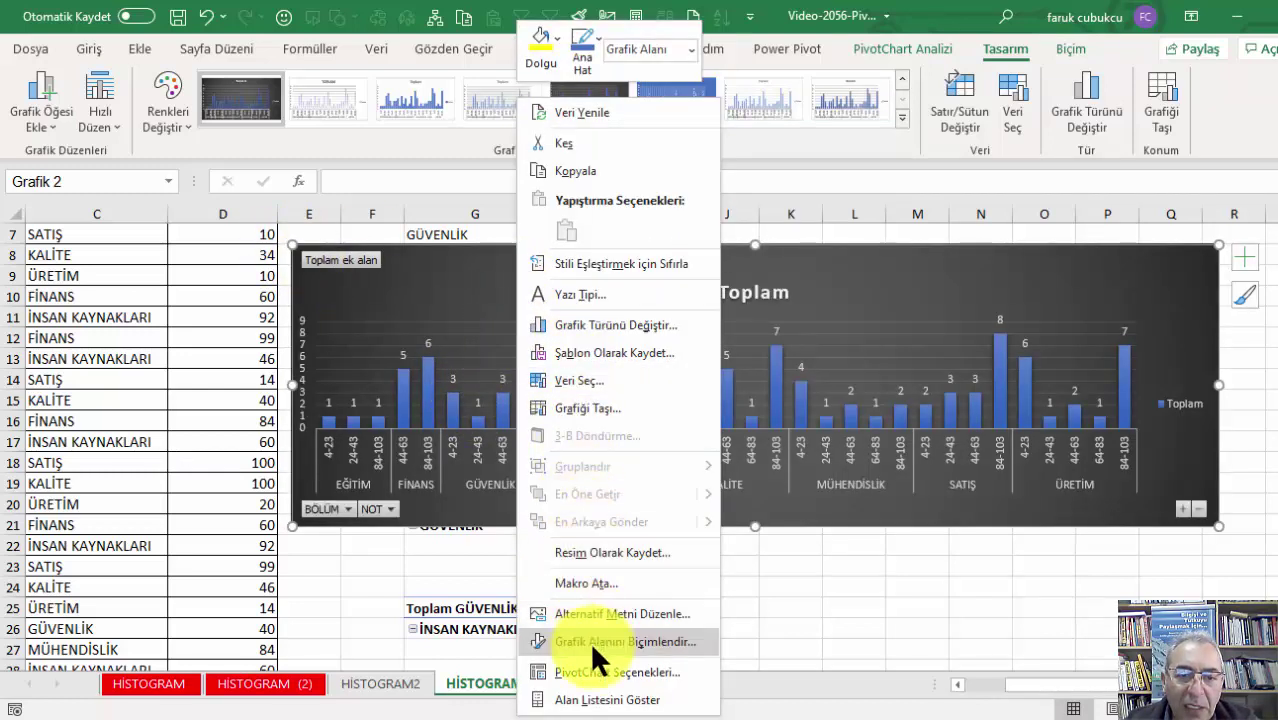
left_click(604, 408)
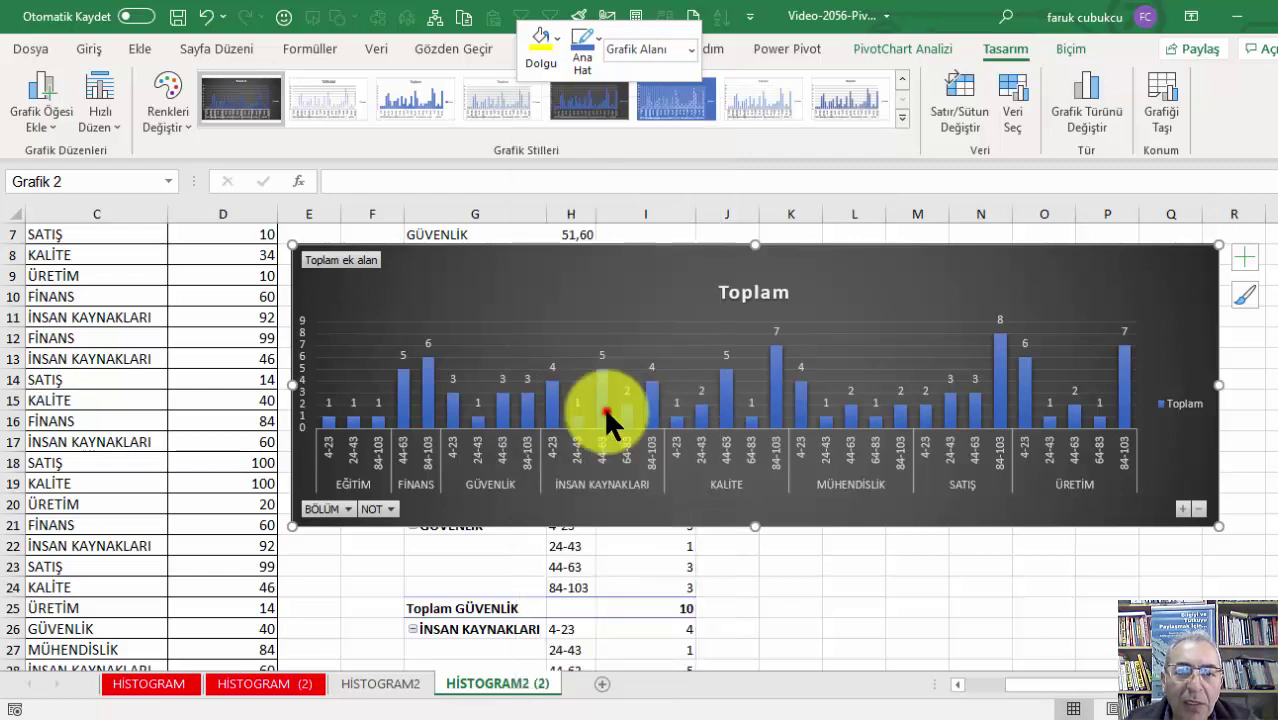
left_click(697, 474)
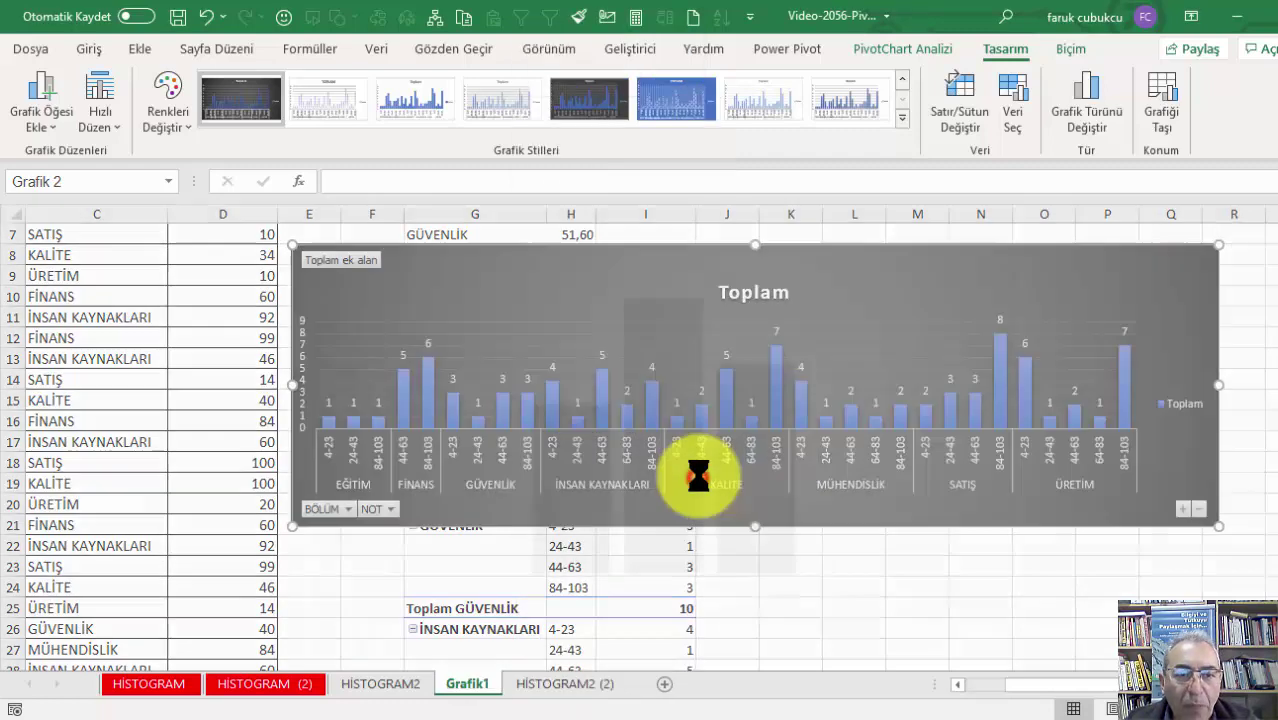
left_click(1139, 336)
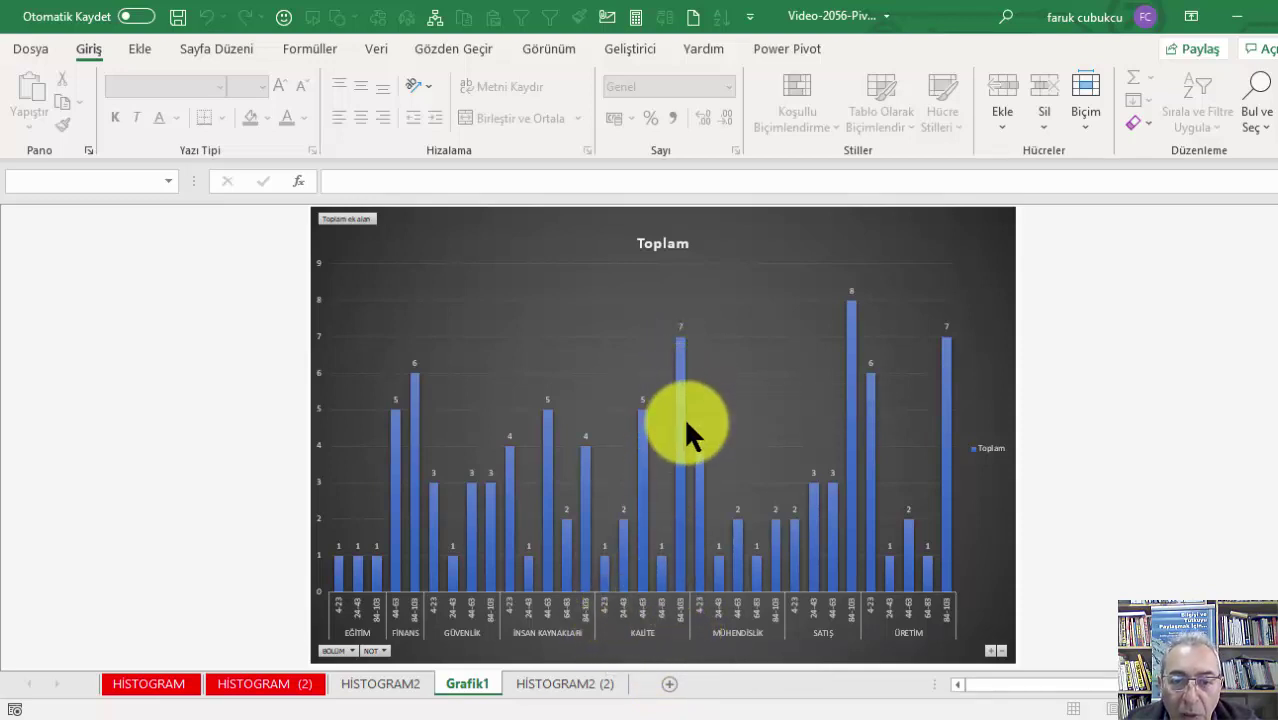
Step: Review the HİSTOGRAM2, HİSTOGRAM2 (2) and Grafik1 sheets and their data
left_click(412, 686)
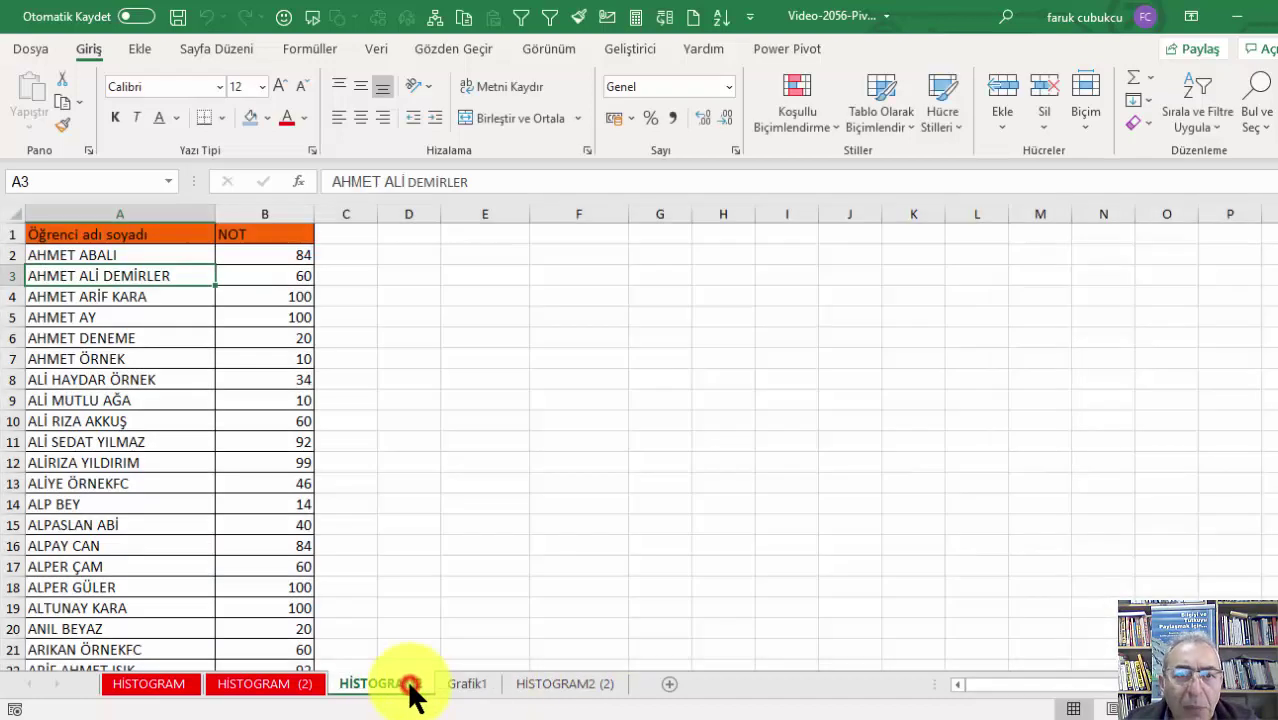
left_click(552, 688)
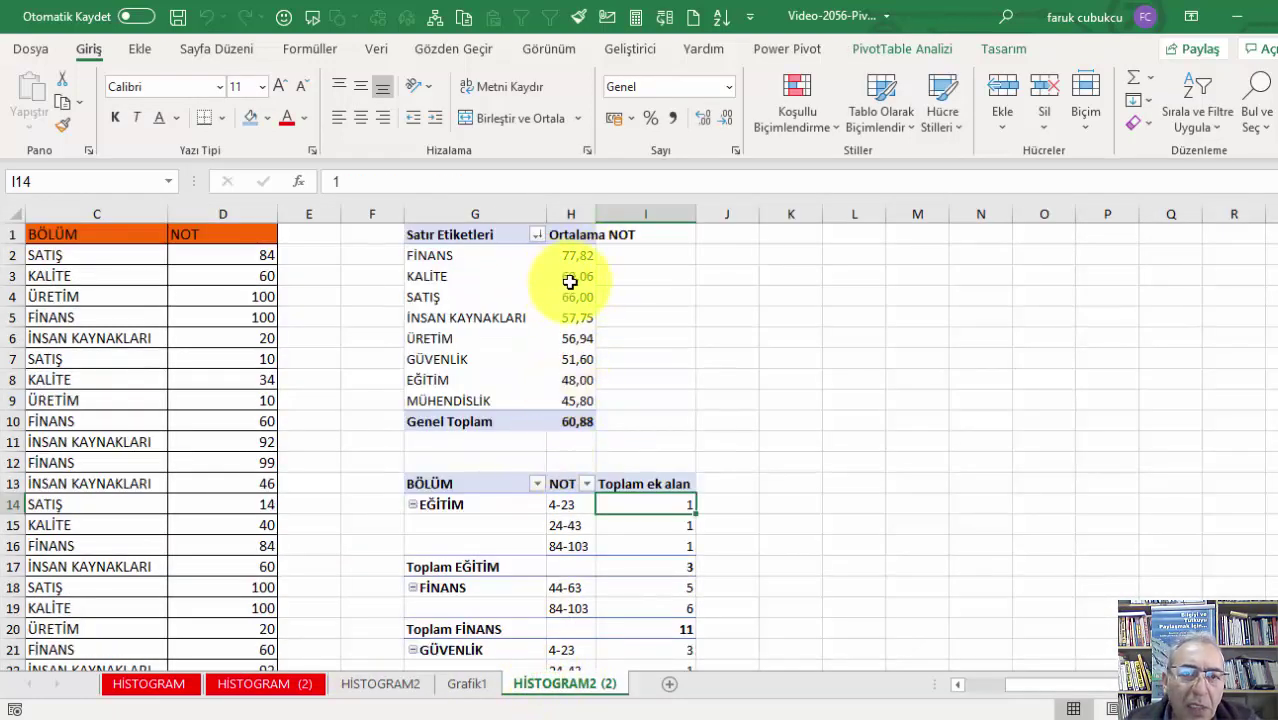
left_click(462, 688)
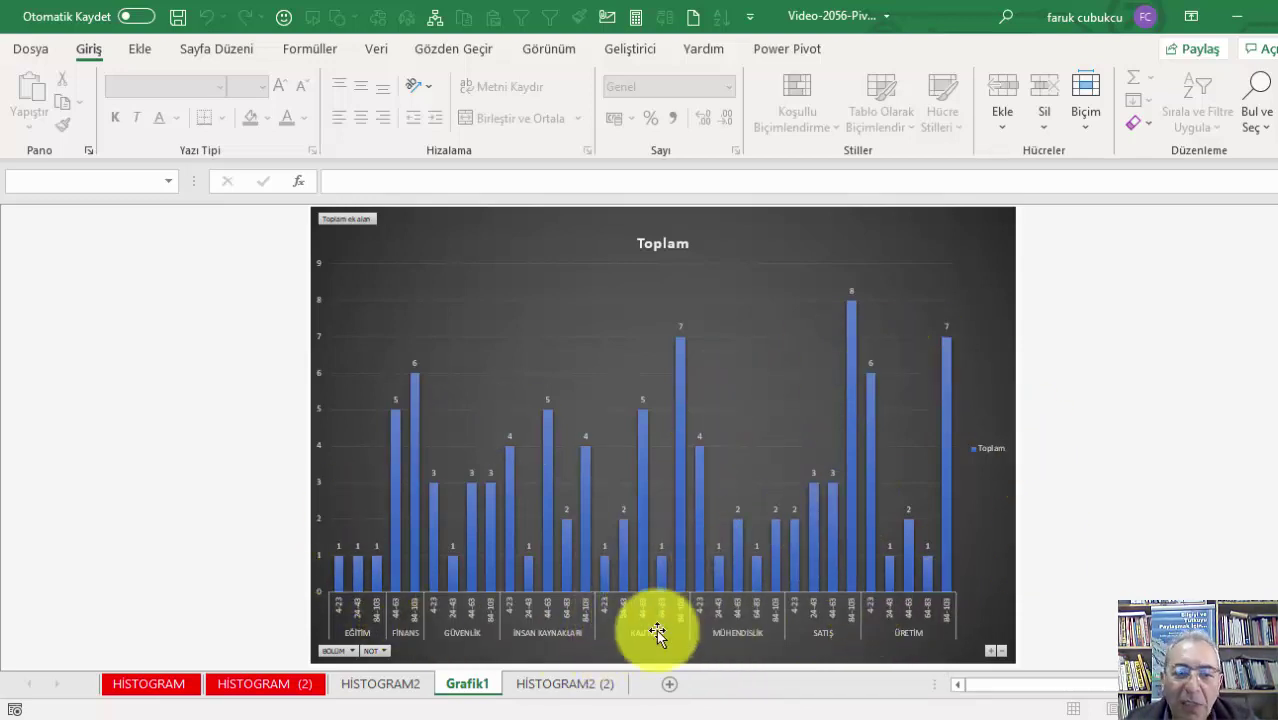
left_click(538, 680)
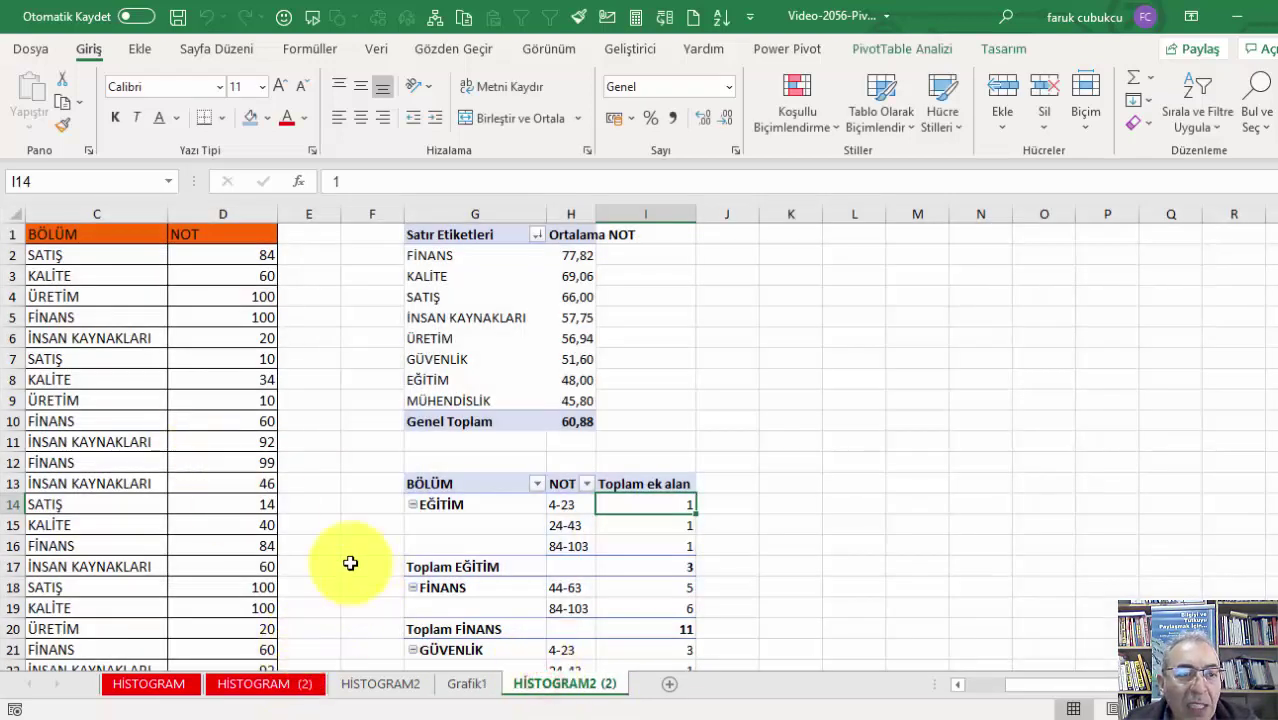
left_click_drag(1025, 683, 913, 690)
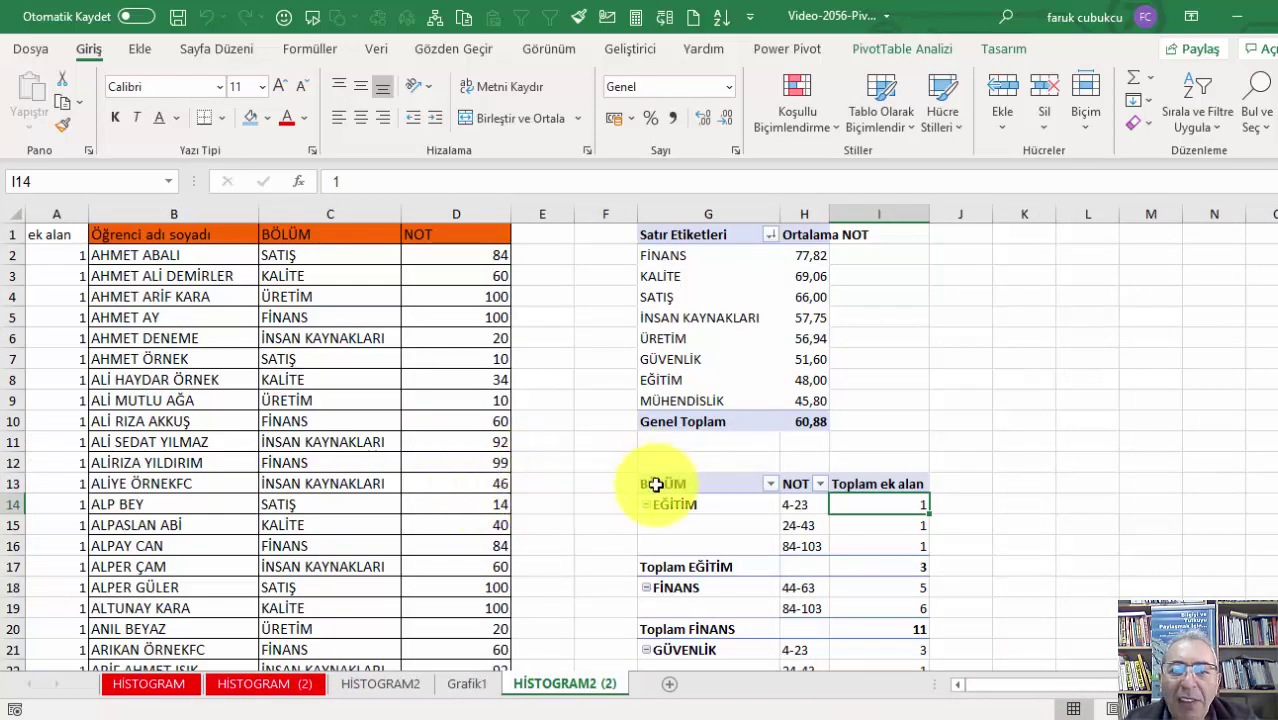
scroll(650, 489, "down", 2)
scroll(650, 489, "up", 2)
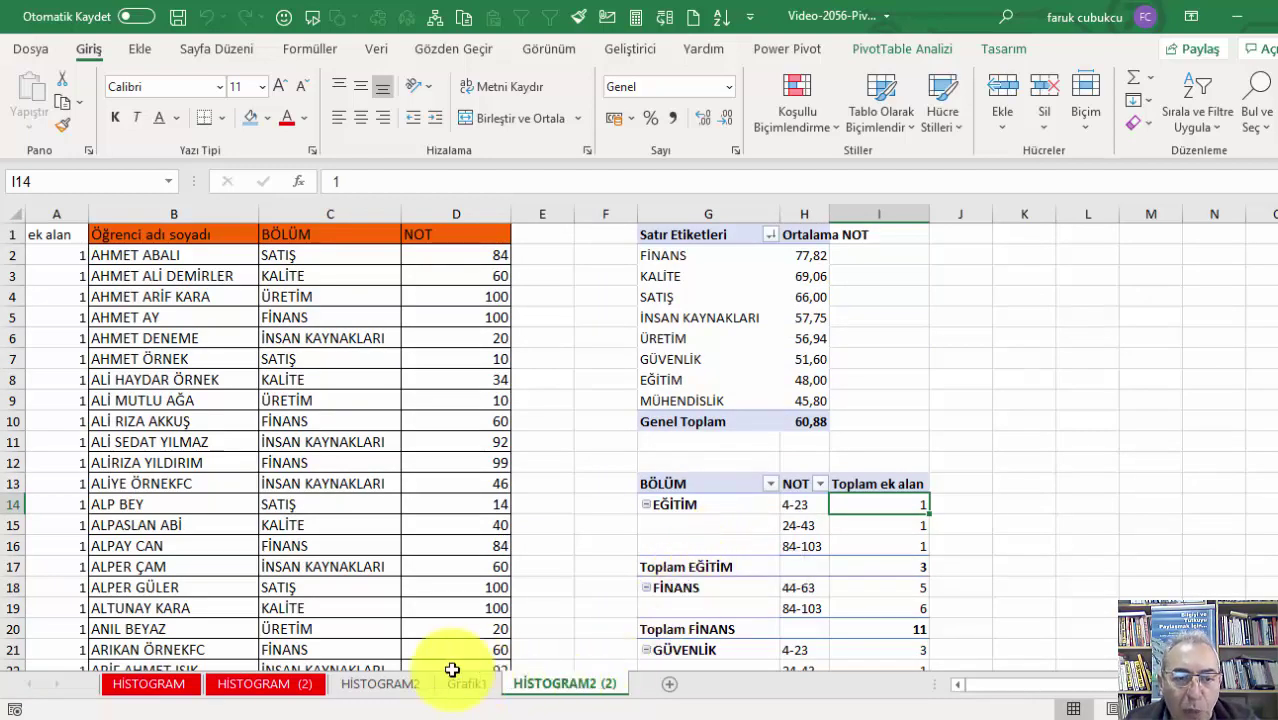
left_click(378, 685)
left_click(80, 358)
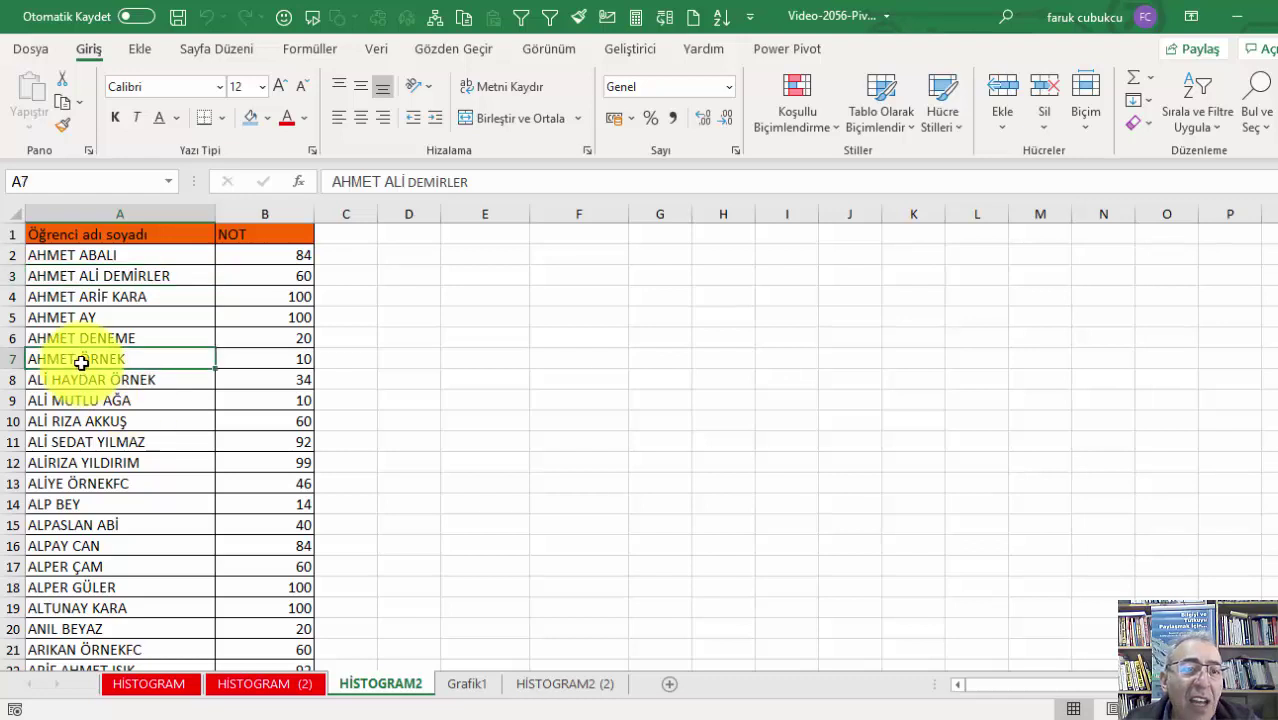
left_click(231, 358)
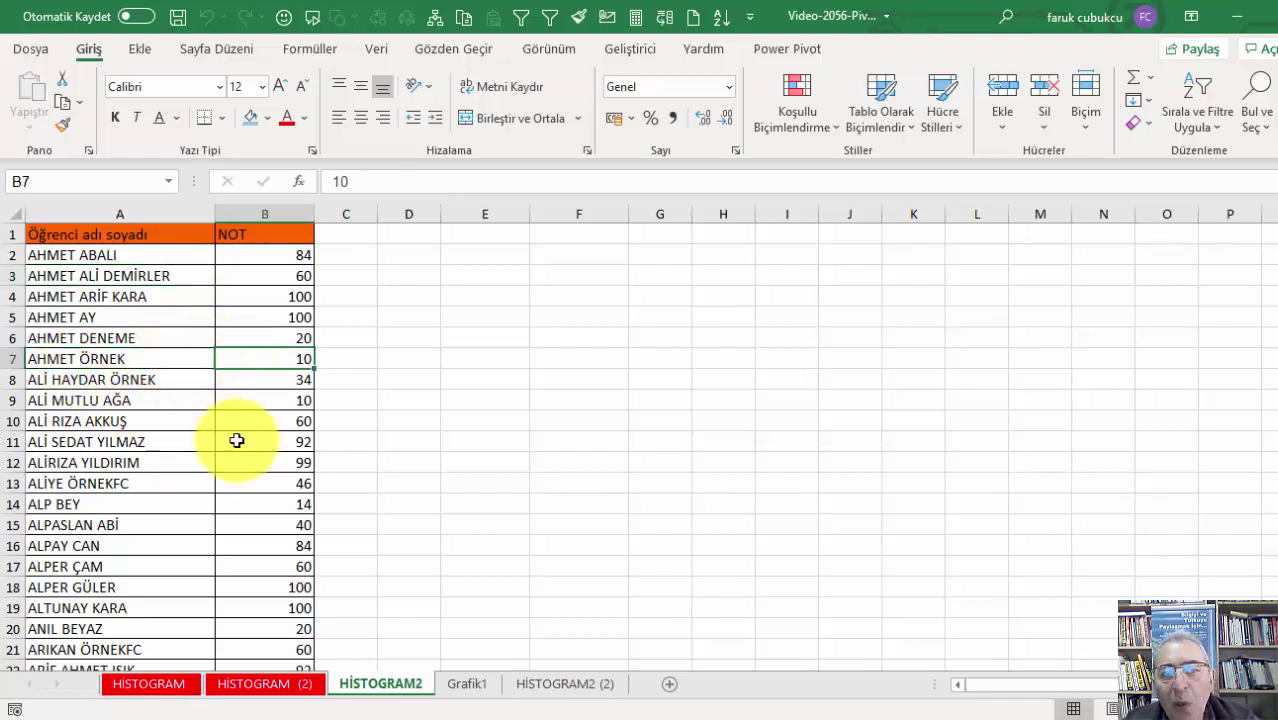
left_click(544, 684)
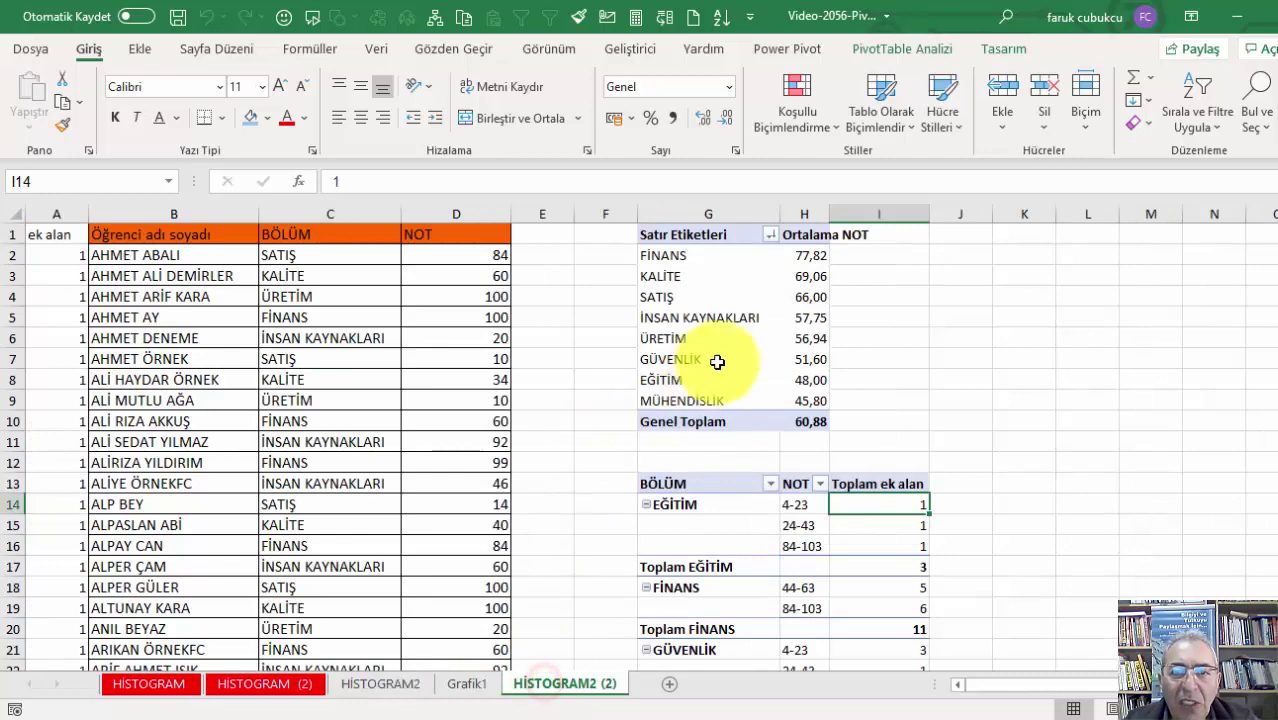
left_click(408, 684)
Step: Insert a Histogram statistics chart of the scores from cell A2 on HİSTOGRAM2
left_click(145, 264)
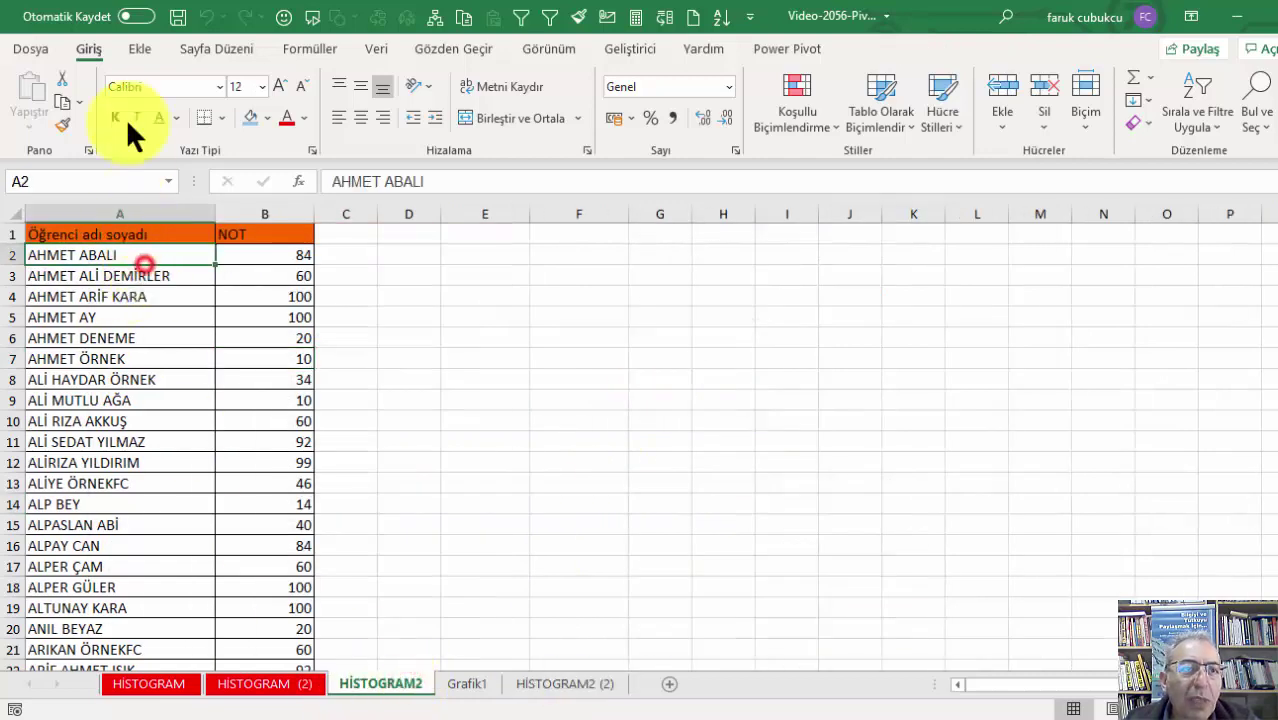
left_click(136, 51)
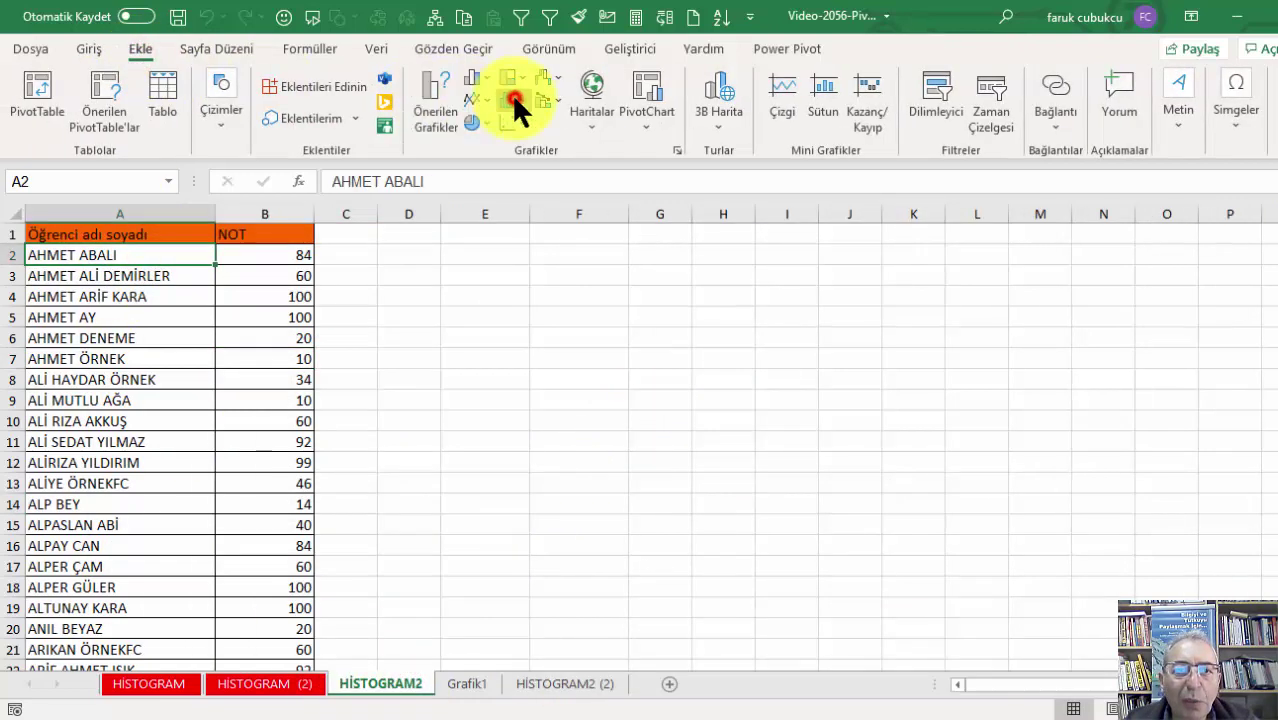
left_click(511, 97)
left_click(526, 160)
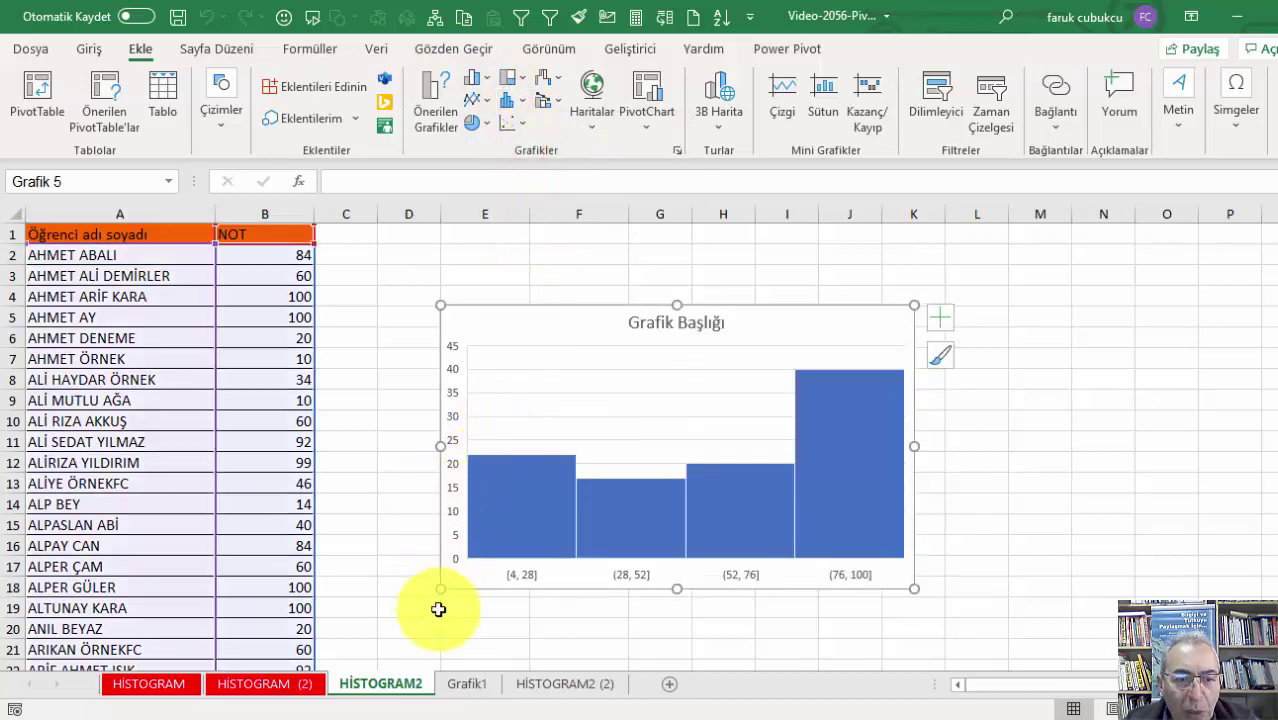
Step: Go through the pivot sheets to the HİSTOGRAM complaints sheet
left_click(528, 686)
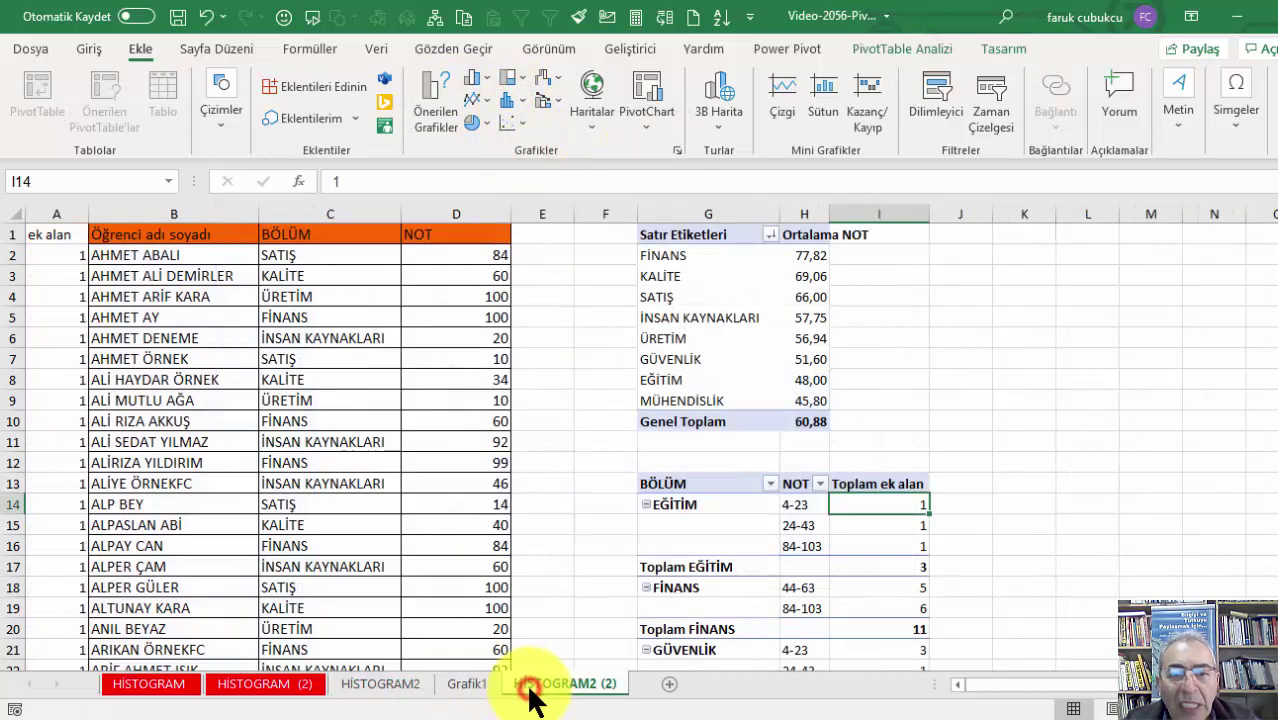
left_click(472, 684)
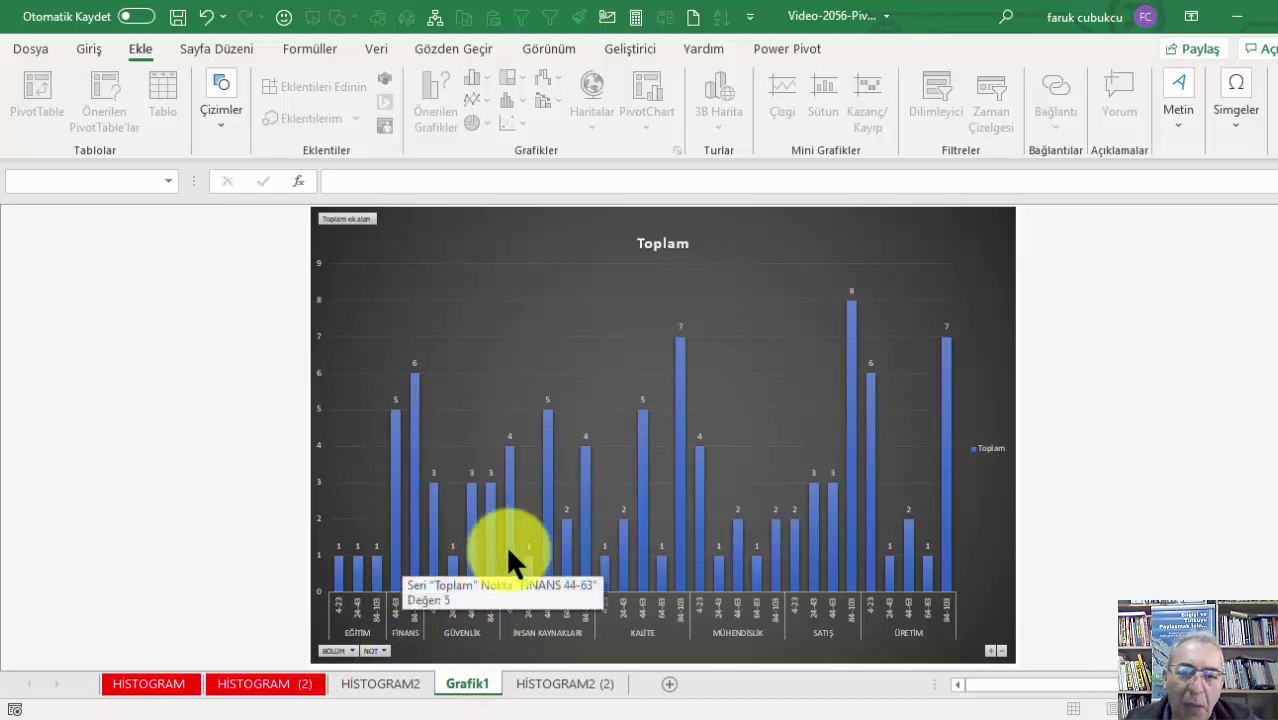
left_click(140, 690)
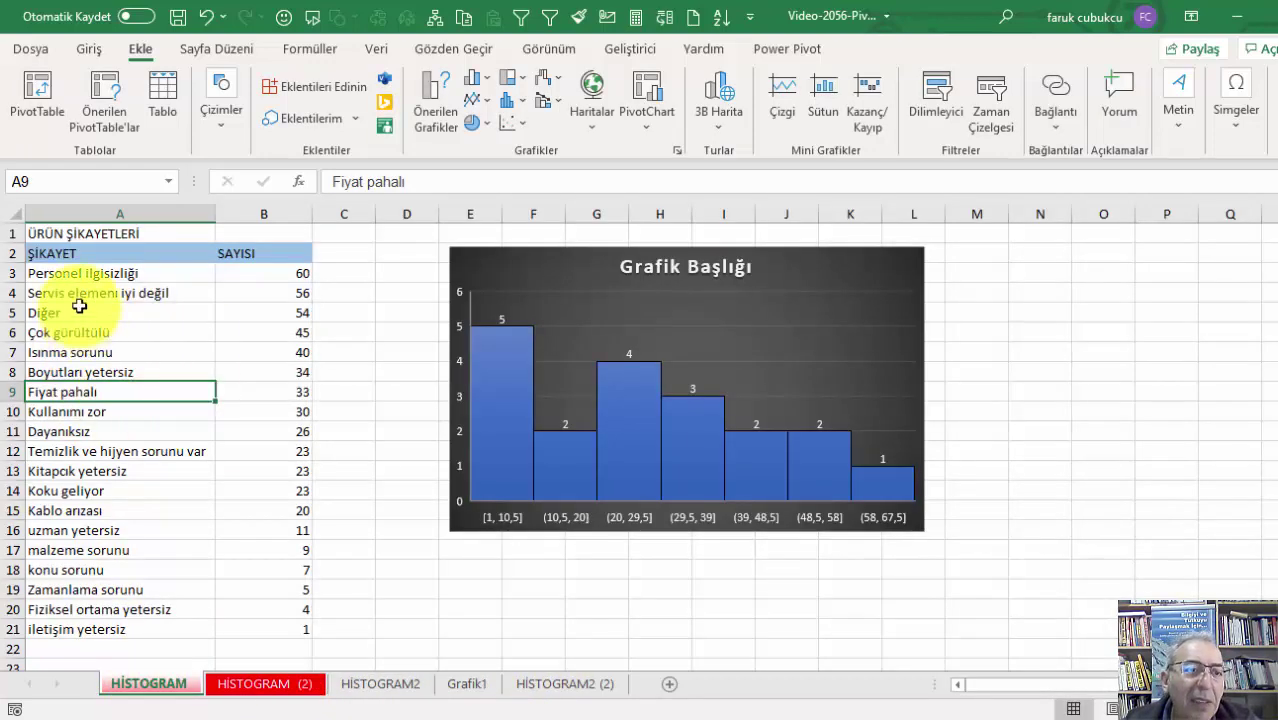
Step: Create an empty pivot table at F2 on HİSTOGRAM (2) from the complaint data
left_click(245, 685)
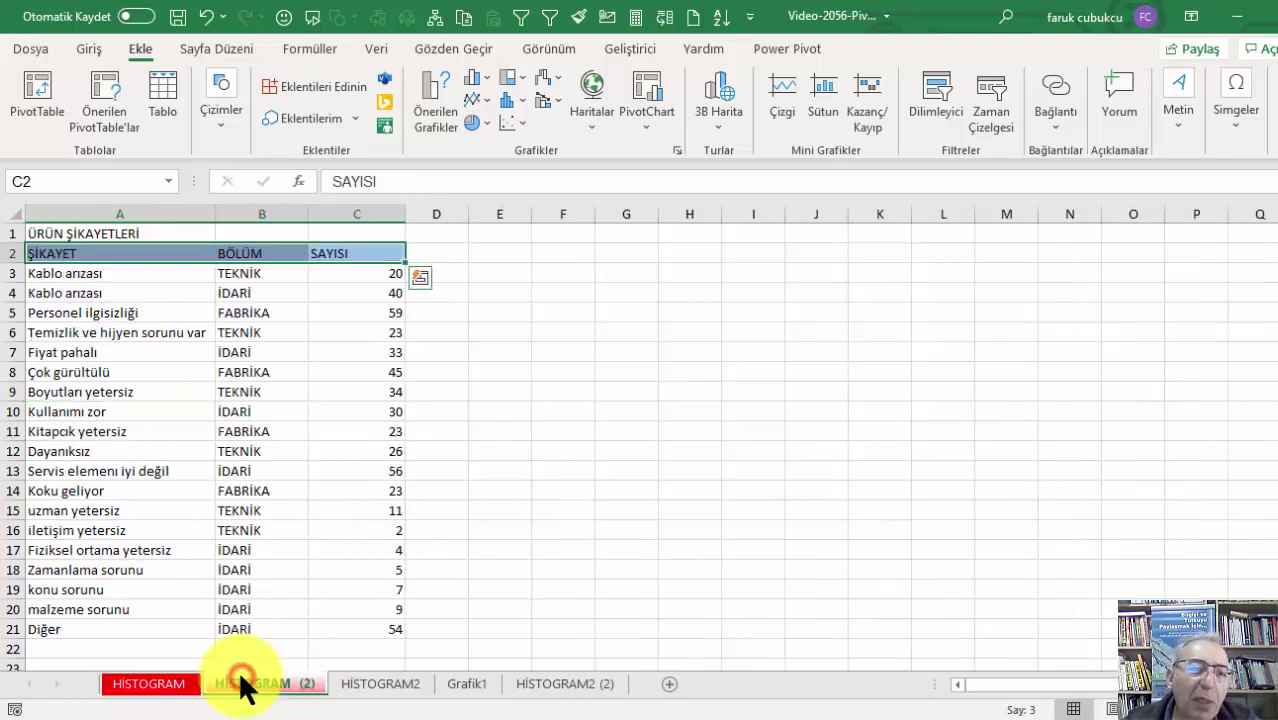
left_click(312, 431)
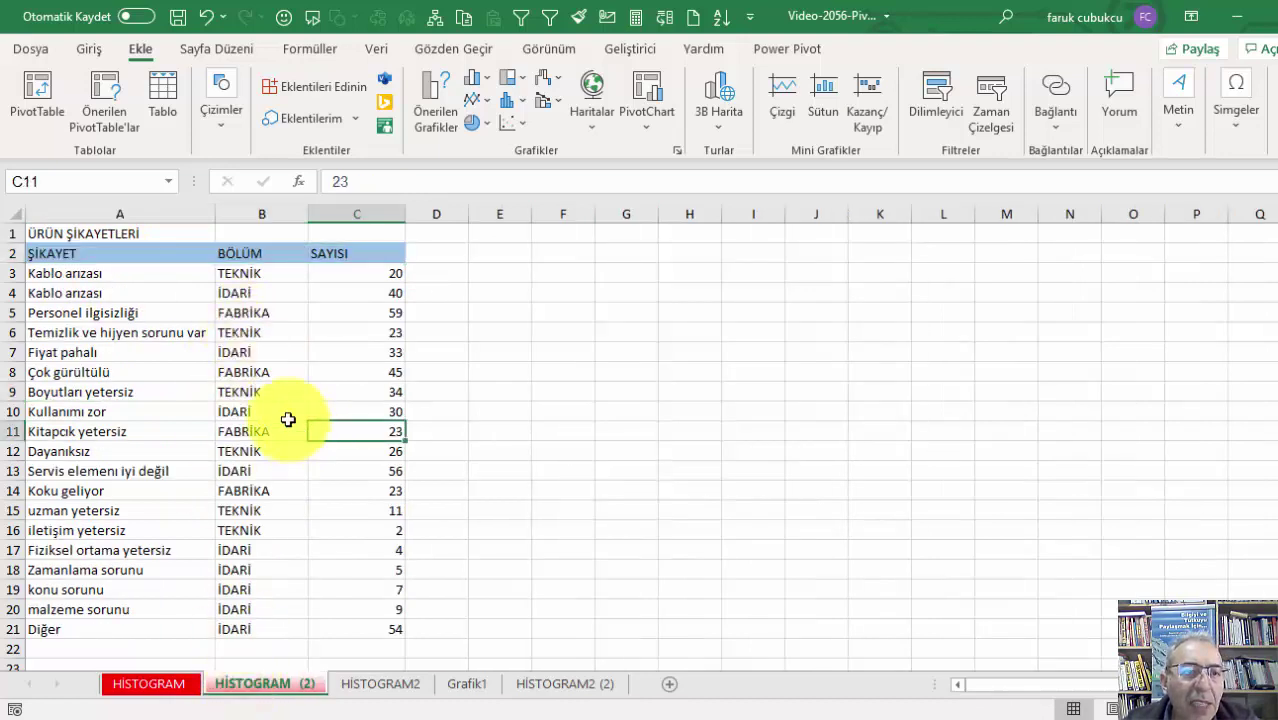
left_click(183, 256)
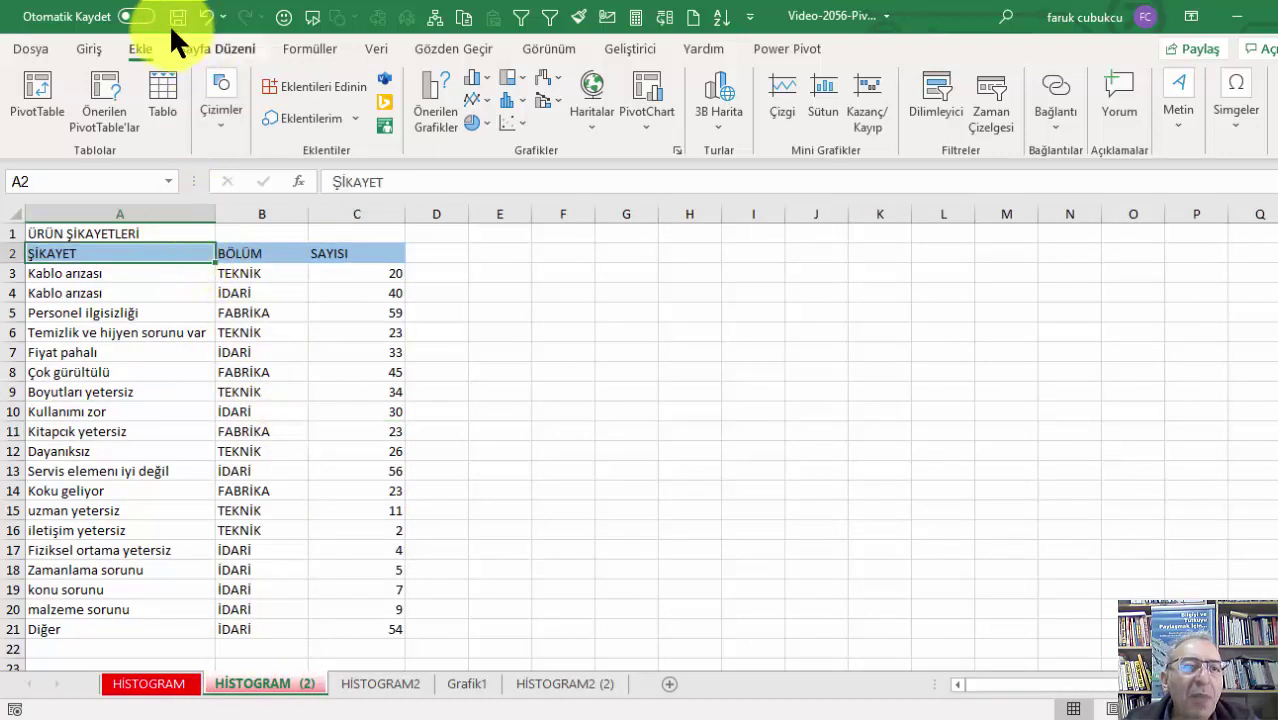
left_click(143, 47)
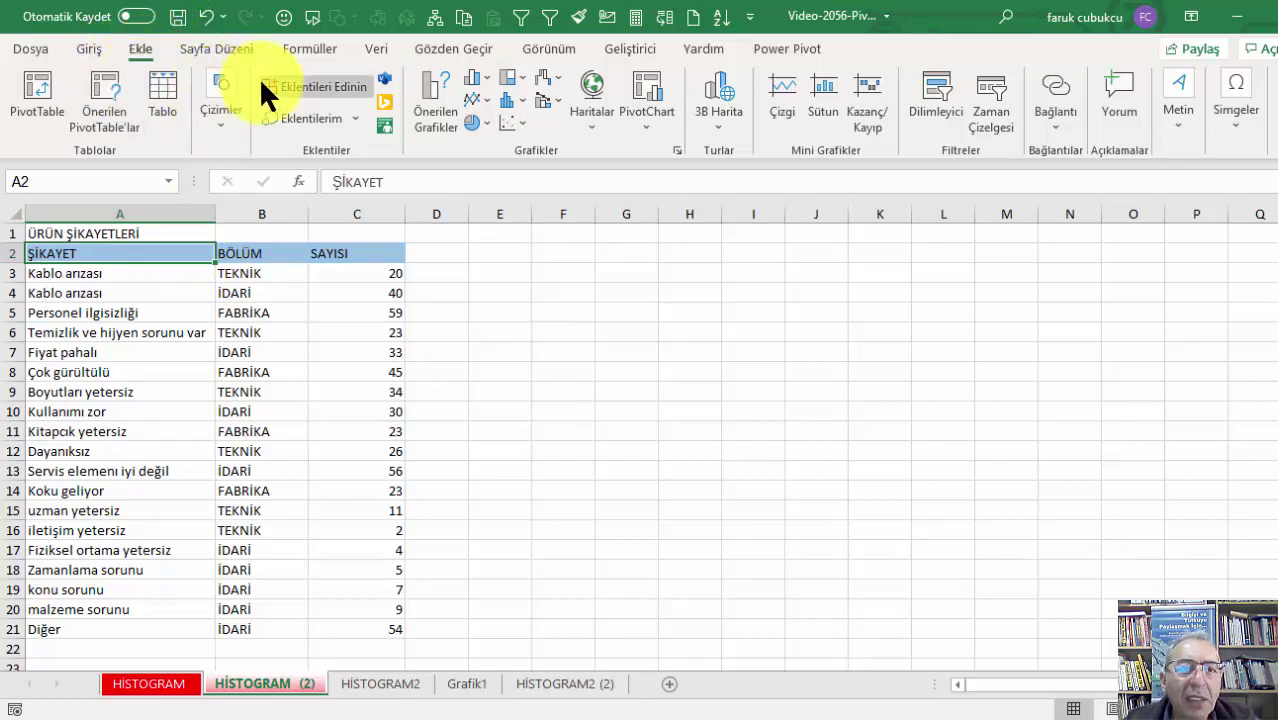
left_click(35, 88)
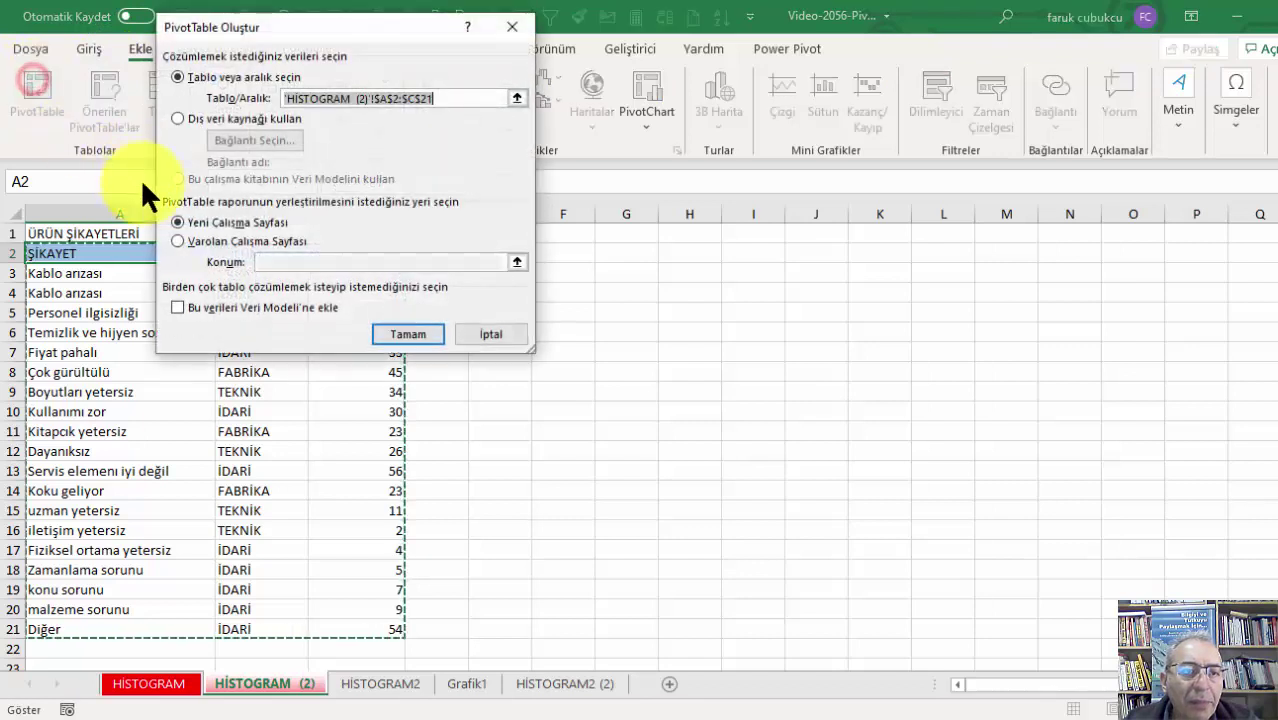
left_click(211, 241)
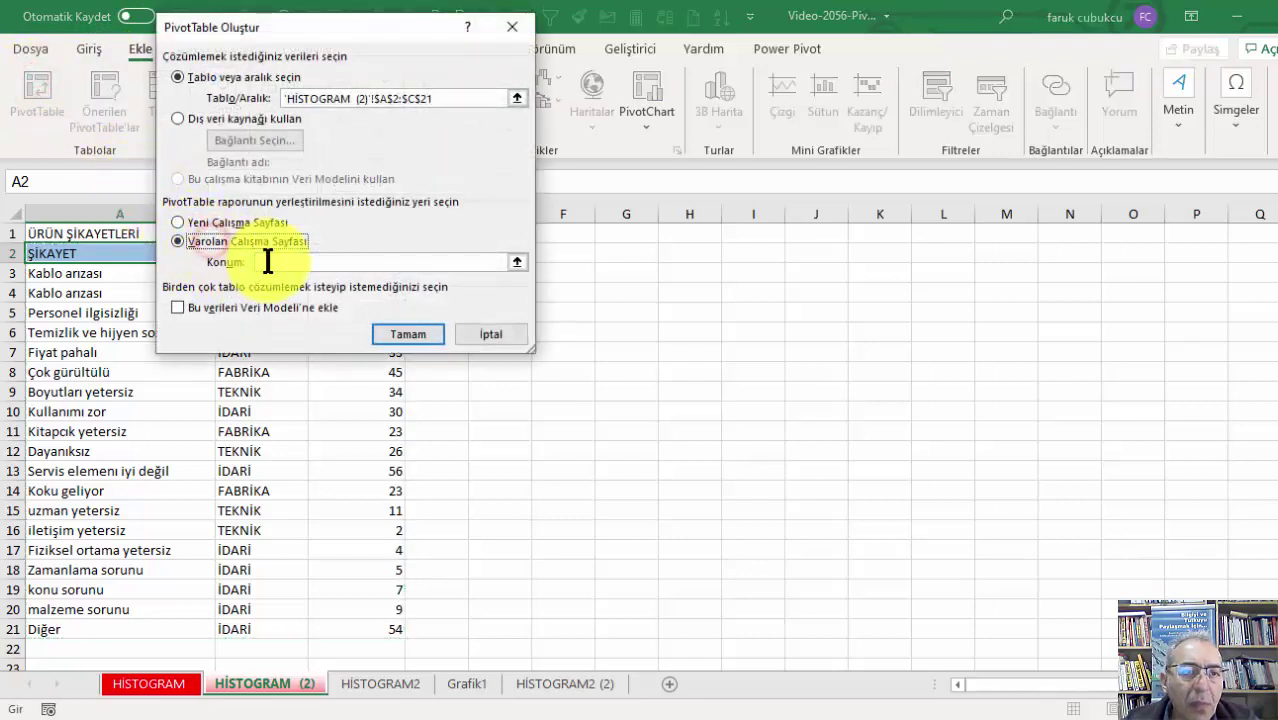
left_click(565, 253)
left_click(410, 334)
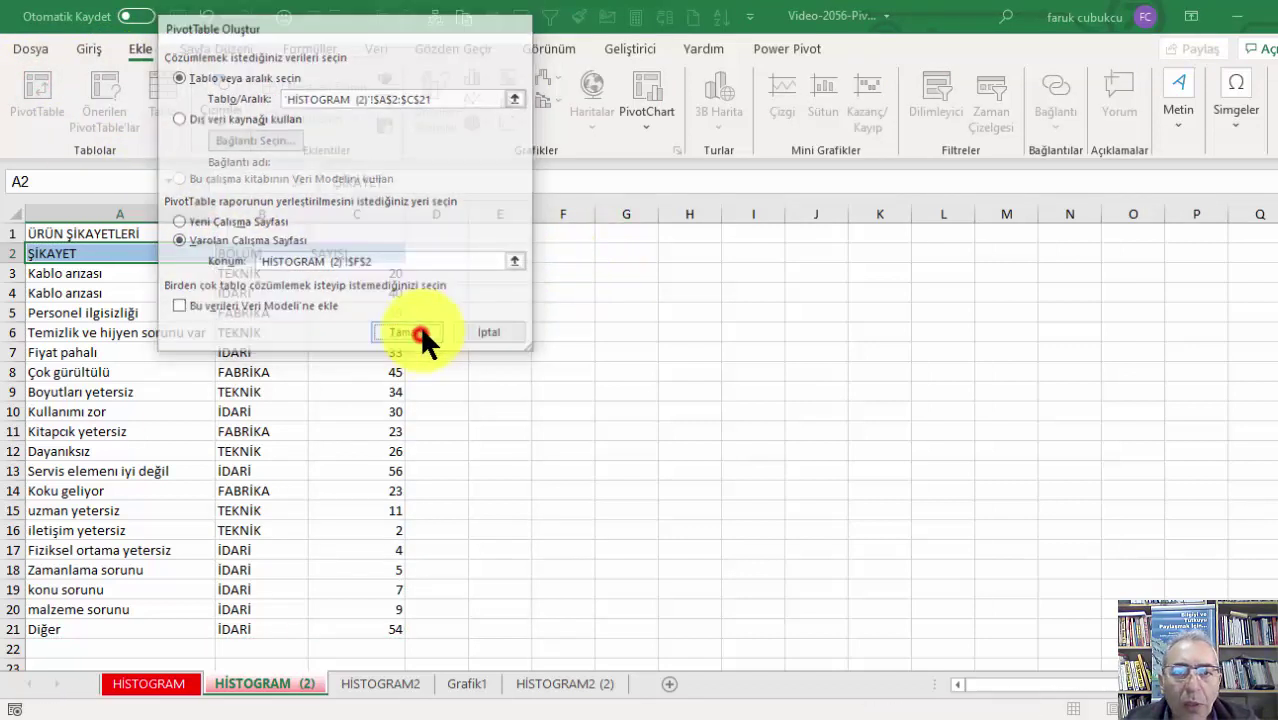
Step: Place BÖLÜM and then SAYISI in the pivot's Rows area
left_click_drag(1059, 351, 1073, 585)
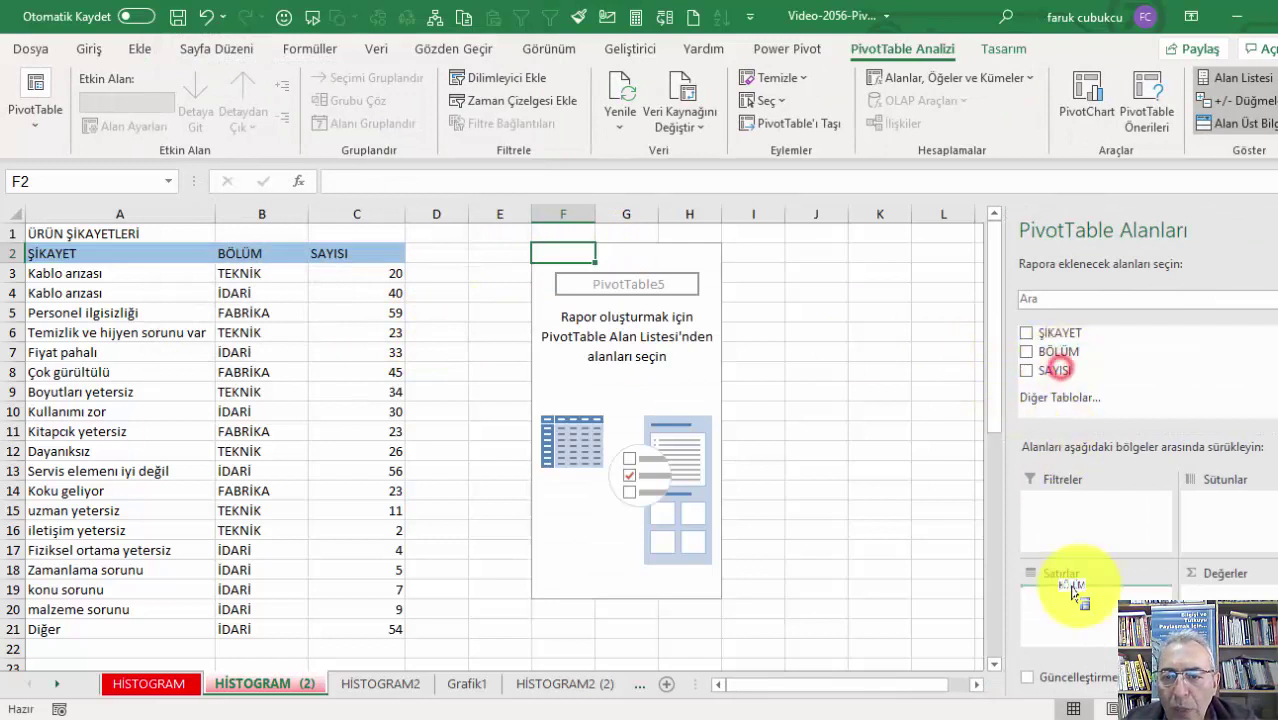
left_click_drag(1053, 371, 1053, 375)
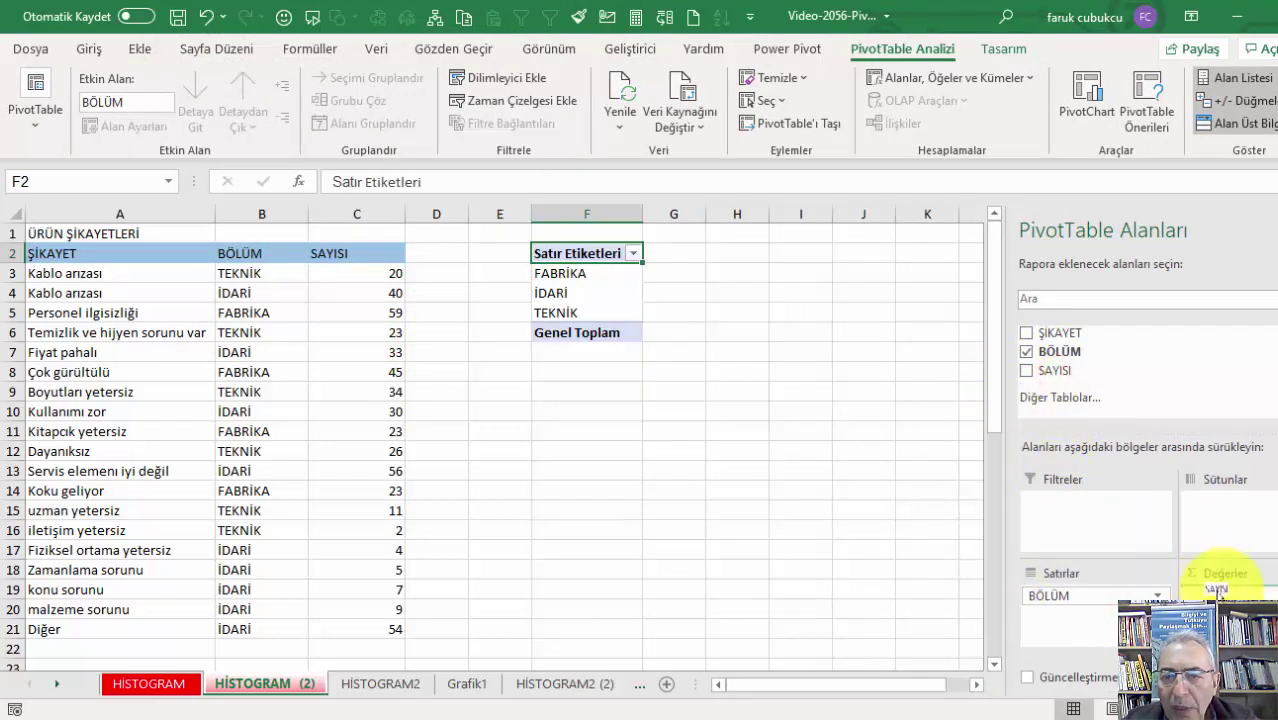
left_click_drag(1063, 398, 1218, 592)
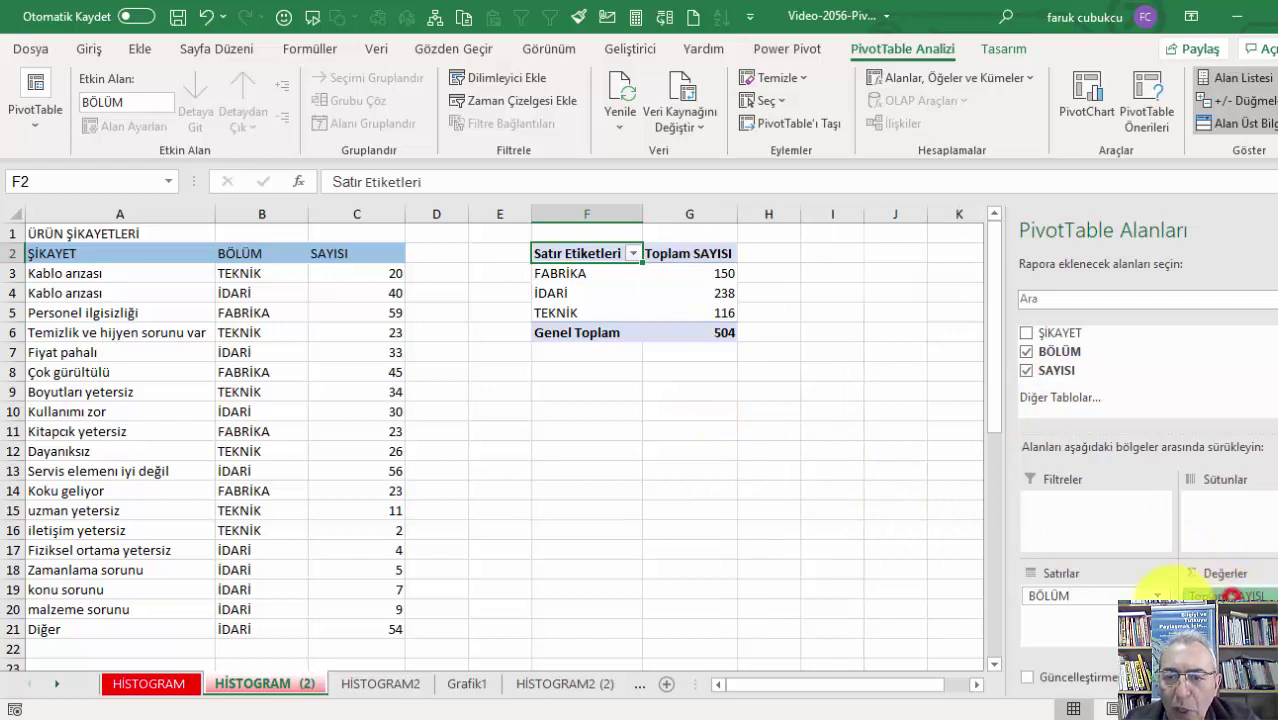
left_click_drag(1232, 596, 1042, 620)
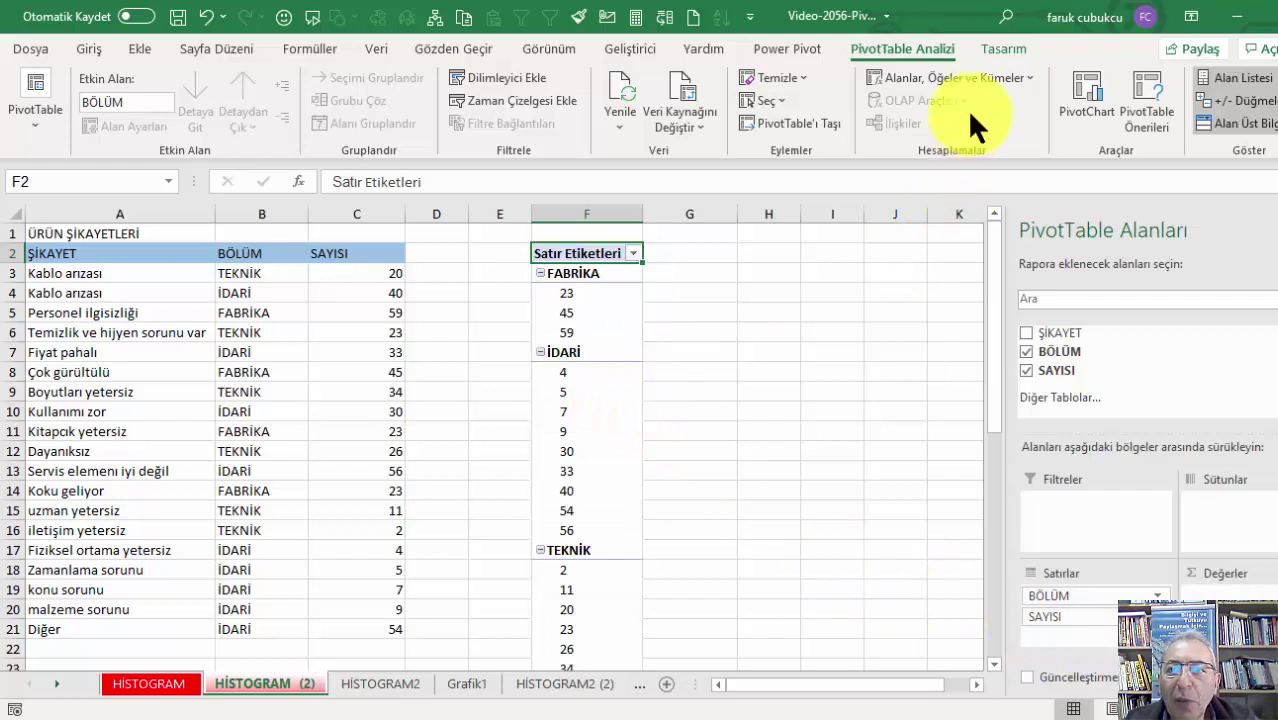
left_click(1004, 48)
left_click(164, 125)
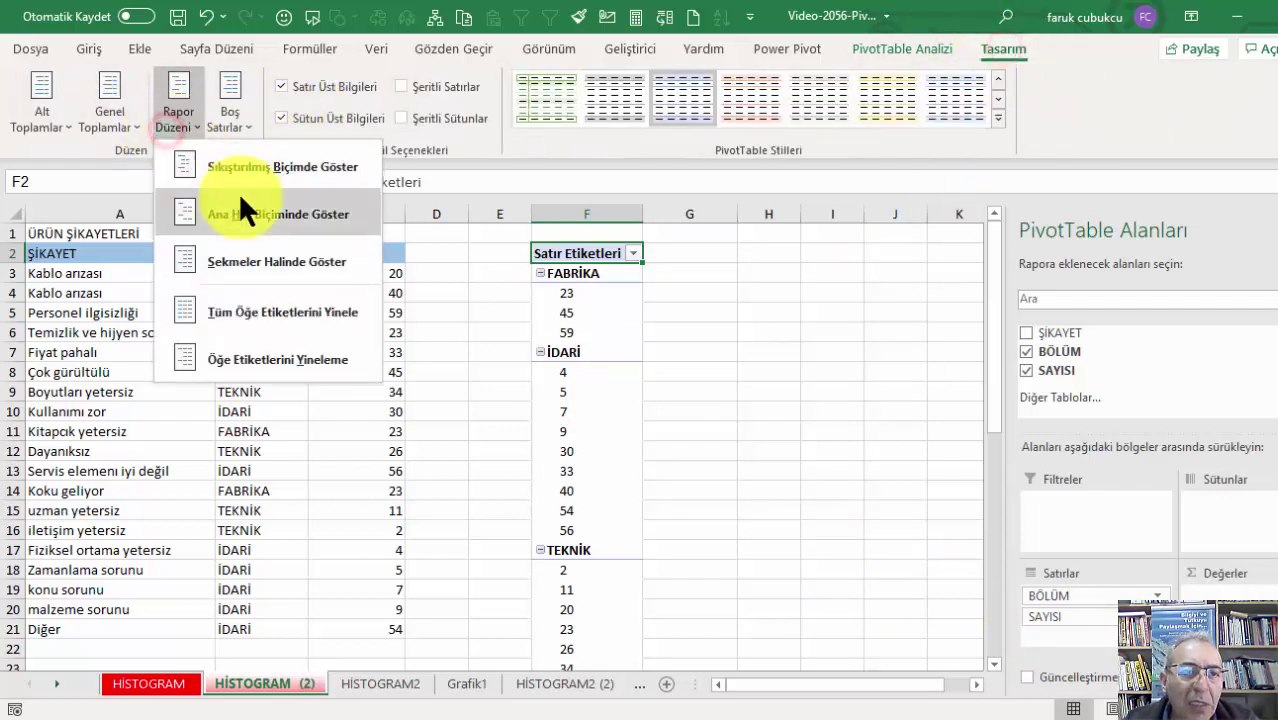
Step: Switch the pivot to tabular form, widen columns F and G, and remove BÖLÜM subtotals
left_click(241, 268)
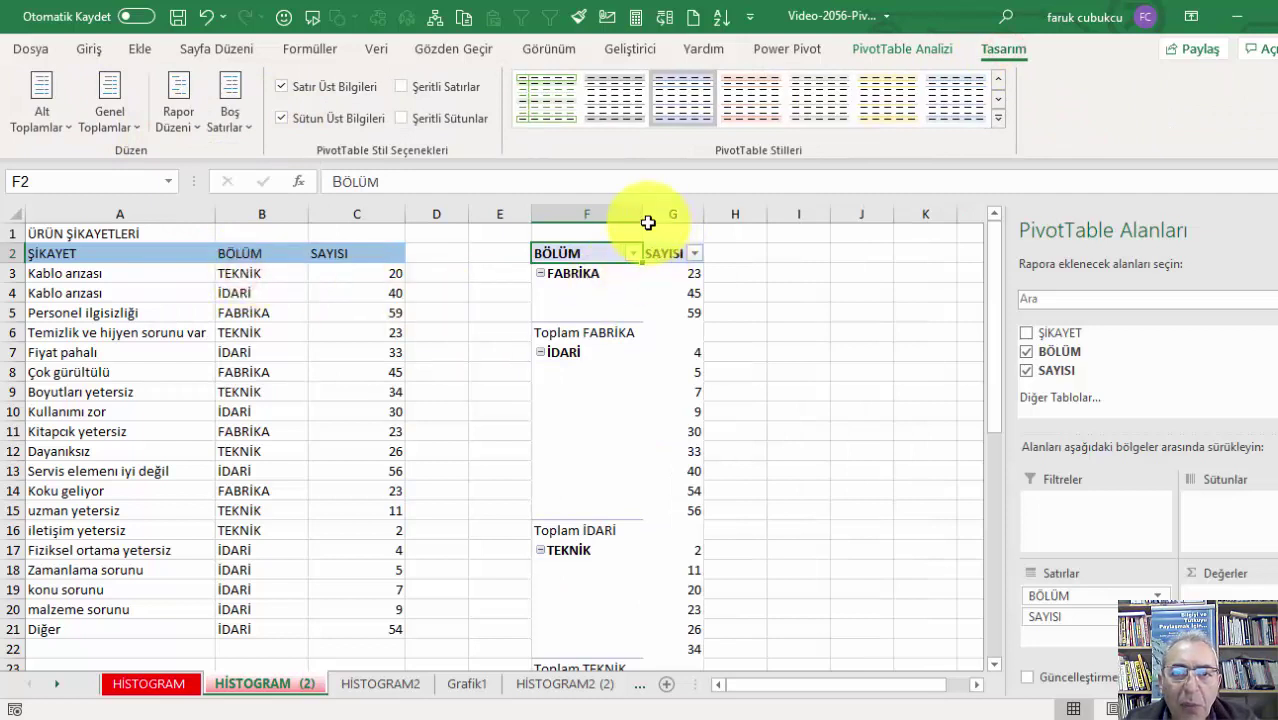
left_click_drag(647, 215, 787, 215)
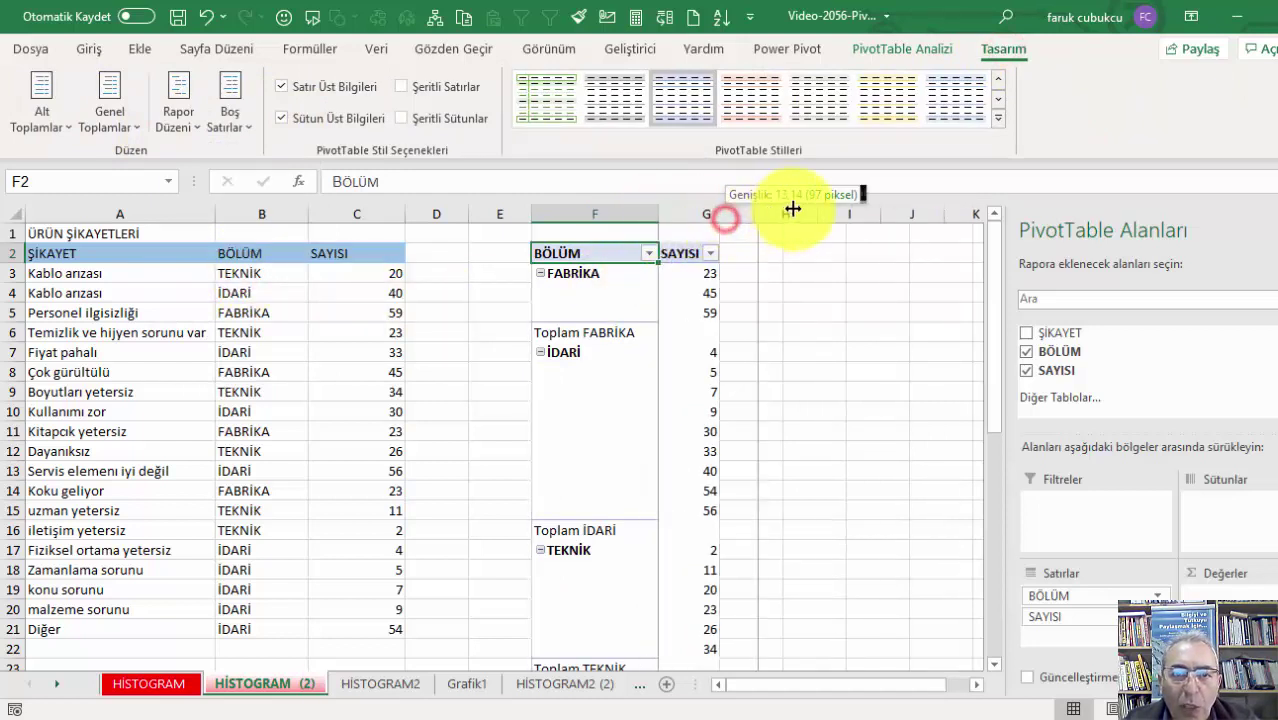
left_click(621, 337)
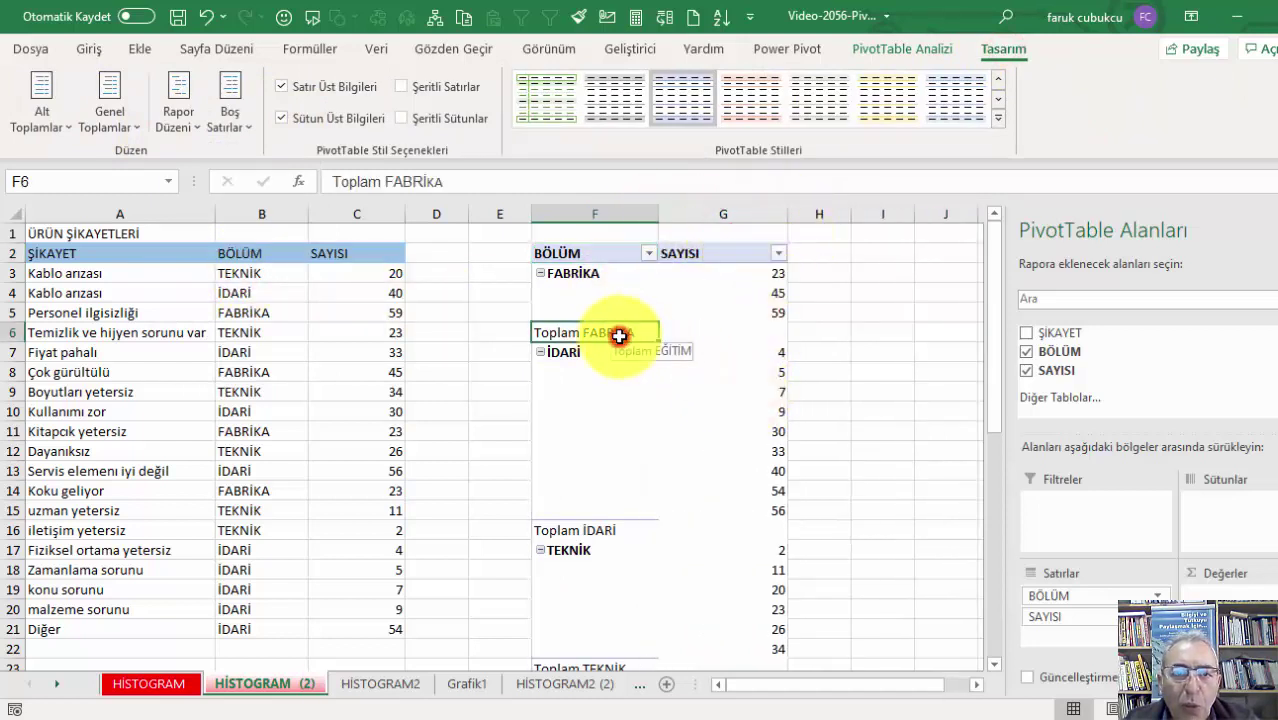
right_click(620, 336)
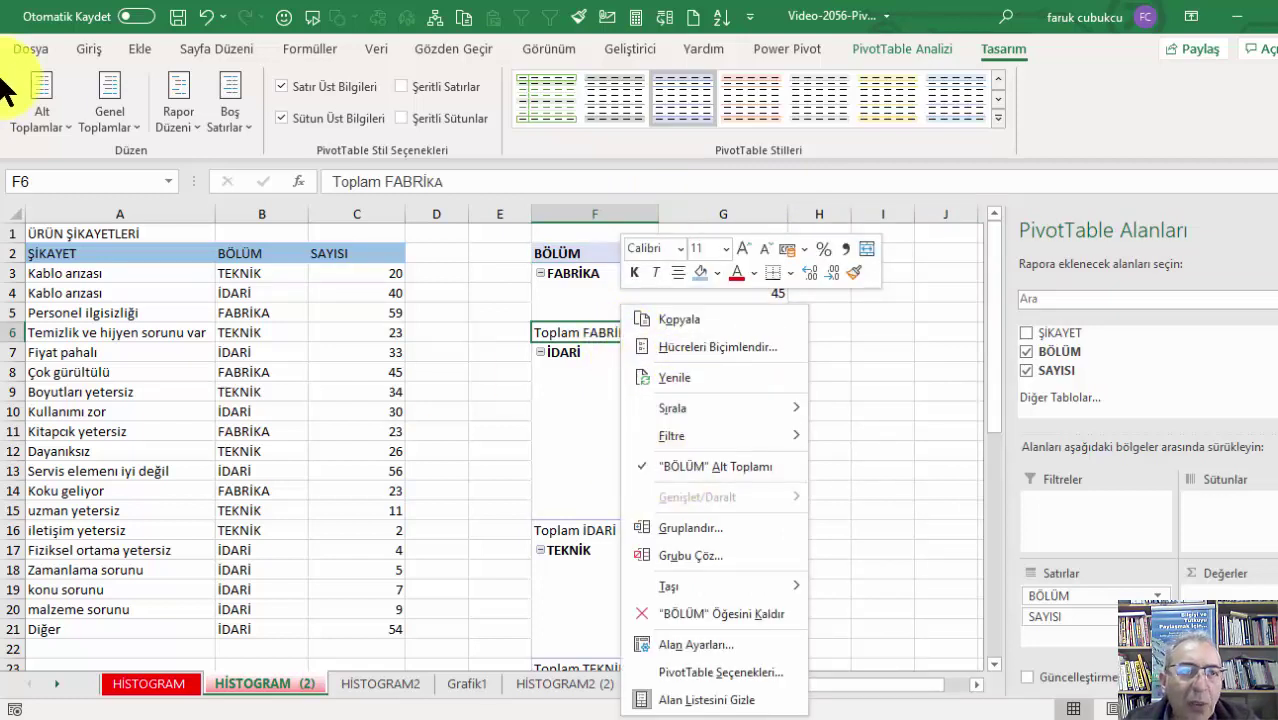
left_click(686, 463)
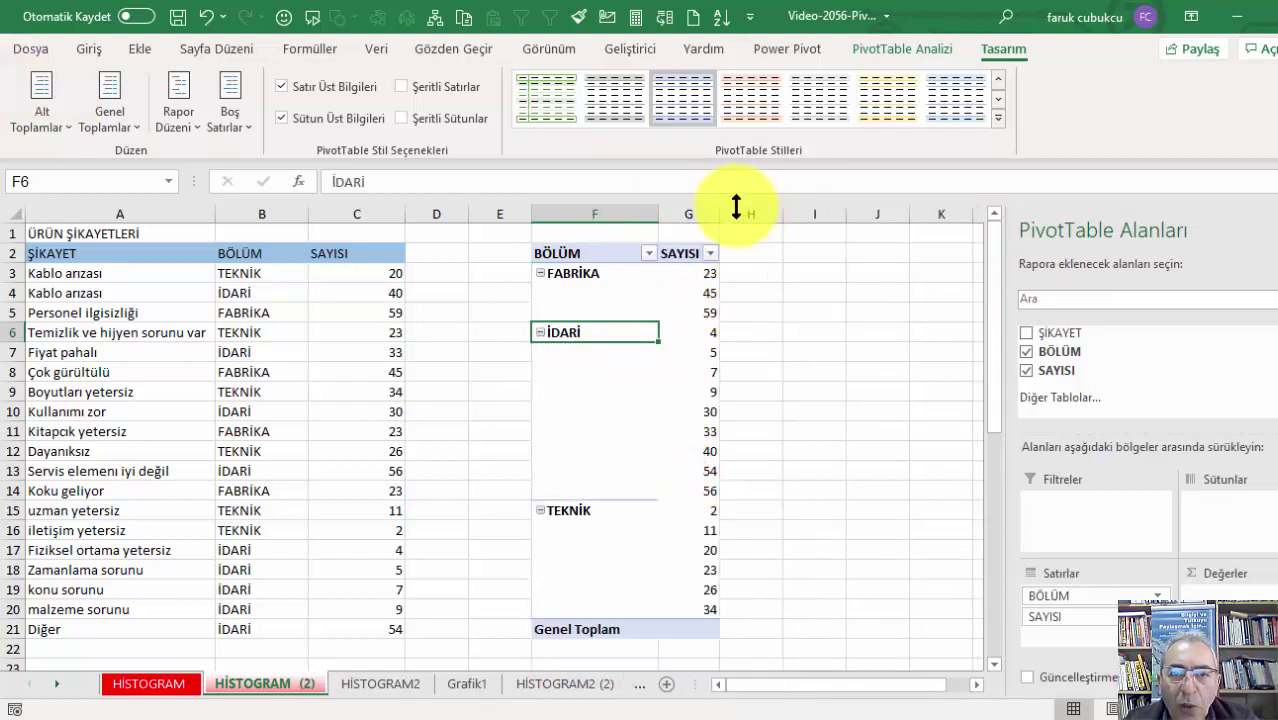
Step: Widen the department column and add ŞİKAYET to the rows between BÖLÜM and SAYISI
left_click_drag(720, 214, 770, 214)
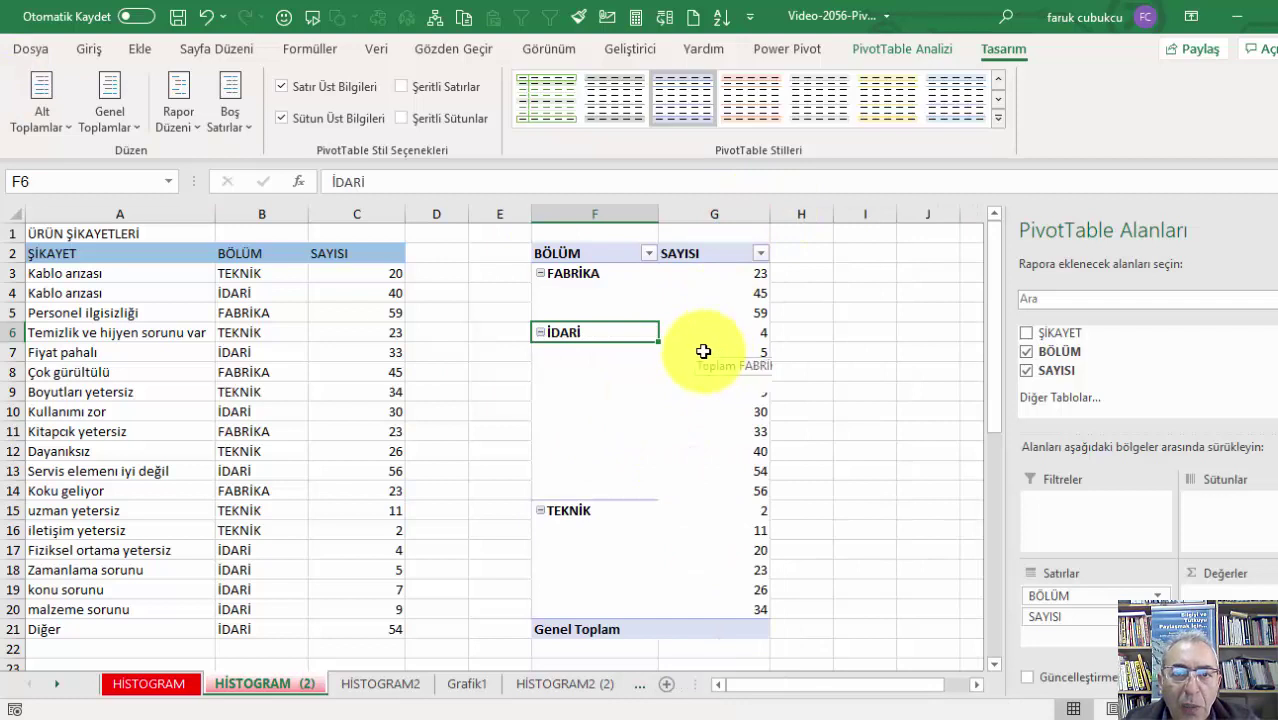
scroll(640, 400, "down", 1)
scroll(608, 432, "up", 1)
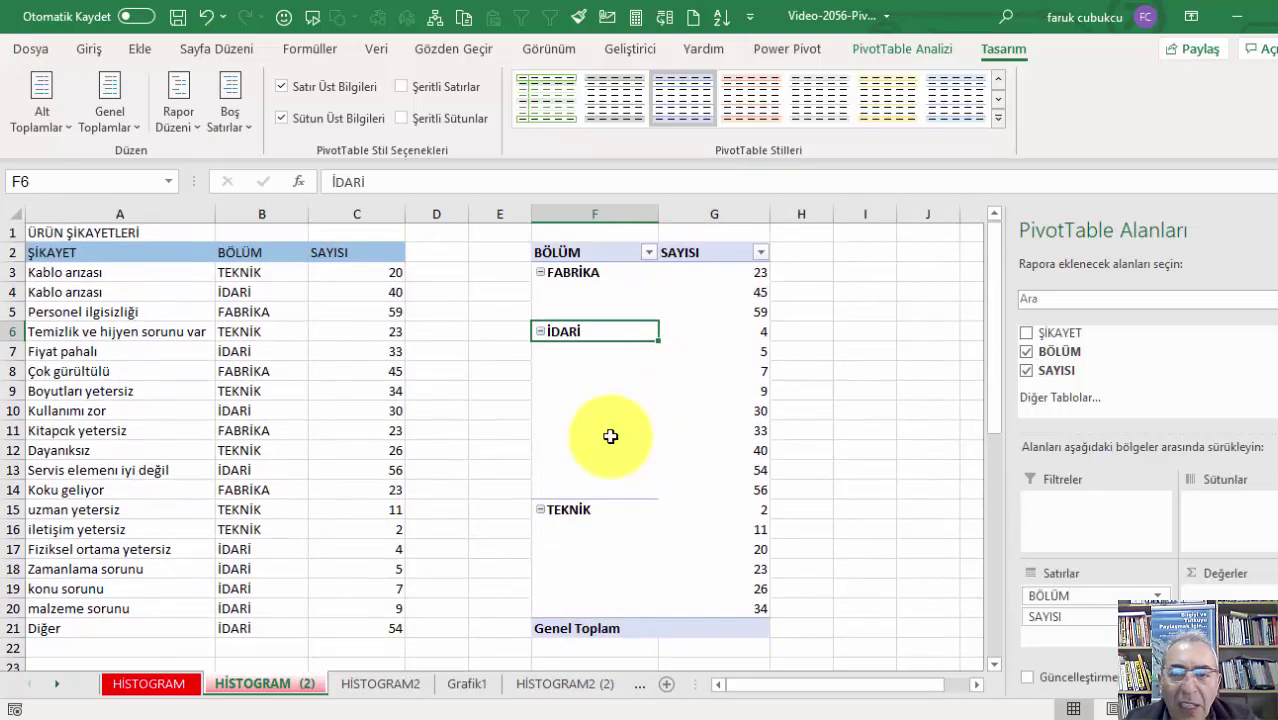
left_click_drag(1058, 332, 1090, 612)
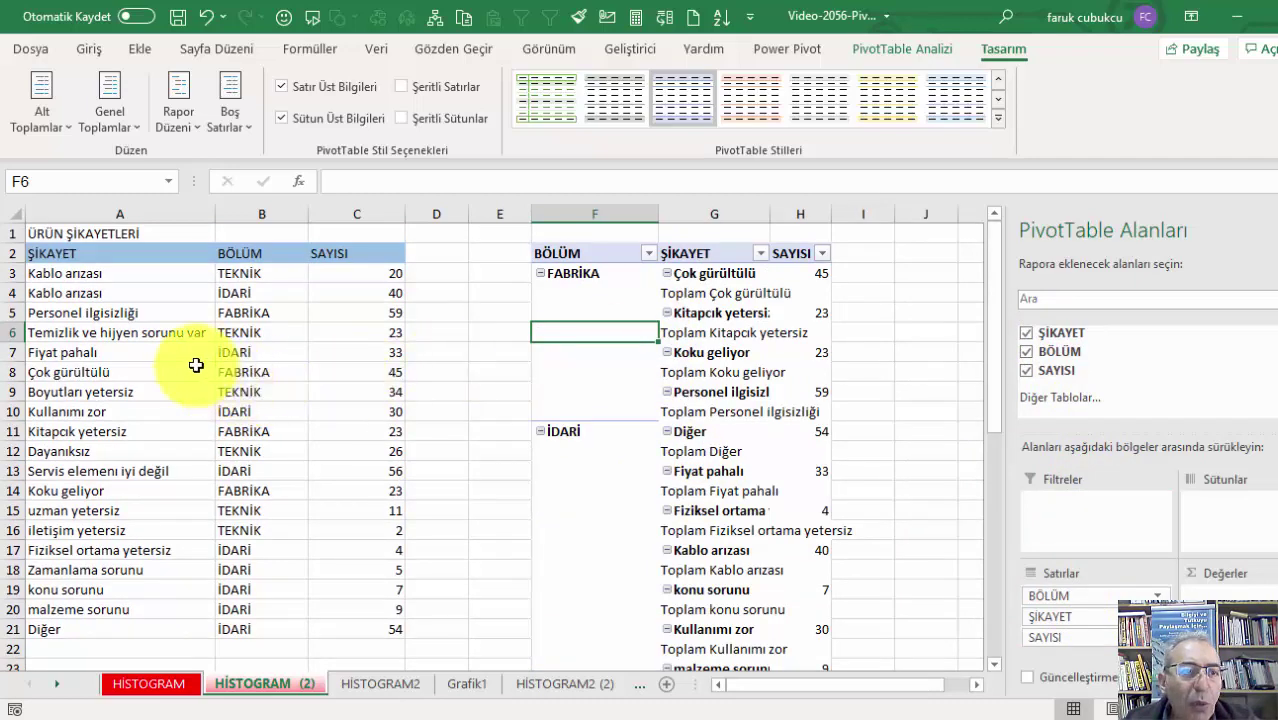
Step: Widen the pivot's complaint and count columns and remove the per-complaint total rows
left_click(145, 275)
left_click(132, 296)
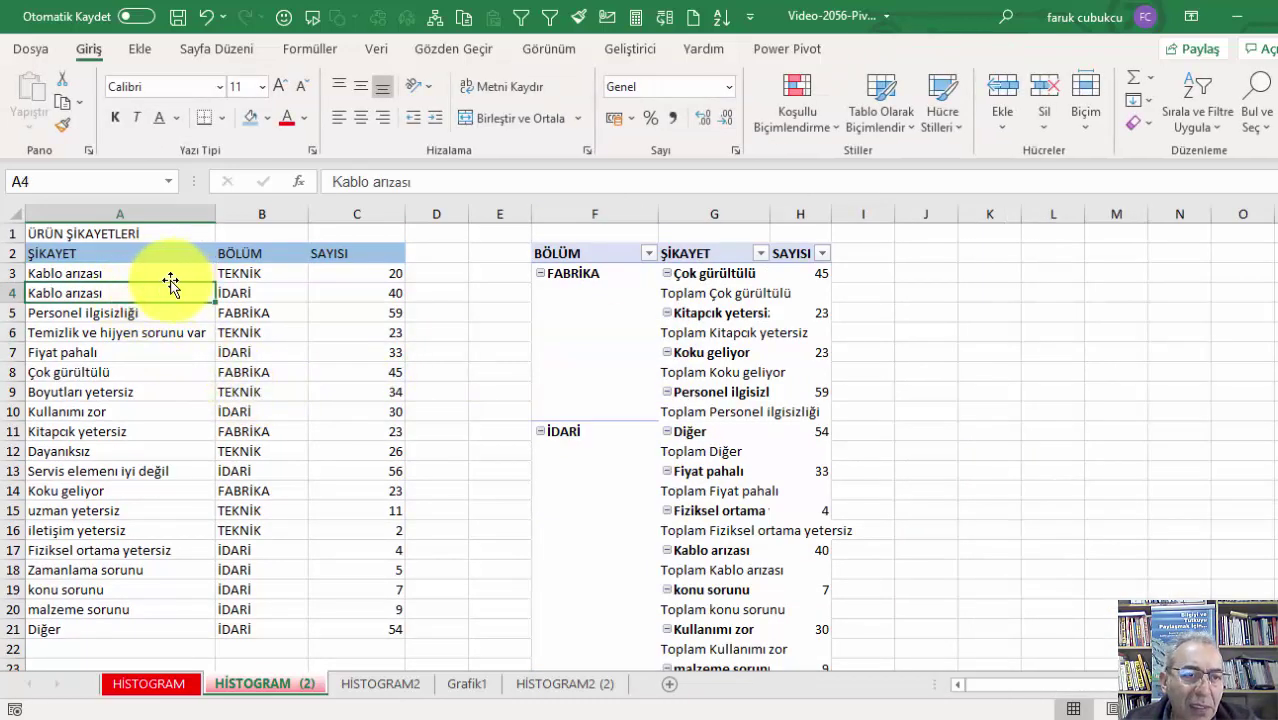
left_click(255, 272)
left_click(250, 292)
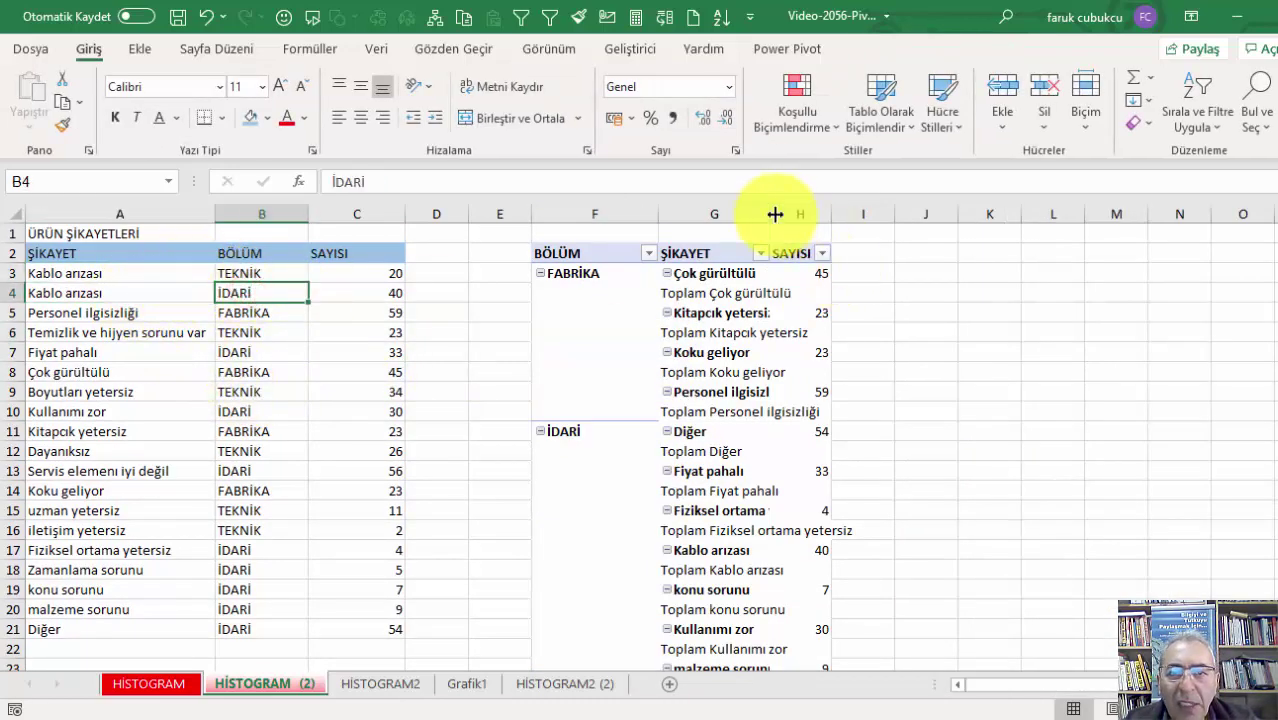
left_click_drag(775, 214, 981, 214)
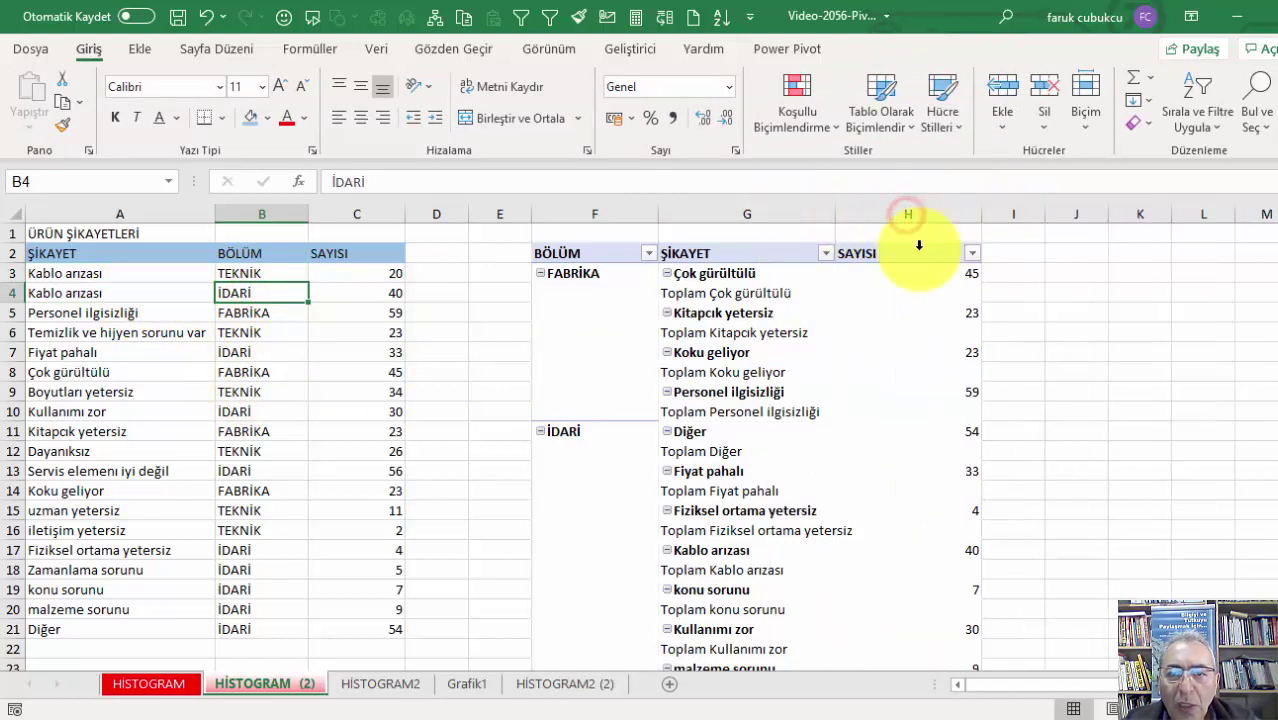
right_click(770, 292)
left_click(830, 455)
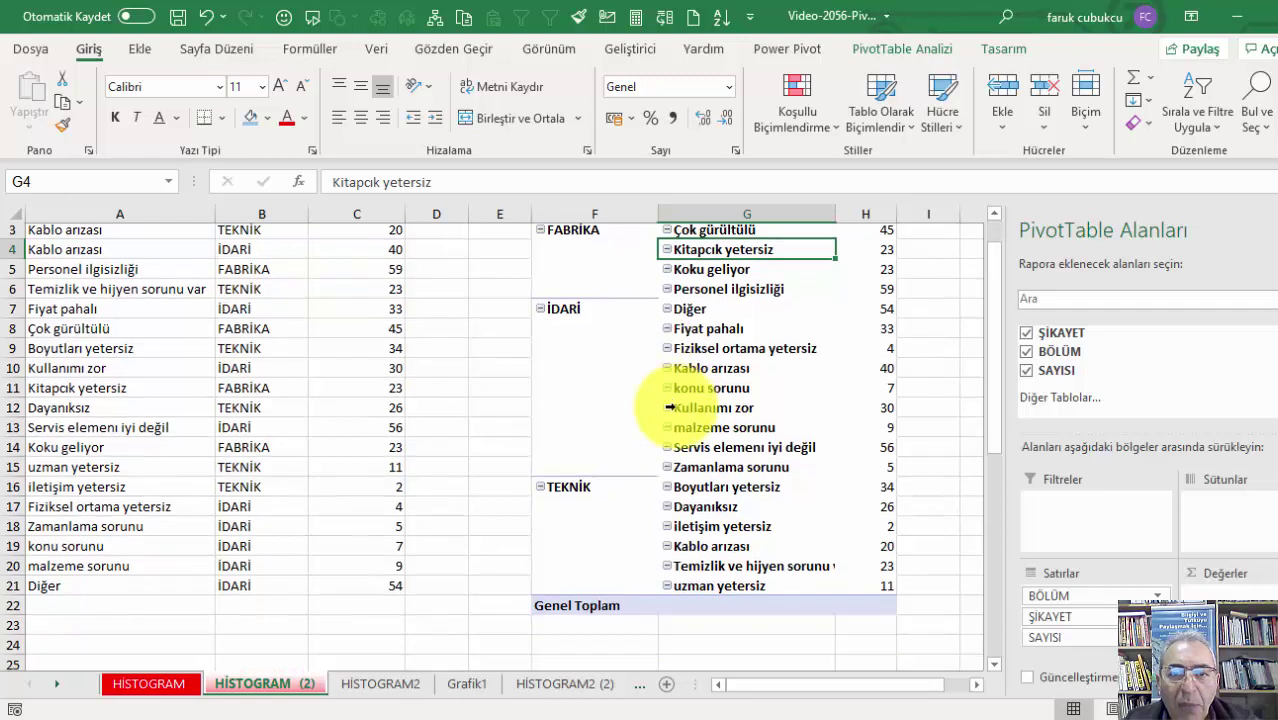
Step: Check complaint counts such as 54 and Çok gürültülü 45, widening the count column slightly
scroll(670, 405, "down", 1)
left_click(709, 352)
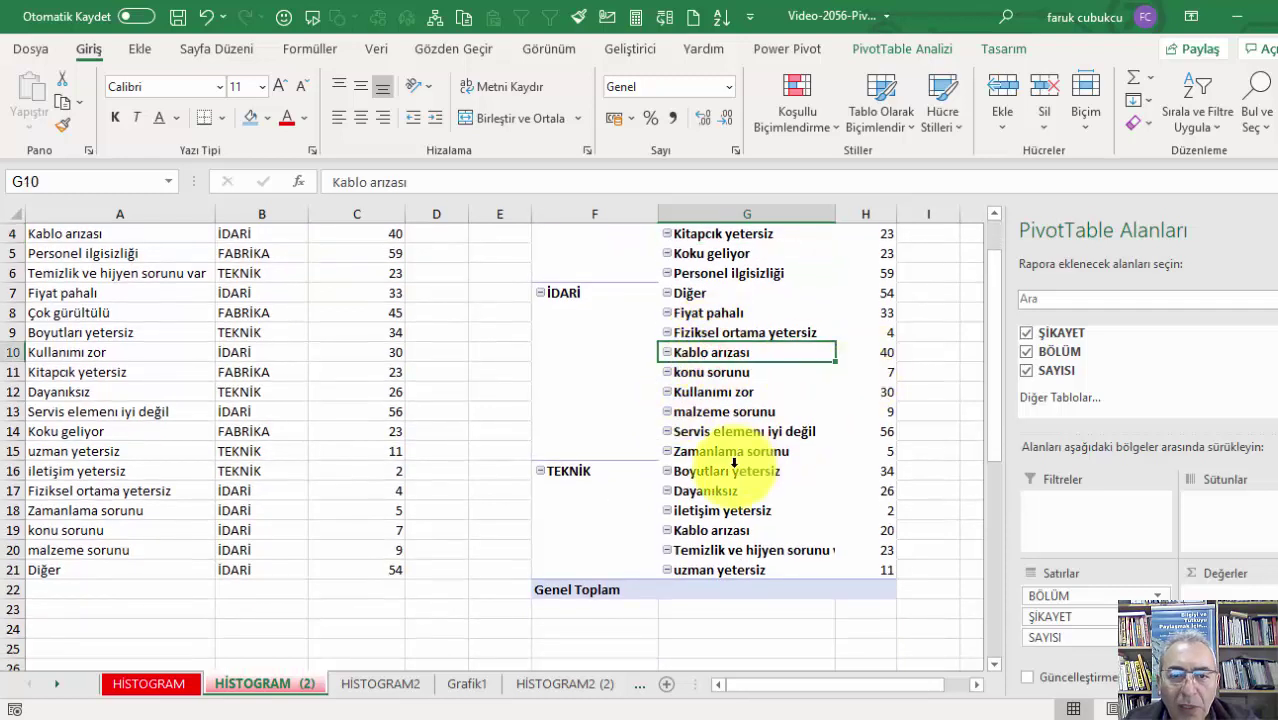
scroll(757, 492, "up", 1)
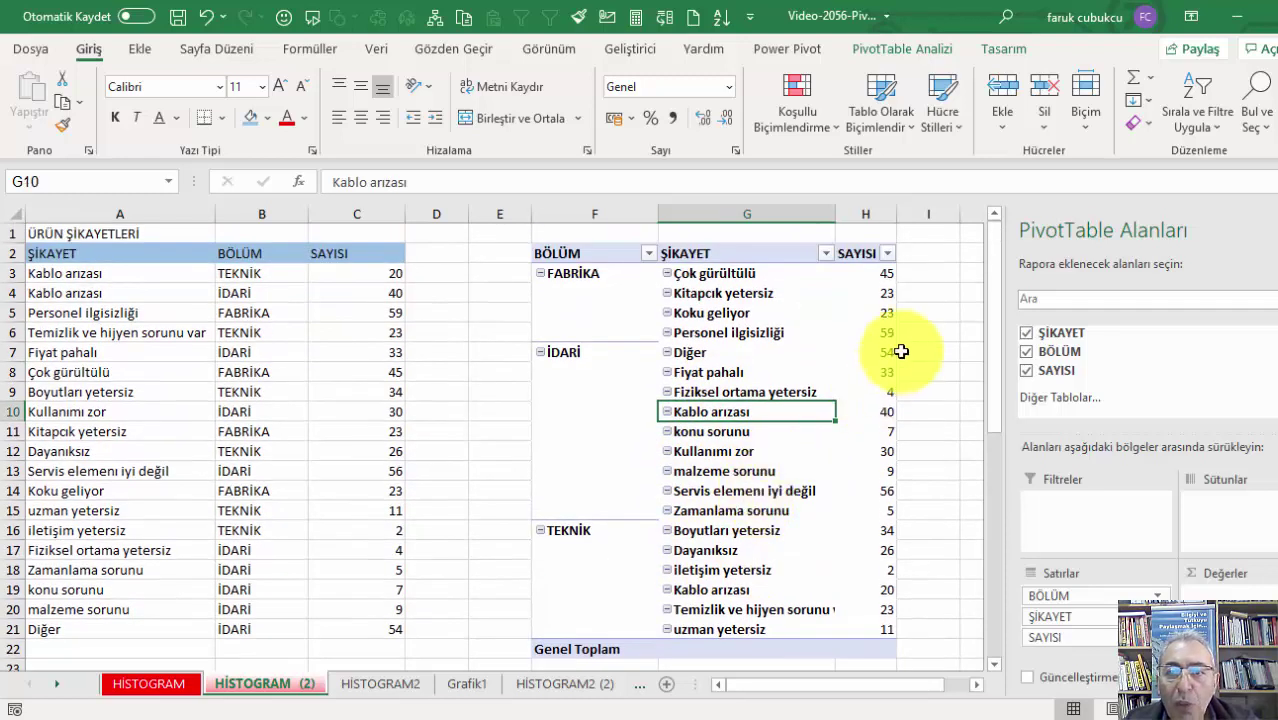
left_click_drag(898, 220, 913, 220)
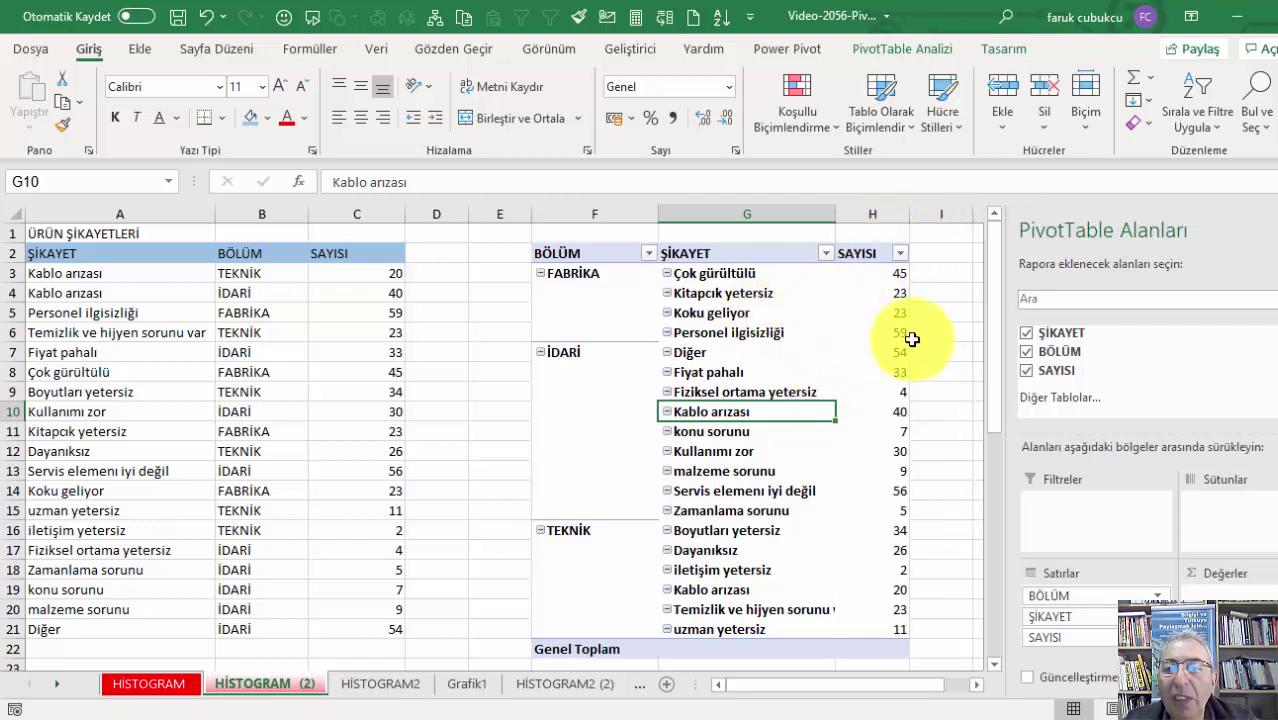
left_click(850, 351)
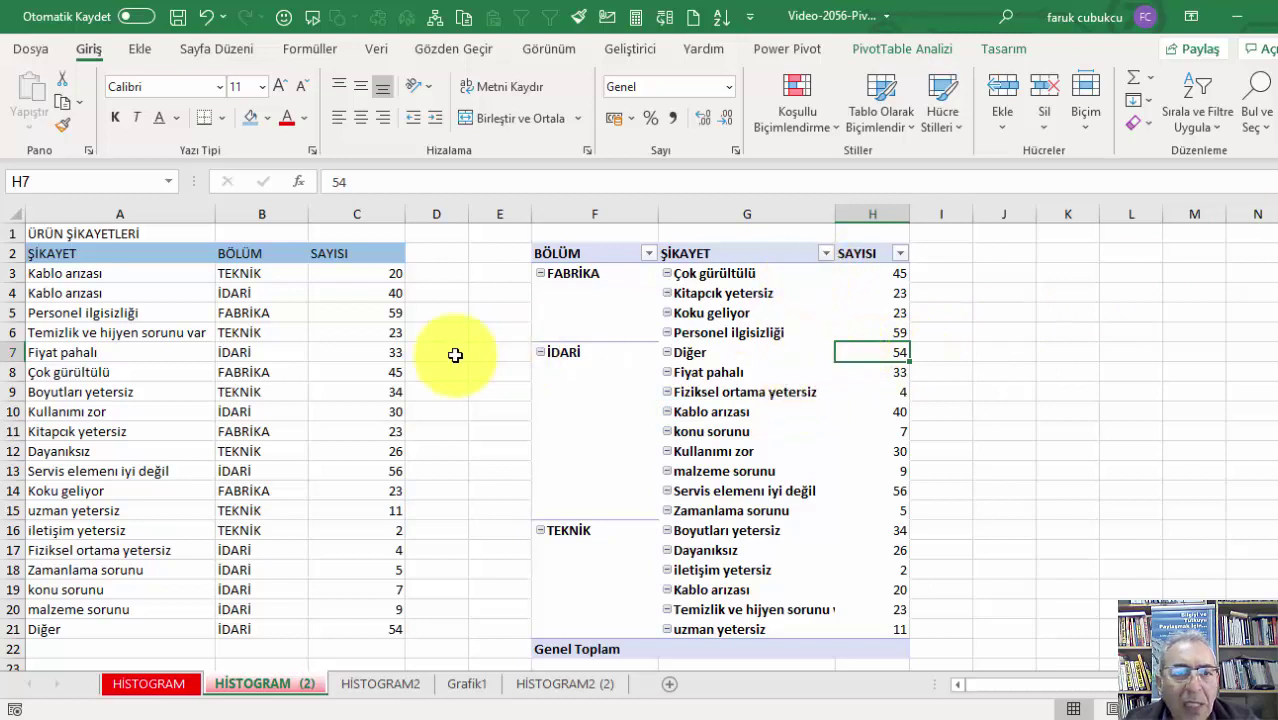
left_click(735, 275)
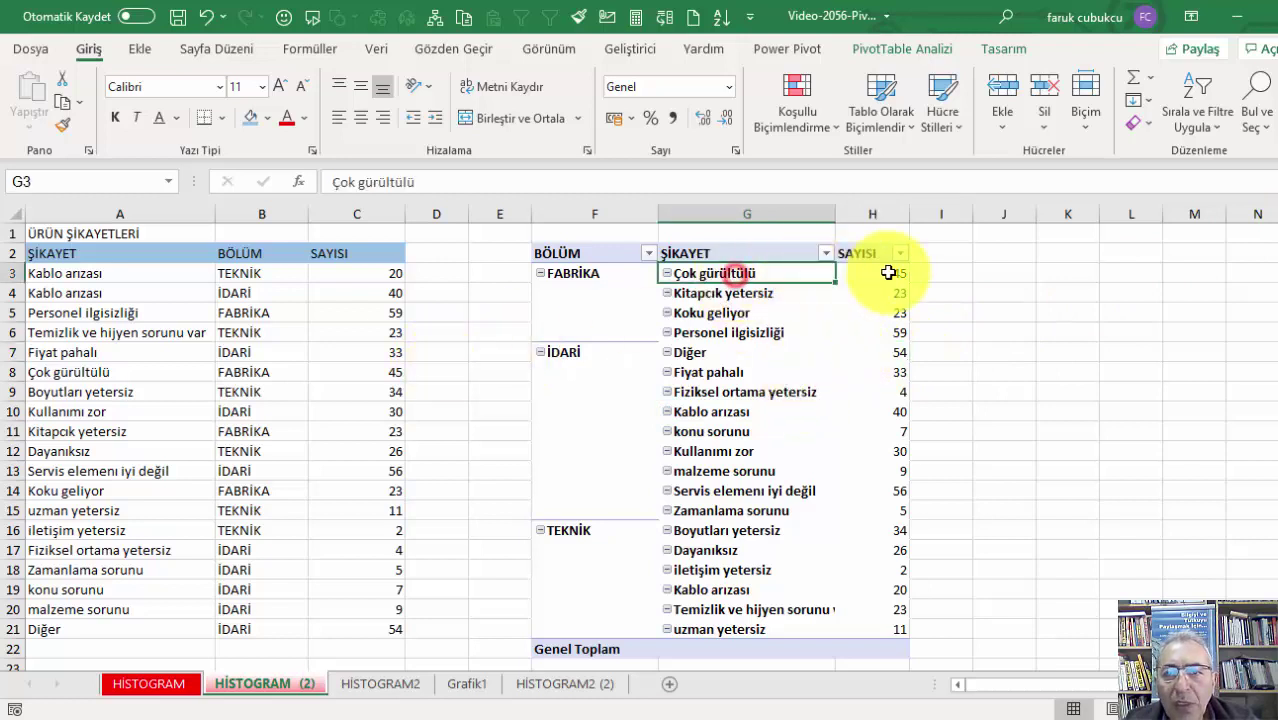
left_click(888, 272)
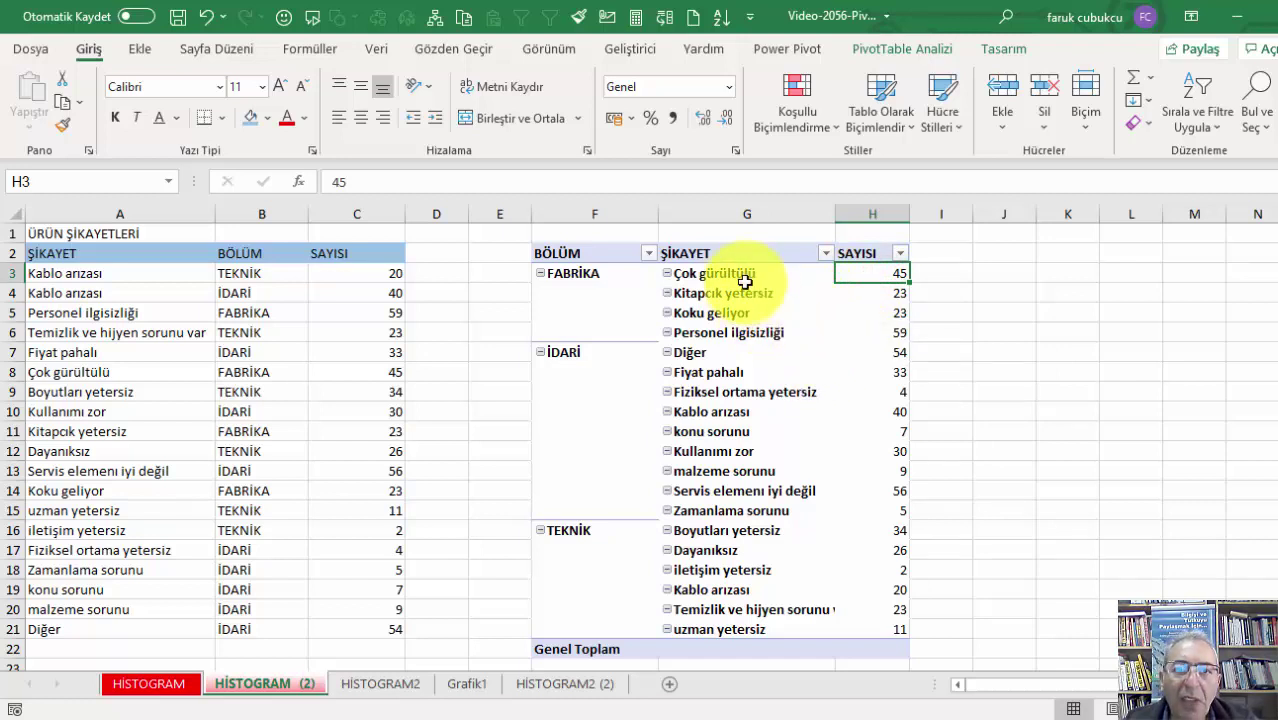
mouse_move(714, 273)
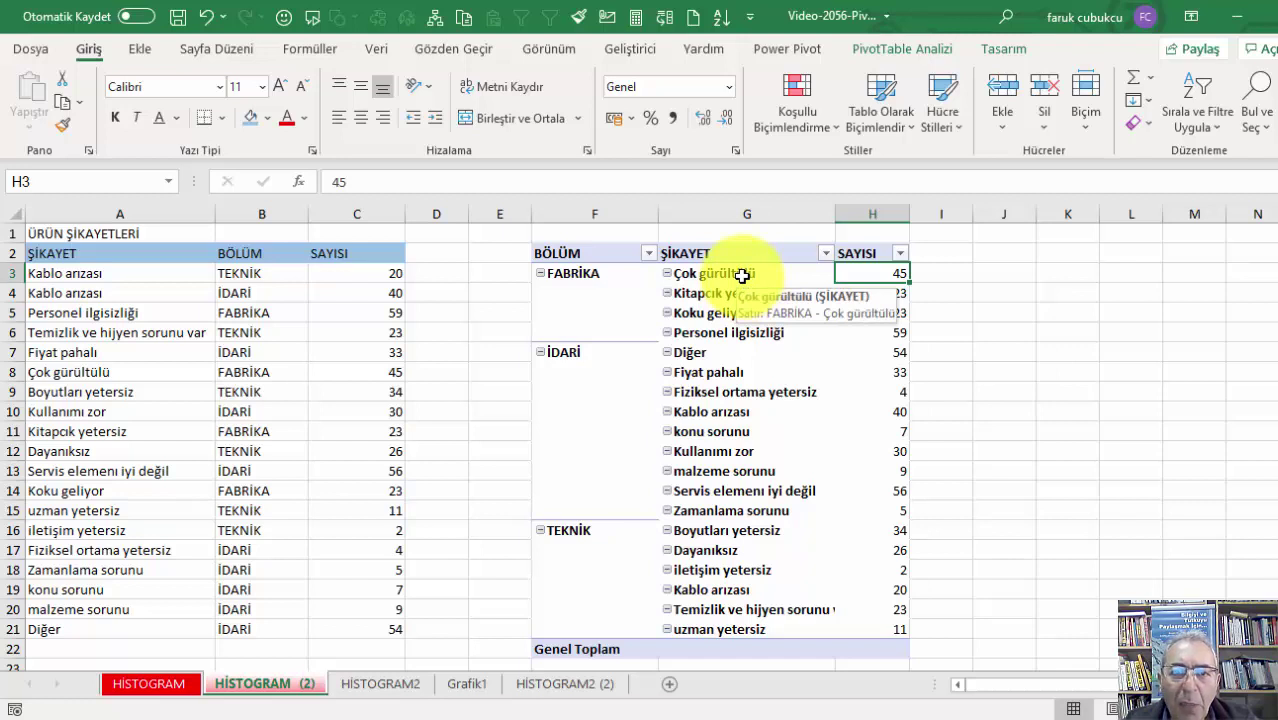
left_click(742, 276)
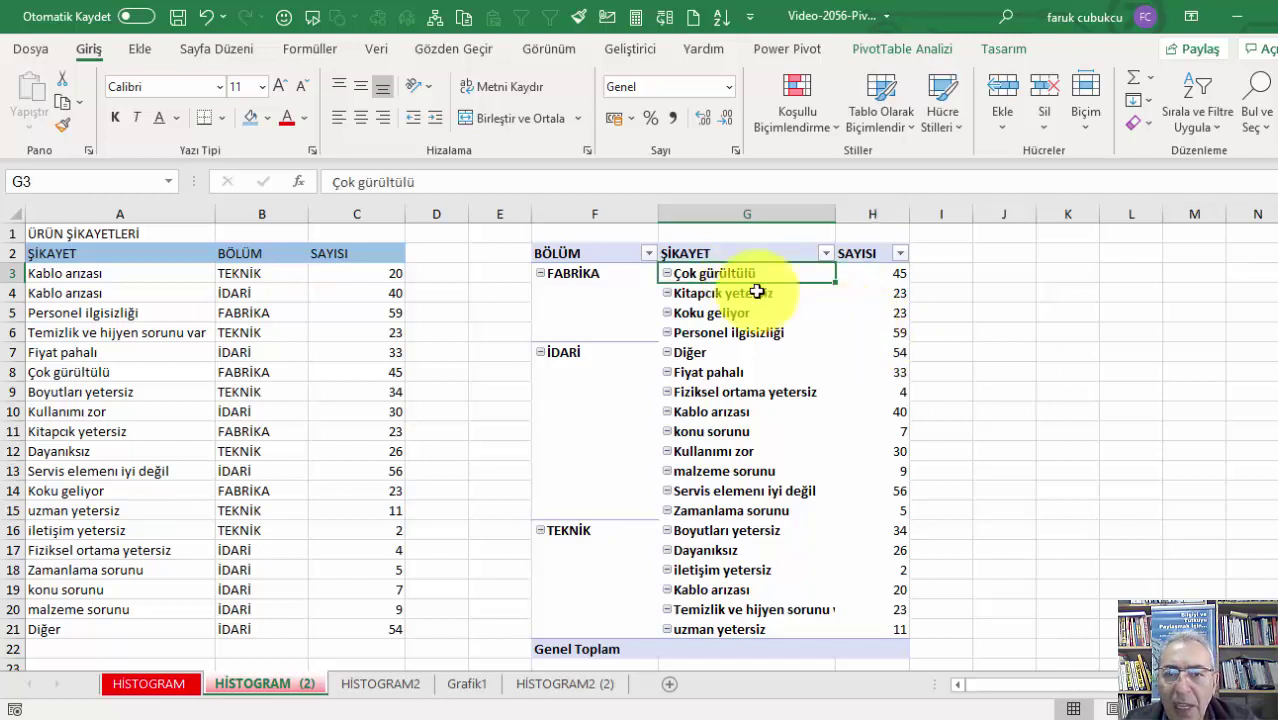
Step: Move the ŞİKAYET field from the pivot rows into the report filter
right_click(718, 277)
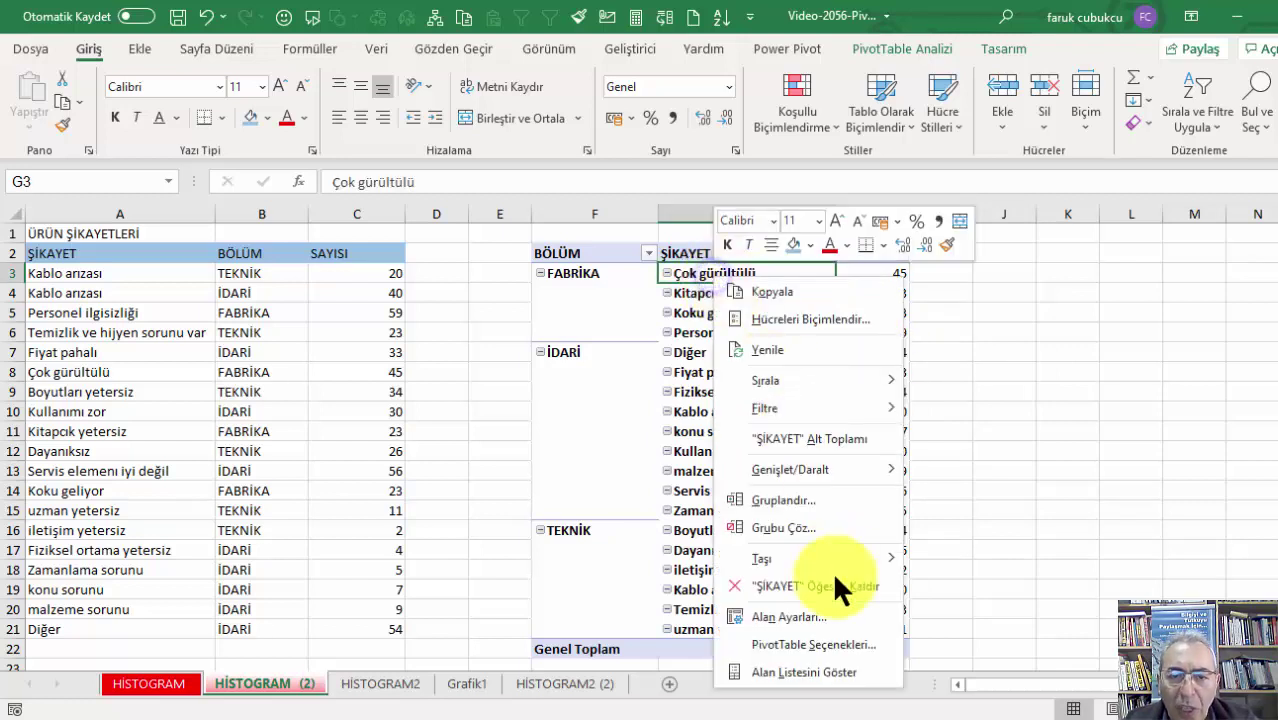
left_click(803, 672)
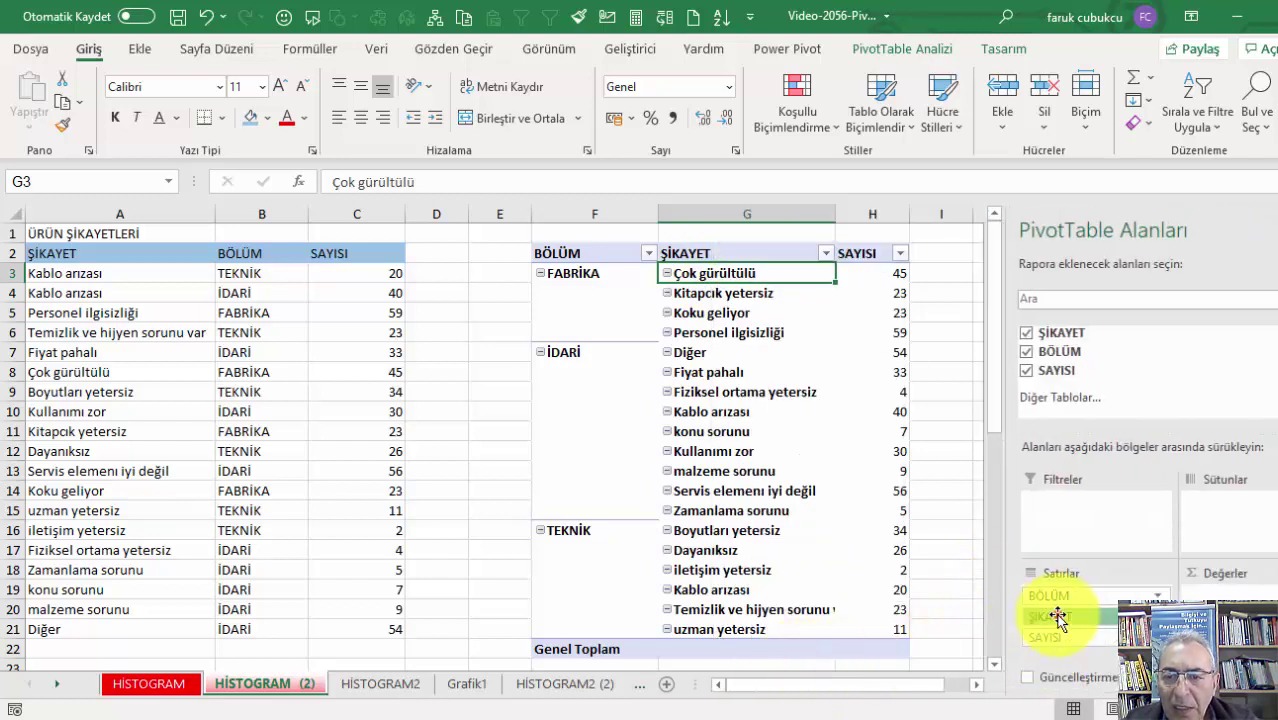
left_click_drag(1057, 617, 1055, 522)
left_click(665, 371)
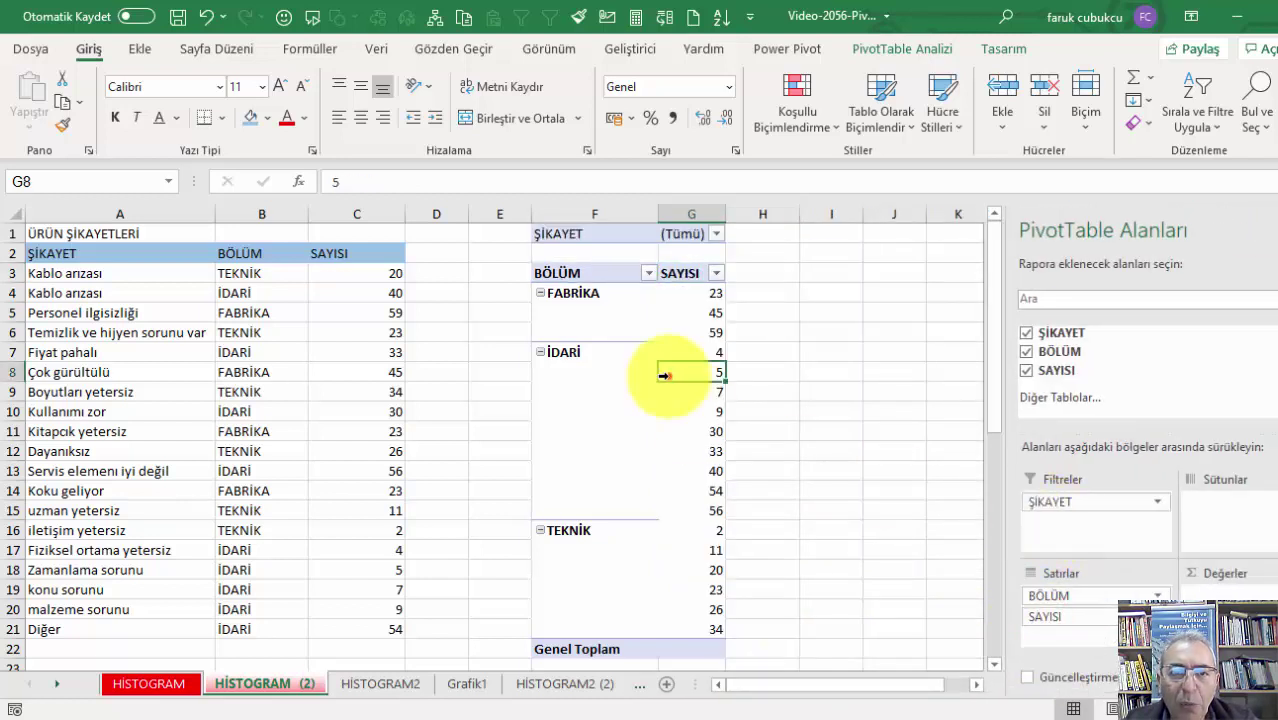
left_click(716, 311)
left_click(710, 312)
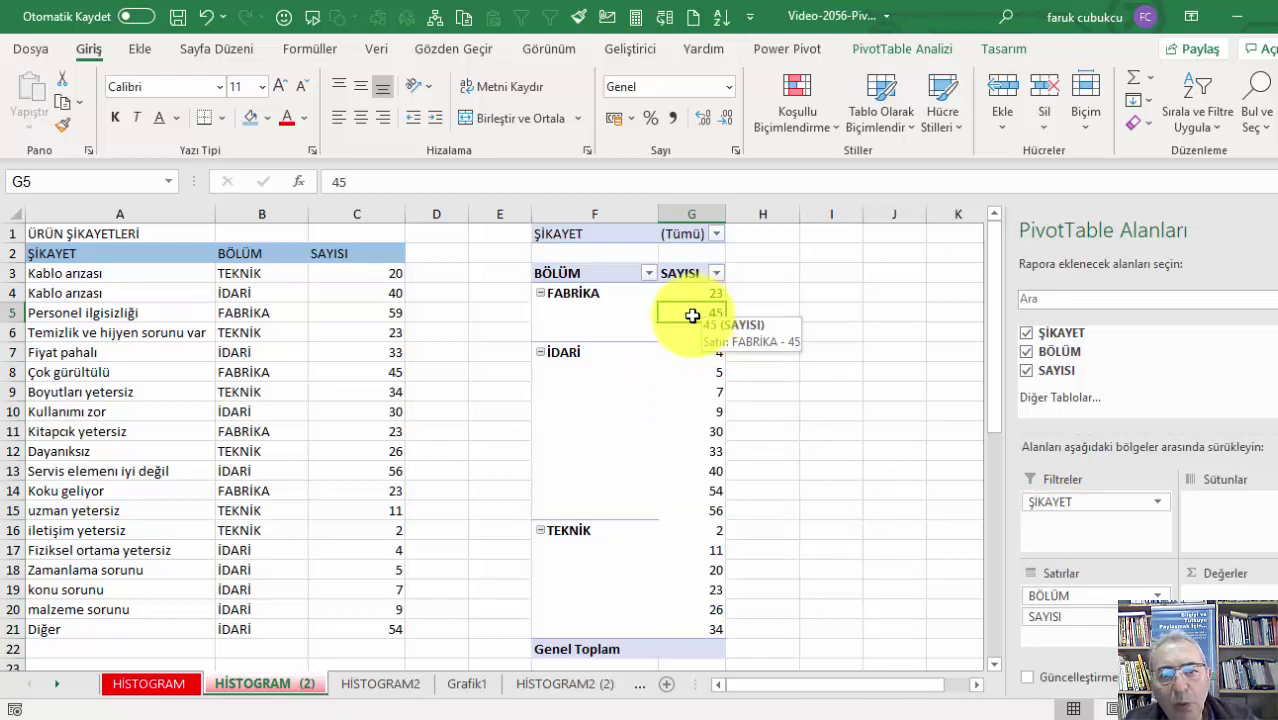
right_click(692, 316)
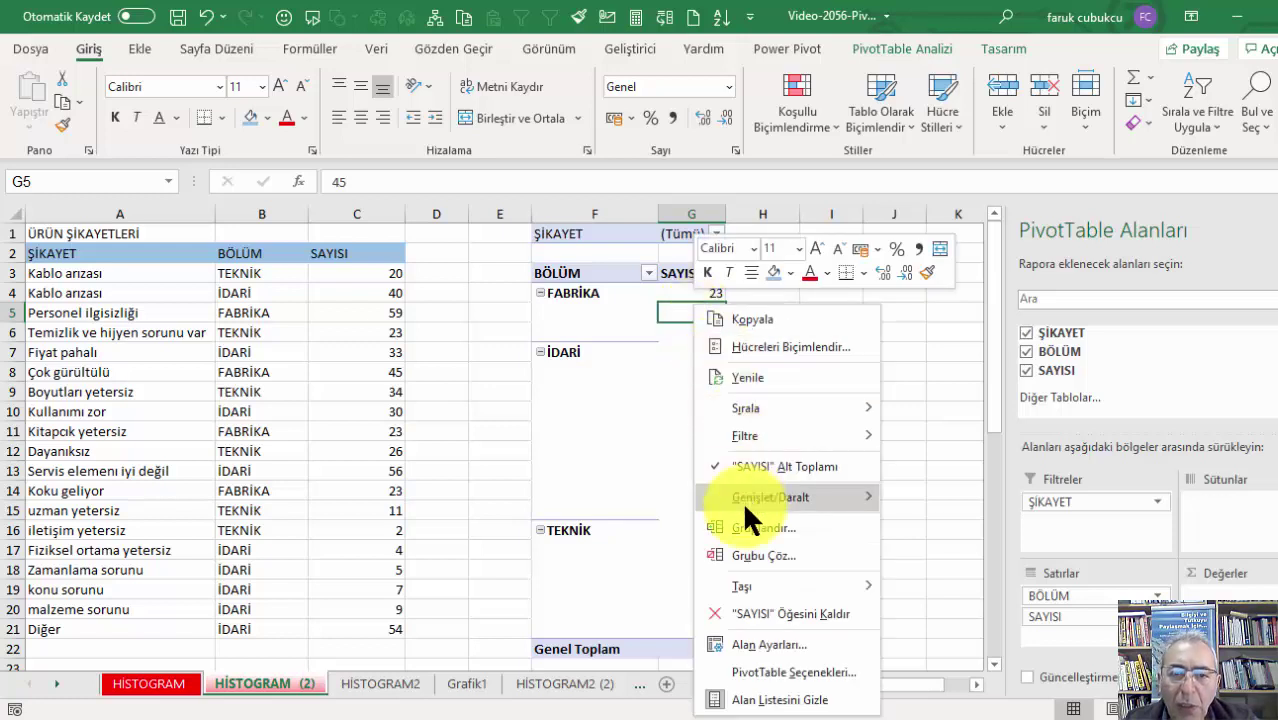
mouse_move(770, 497)
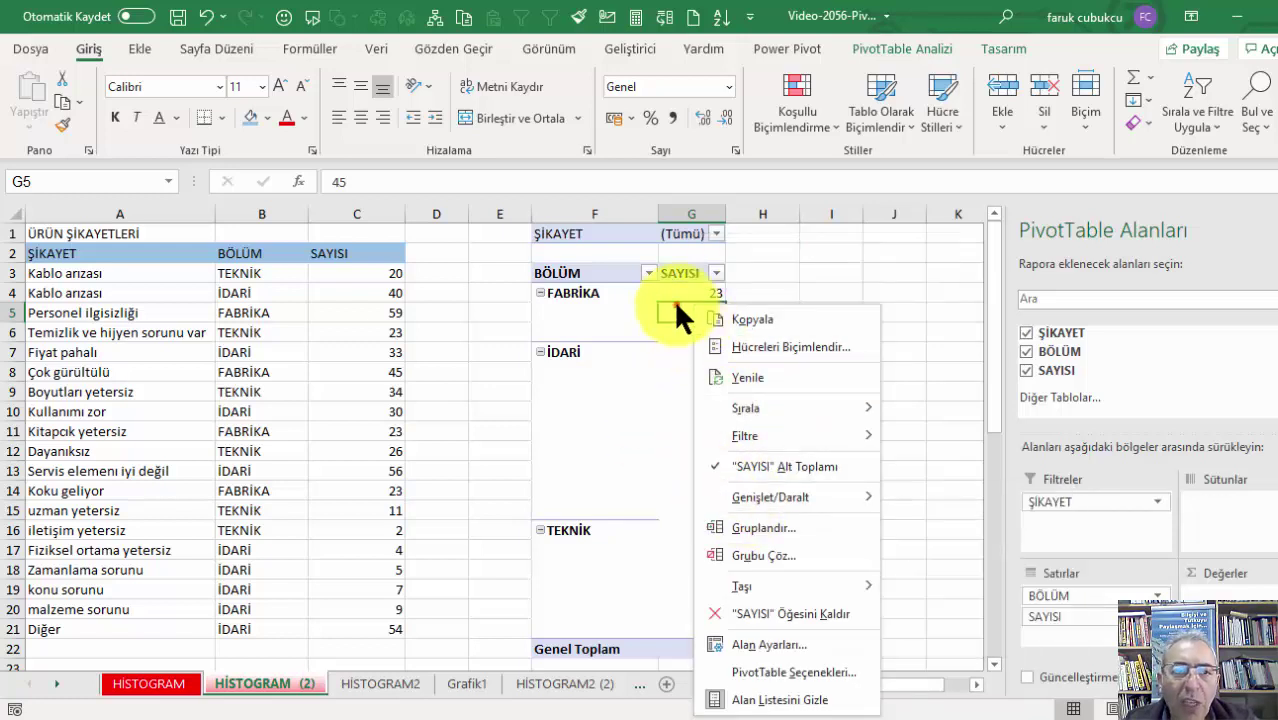
Step: Insert an empty column A before the complaint data
left_click(674, 302)
left_click(86, 214)
right_click(87, 212)
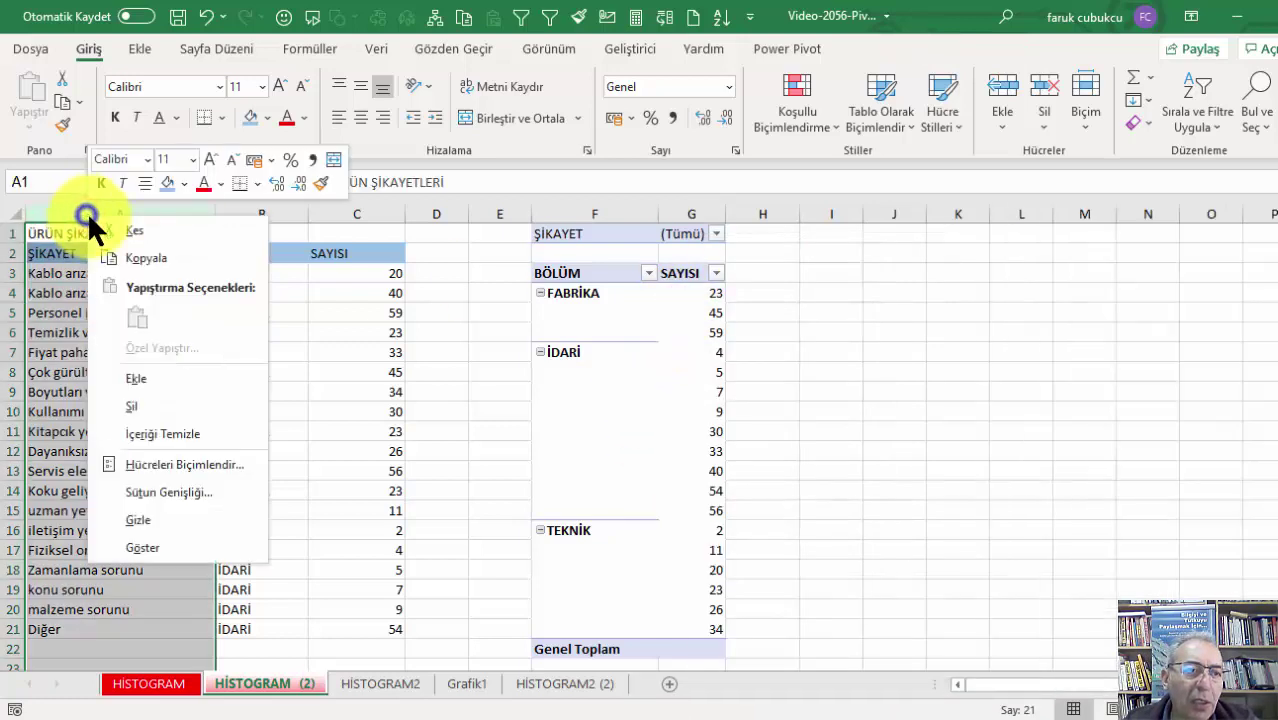
left_click(170, 378)
left_click(55, 253)
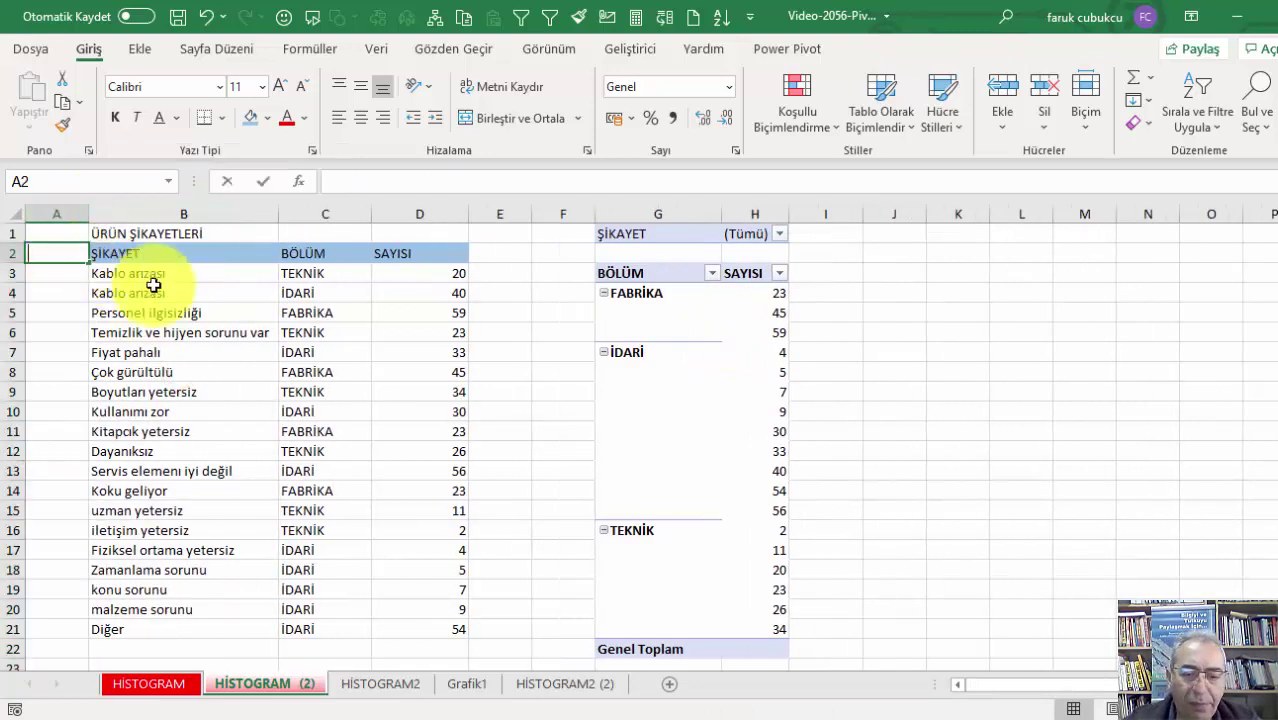
Step: Head column A 'ek alan' and fill 1 down to row 21
type("ek alan")
key("Return")
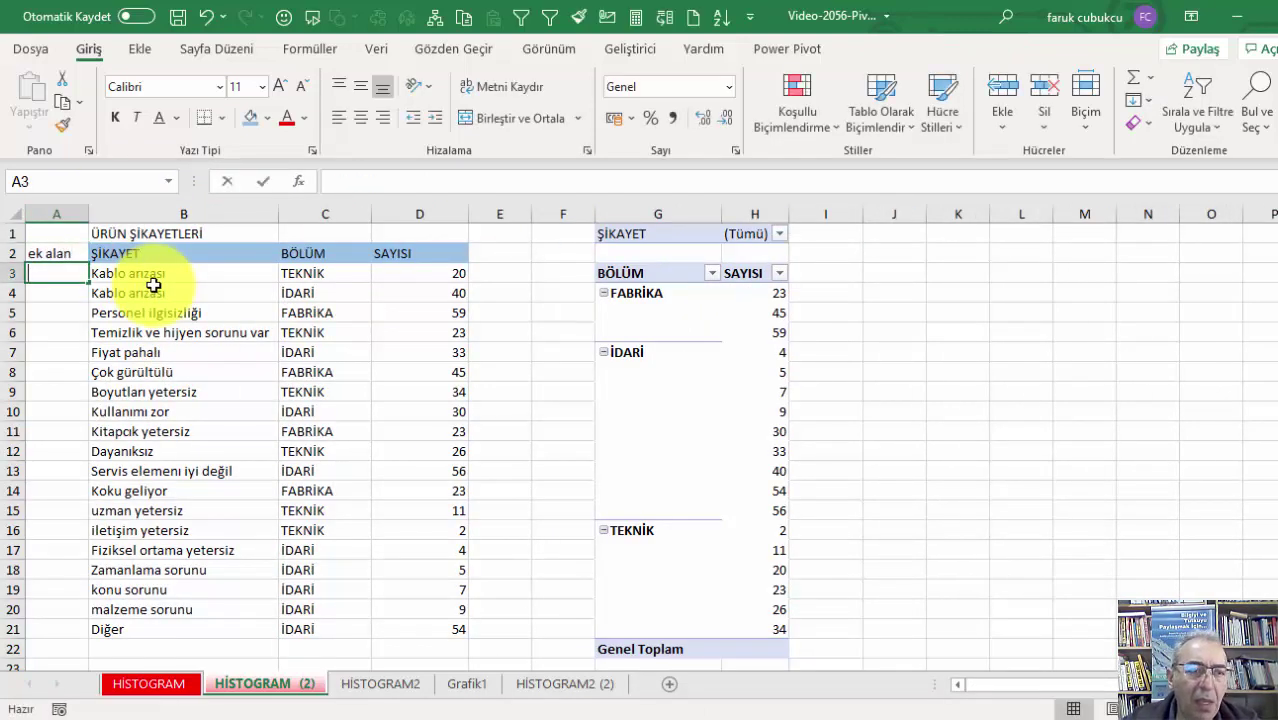
type("1")
key("Return")
left_click(55, 271)
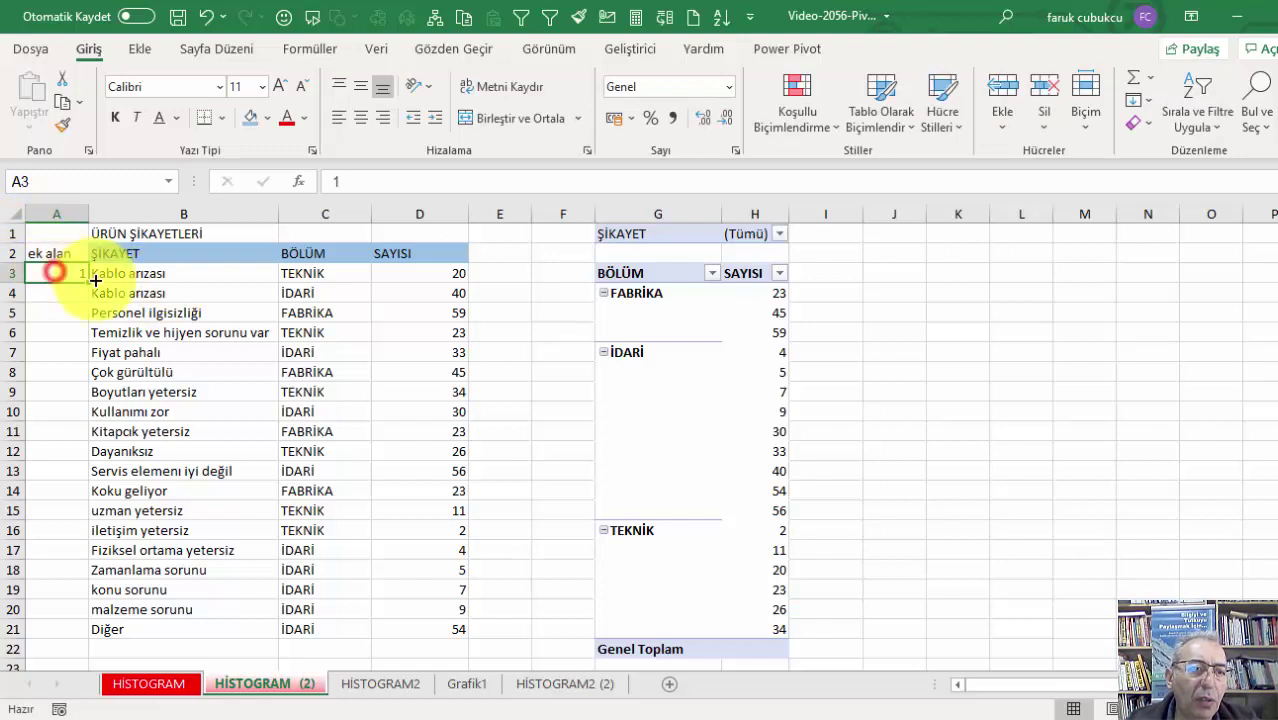
double_click(88, 284)
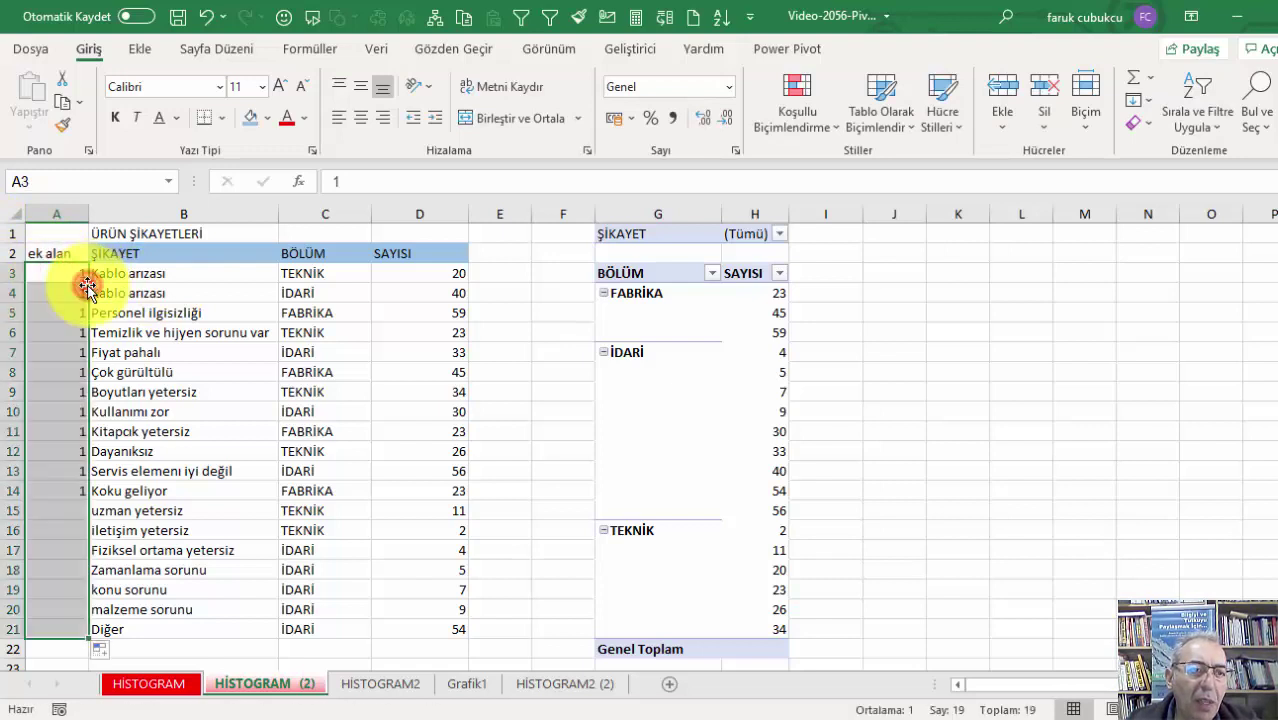
Step: Change the pivot's data source to A2:D21
left_click(665, 398)
left_click(898, 48)
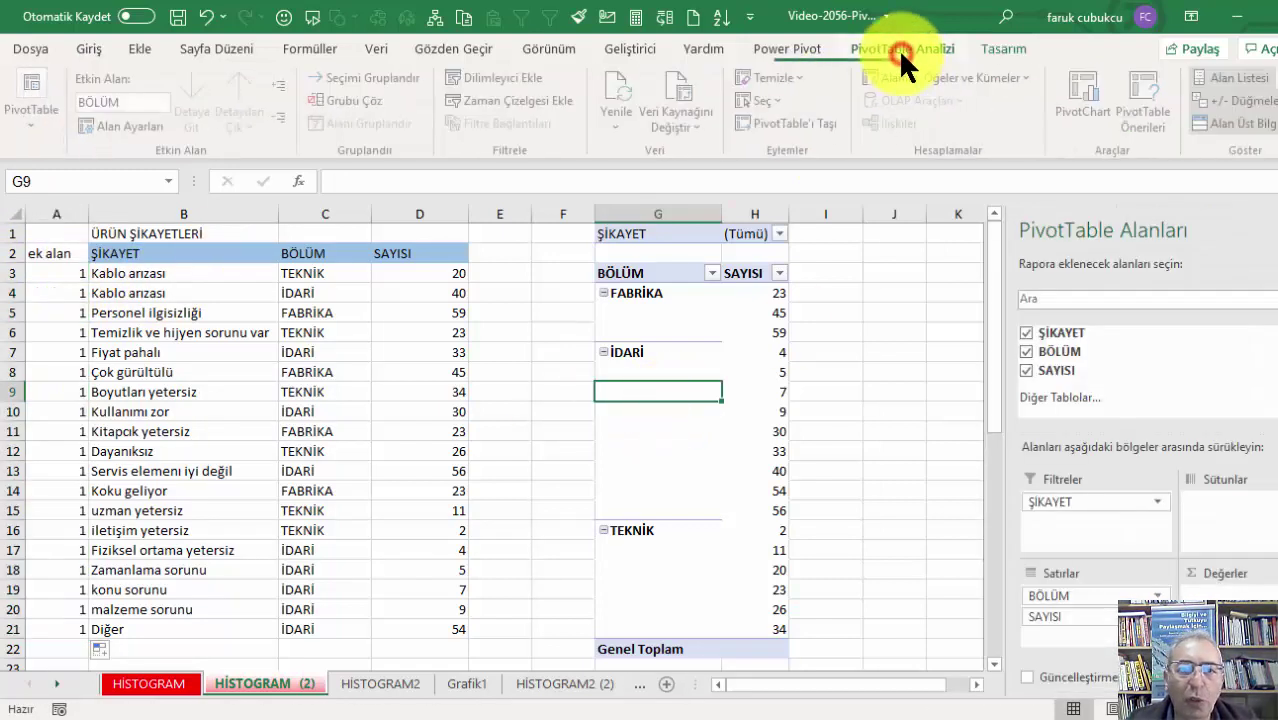
left_click(693, 116)
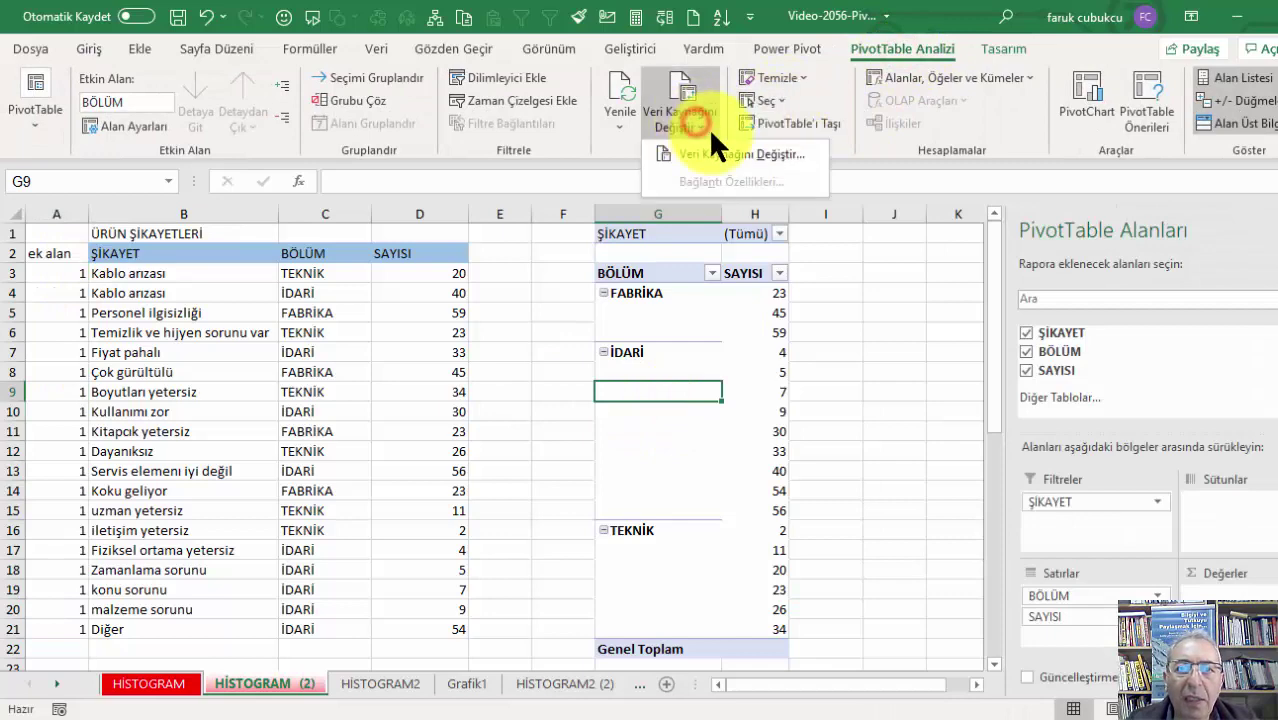
left_click(707, 157)
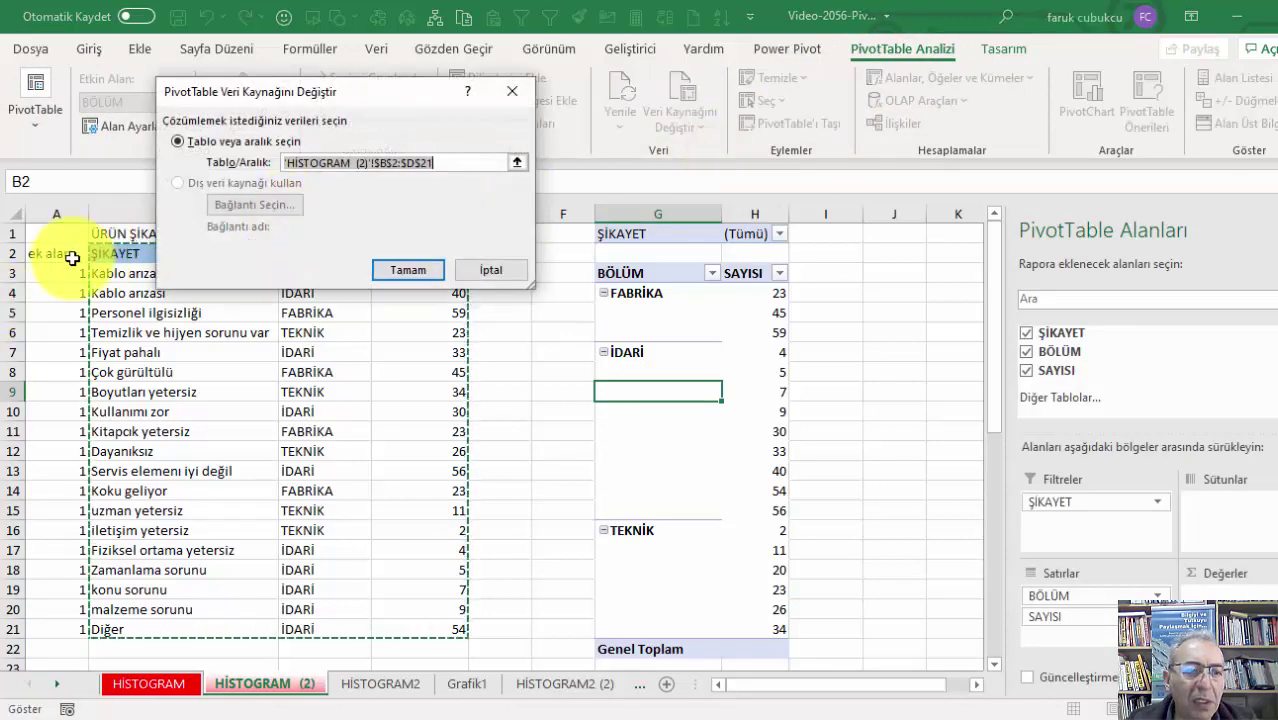
left_click_drag(57, 251, 400, 630)
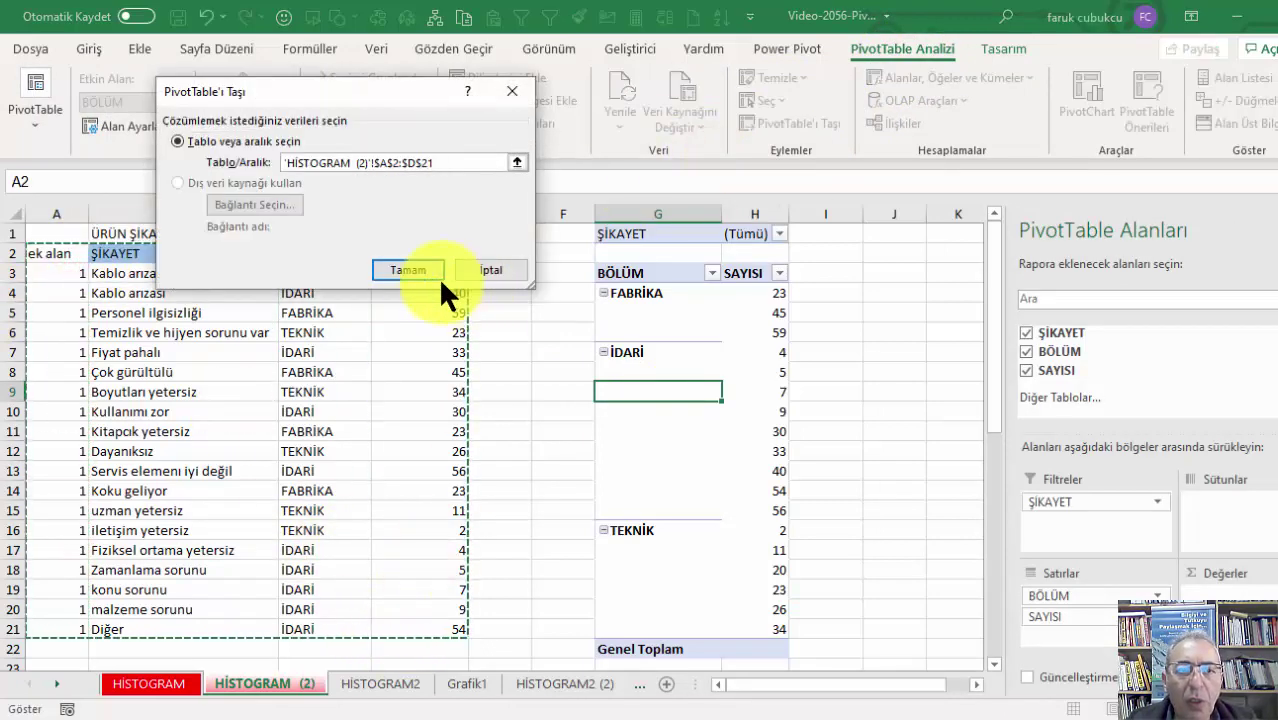
left_click(411, 266)
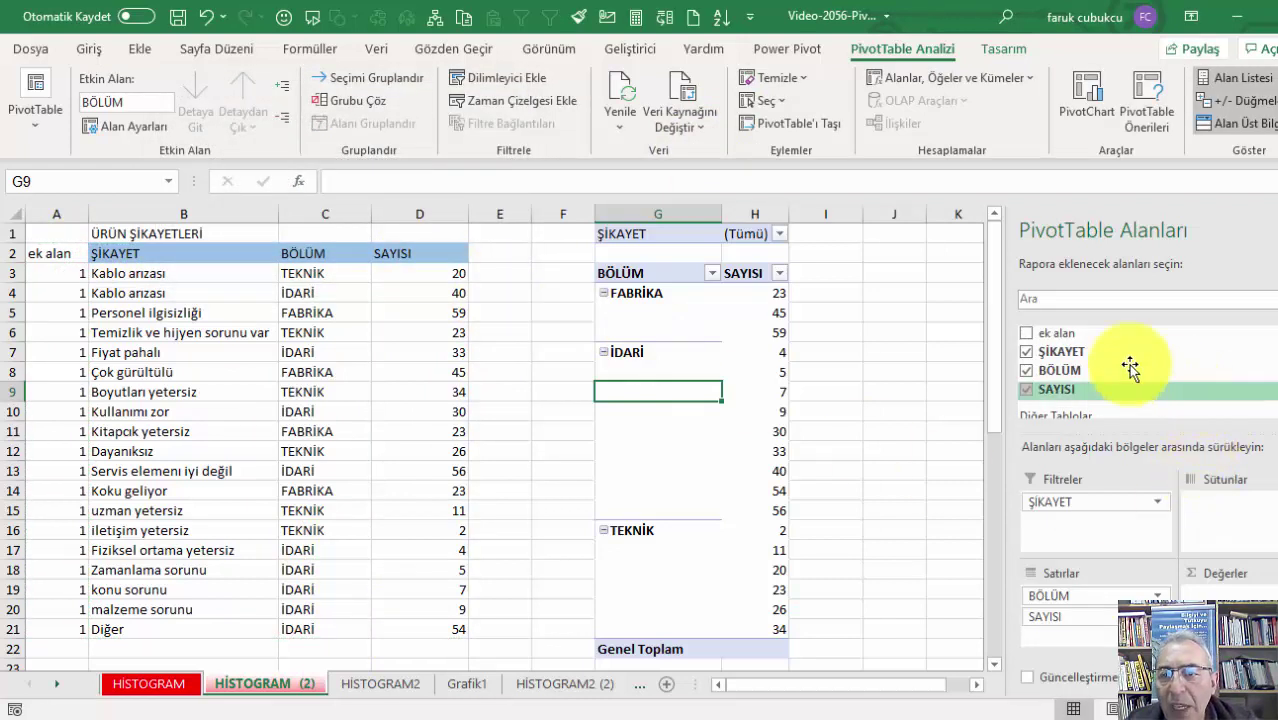
Step: Sum ek alan as values and group SAYISI in tens from 2 to 59
left_click_drag(1060, 333, 1210, 590)
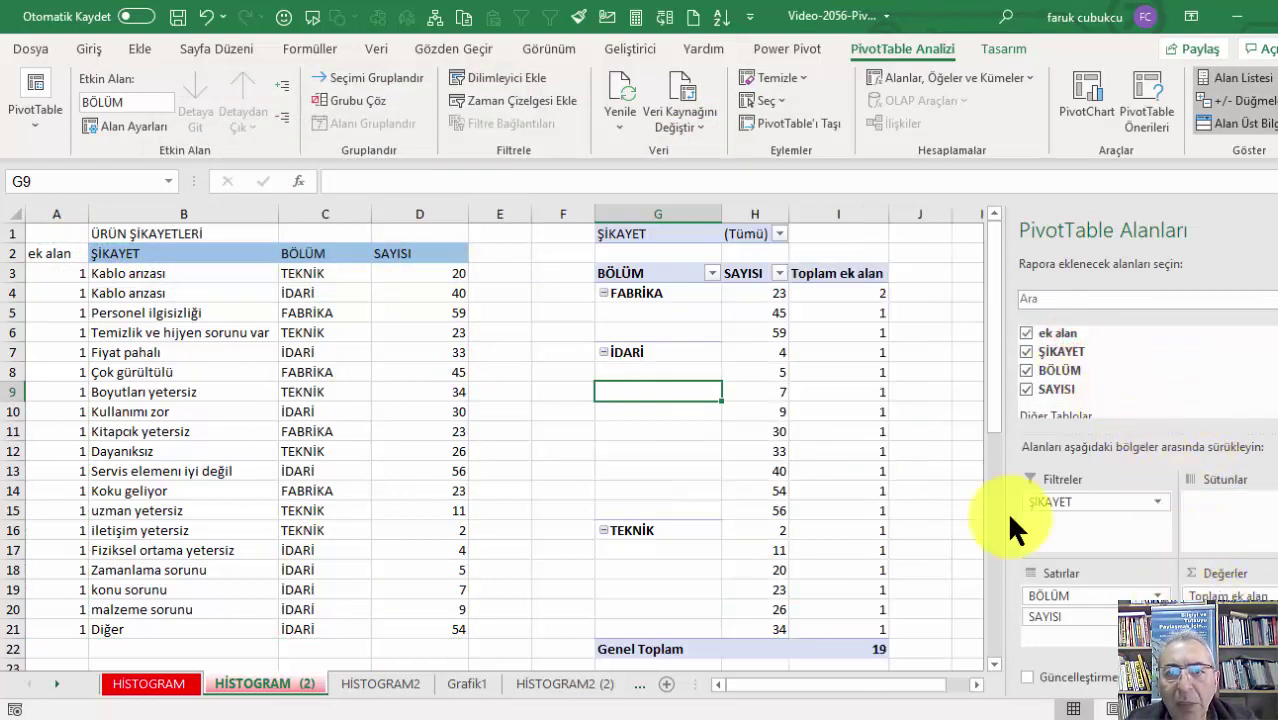
left_click(770, 313)
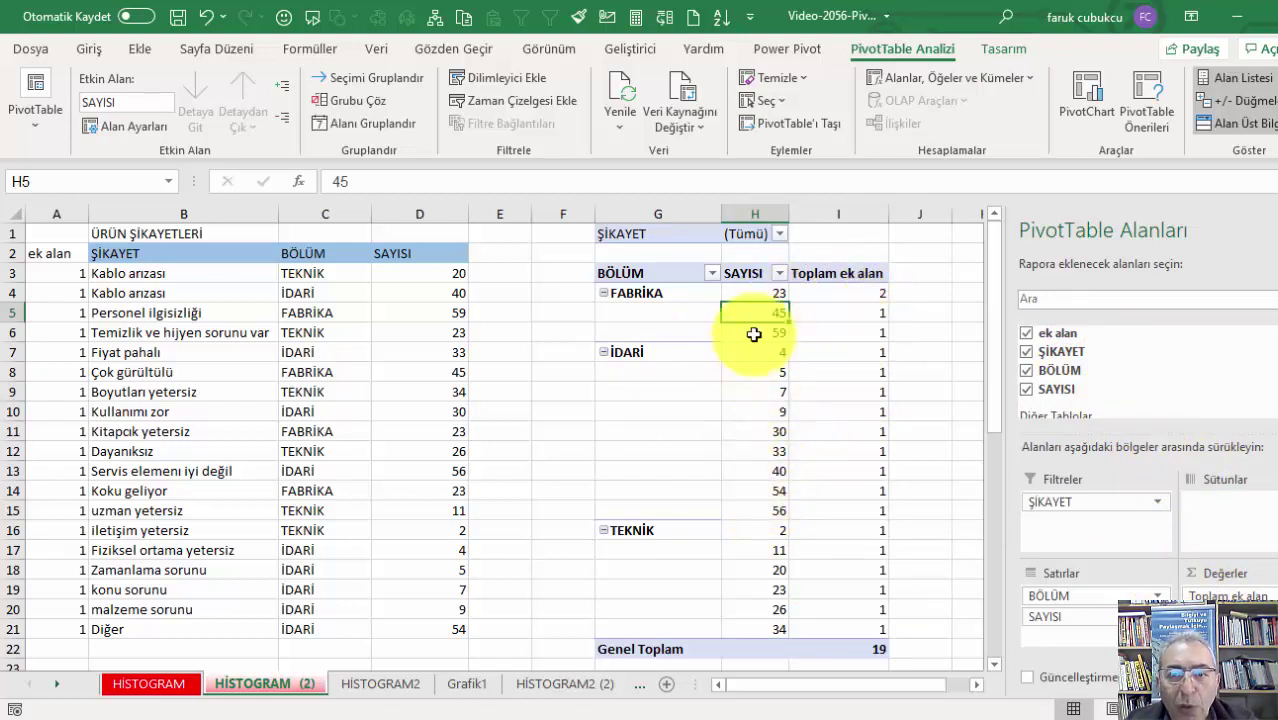
right_click(762, 316)
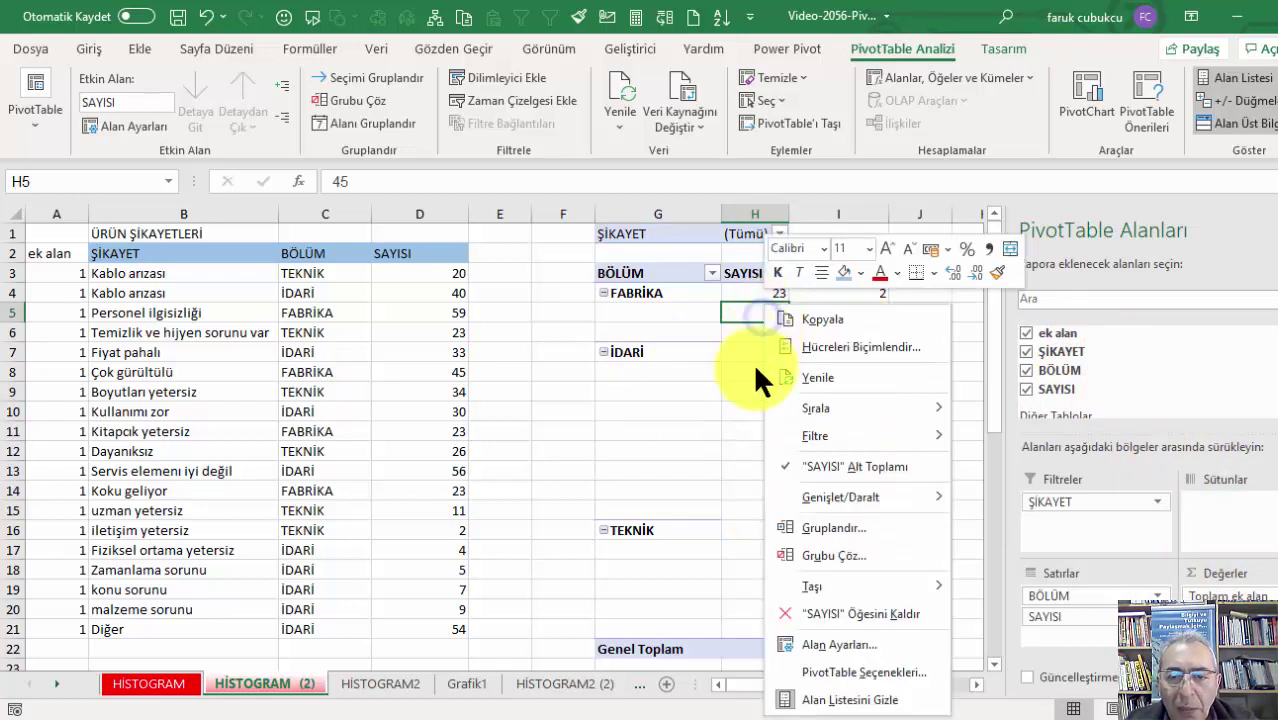
left_click(822, 527)
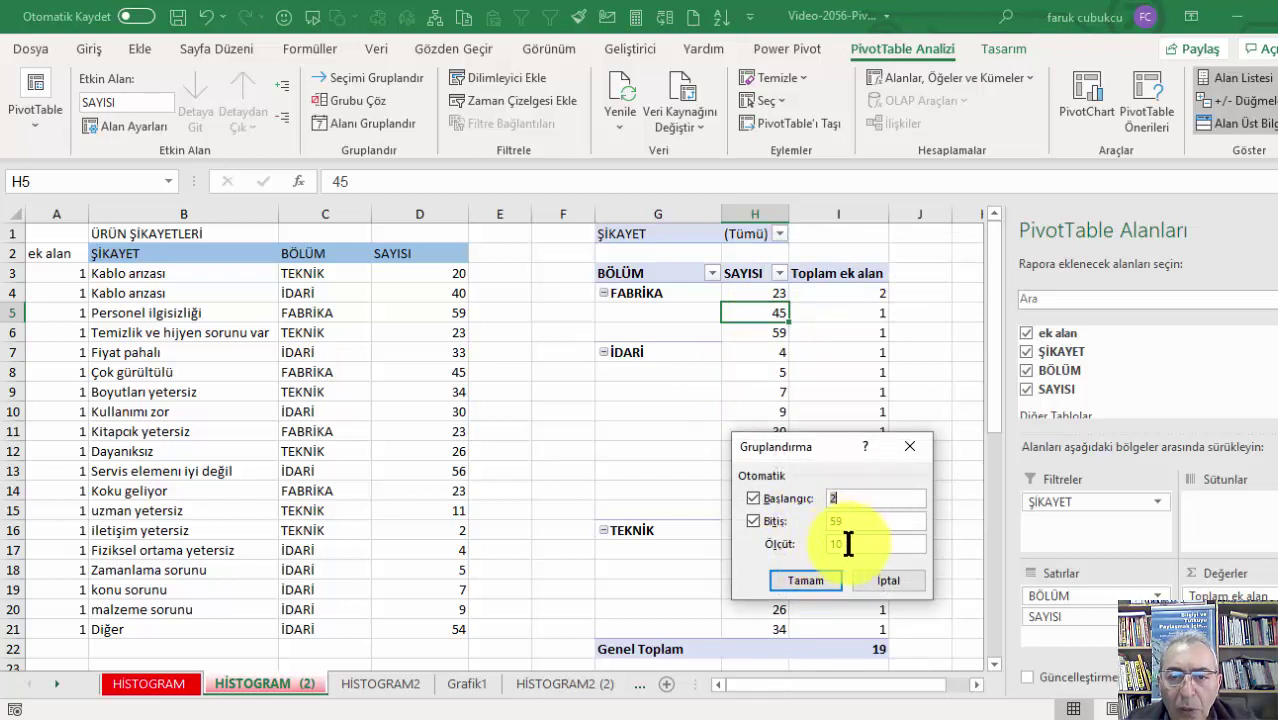
double_click(848, 543)
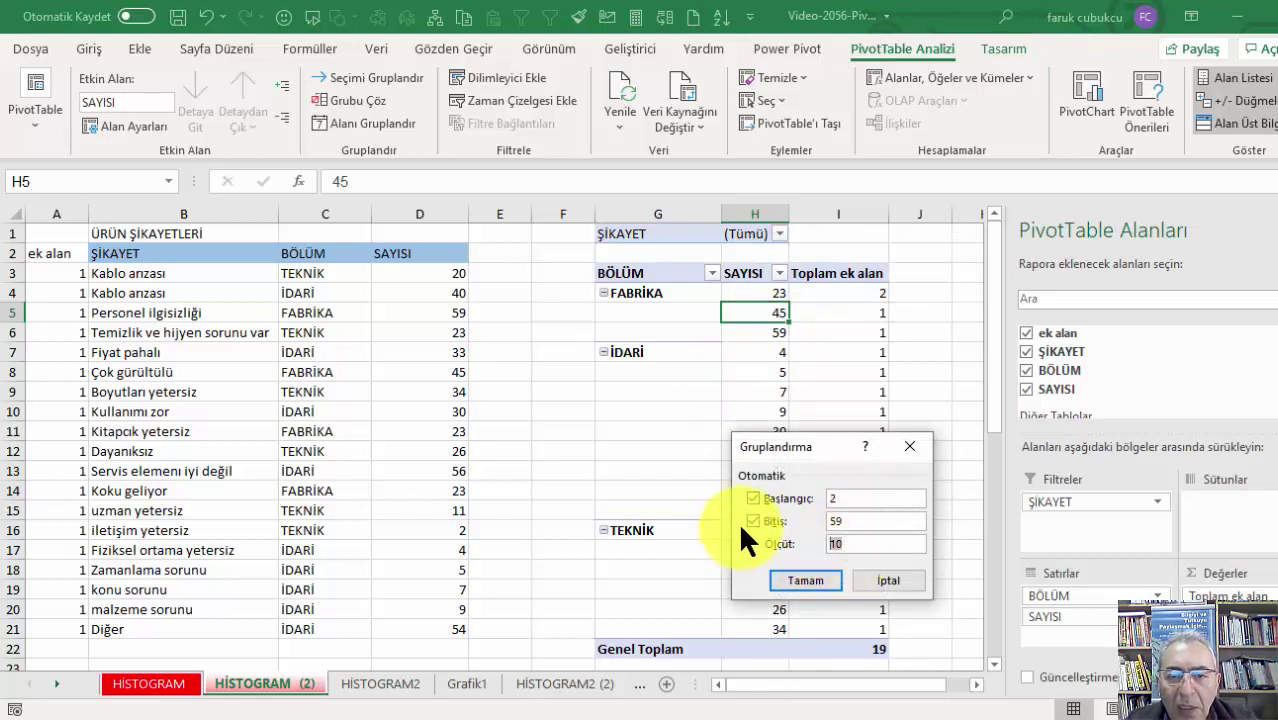
left_click(797, 578)
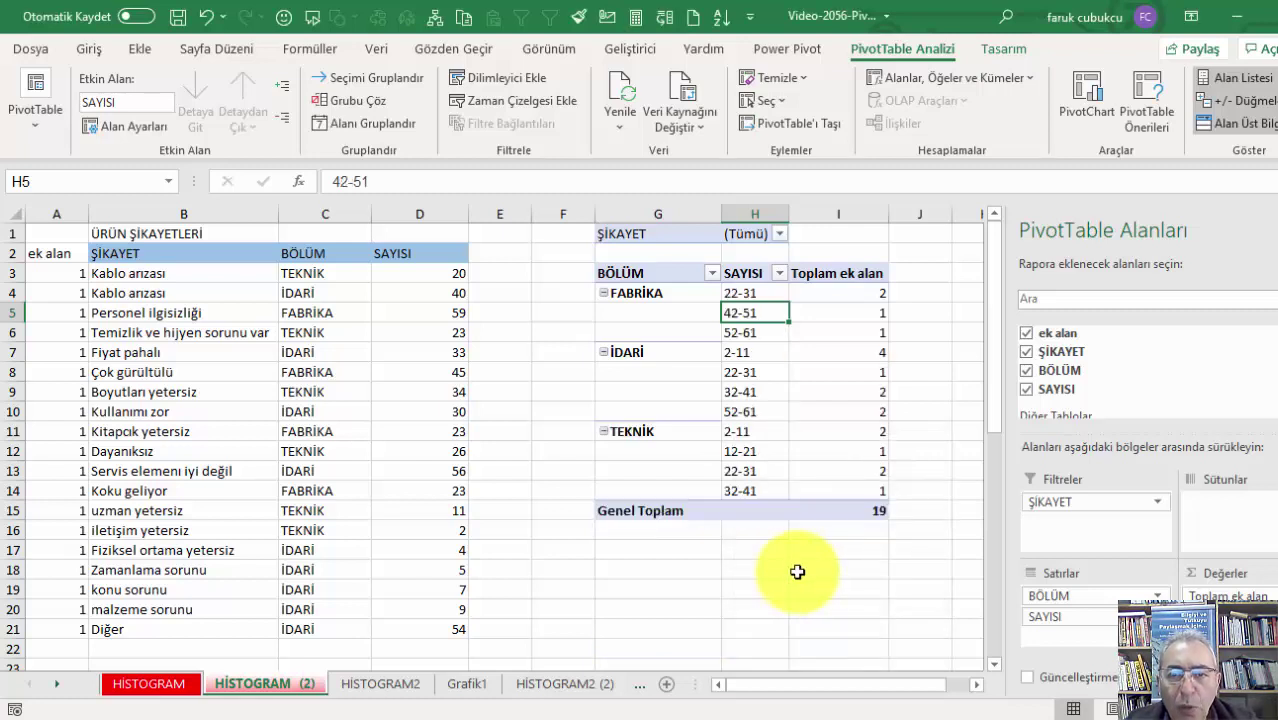
Step: Check the İDARİ and TEKNİK 2-11 counts, close the field list, and widen column I
left_click(756, 351)
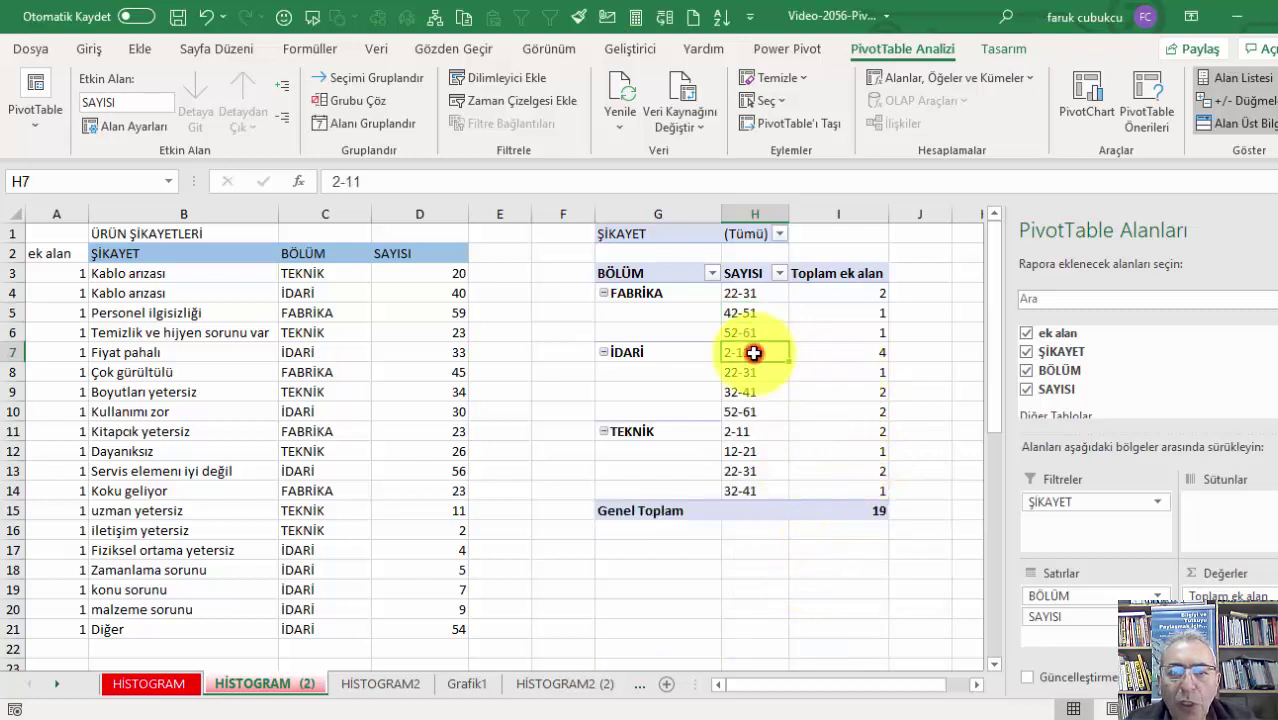
left_click(836, 349)
left_click(830, 431)
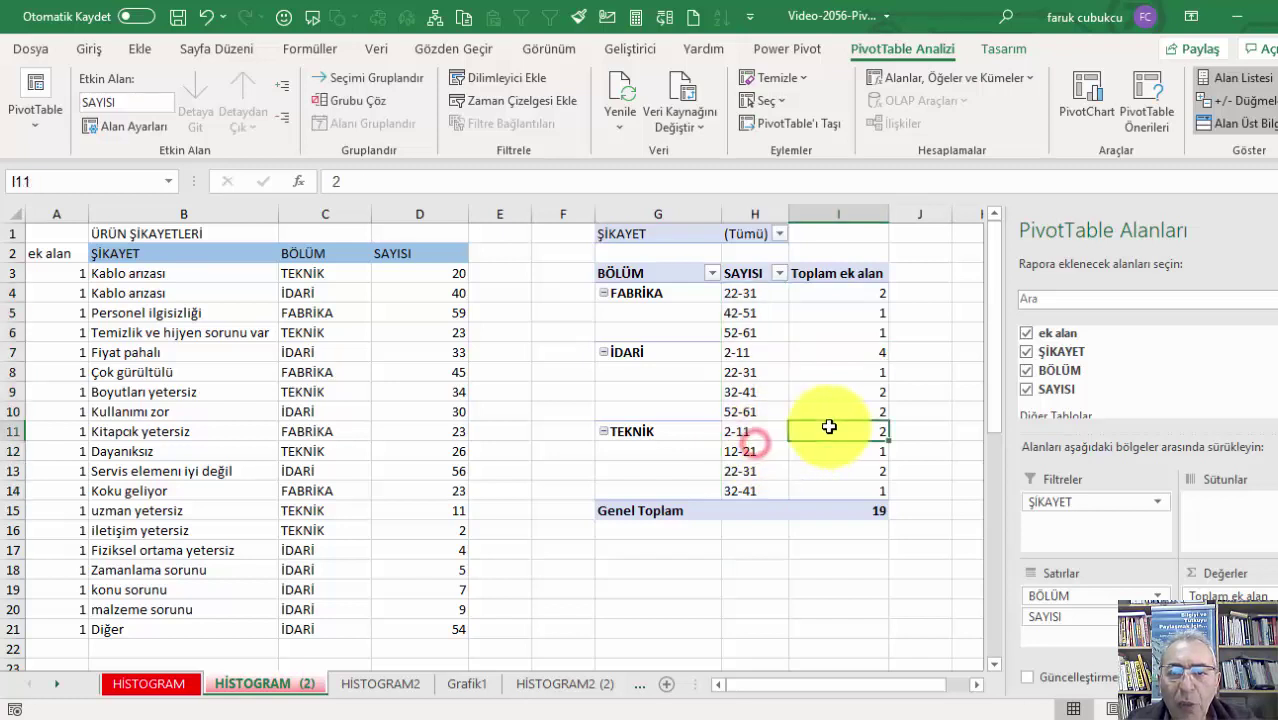
left_click(1237, 77)
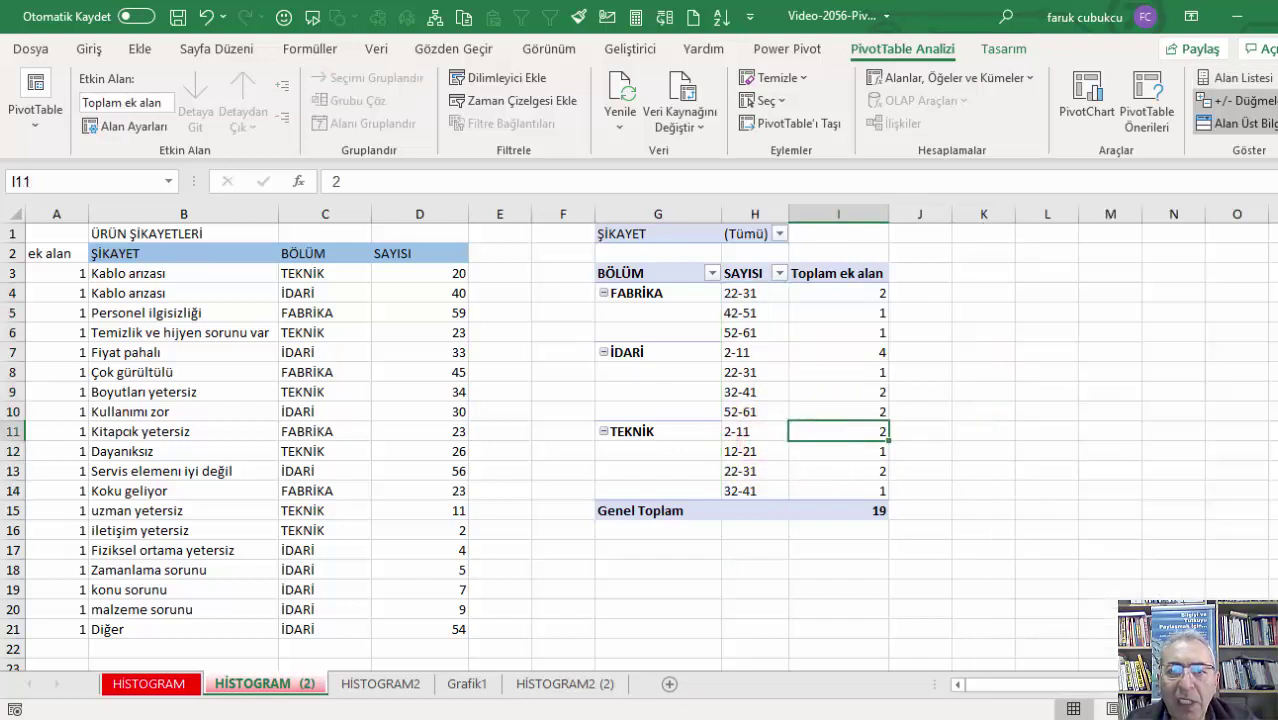
left_click_drag(888, 217, 899, 217)
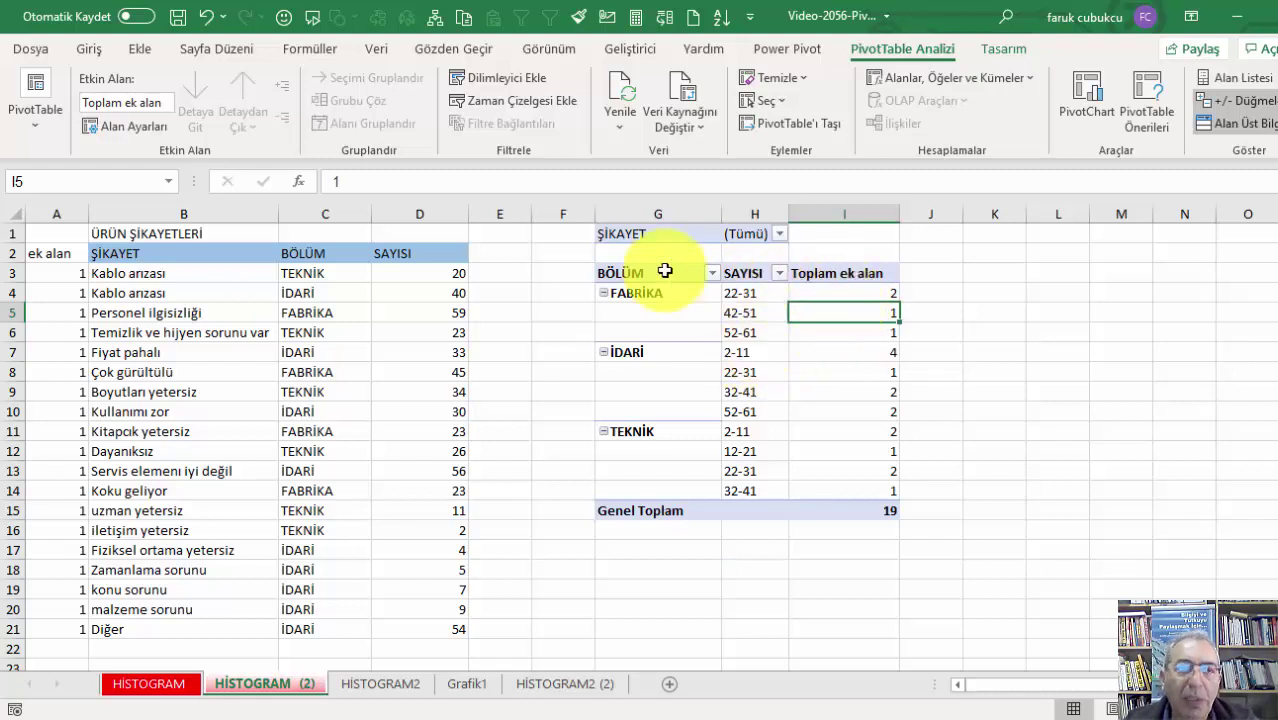
Step: Insert a 2-D clustered column PivotChart of the complaint ranges and enlarge it
left_click(133, 42)
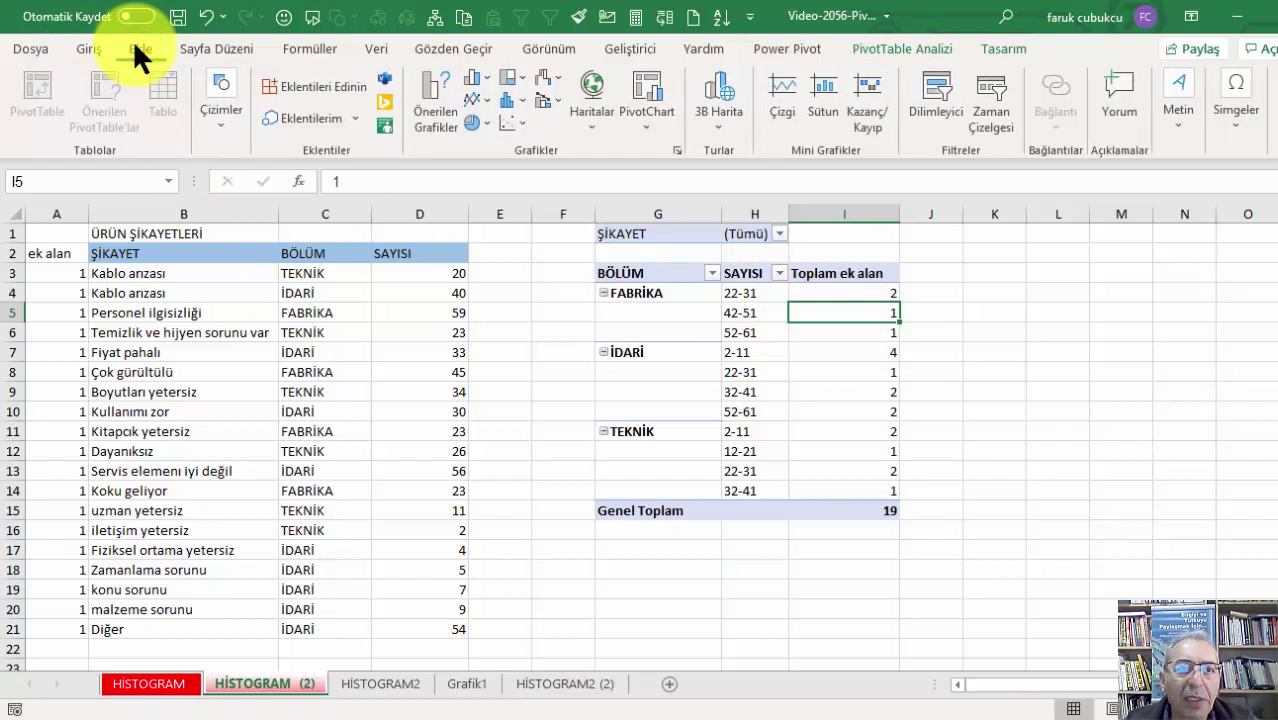
left_click(486, 82)
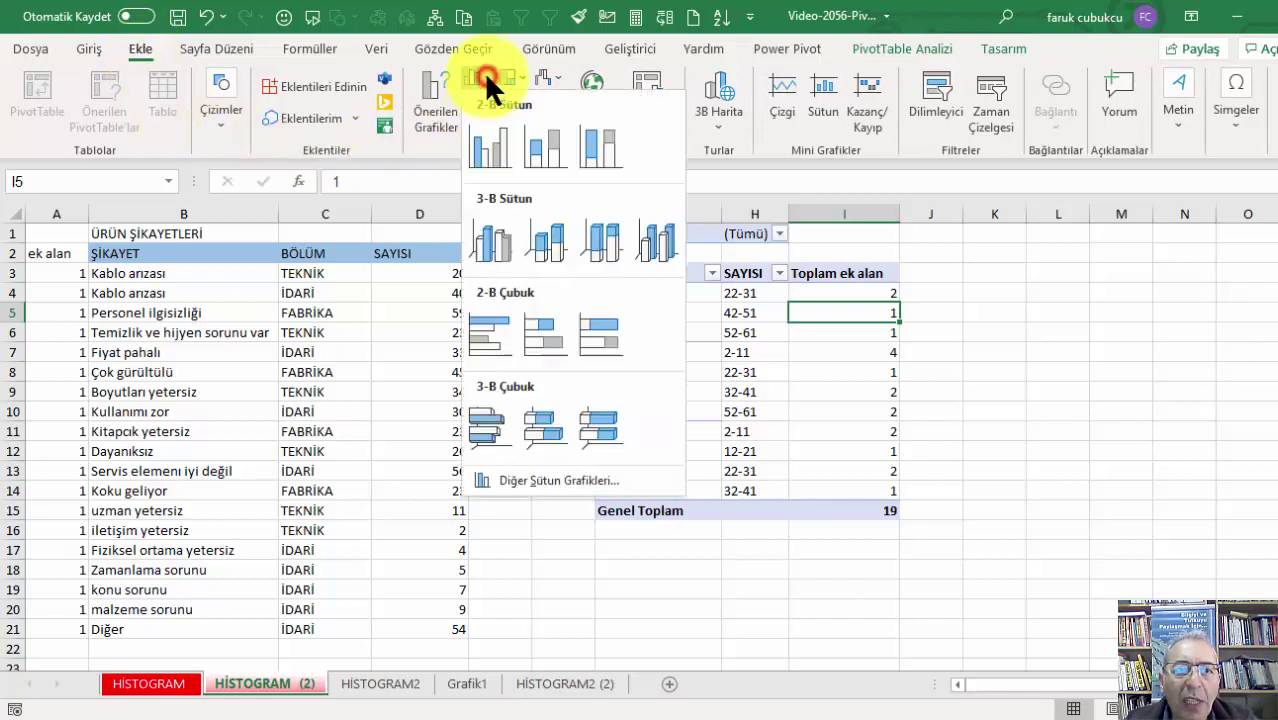
left_click(490, 142)
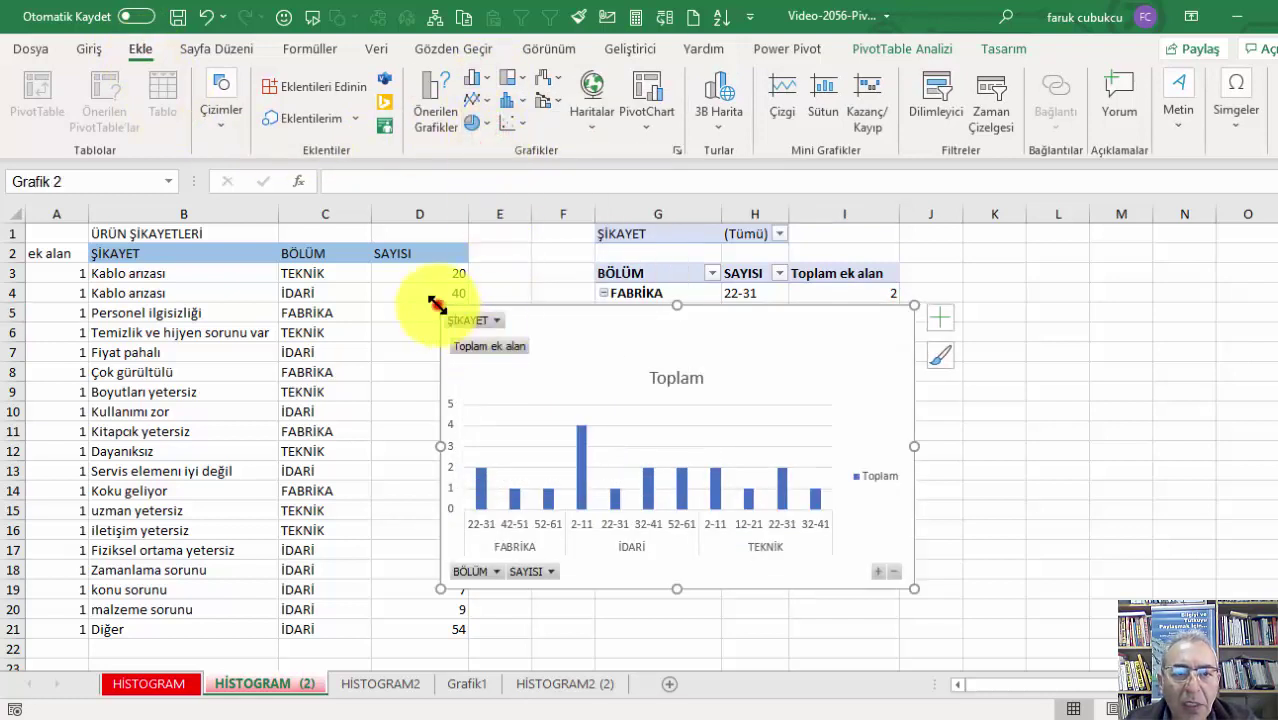
left_click_drag(436, 303, 156, 256)
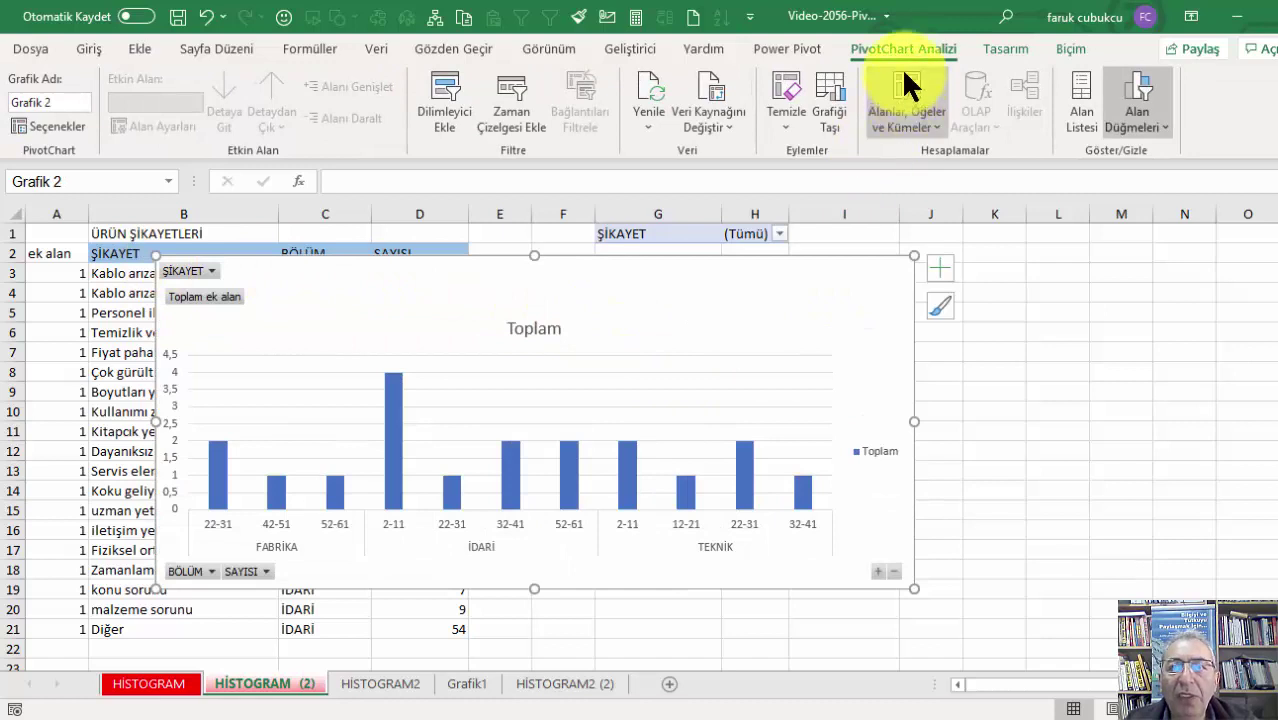
Step: Apply a Grafik Stilleri style with data labels, fine-tune the chart's size and position, then go to the HİSTOGRAM sheet
left_click(986, 48)
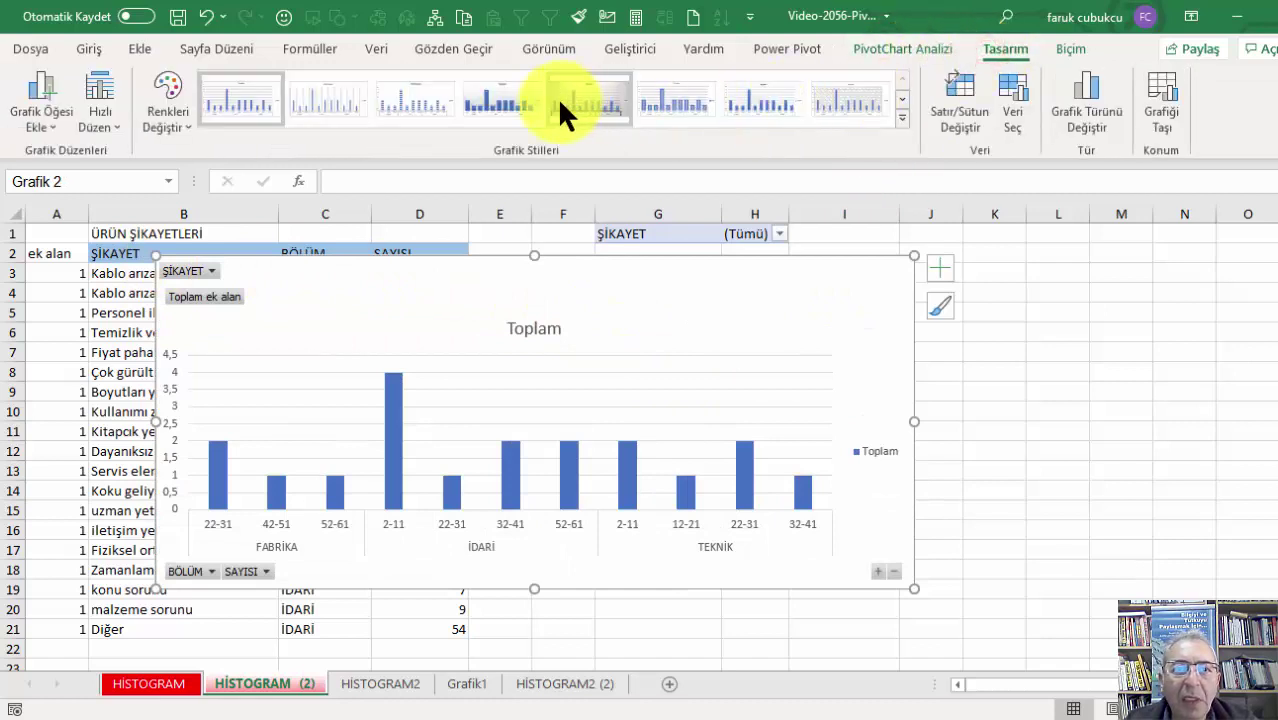
left_click(482, 93)
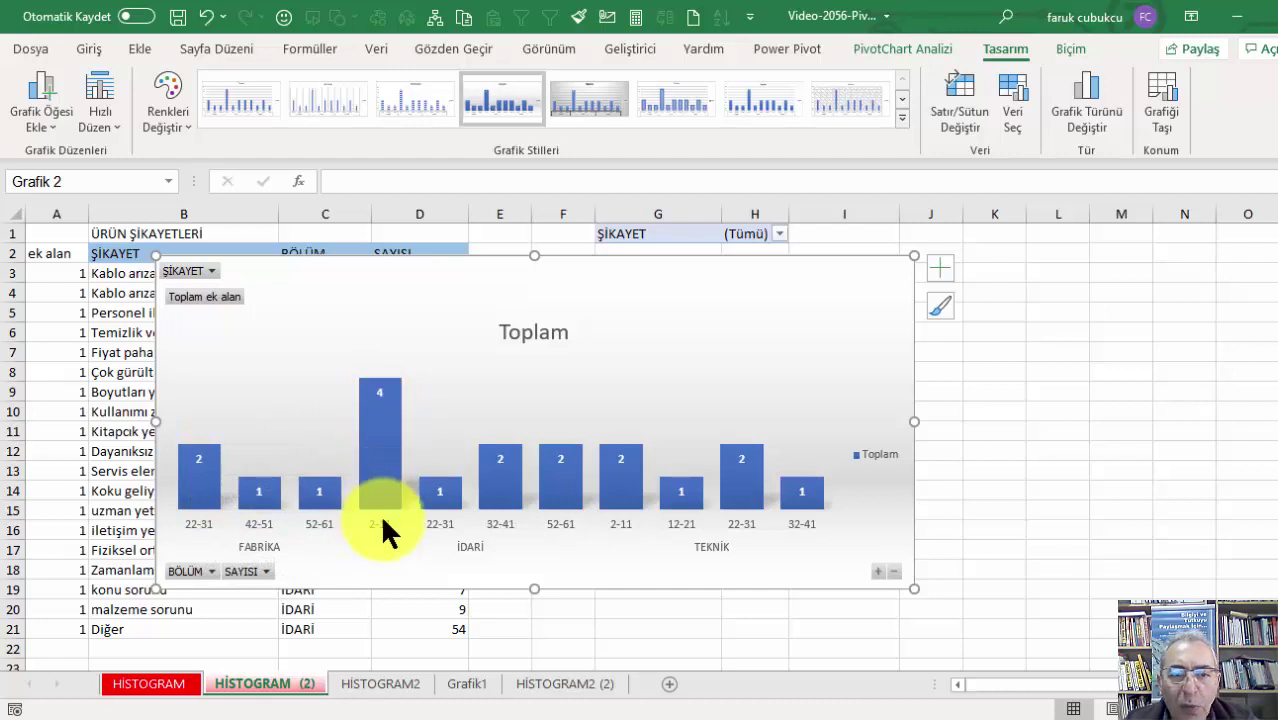
left_click_drag(914, 589, 960, 605)
left_click_drag(847, 280, 895, 301)
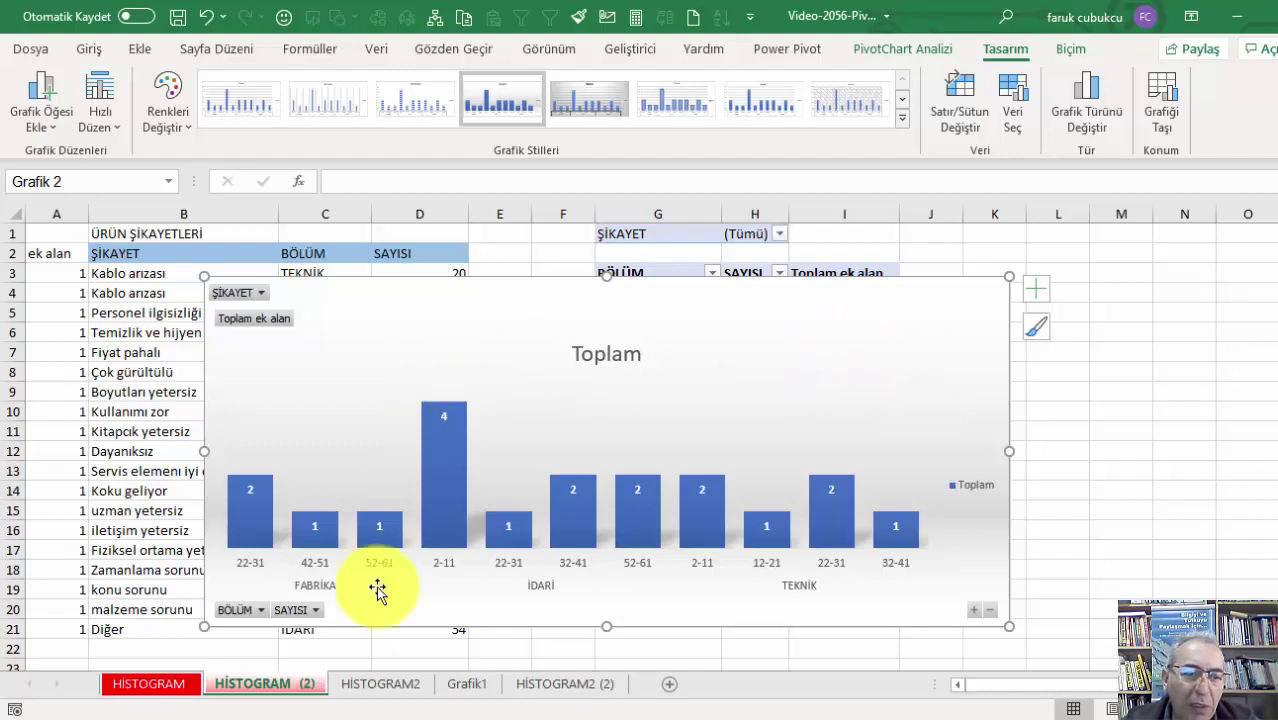
left_click(127, 682)
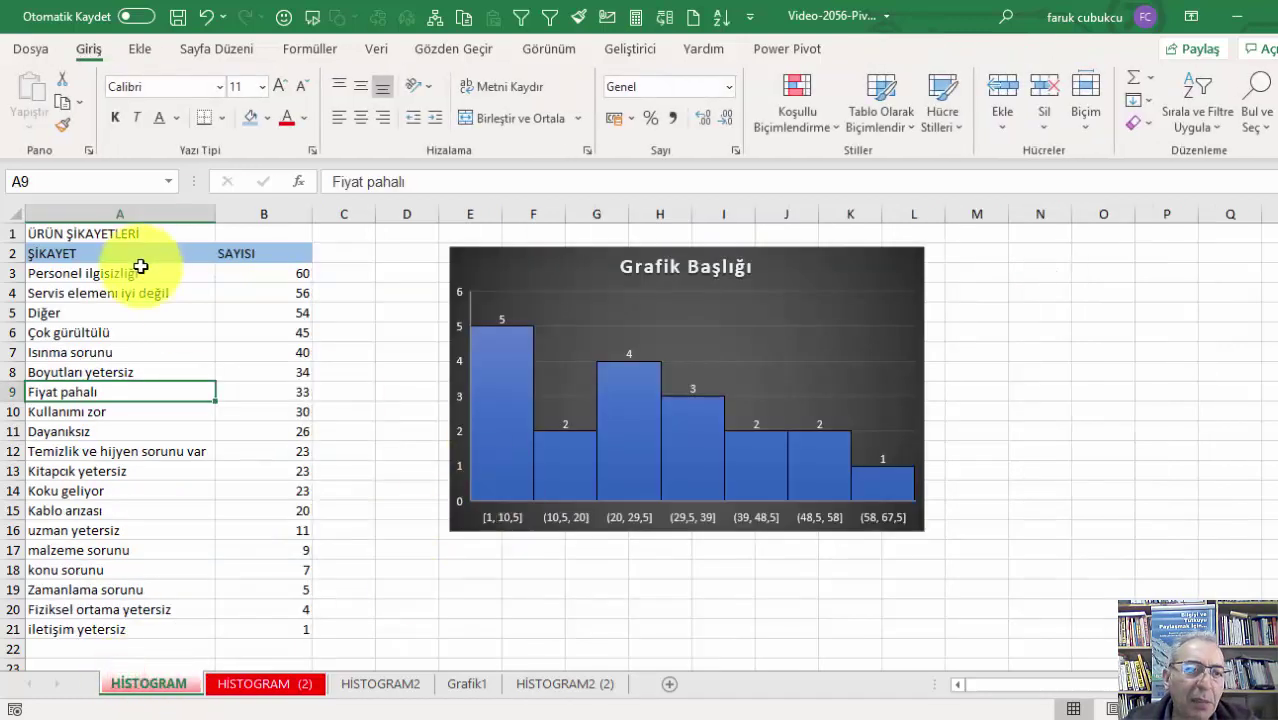
Step: Review the HİSTOGRAM2 grade histogram and the HİSTOGRAM2 (2) sheet, then return to HİSTOGRAM (2)
left_click(358, 684)
left_click(134, 358)
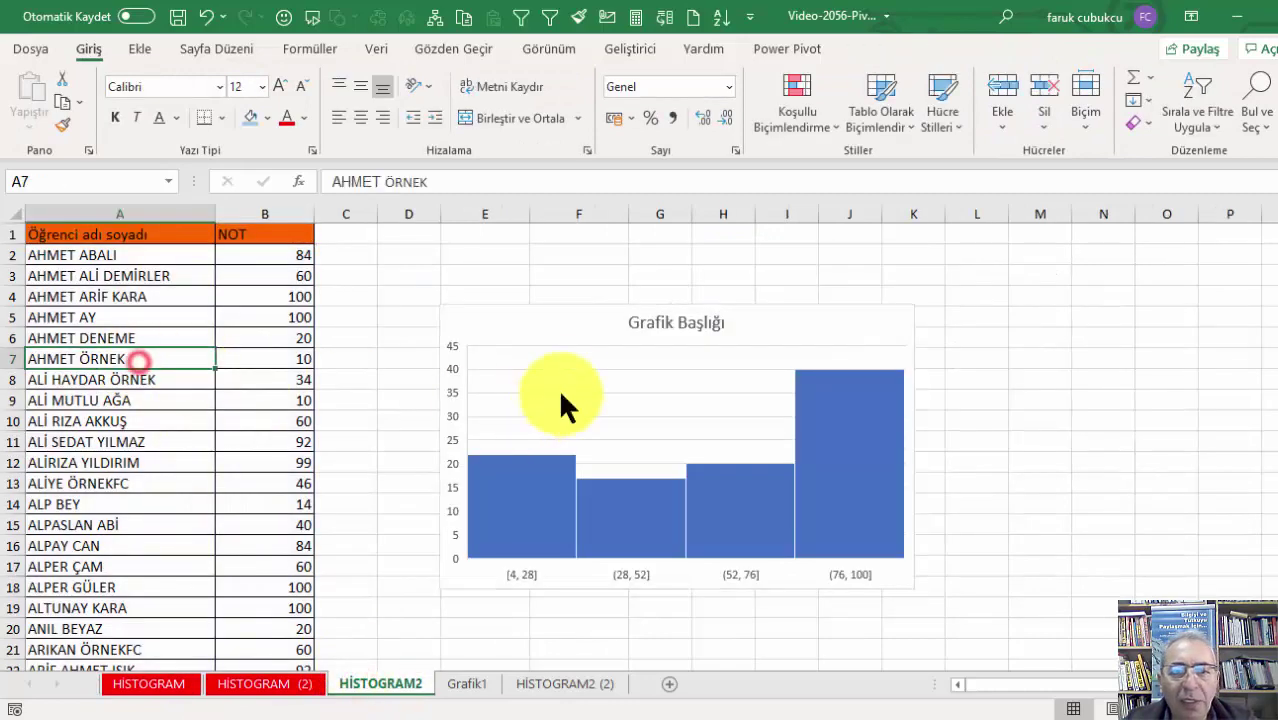
left_click(529, 324)
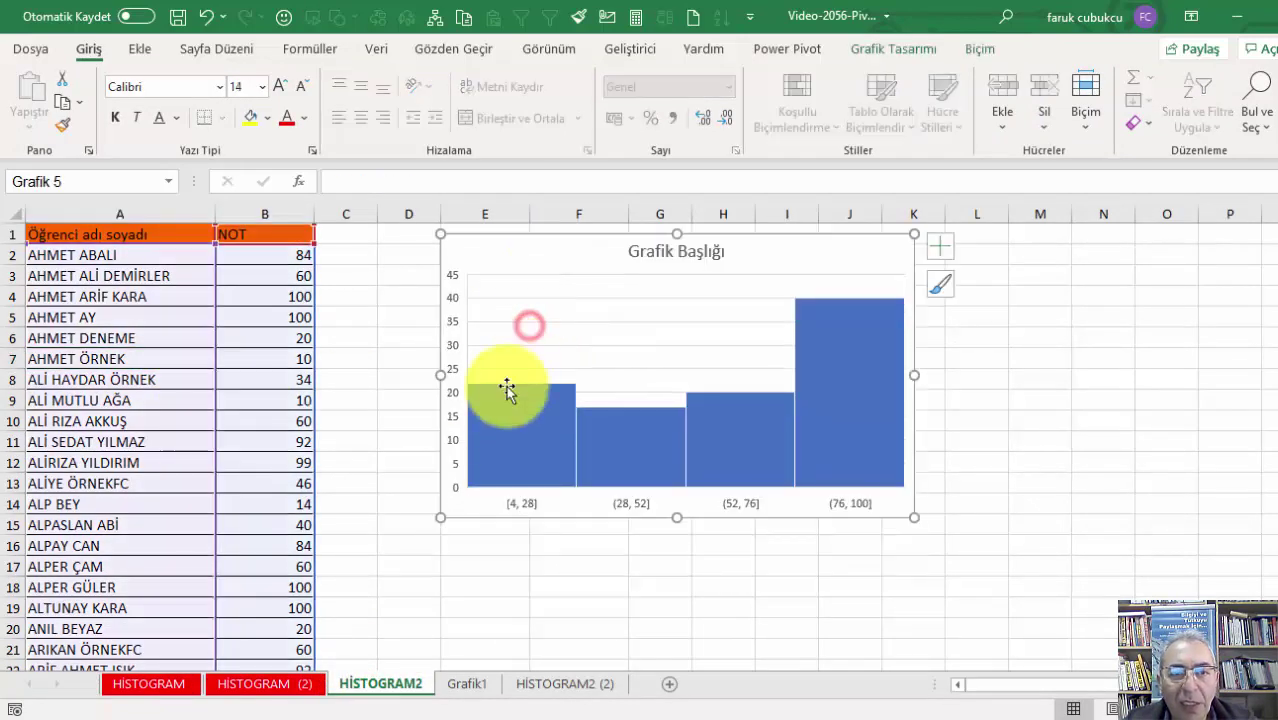
left_click(183, 401)
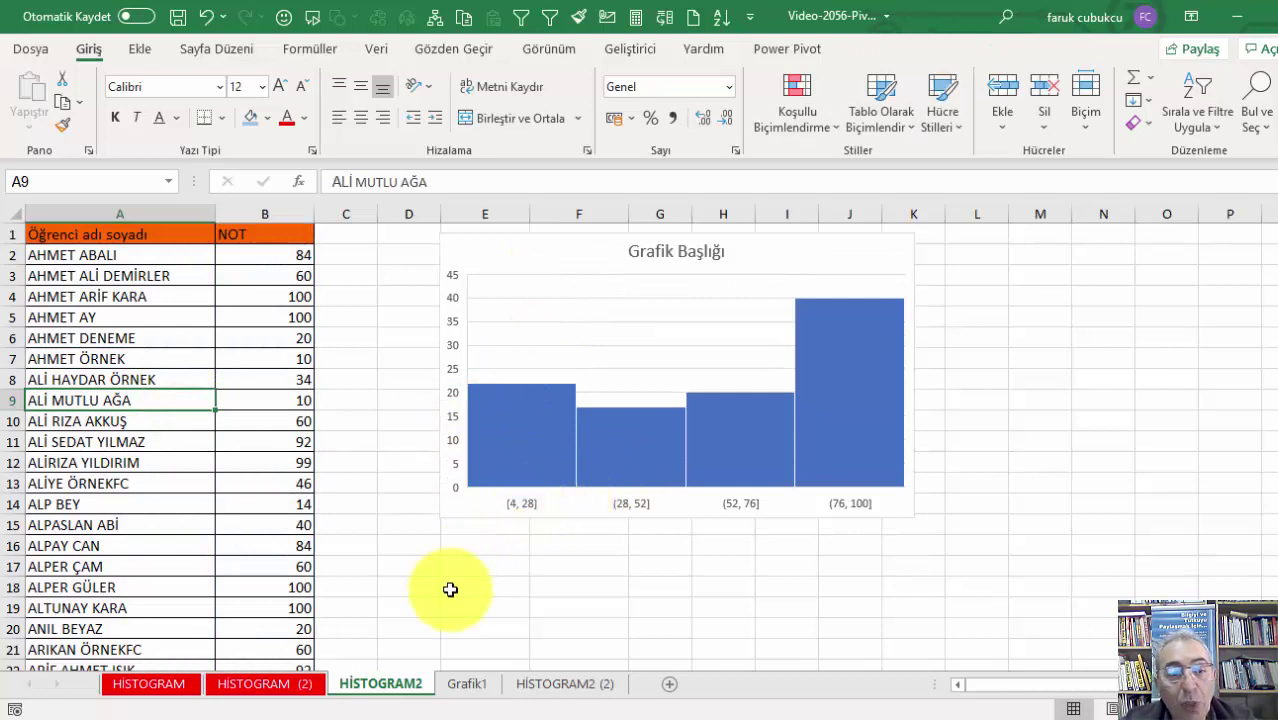
left_click(565, 684)
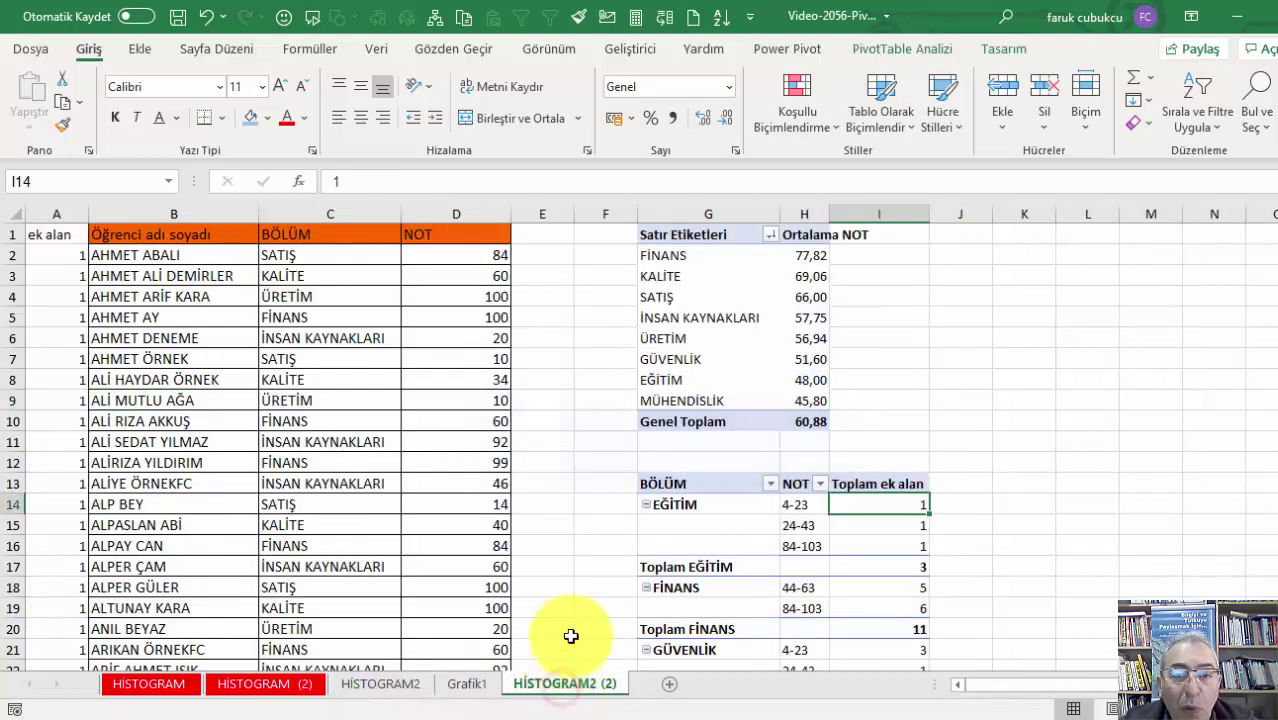
left_click(266, 686)
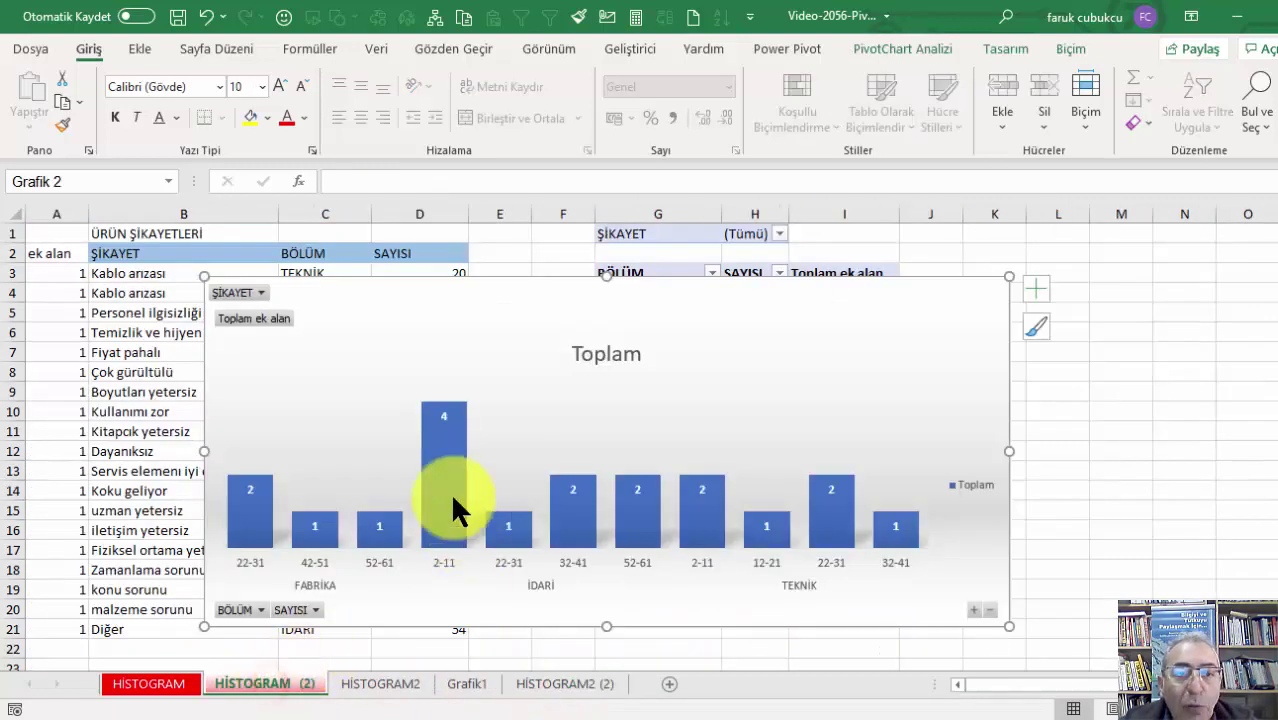
Step: Move the pivot chart down to reveal the pivot table and show the PivotTable field list
left_click_drag(428, 300, 578, 557)
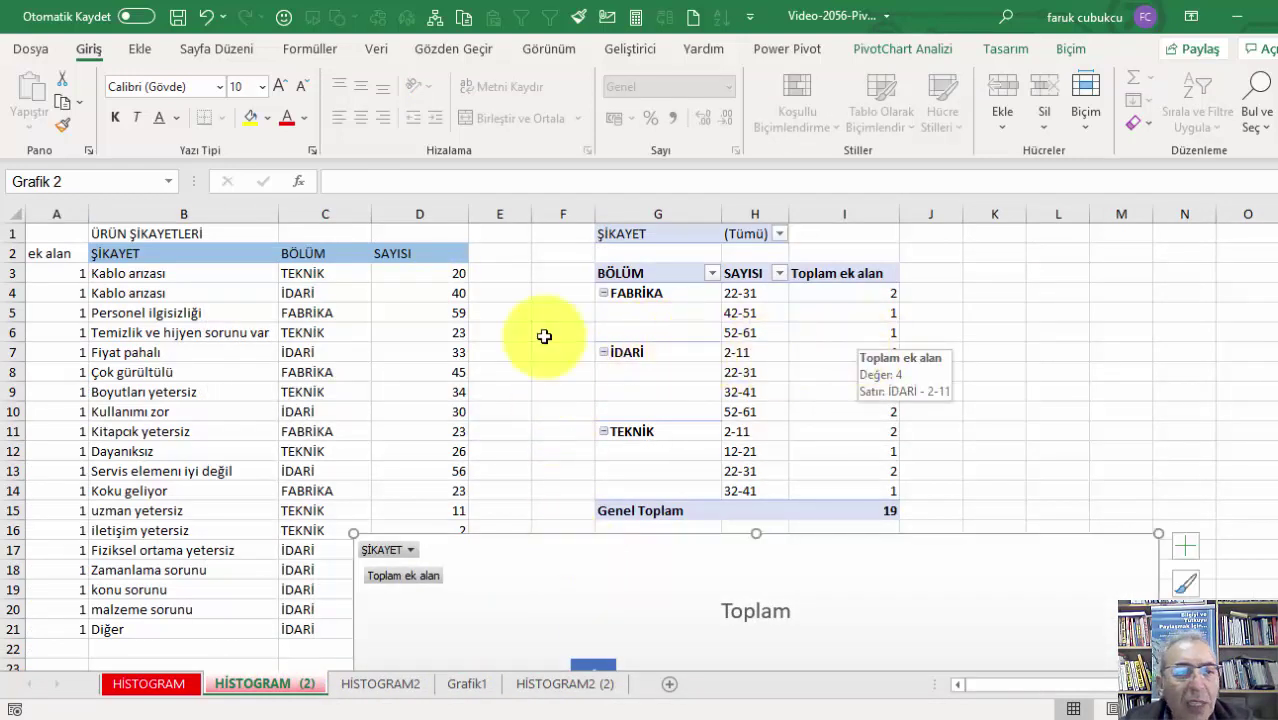
left_click(807, 292)
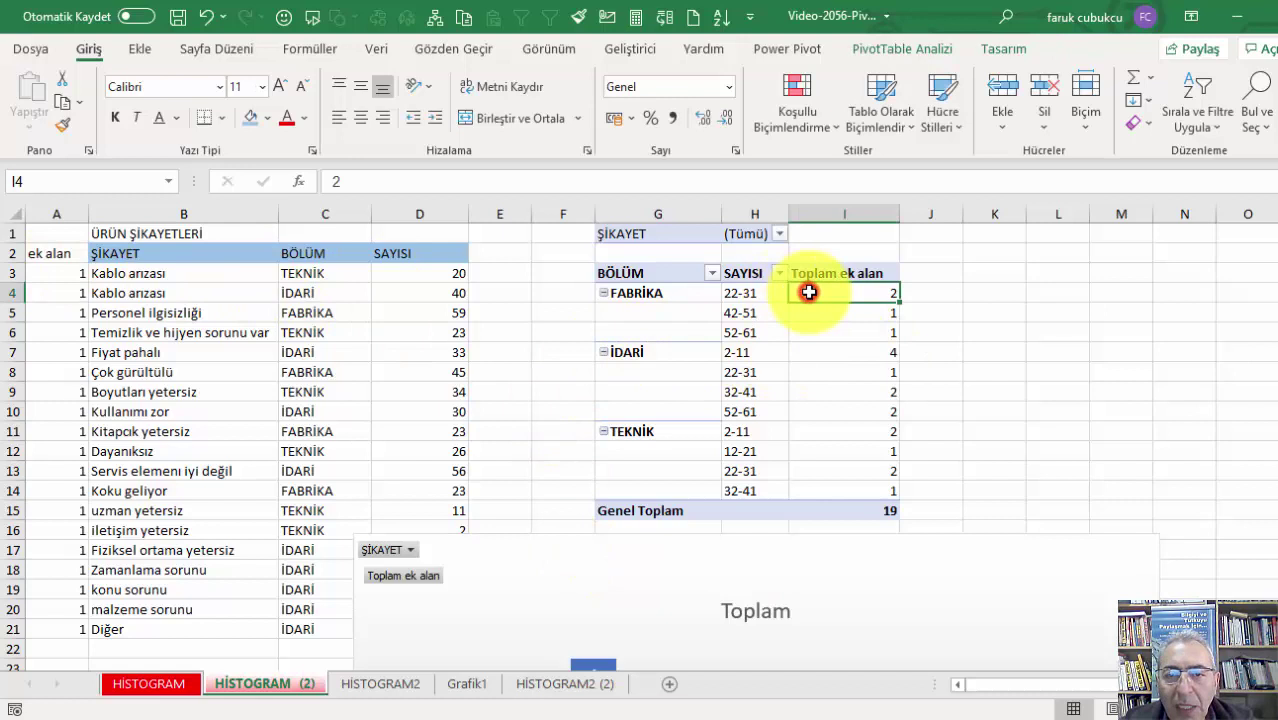
right_click(751, 327)
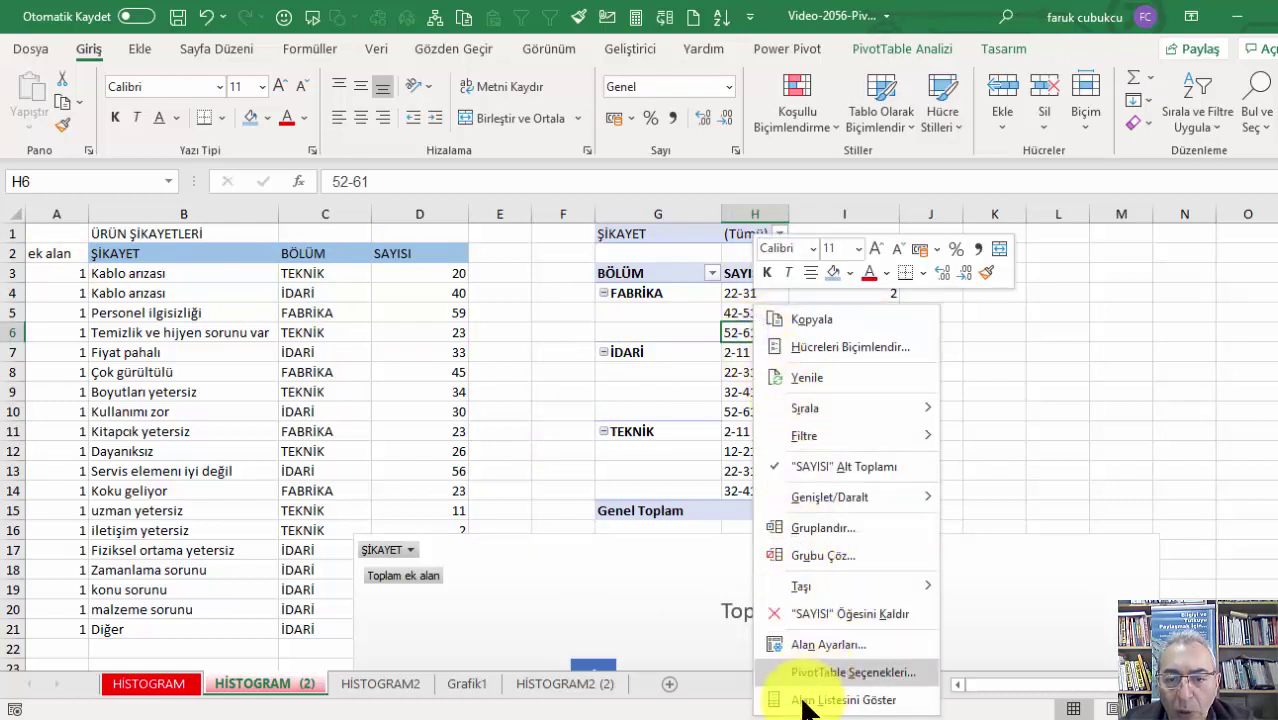
left_click(806, 700)
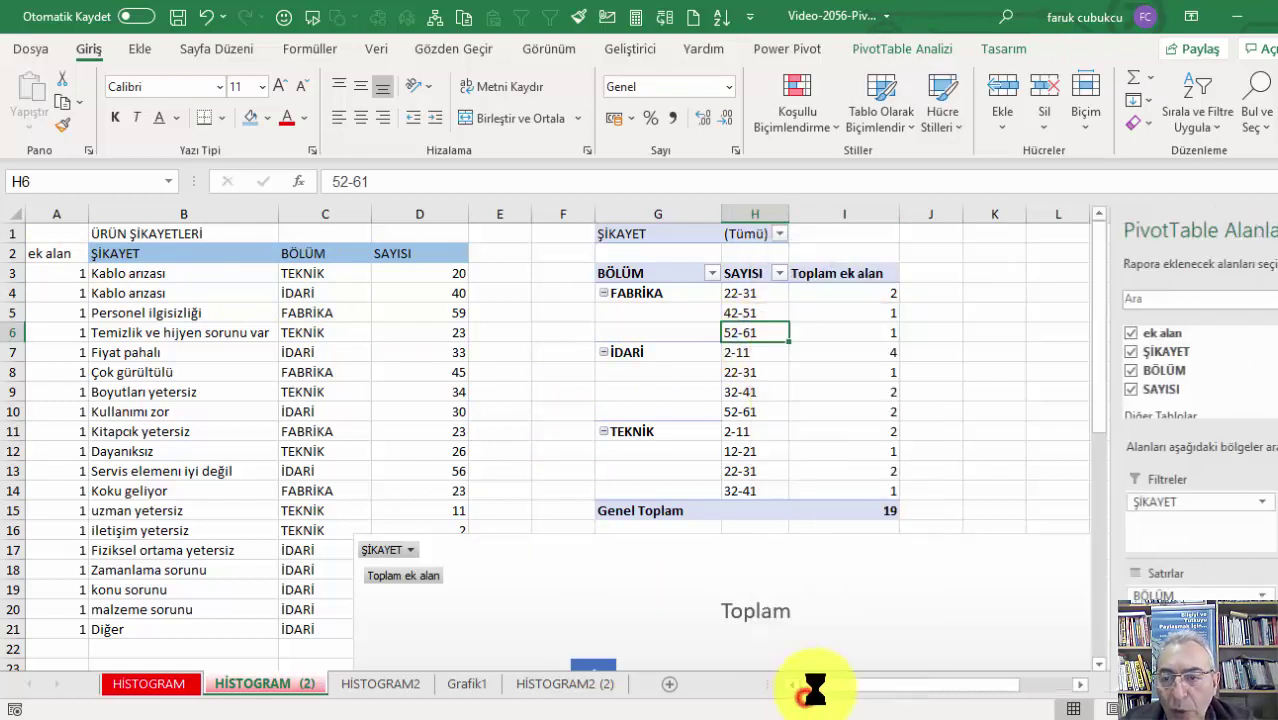
left_click(860, 391)
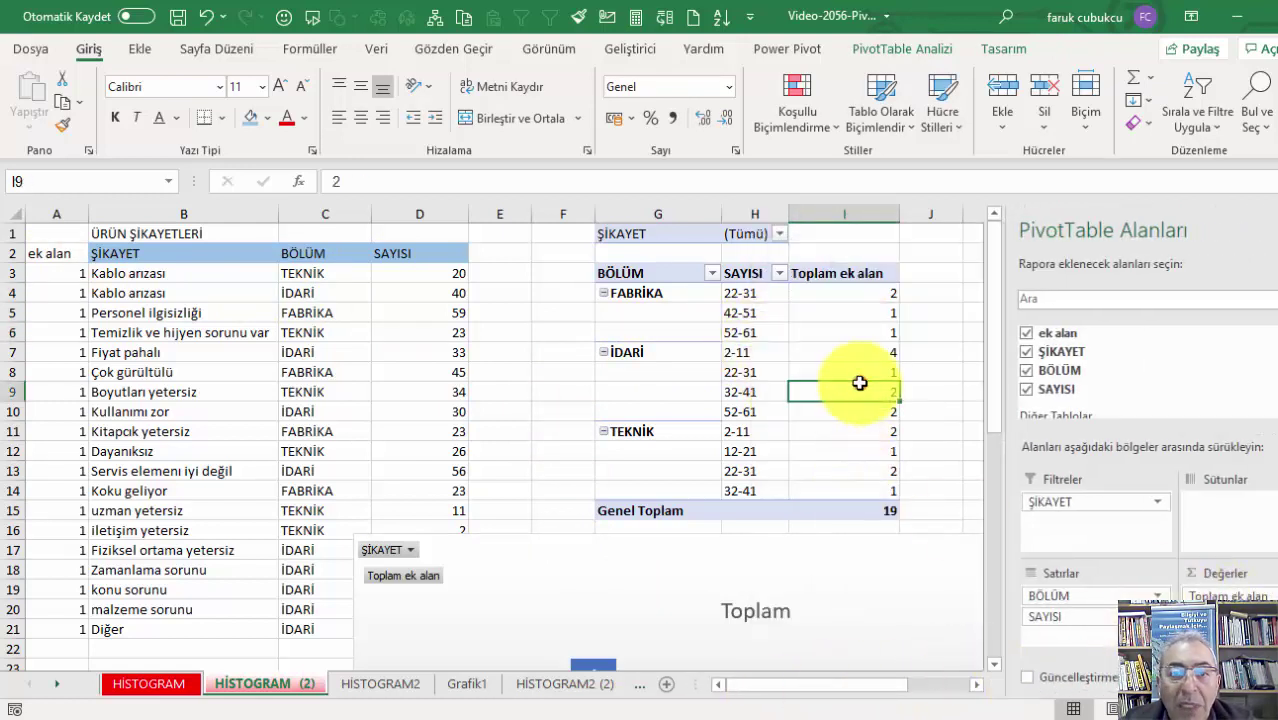
Step: Regroup SAYISI with an Ölçüt of 20, move the chart back under the table, and close Alan Listesi
right_click(738, 312)
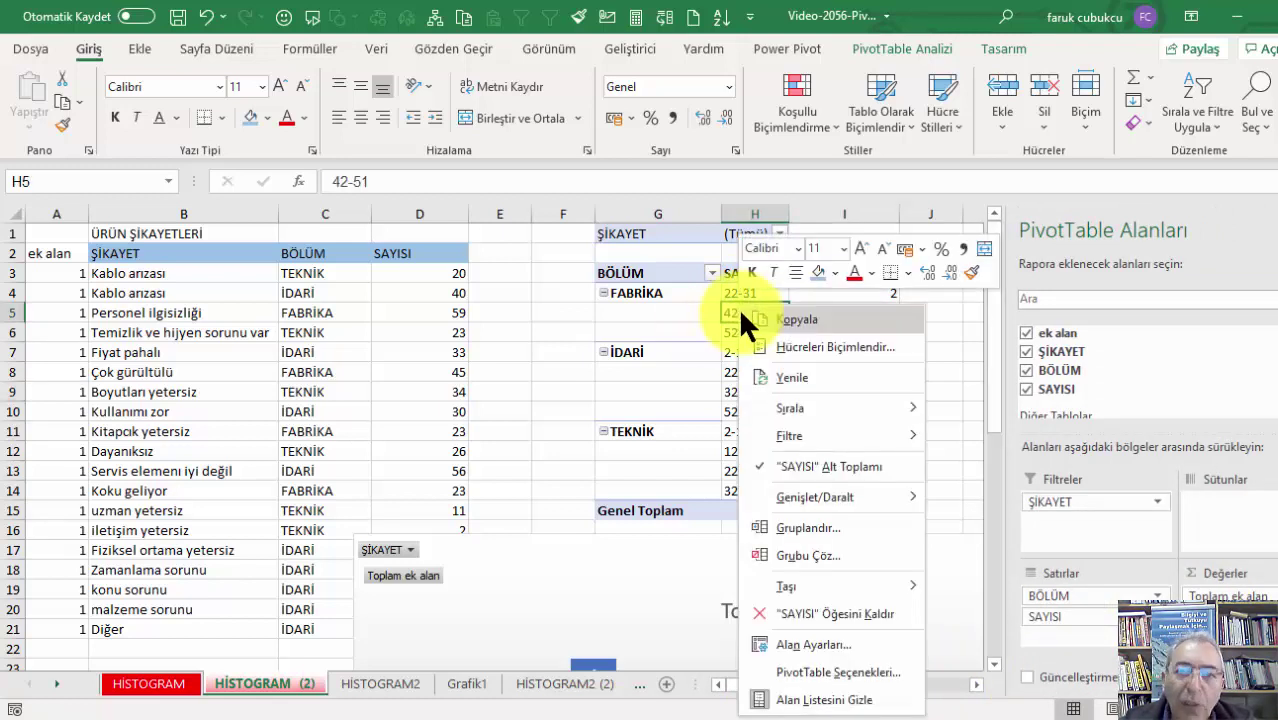
left_click(825, 527)
left_click(845, 546)
type("20")
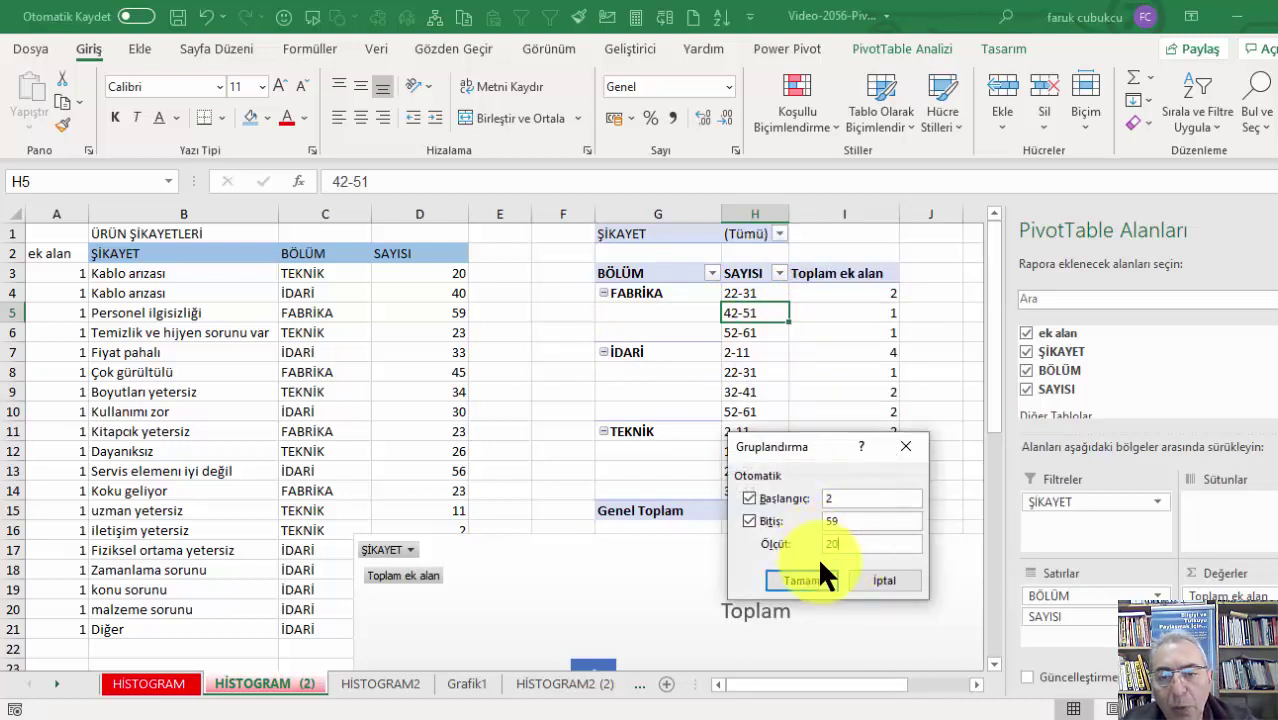
left_click(812, 574)
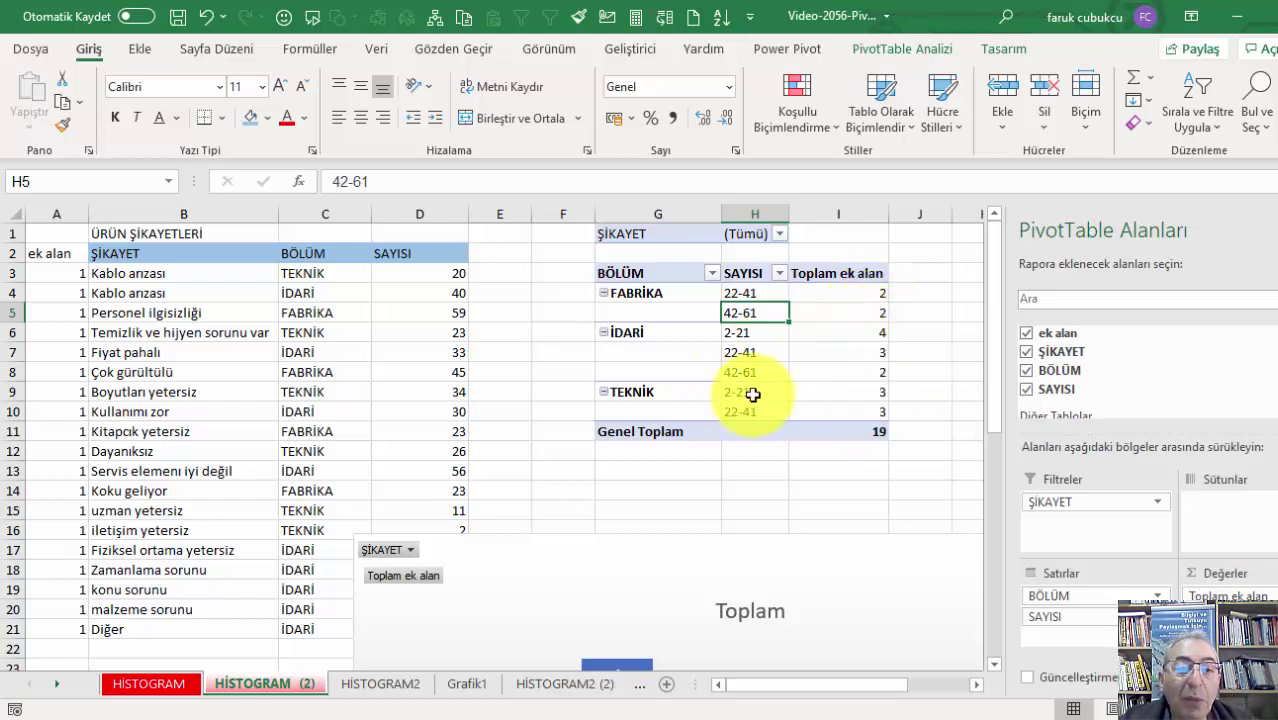
mouse_move(741, 392)
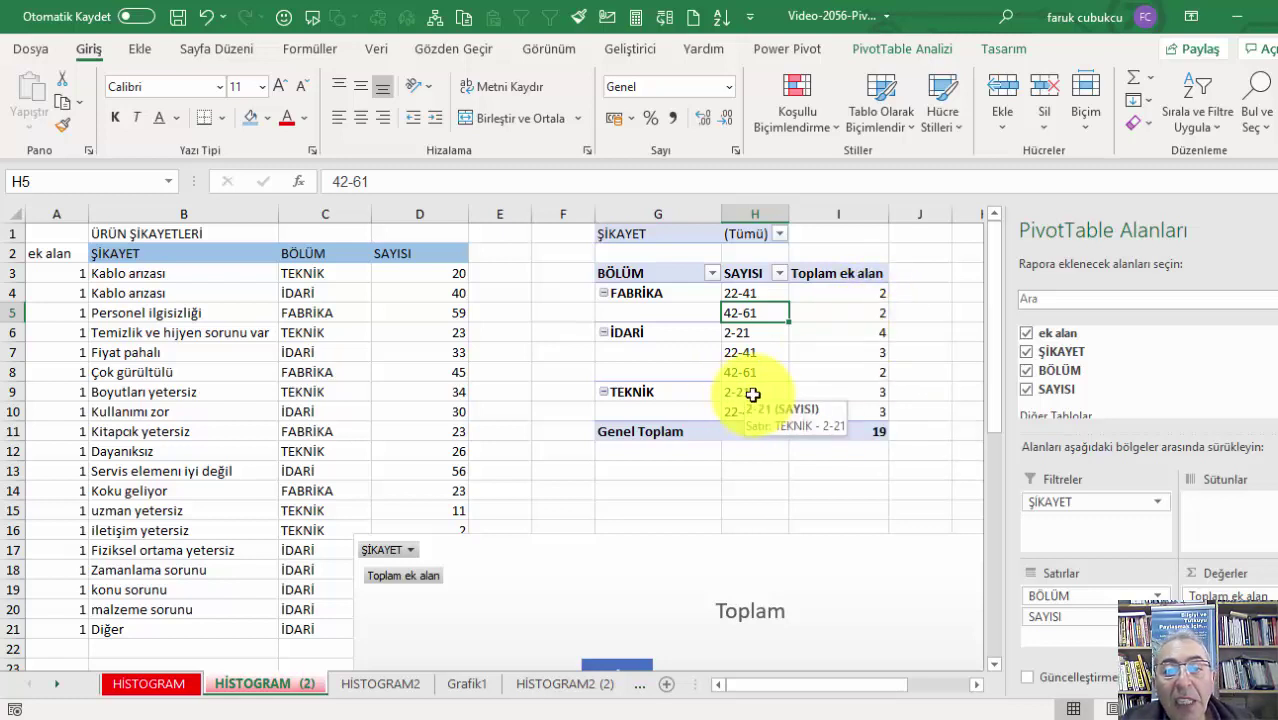
mouse_move(699, 549)
left_mouse_down()
mouse_move(610, 391)
mouse_move(608, 520)
left_mouse_up()
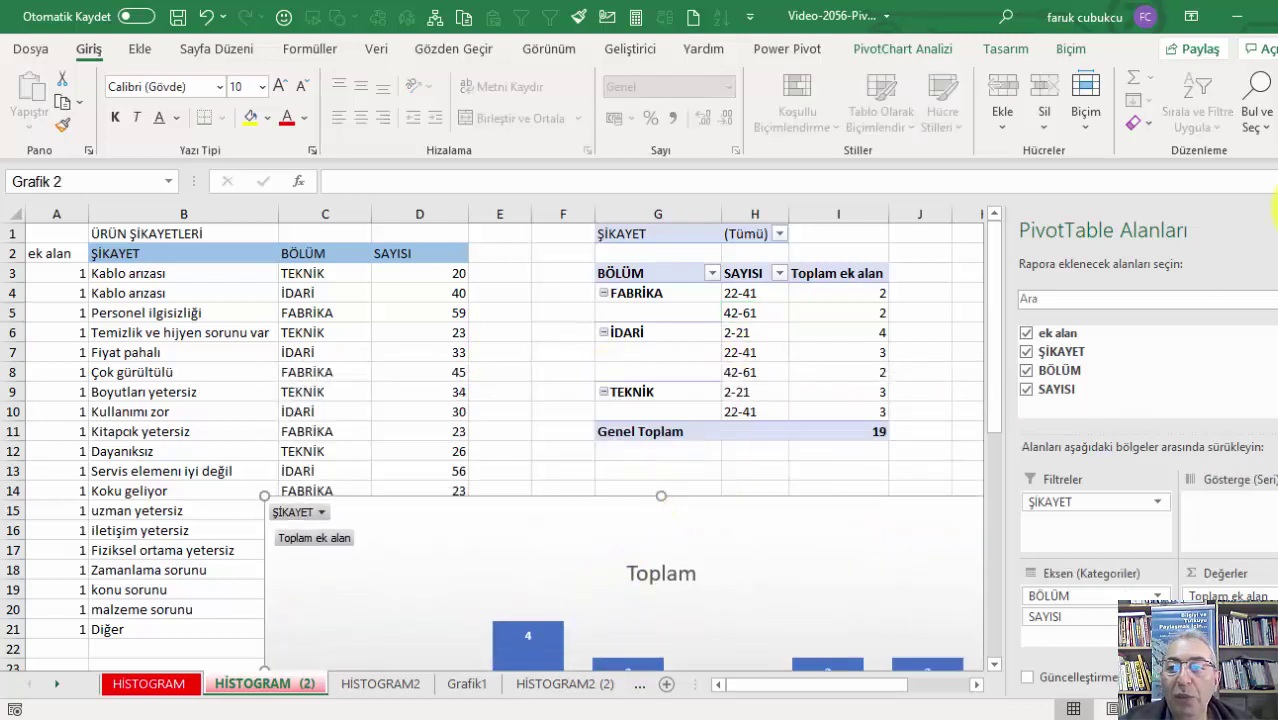
left_click(1262, 228)
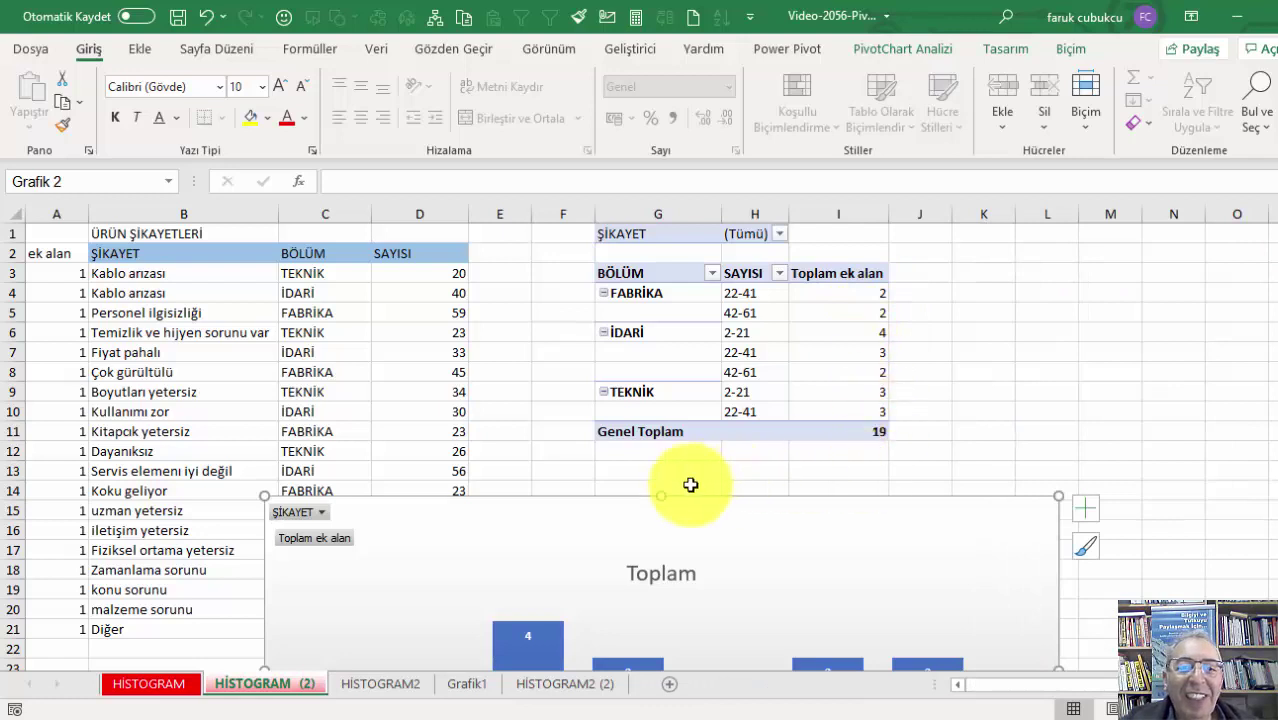